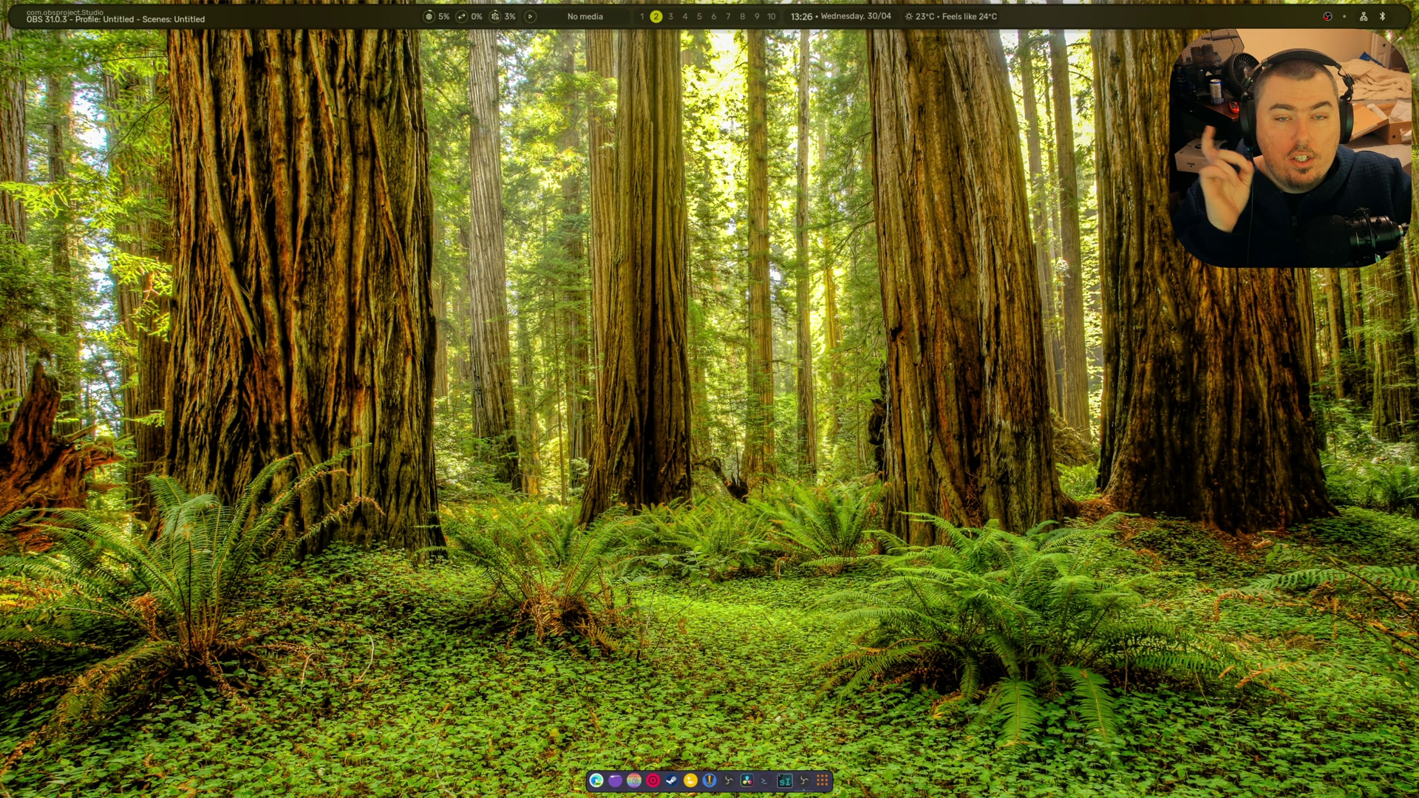
On workspace 1, expand the dots-hyprland README's Notable features and Instructions sections, revealing the curl setup.sh command.
key("super+1")
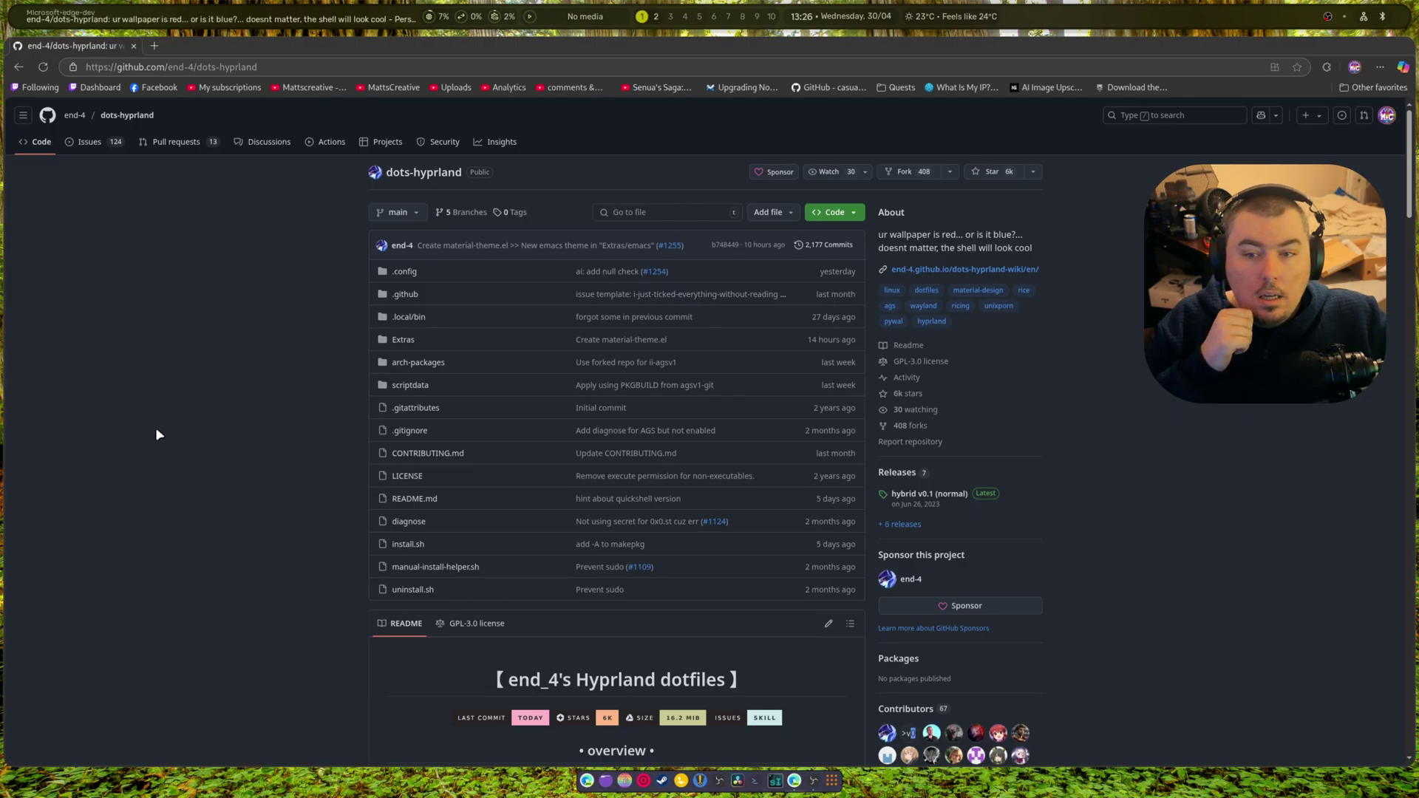
scroll(273, 315, "down", 1)
scroll(274, 311, "down", 5)
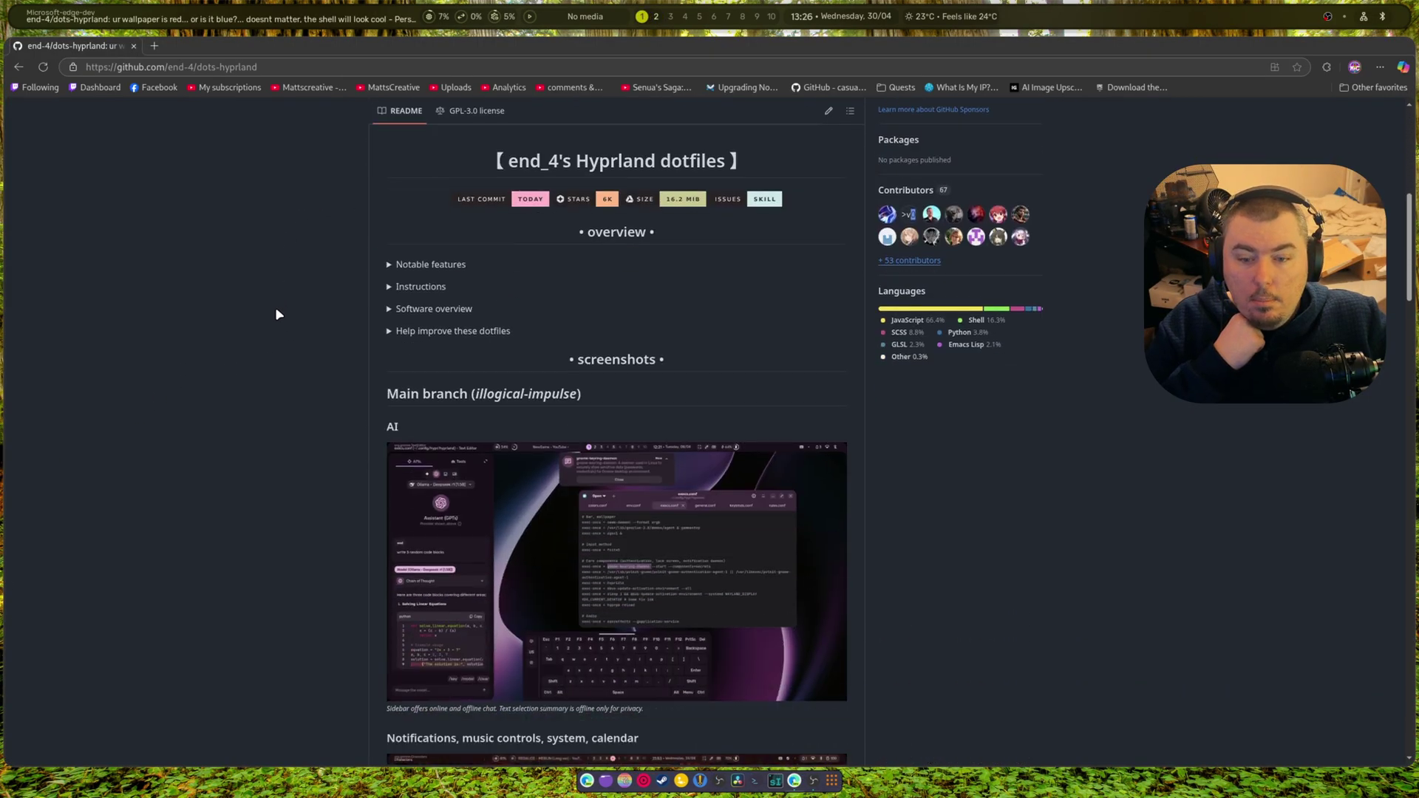
scroll(284, 336, "down", 5)
scroll(286, 334, "up", 8)
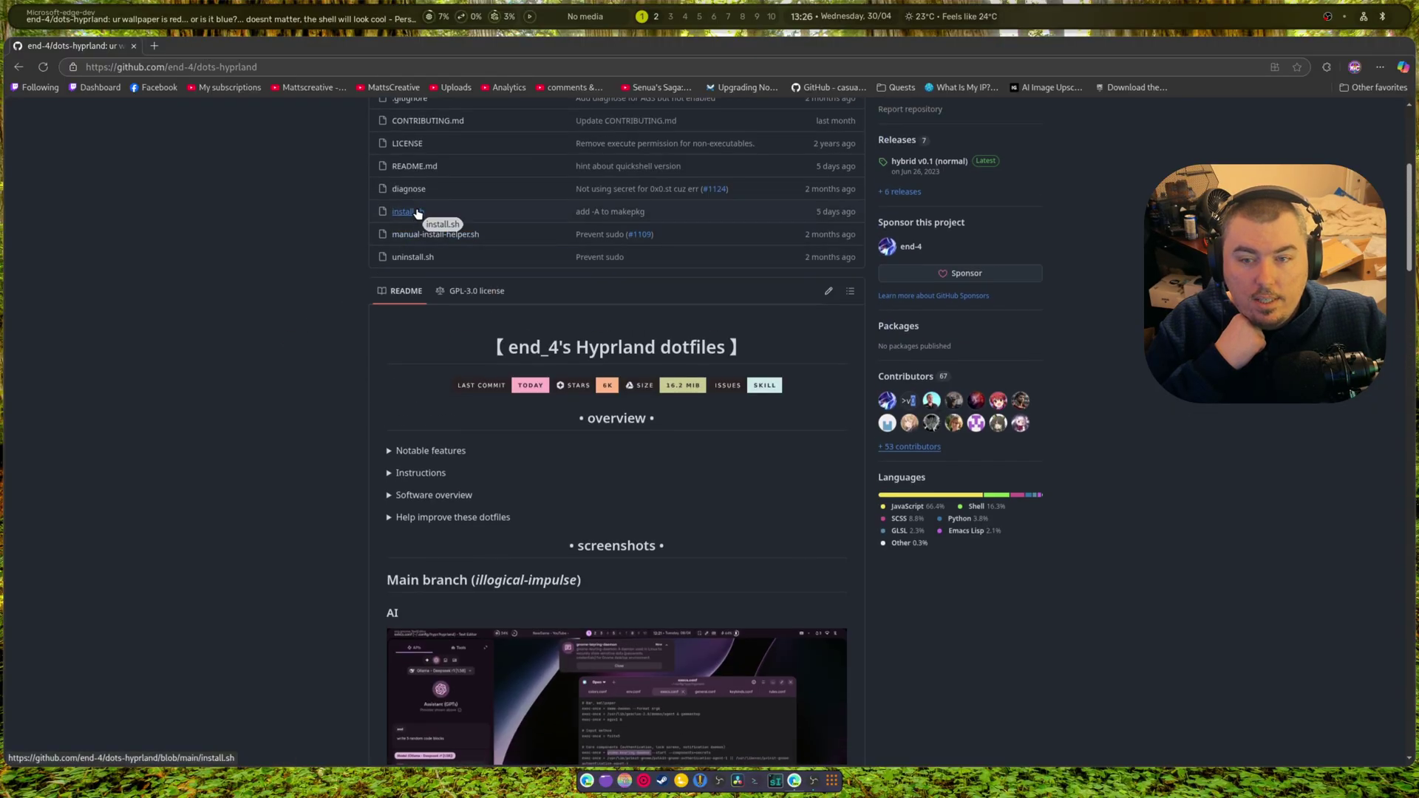
left_click(436, 458)
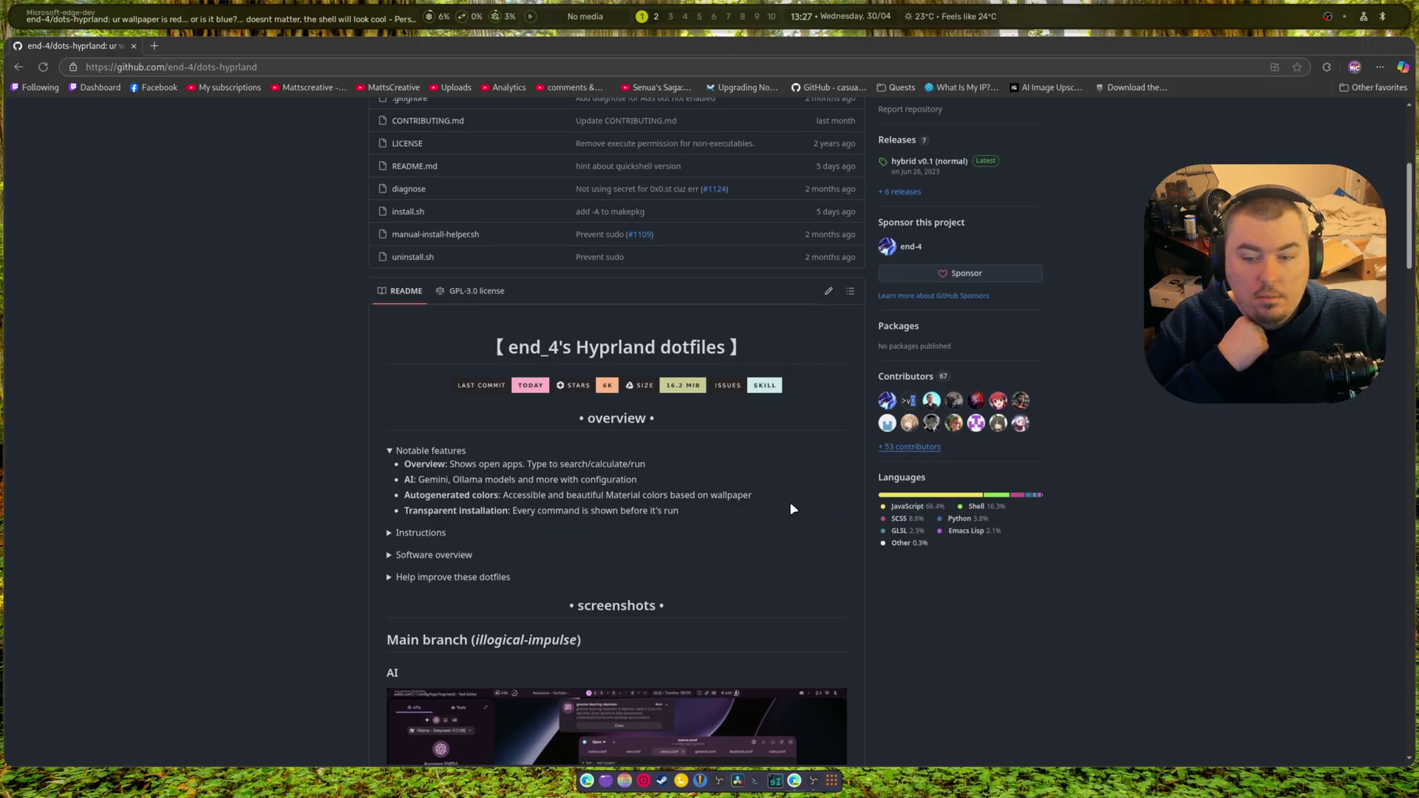
scroll(792, 509, "down", 2)
left_click(410, 400)
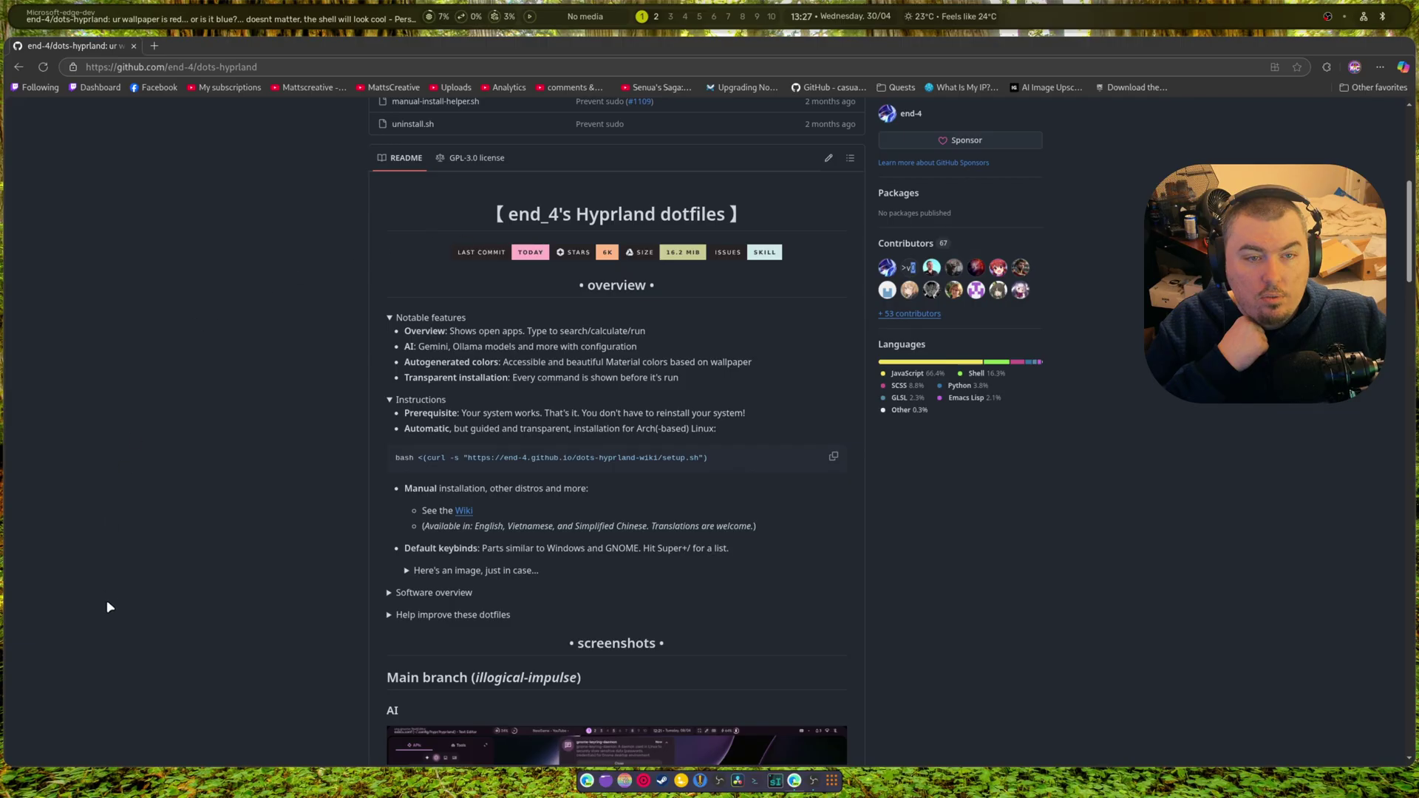
Reveal the README's keybind cheat sheet image.
scroll(1139, 521, "down", 2)
scroll(1137, 519, "down", 2)
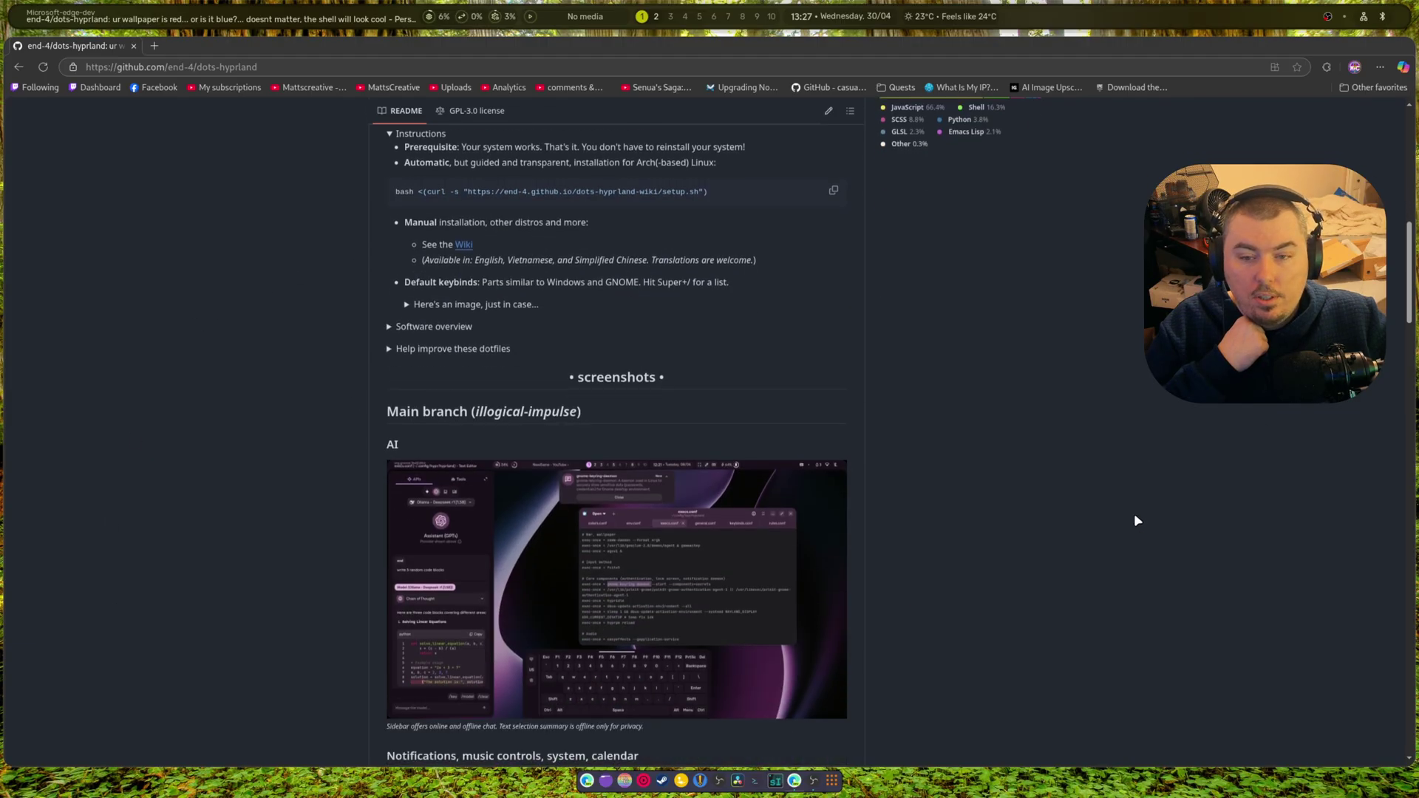
left_click(481, 305)
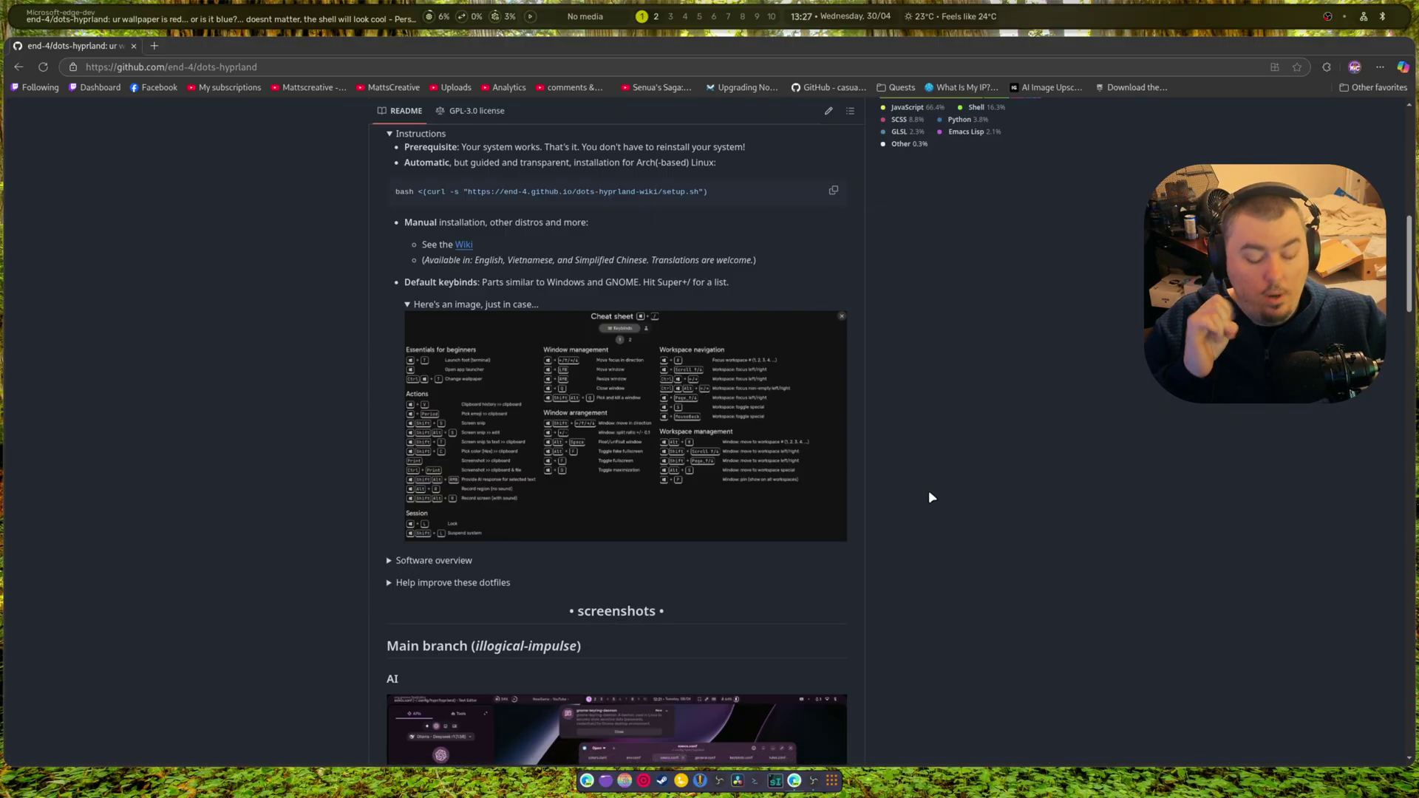
Expand the Software overview table listing Hyprland, AGS and Fuzzel, and scroll through the screenshots.
scroll(280, 591, "down", 4)
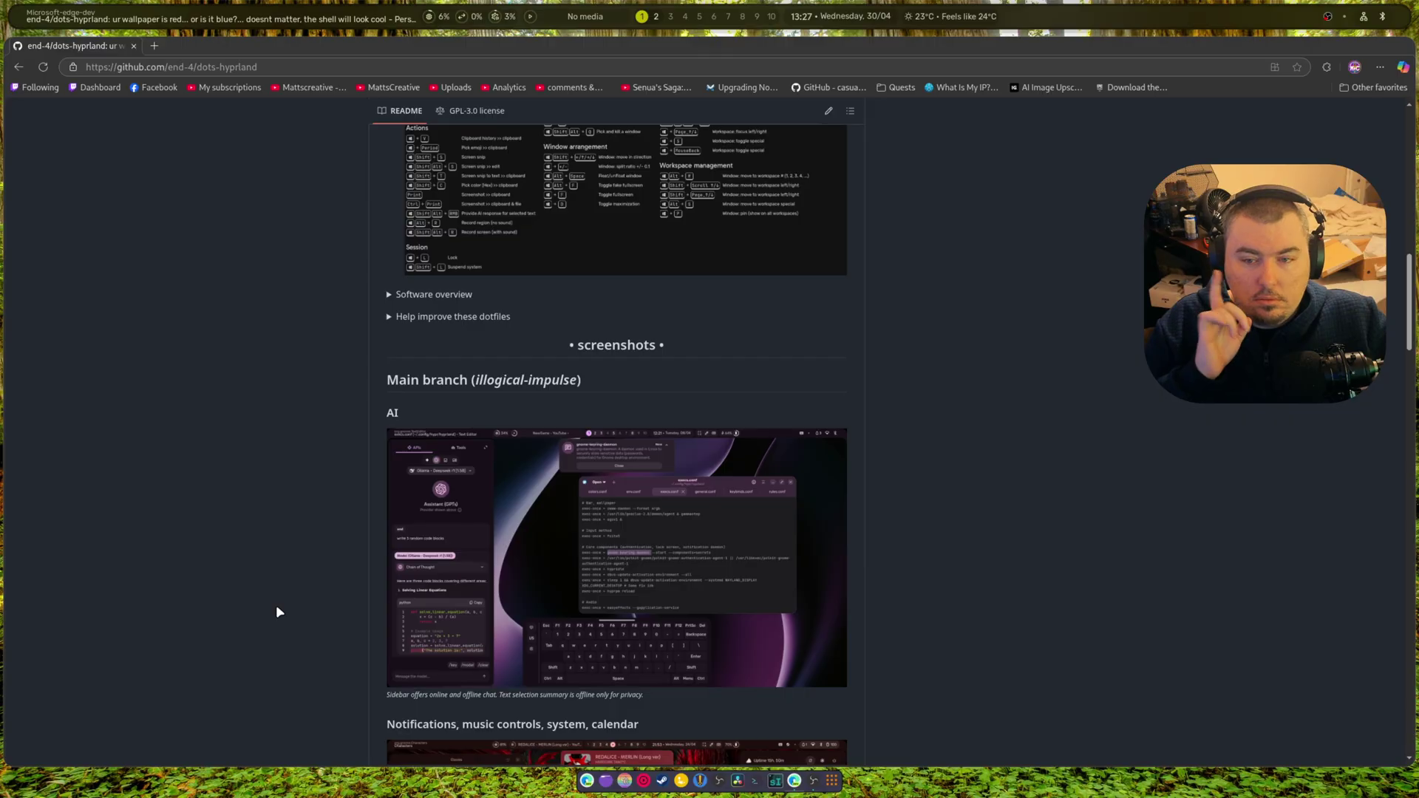
left_click(429, 295)
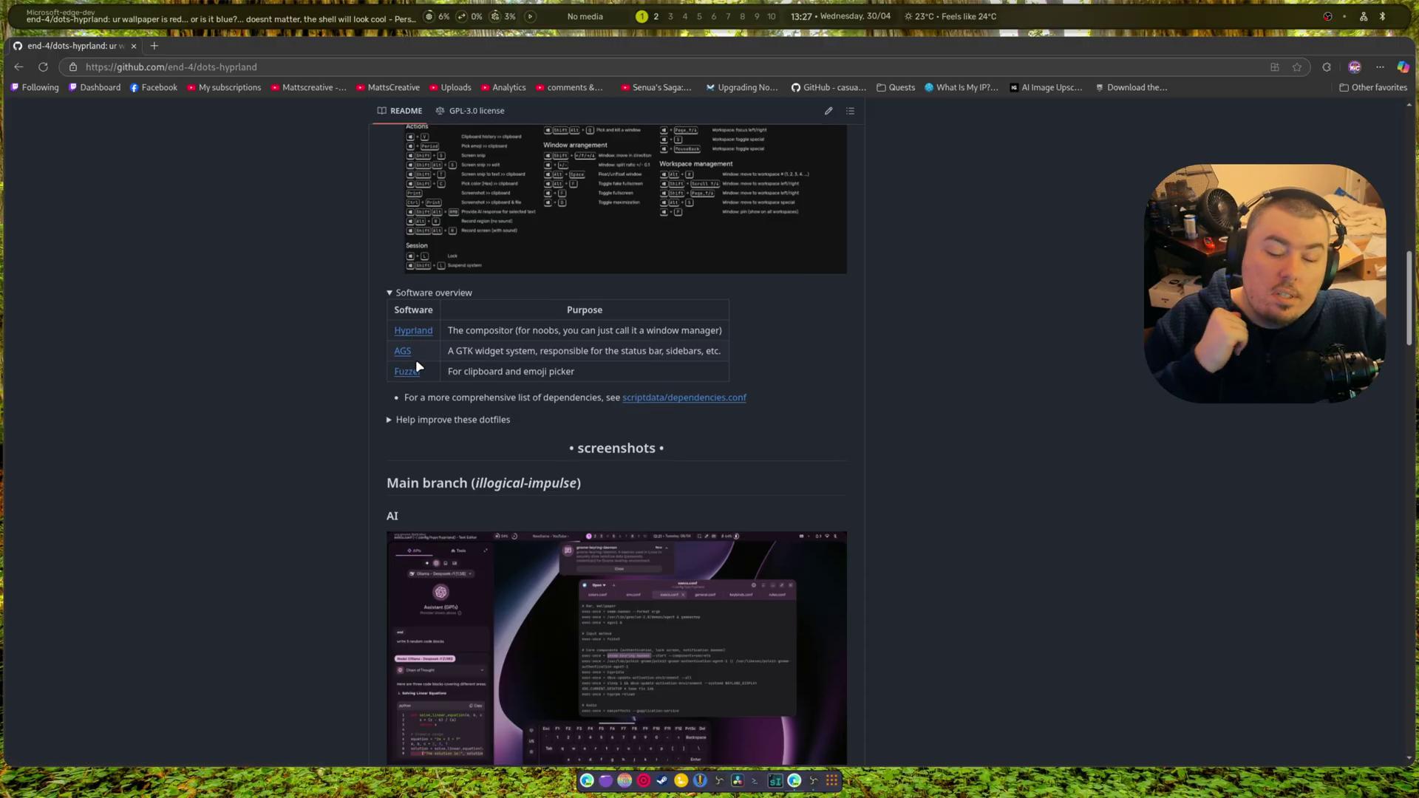
scroll(415, 359, "down", 3)
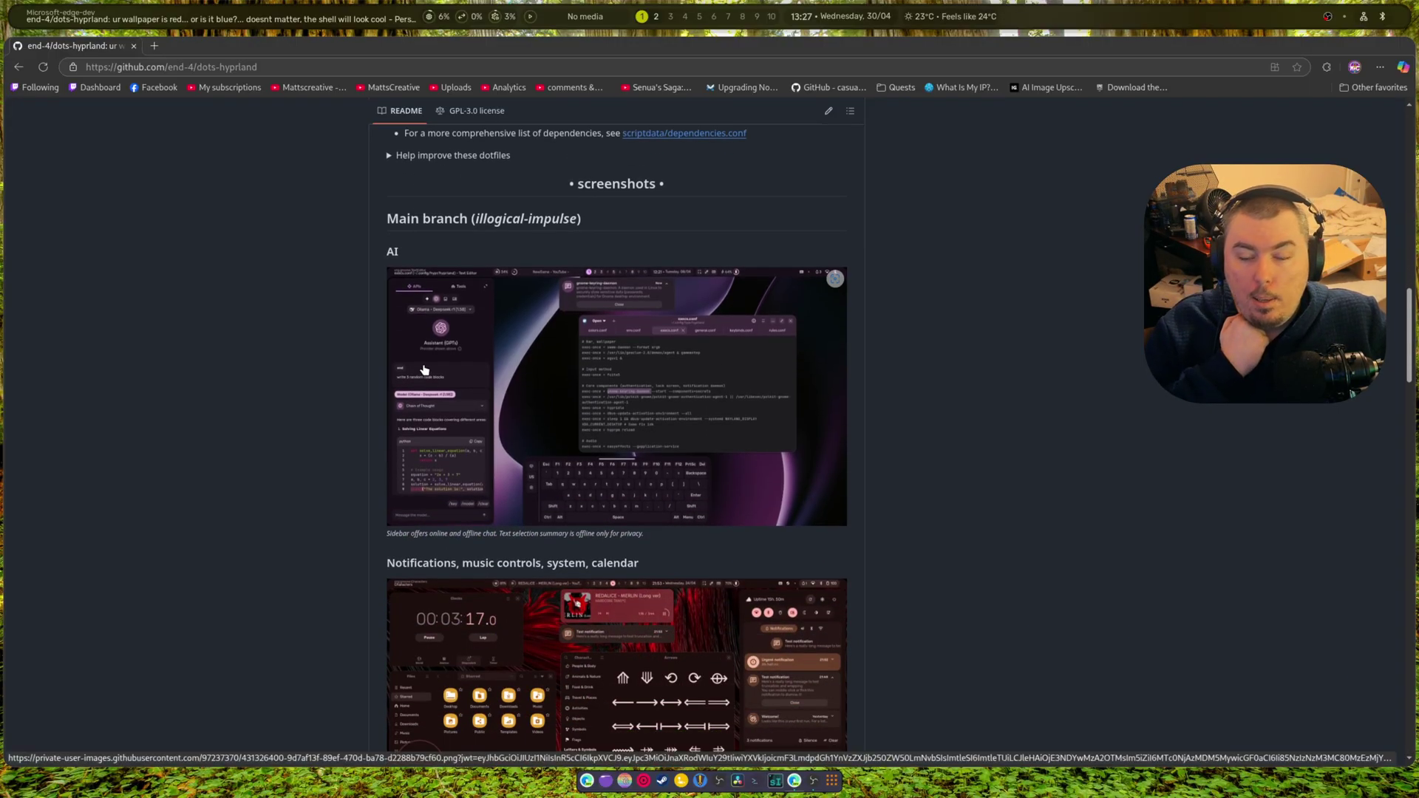
scroll(423, 370, "down", 4)
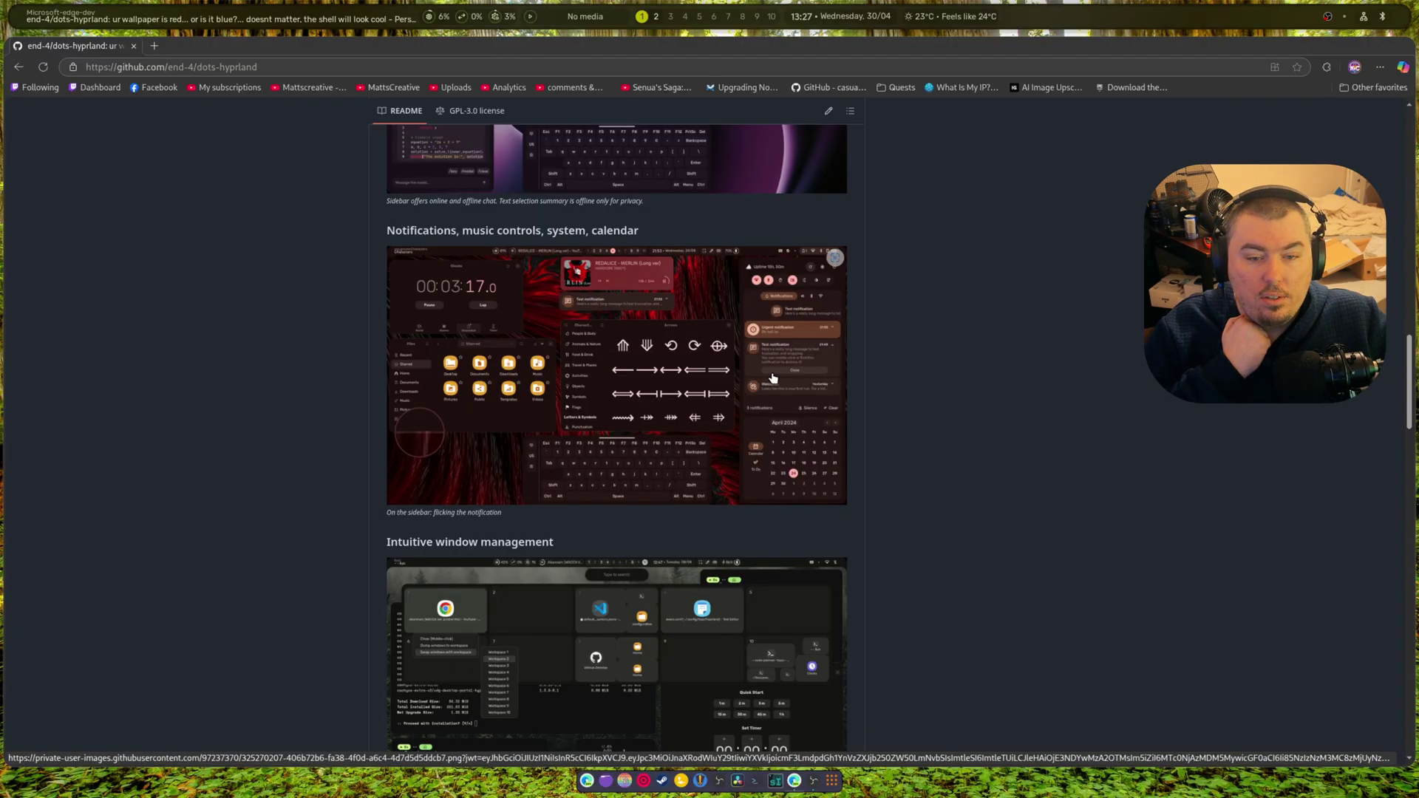
scroll(845, 546, "down", 4)
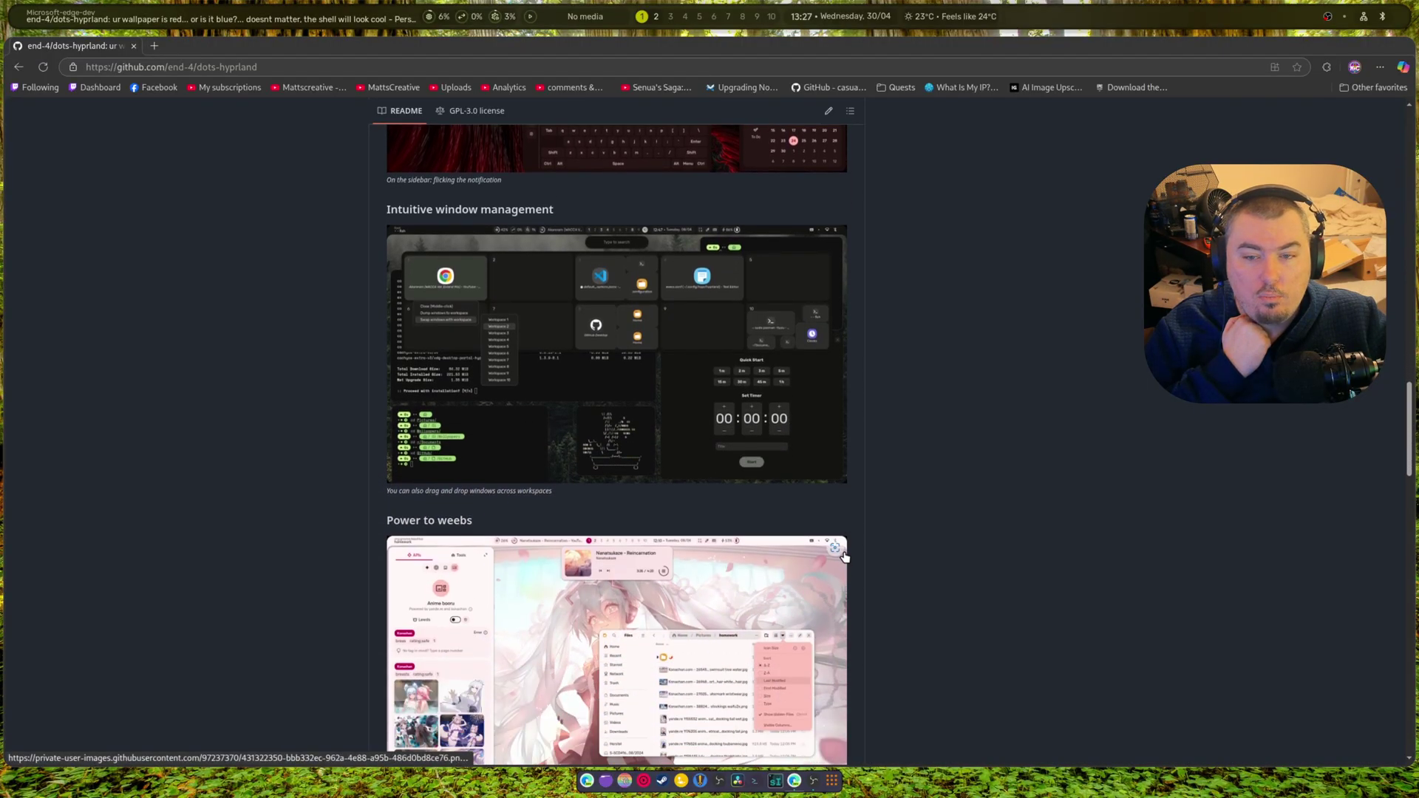
scroll(845, 556, "down", 2)
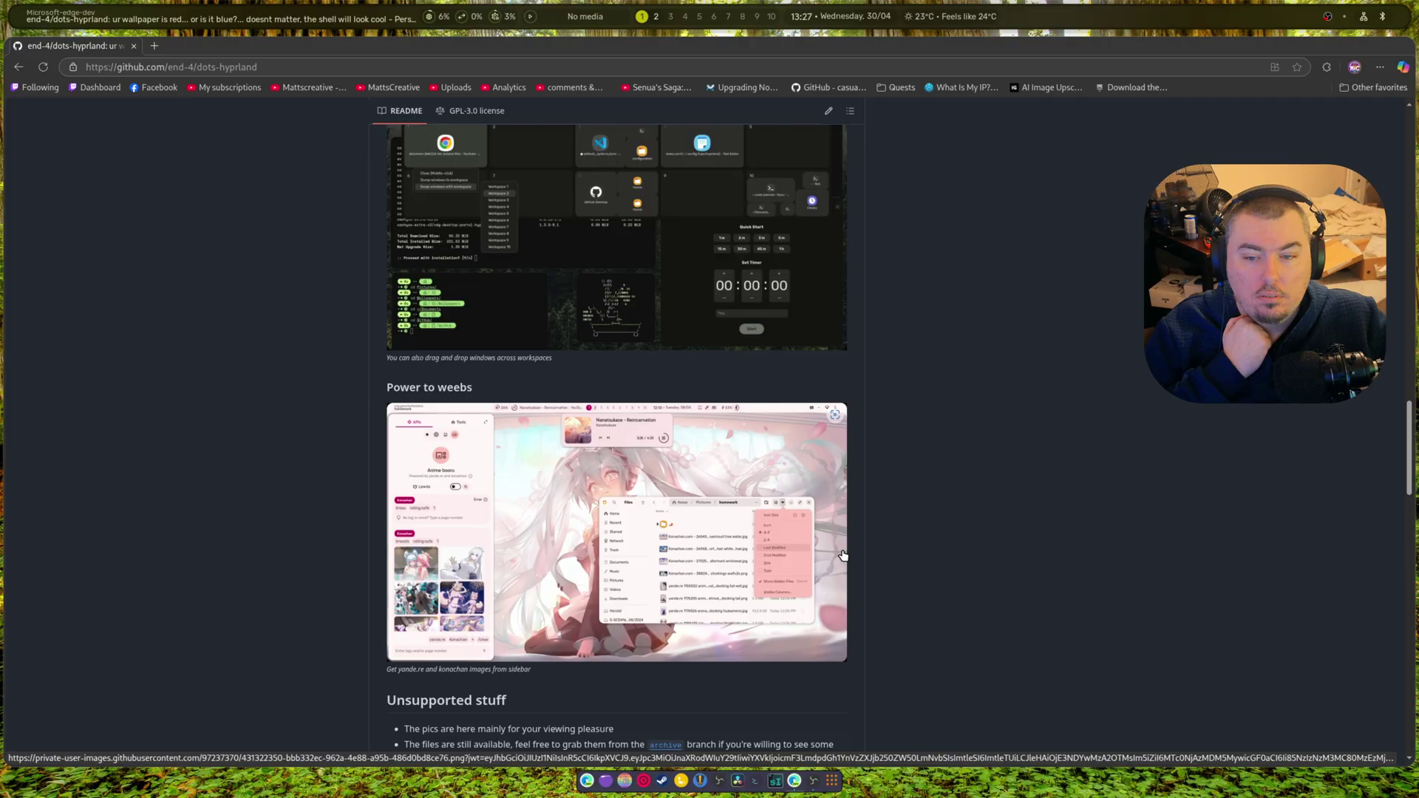
scroll(850, 555, "up", 13)
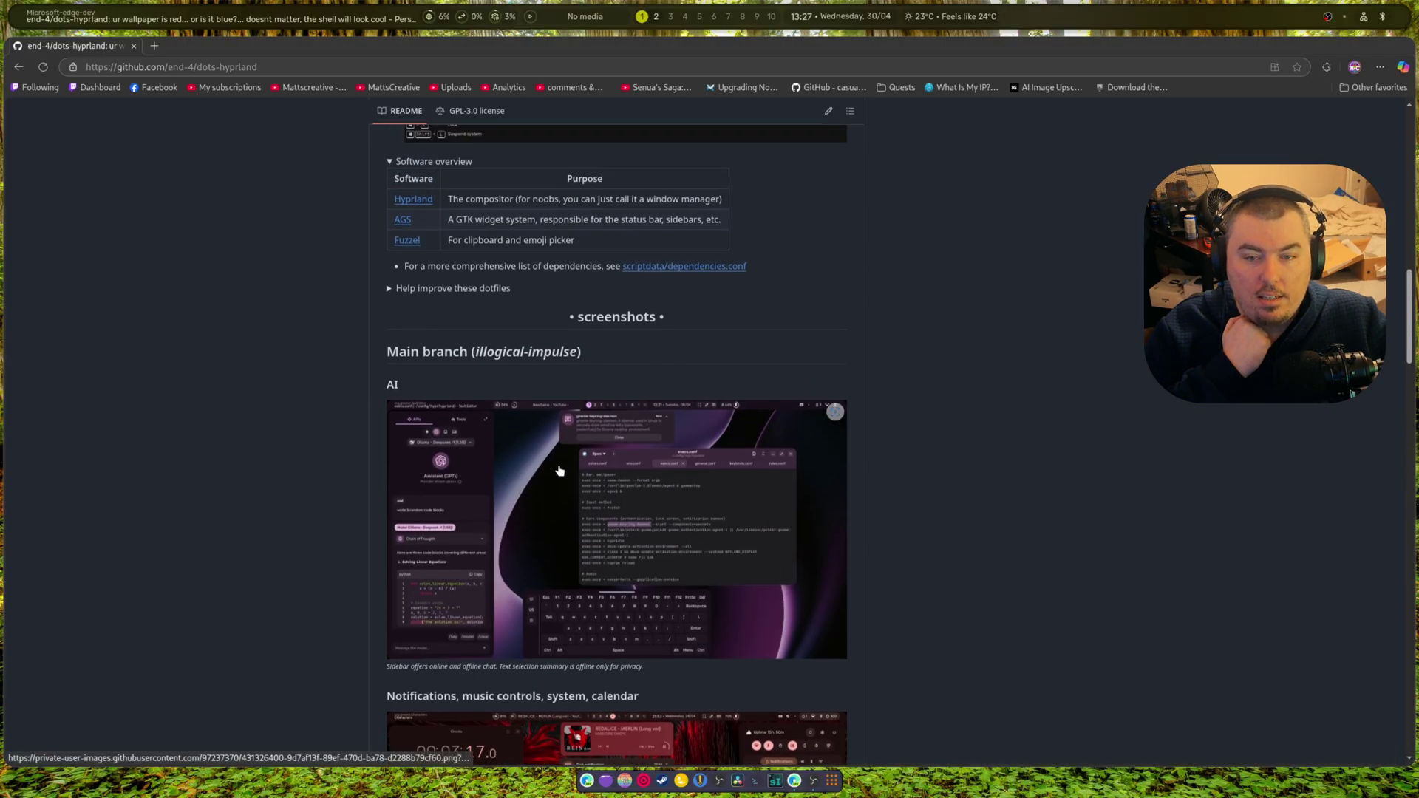
scroll(560, 473, "down", 5)
scroll(551, 496, "down", 5)
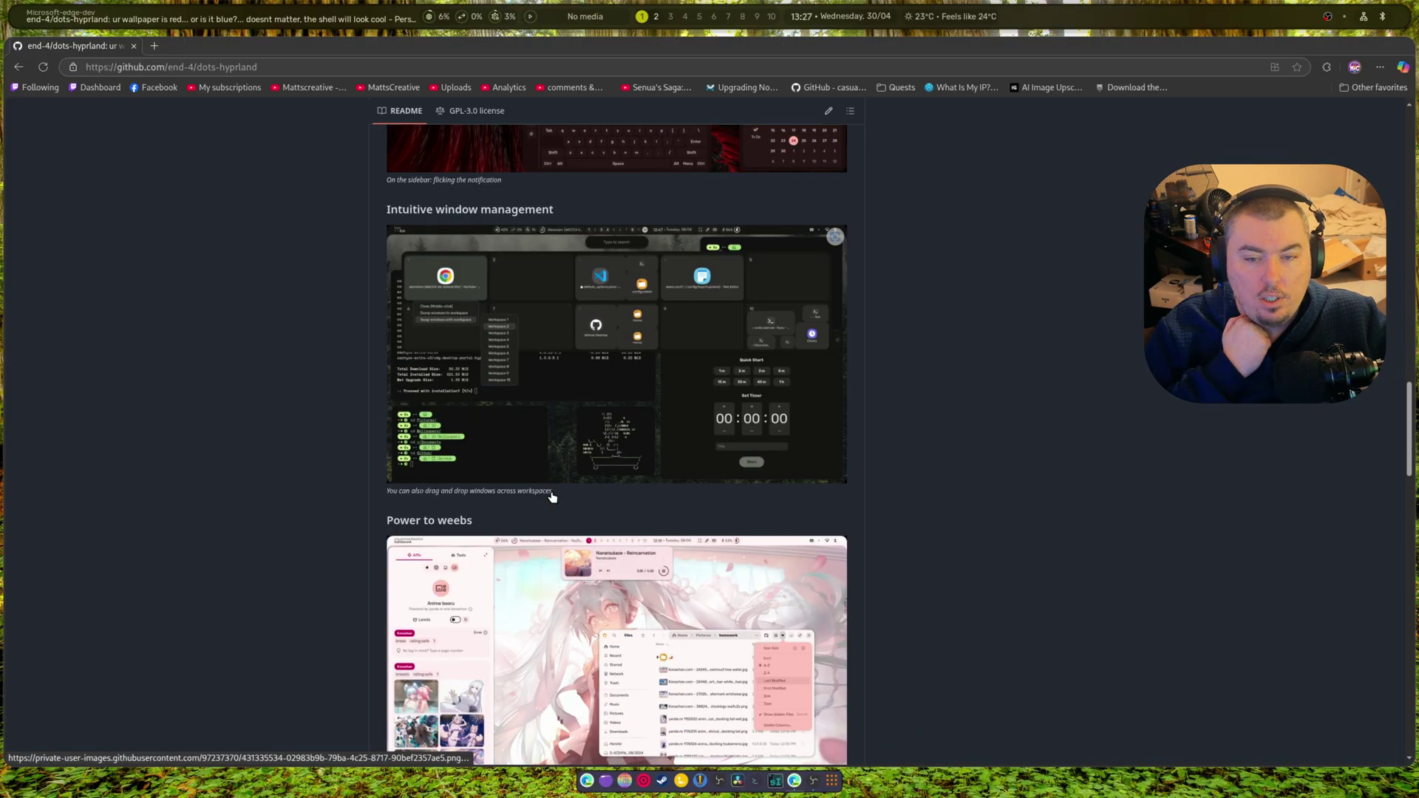
Open the Intuitive window management screenshot full-size in a new tab, then return to the README.
right_click(609, 370)
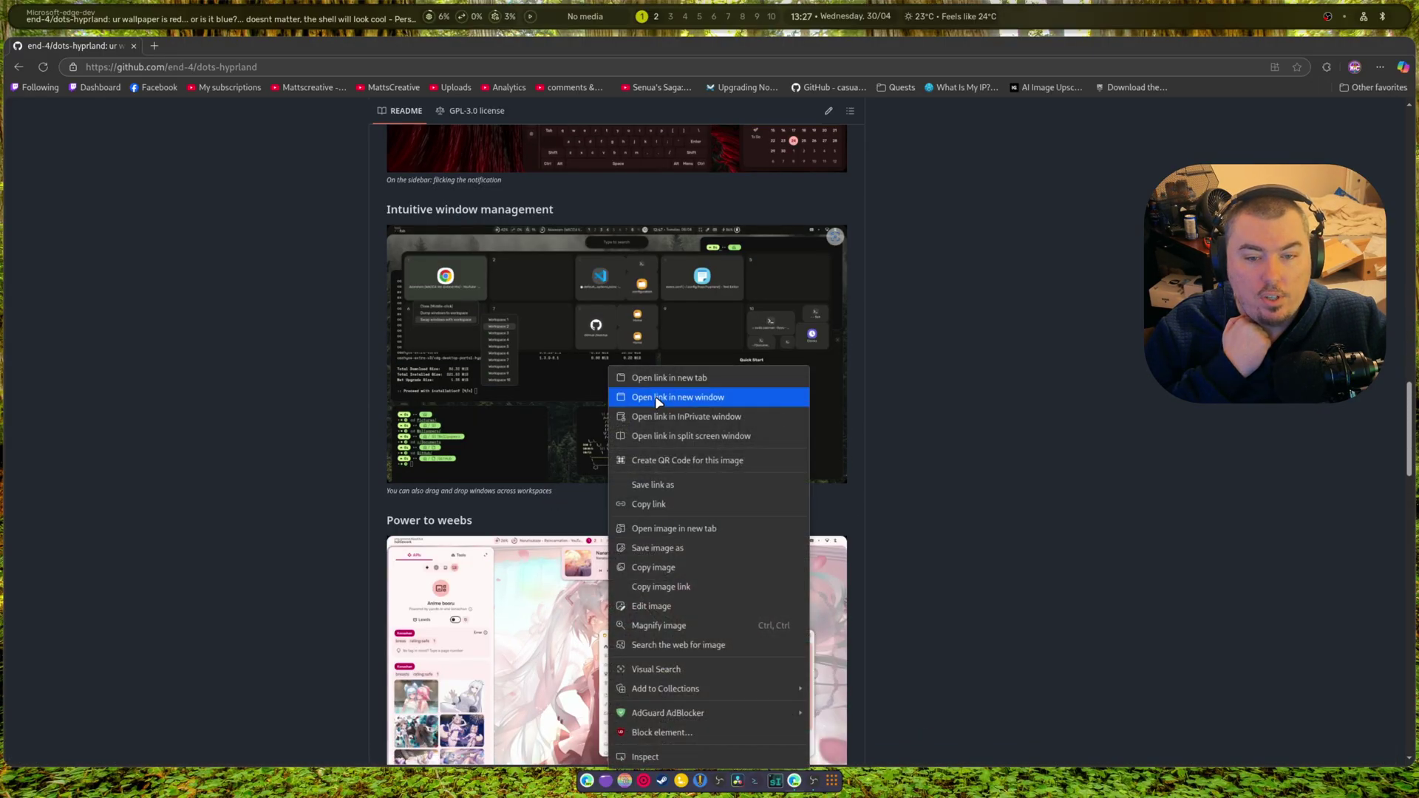
left_click(705, 527)
left_click(227, 55)
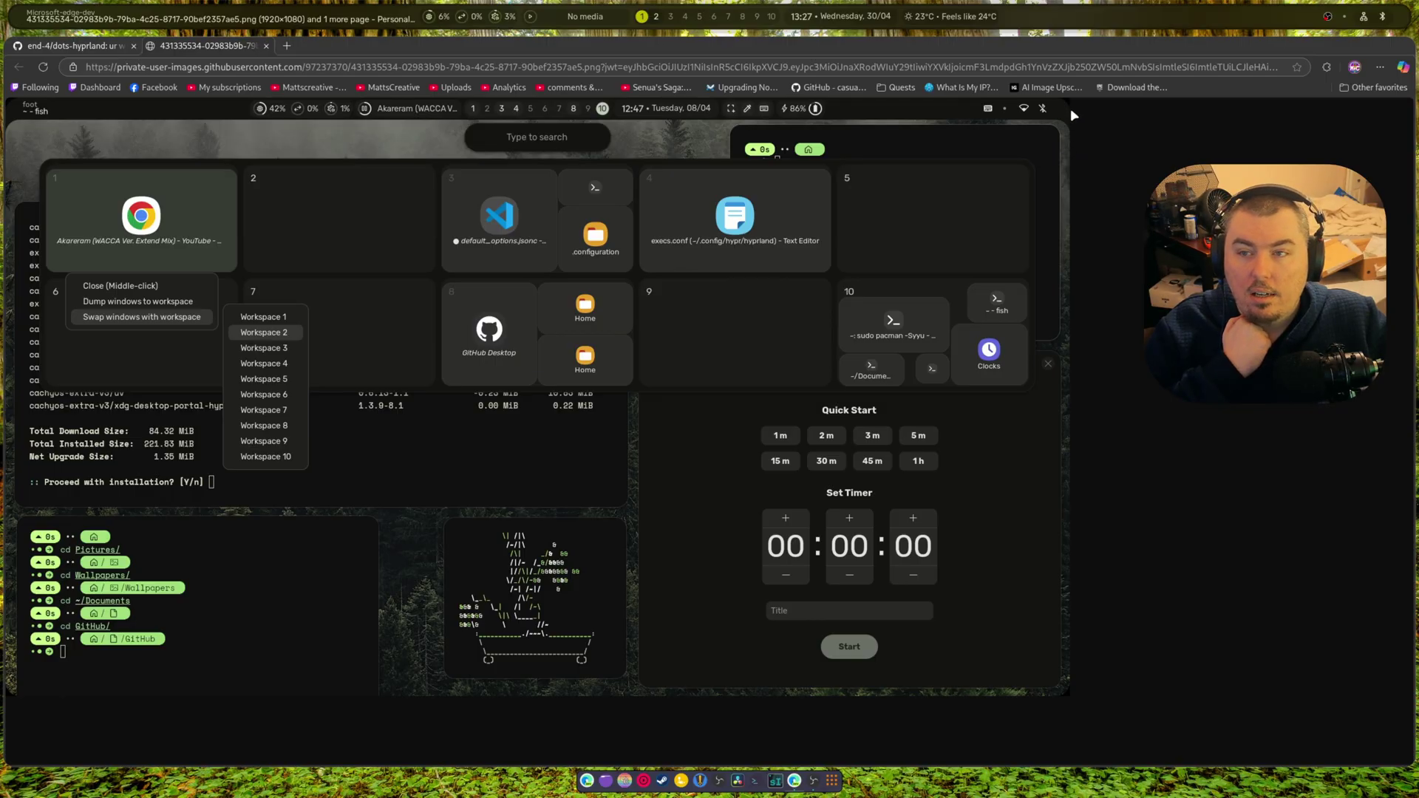
left_click(124, 47)
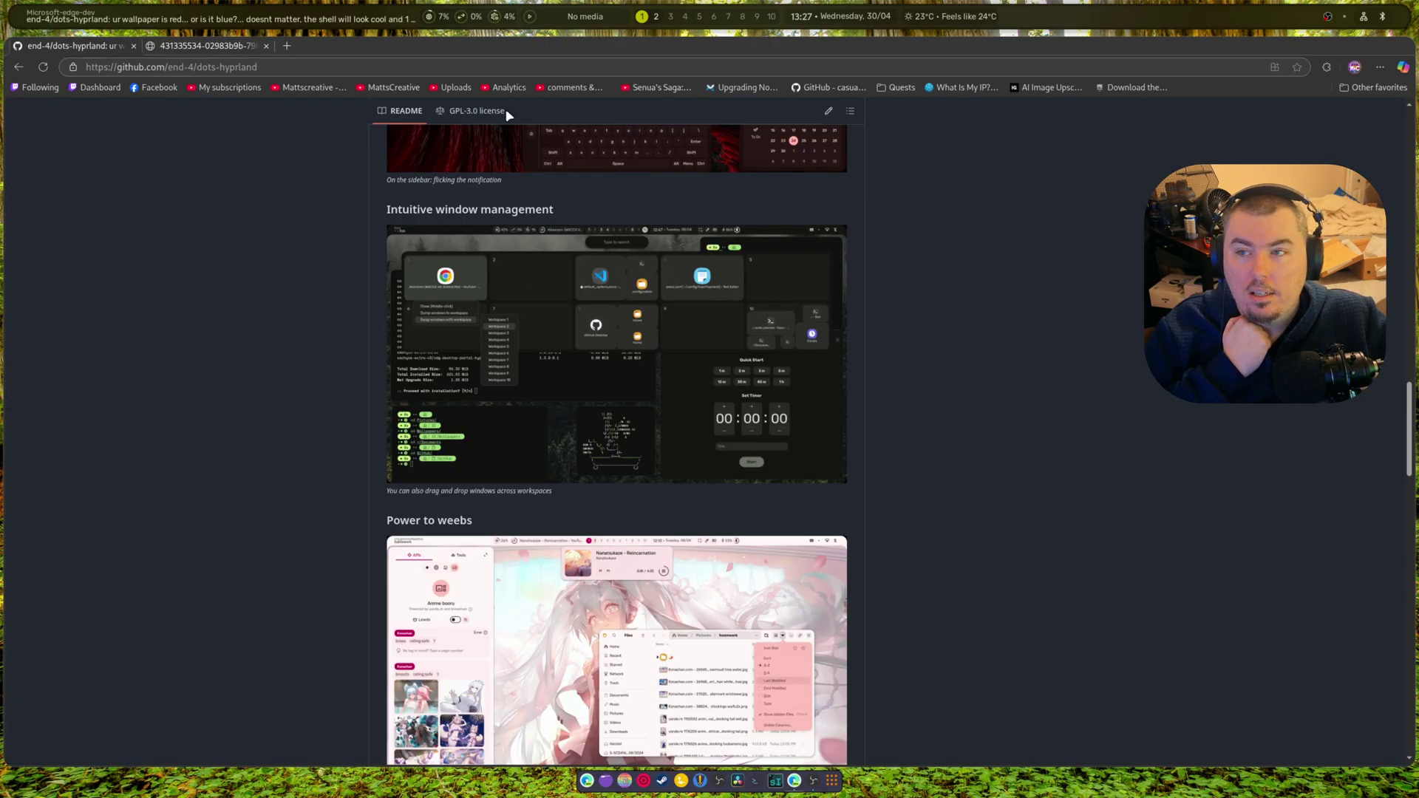
Scroll further down the README, then hide Edge with Super+Q to show the bare desktop.
scroll(762, 590, "down", 9)
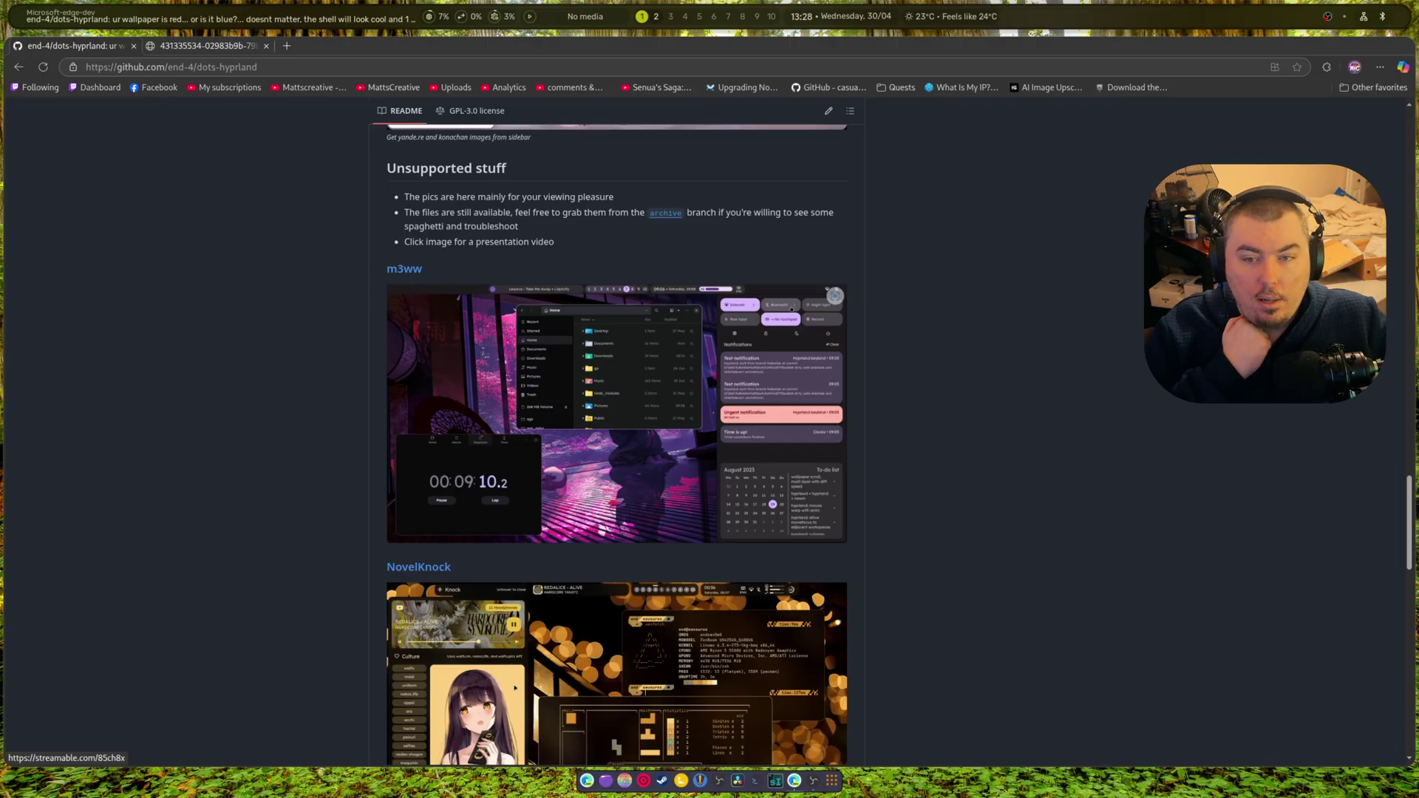
scroll(541, 409, "down", 5)
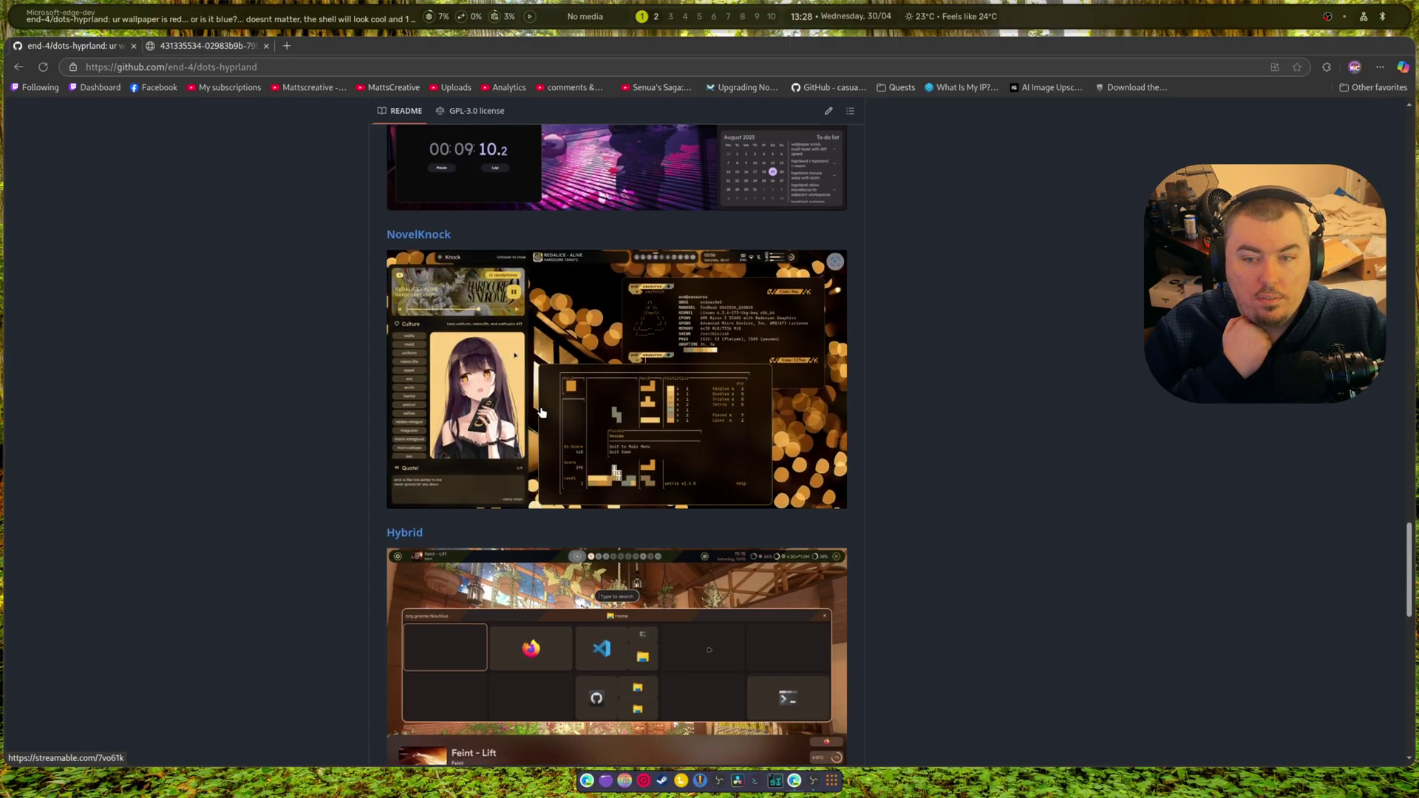
scroll(541, 411, "up", 5)
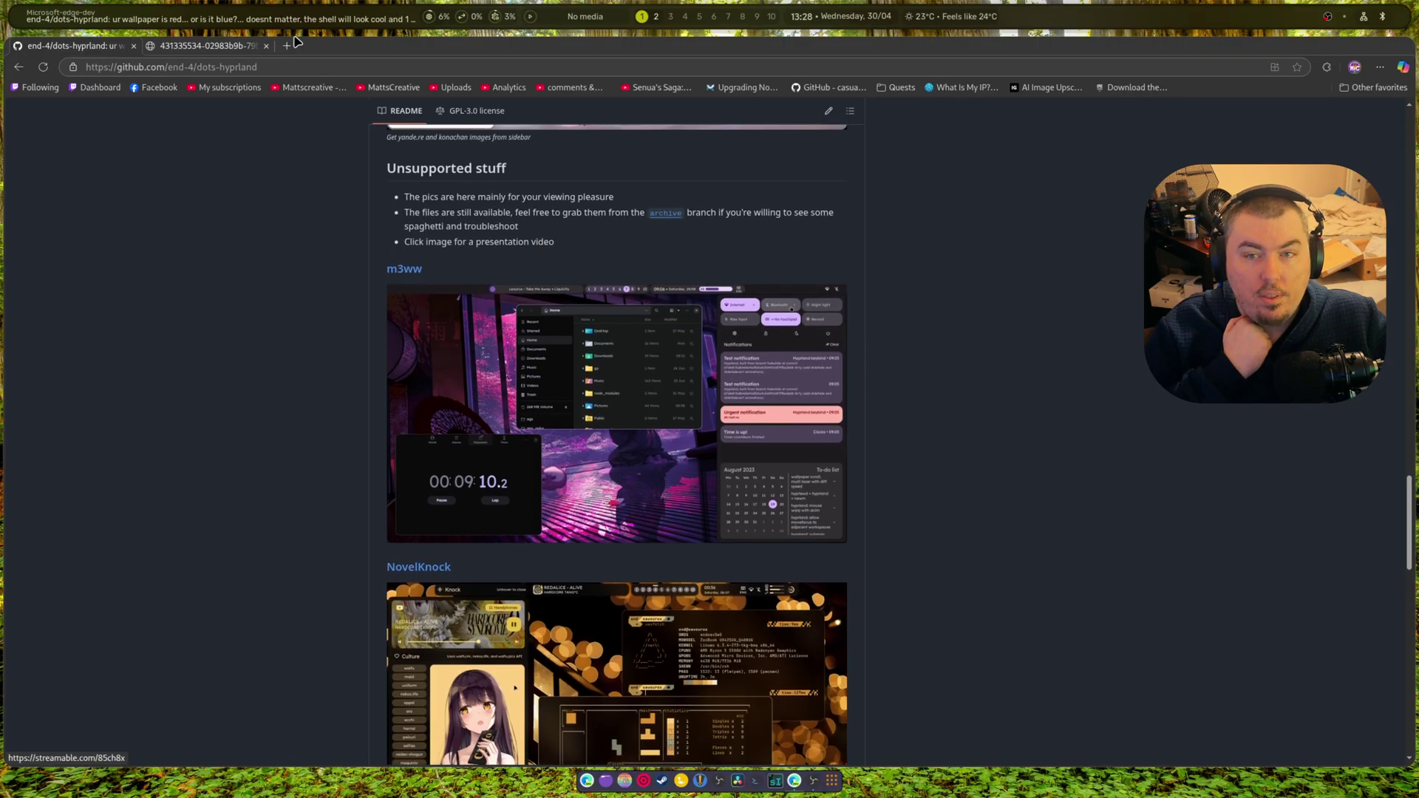
scroll(691, 604, "down", 6)
scroll(691, 604, "down", 3)
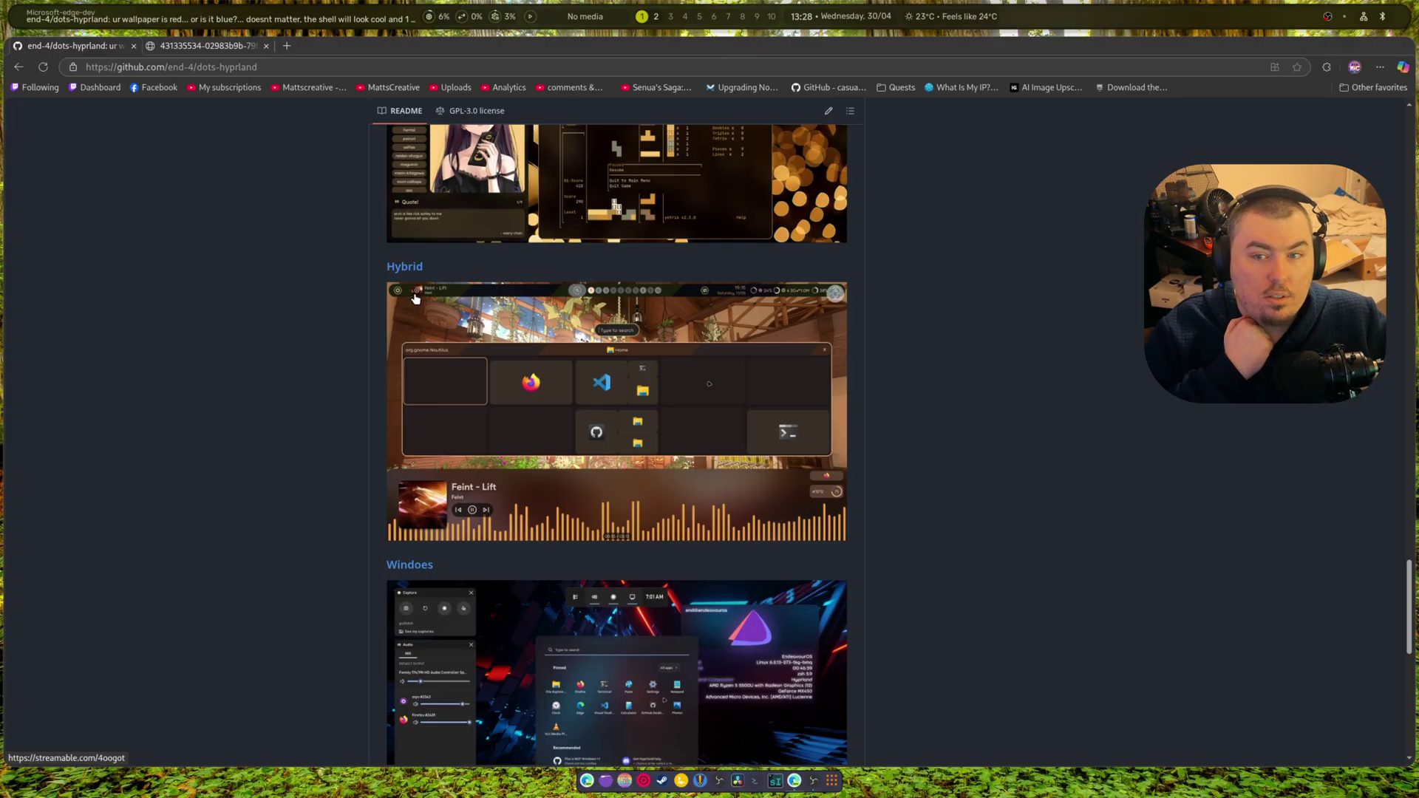
scroll(418, 316, "down", 5)
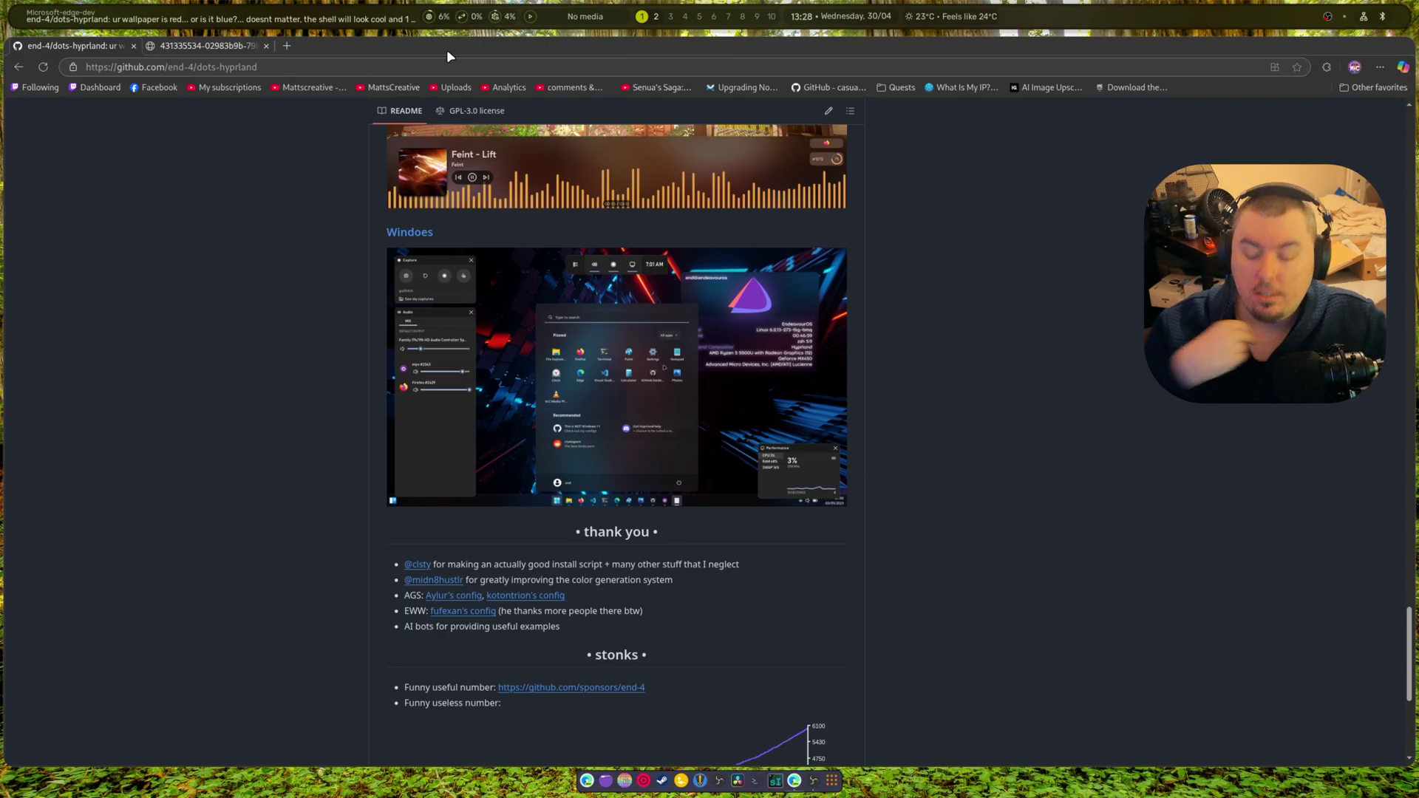
key("super+q")
Open the left sidebar on its Tools page with Quick scripts, Conversions and Color picker.
left_click(38, 22)
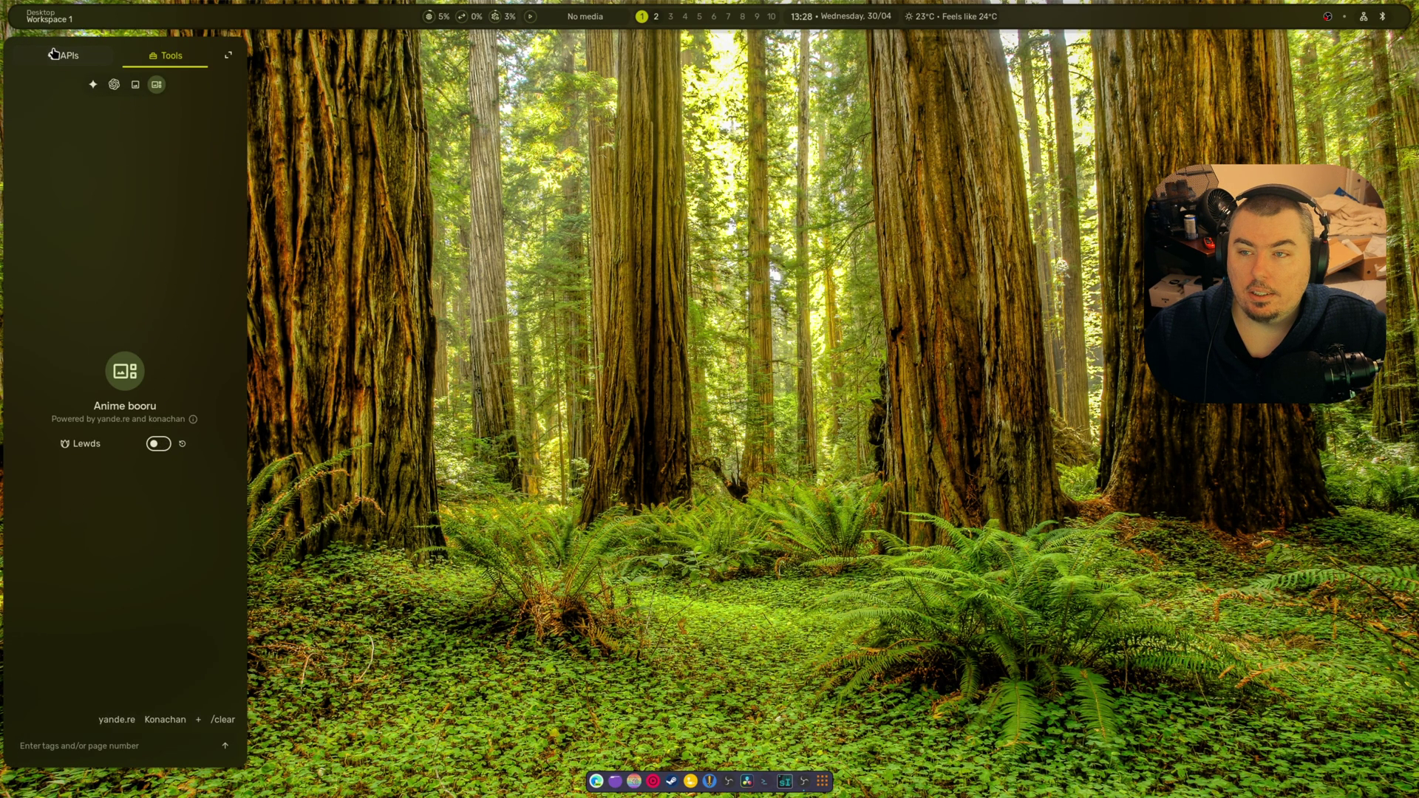
key("ctrl+Page_Up")
left_click(166, 56)
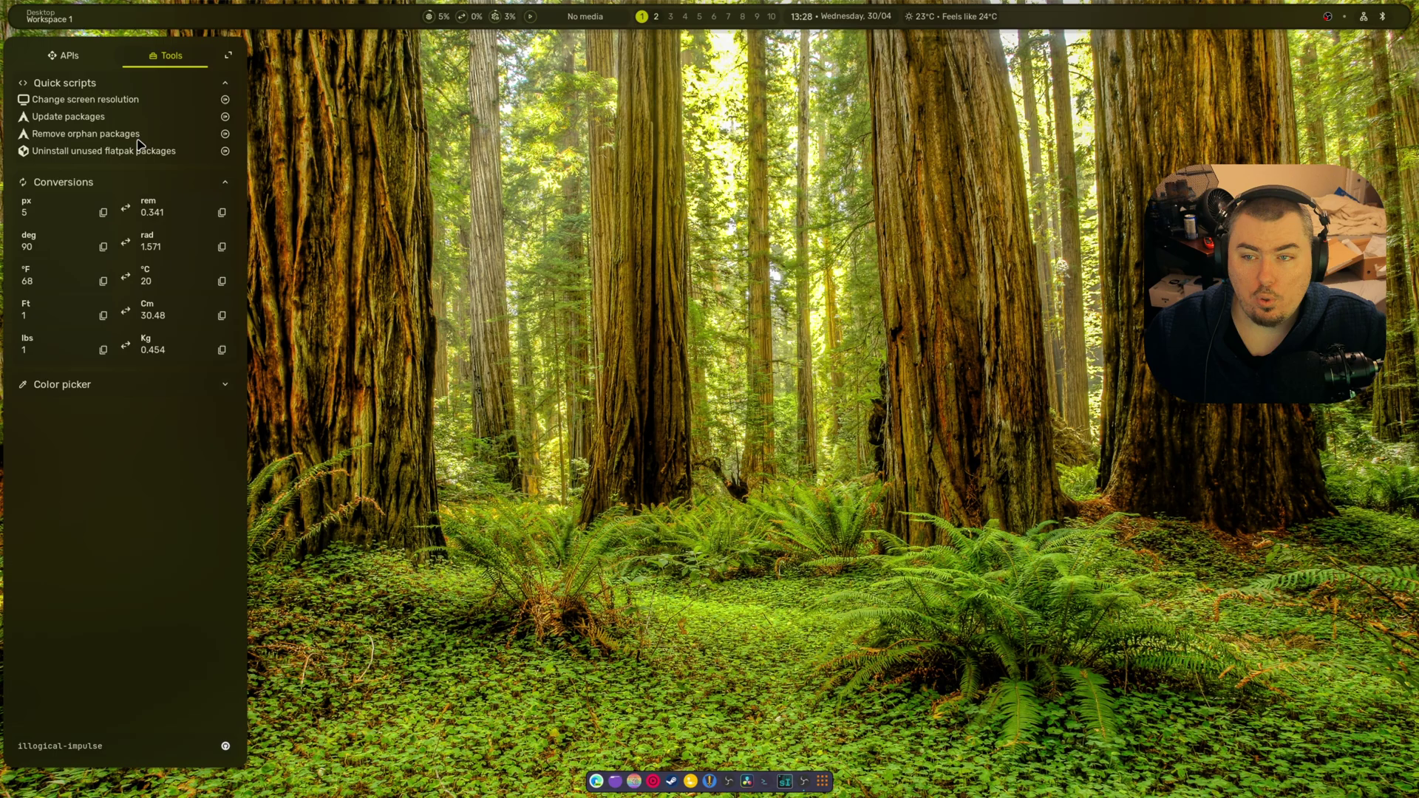
Close the Tools sidebar, open the notifications and calendar sidebar, and try the quick setting toggles.
left_click(732, 235)
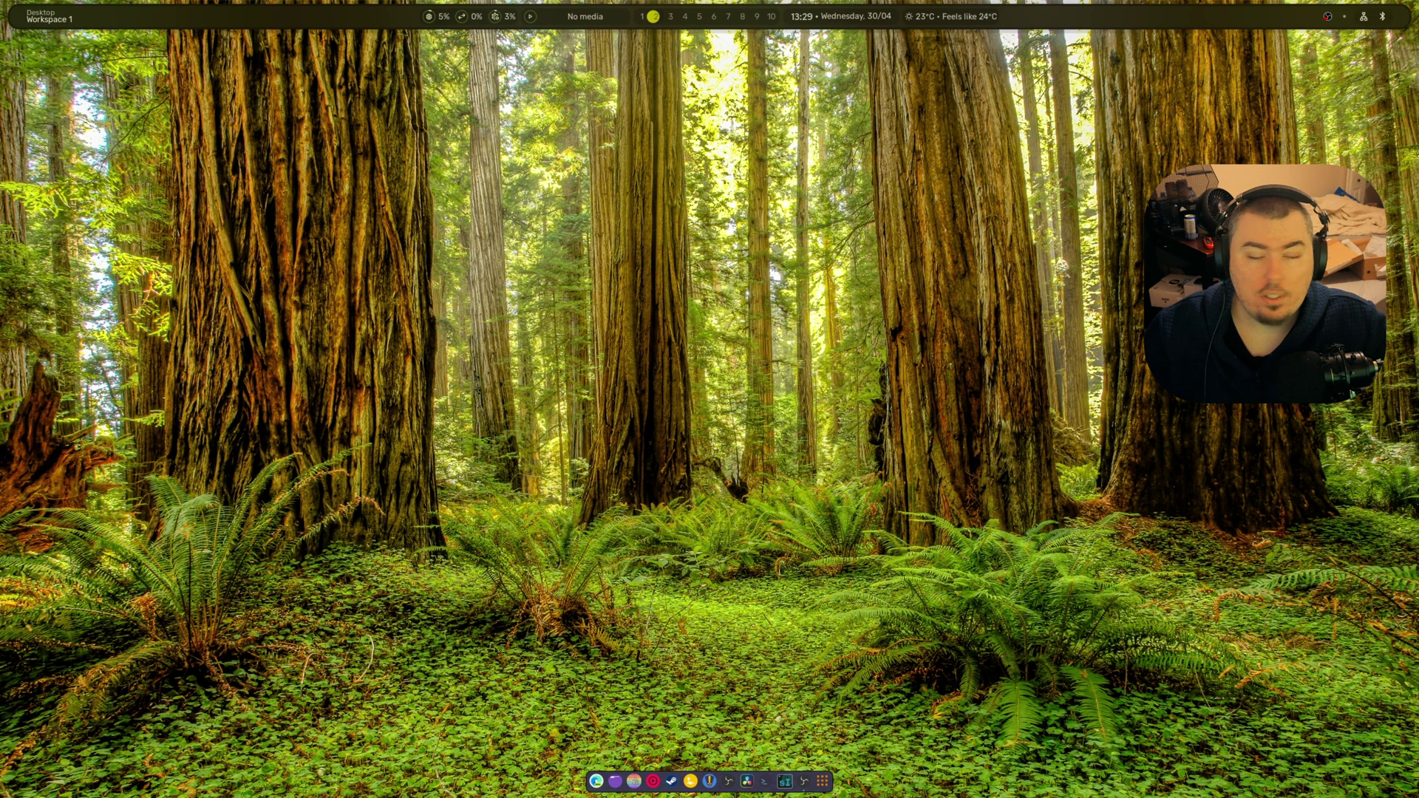
left_click(1366, 27)
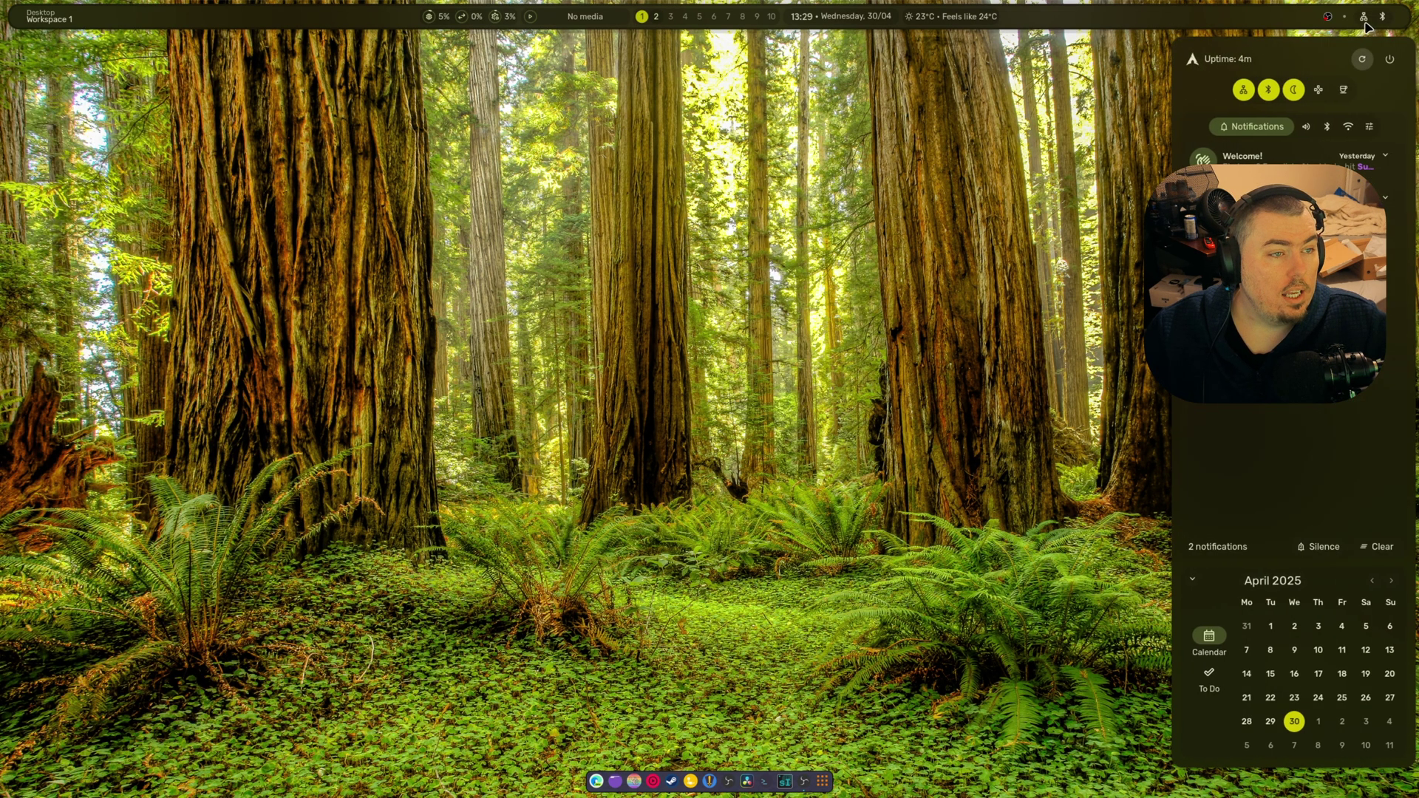
left_click(1316, 91)
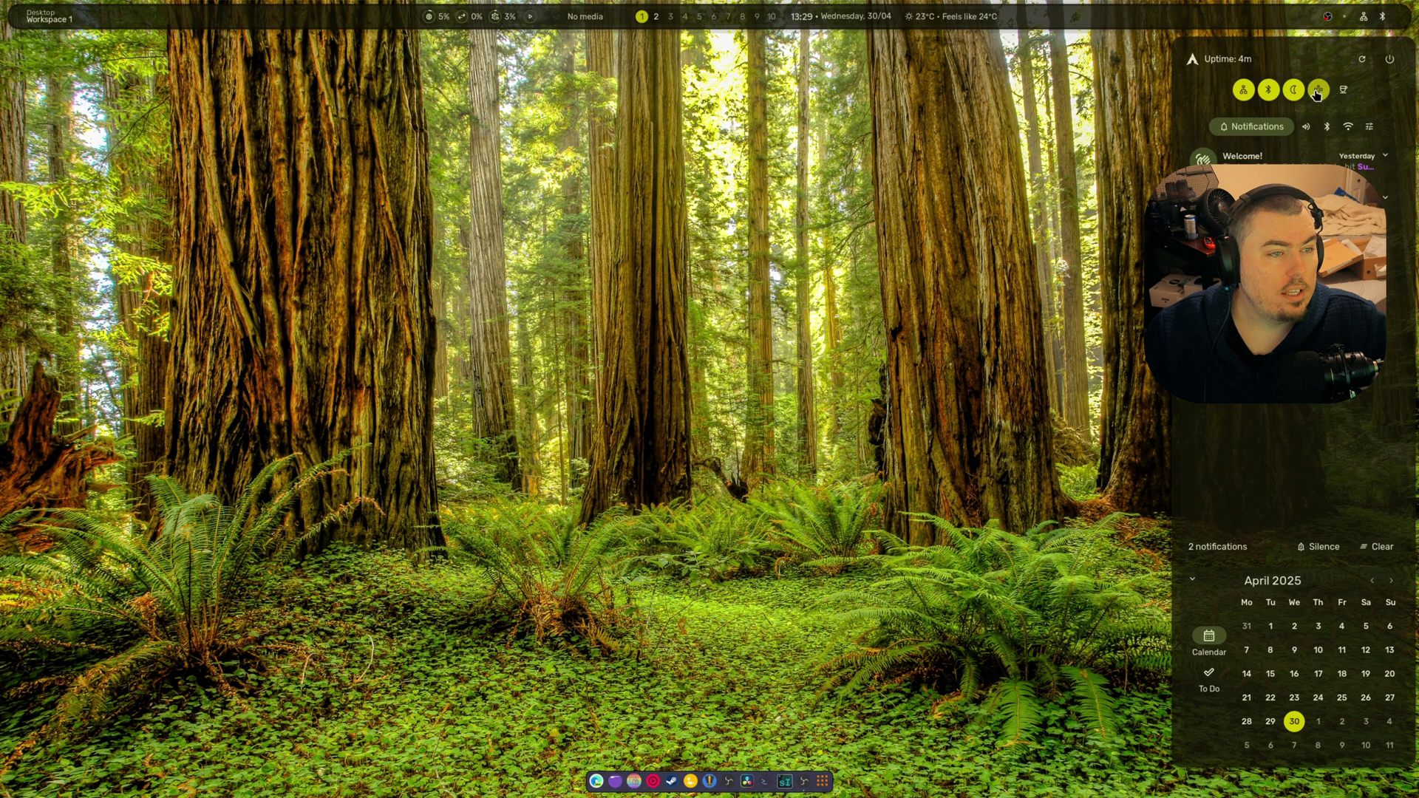
left_click(1320, 94)
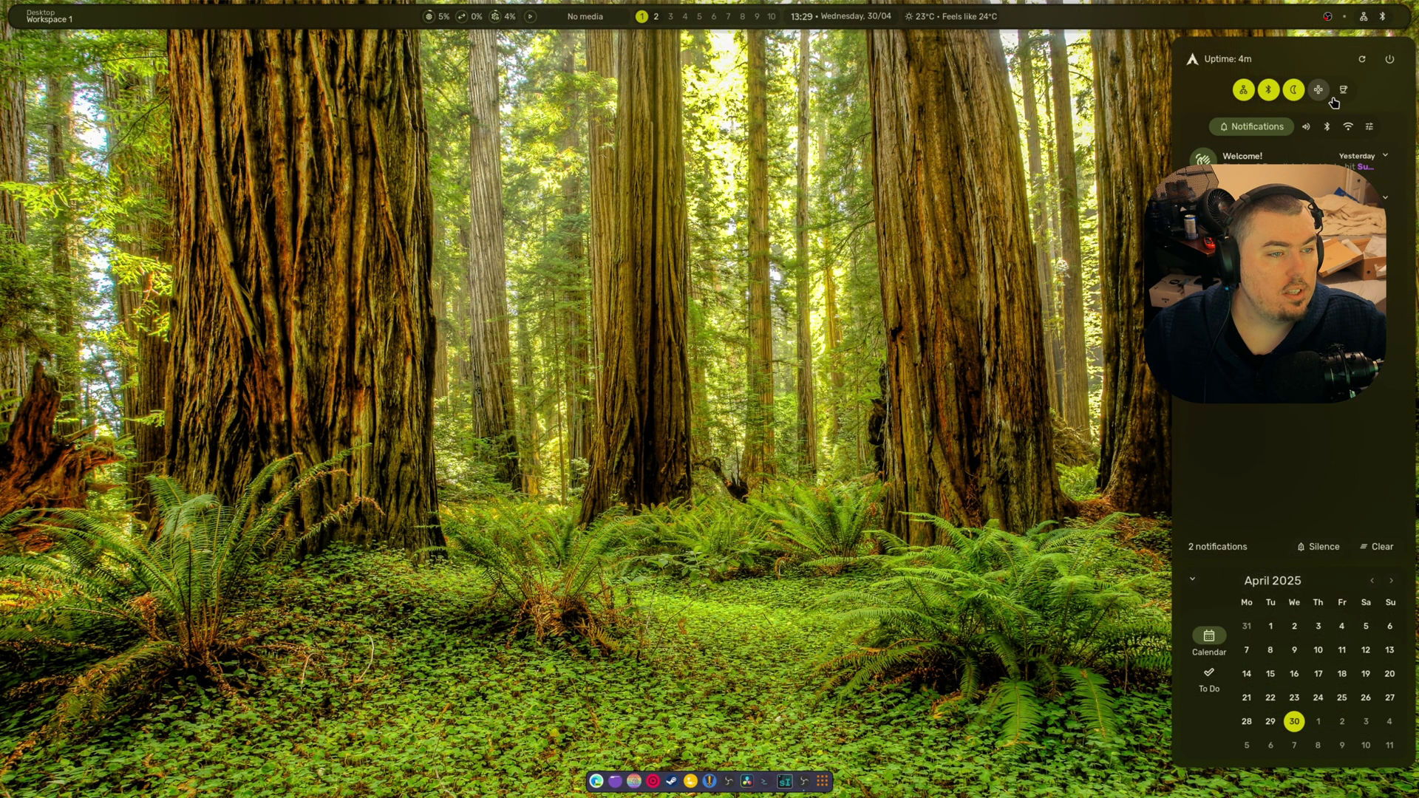
left_click(1341, 94)
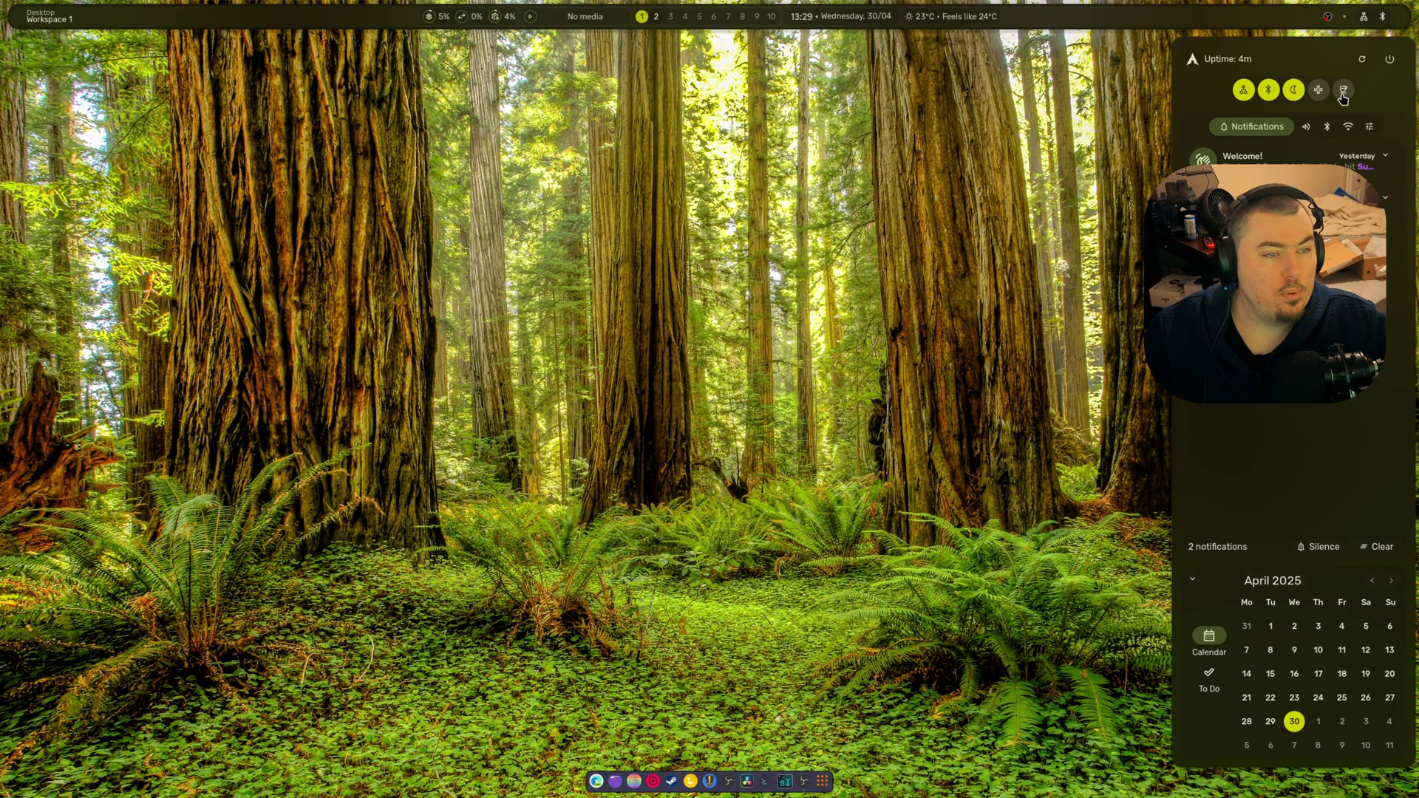
Leave night light switched off and clear both notifications.
left_click(1296, 92)
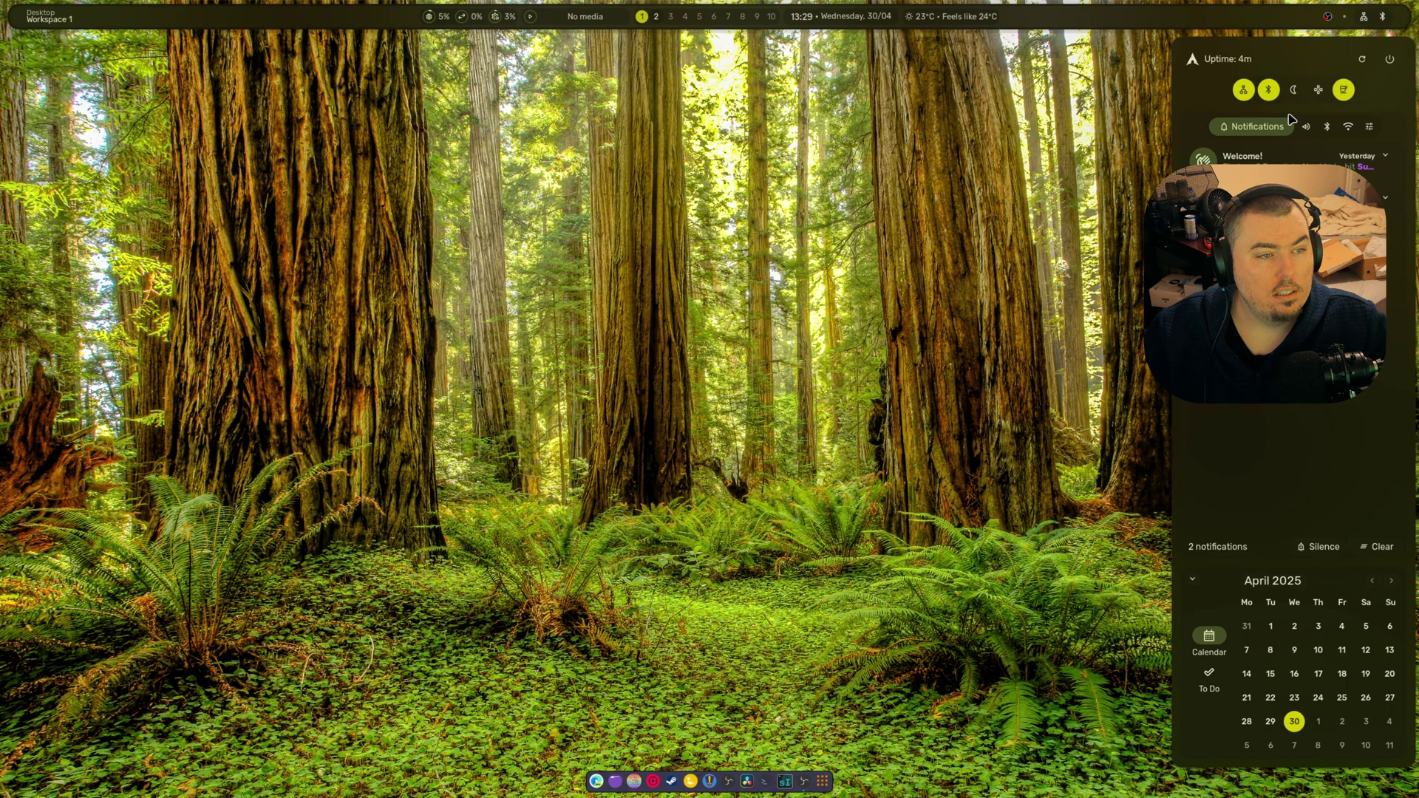
left_click(1293, 94)
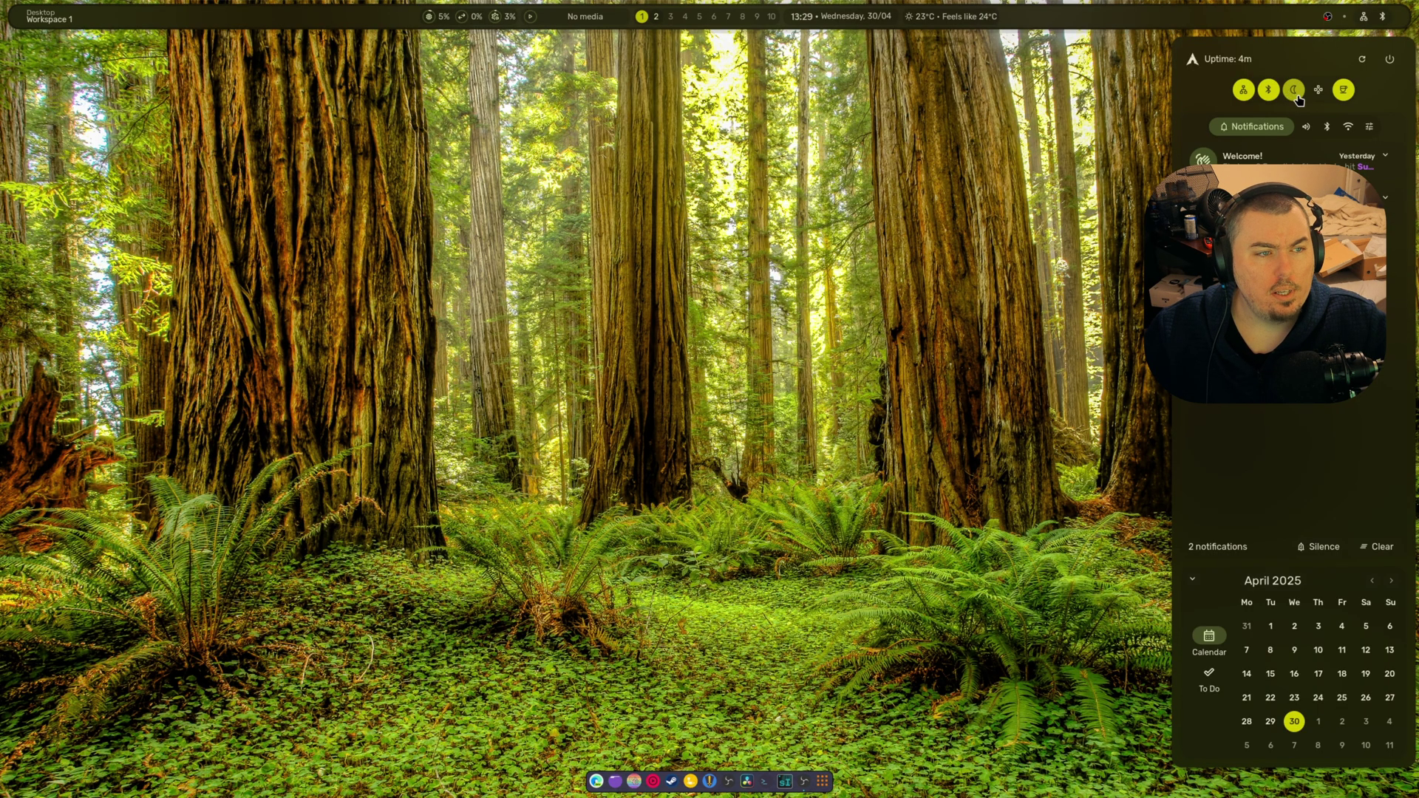
left_click(1298, 98)
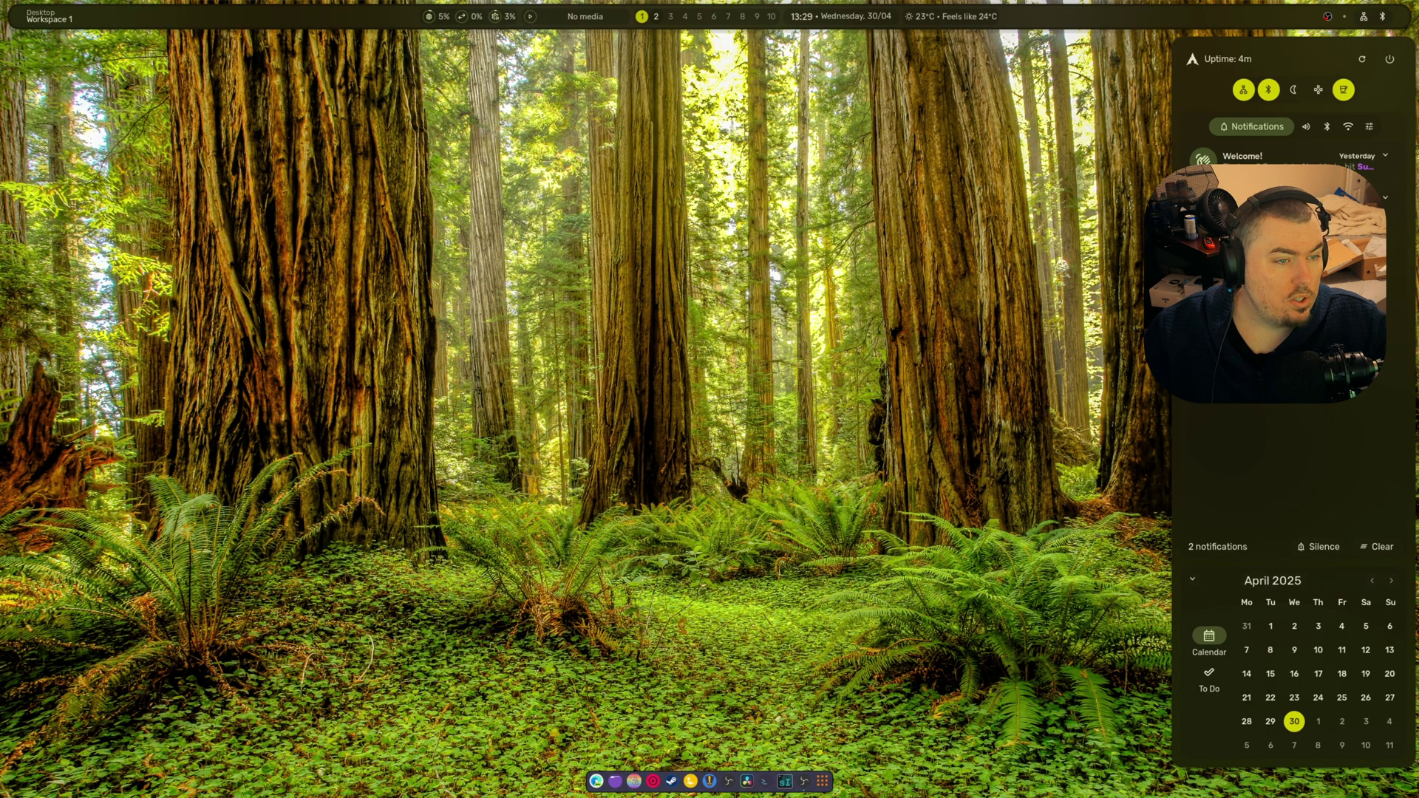
key("super+2")
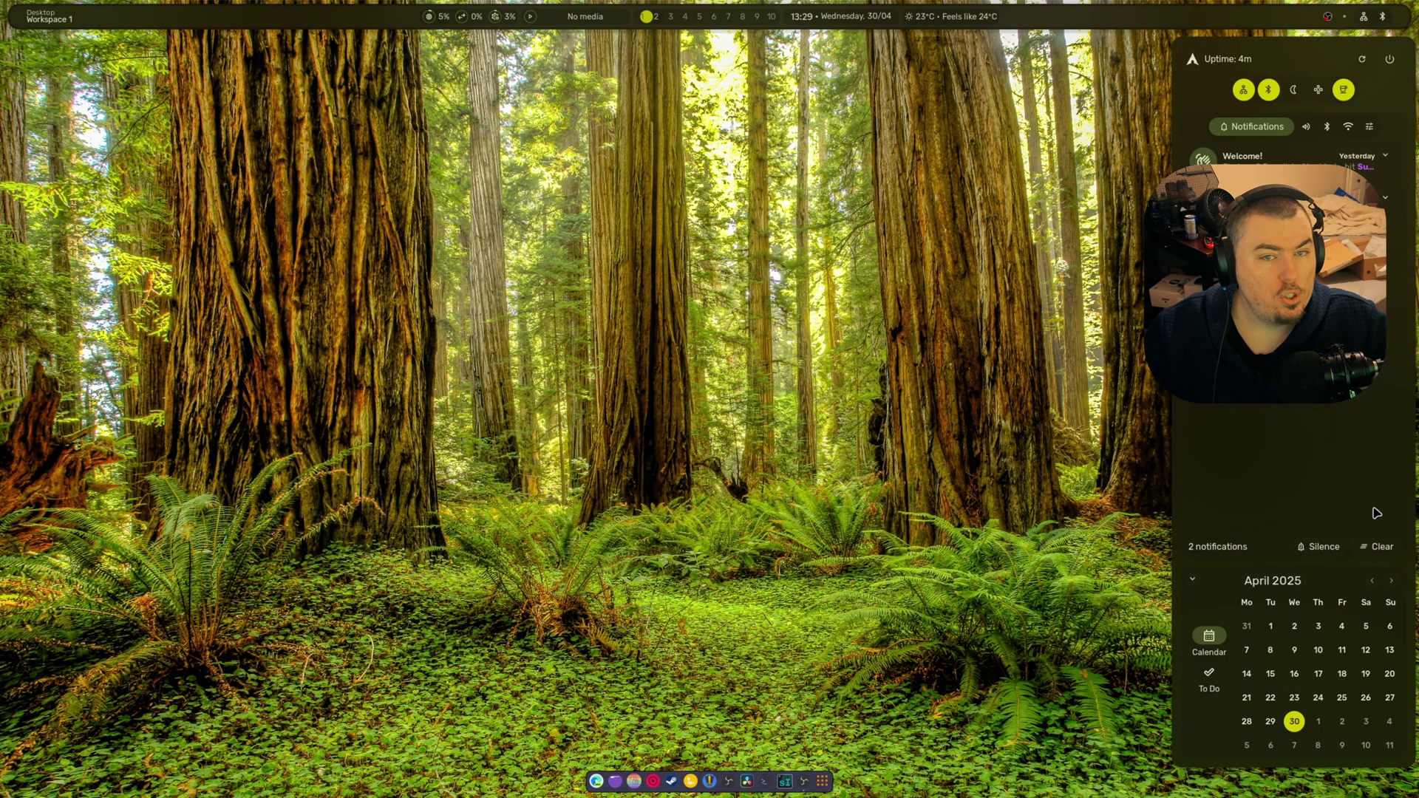
left_click(1382, 547)
left_click(1115, 355)
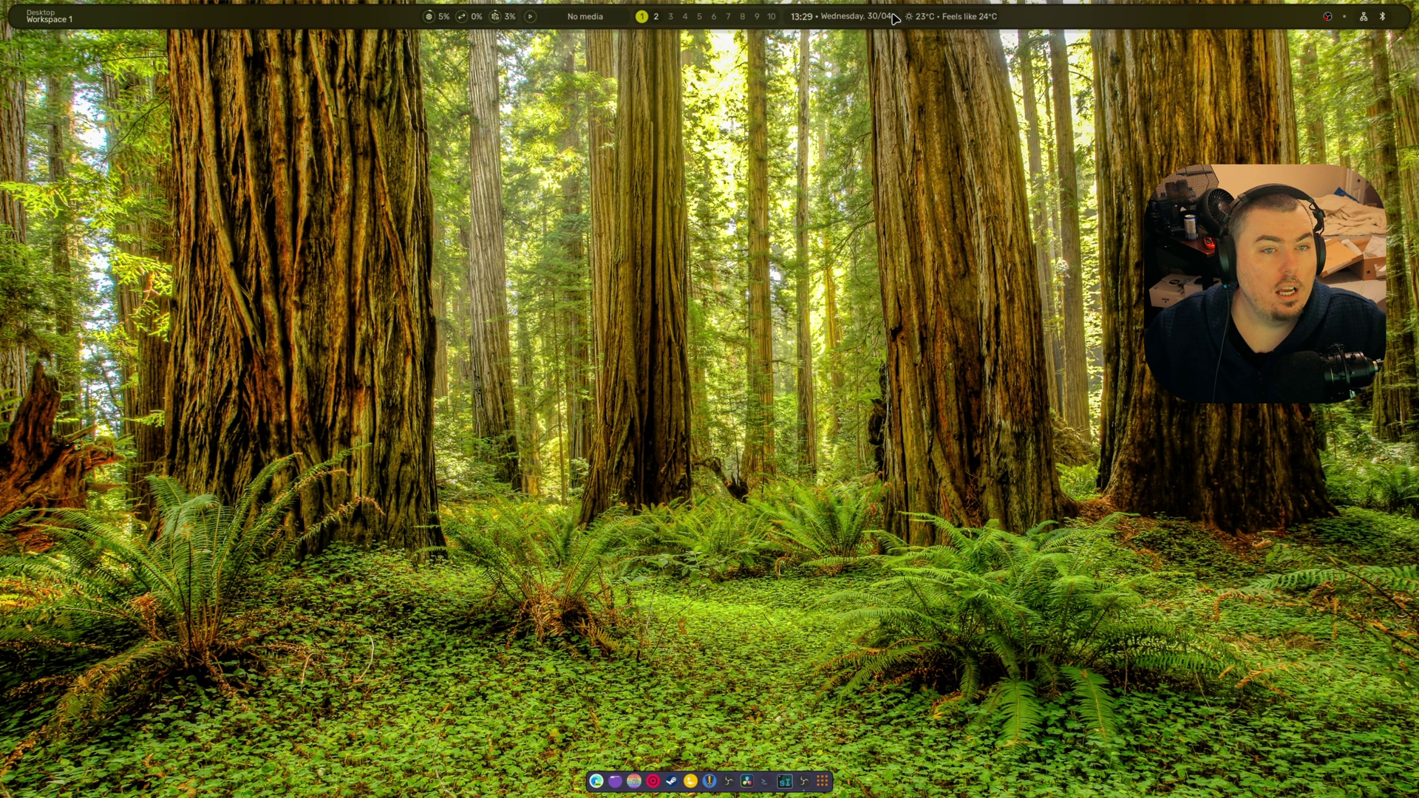
left_click(968, 22)
left_click(962, 19)
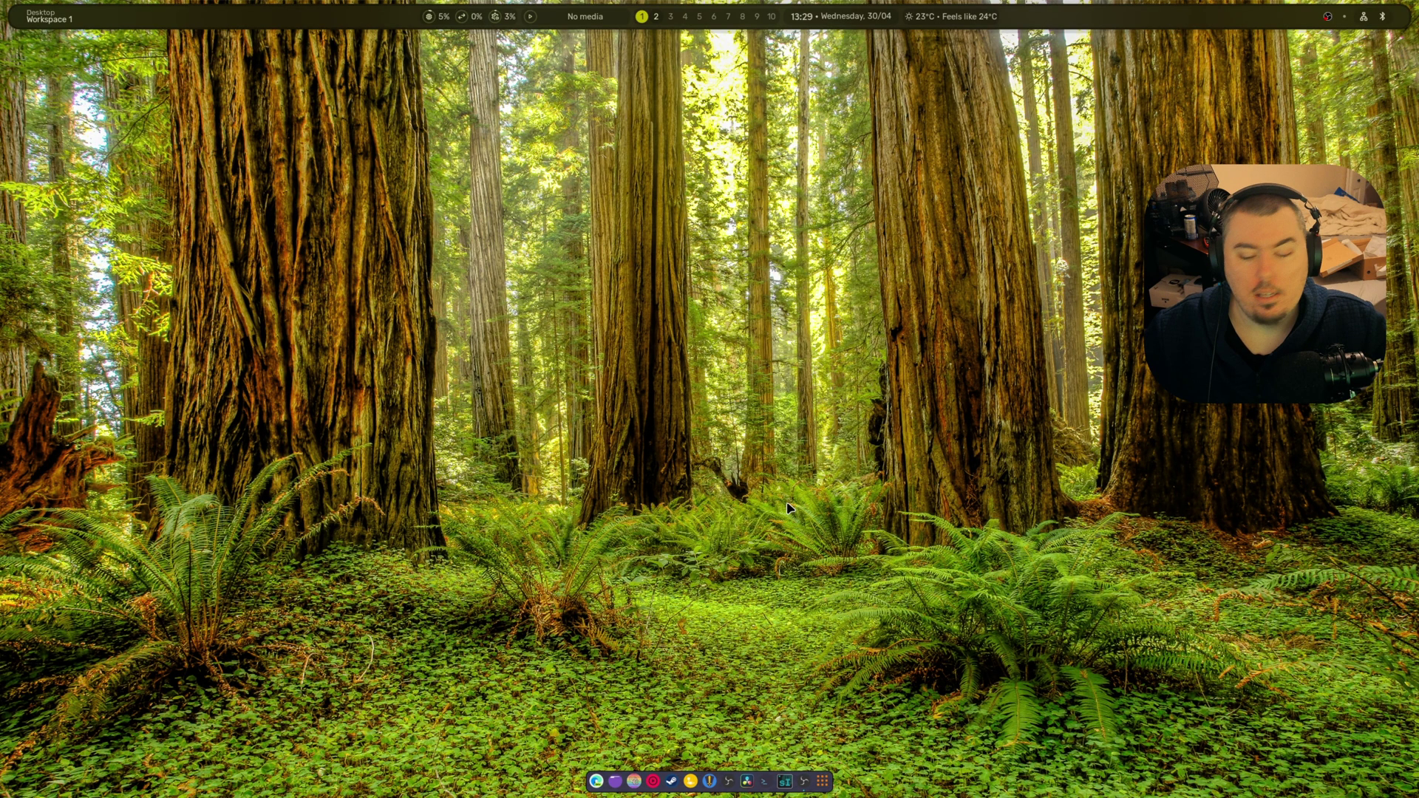
In Files, browse to ~/.config/hypr/hyprland and select general.conf.
left_click(614, 780)
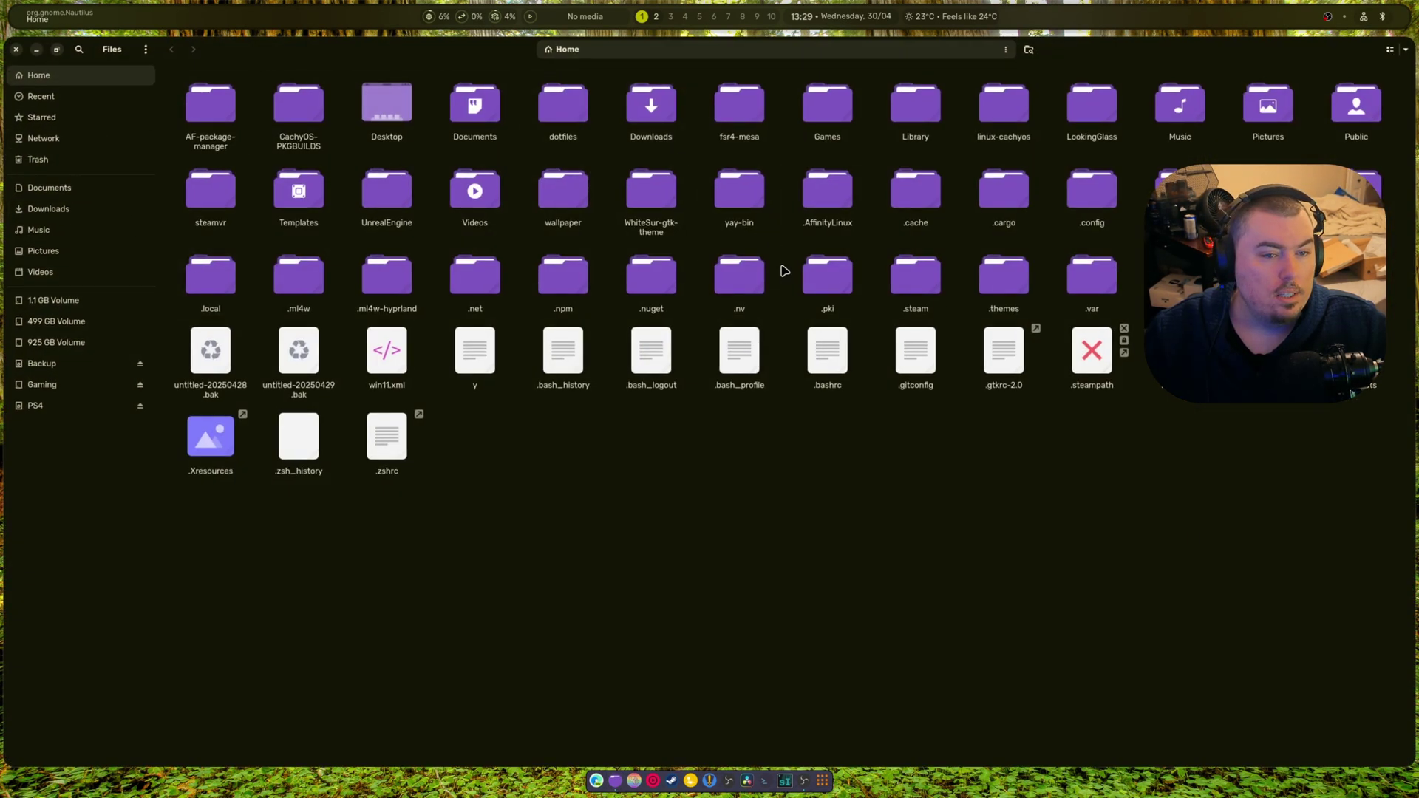
double_click(1090, 219)
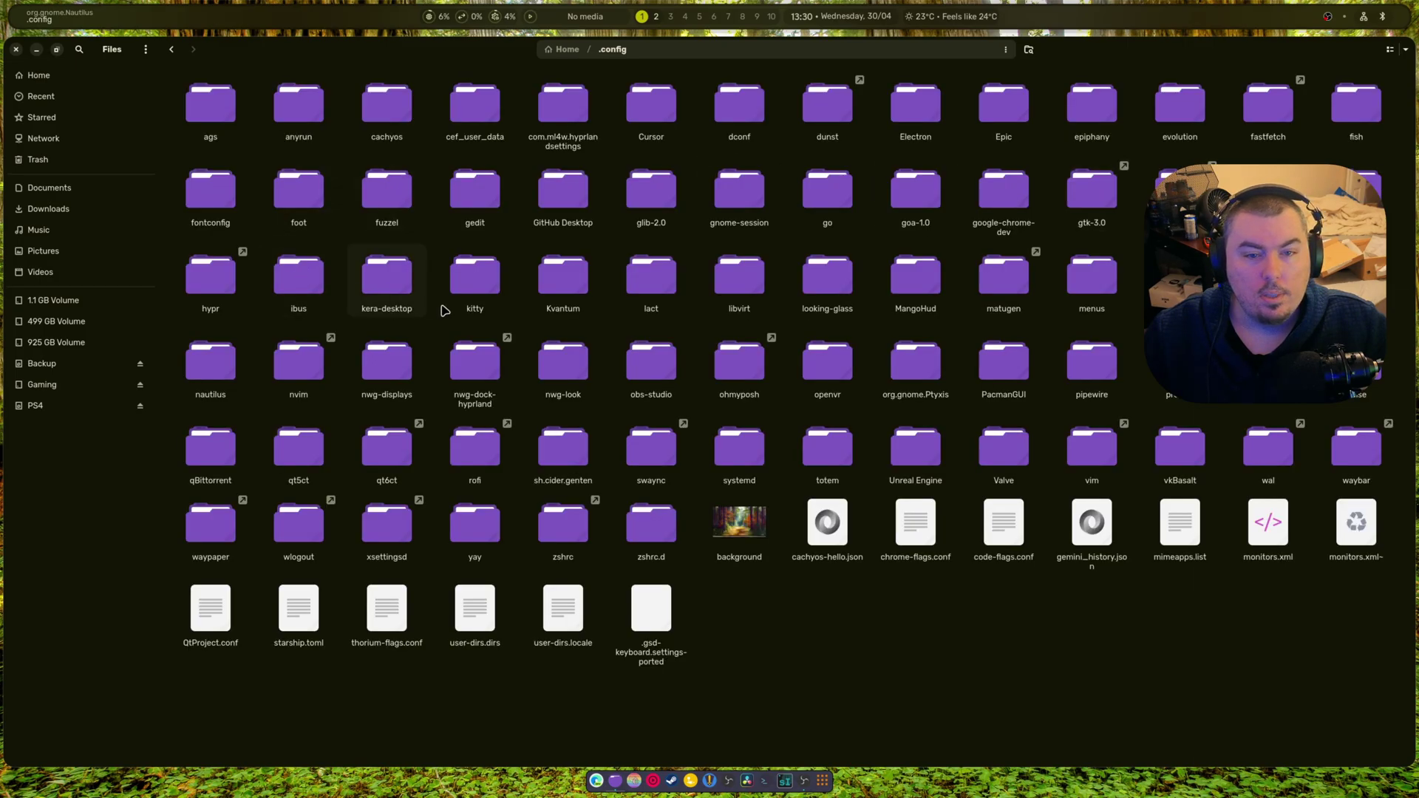
double_click(192, 313)
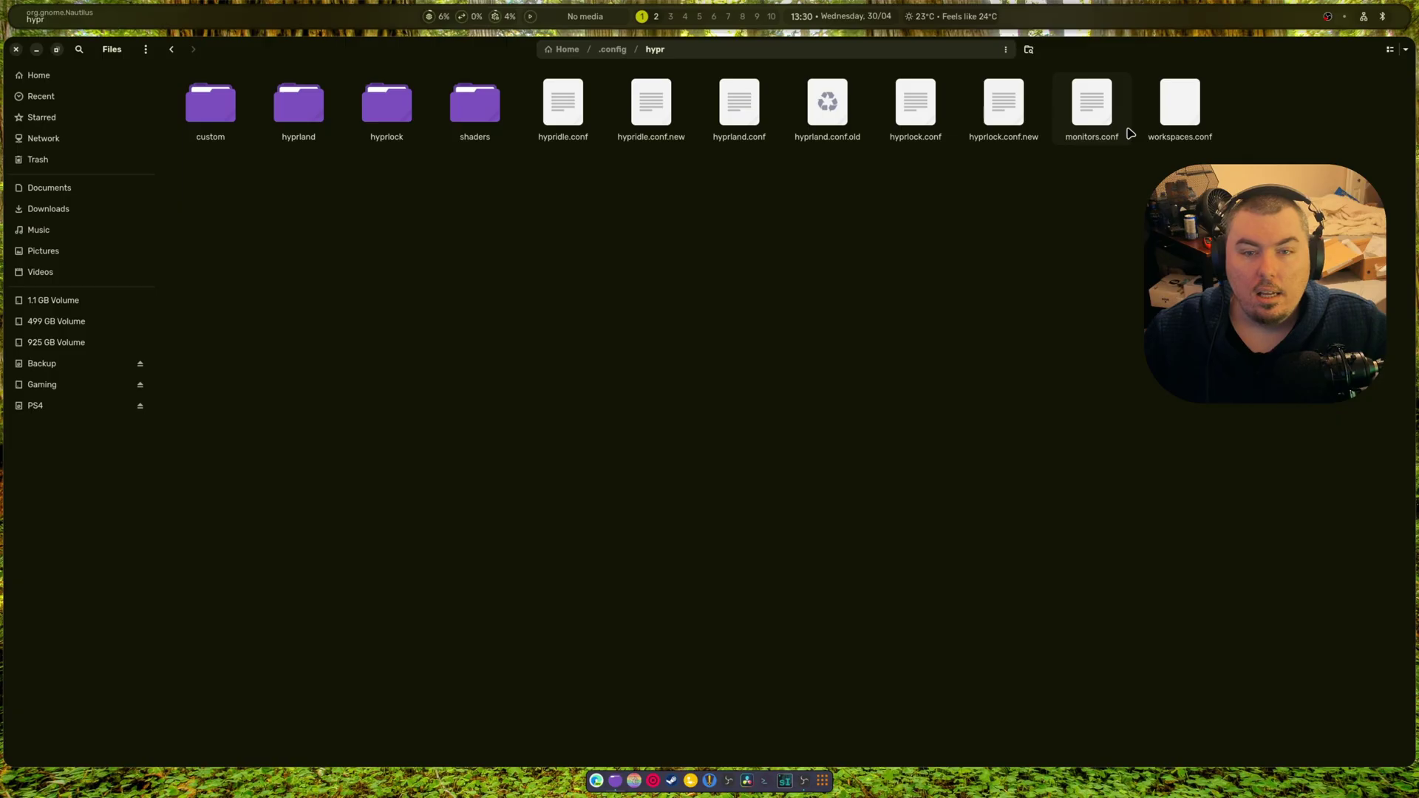
double_click(271, 127)
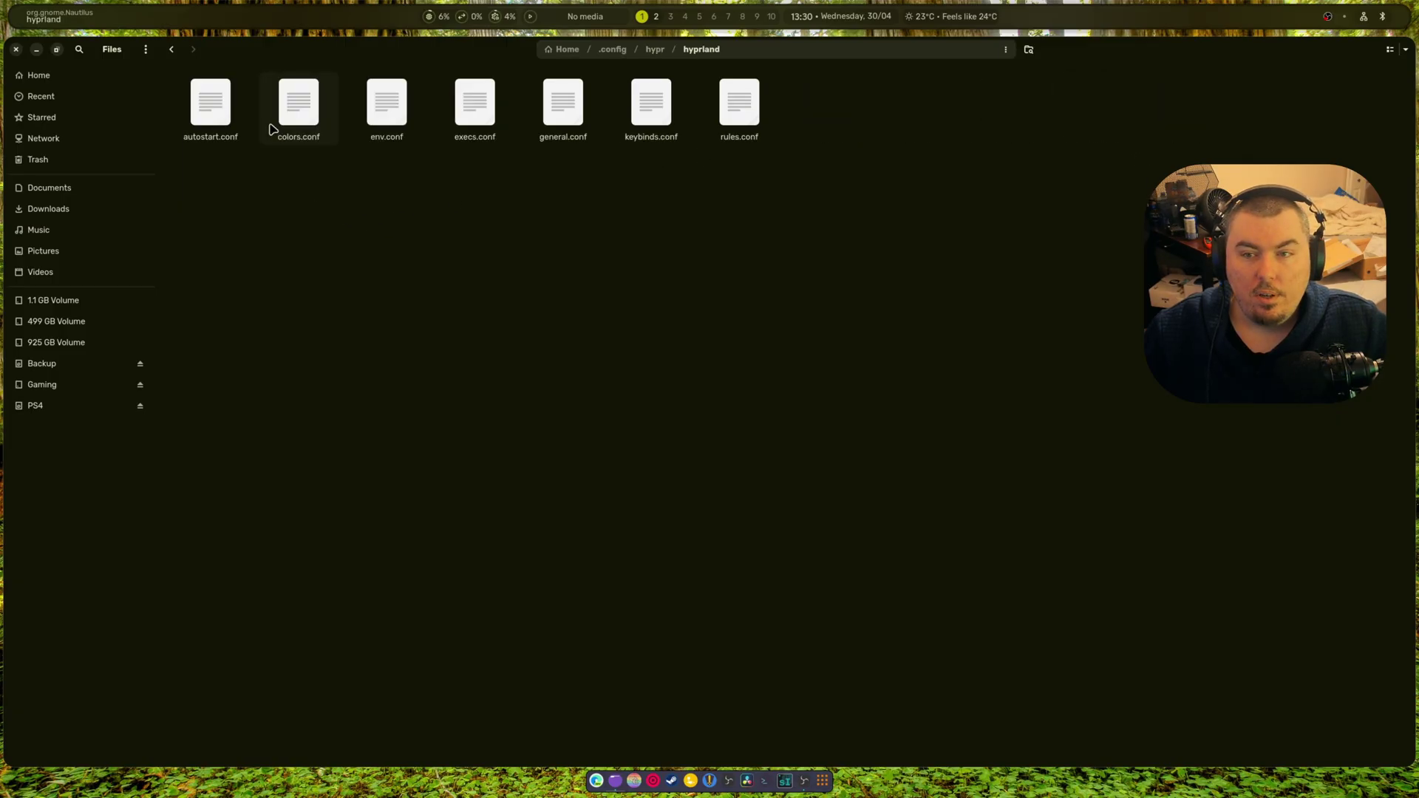
left_click(555, 110)
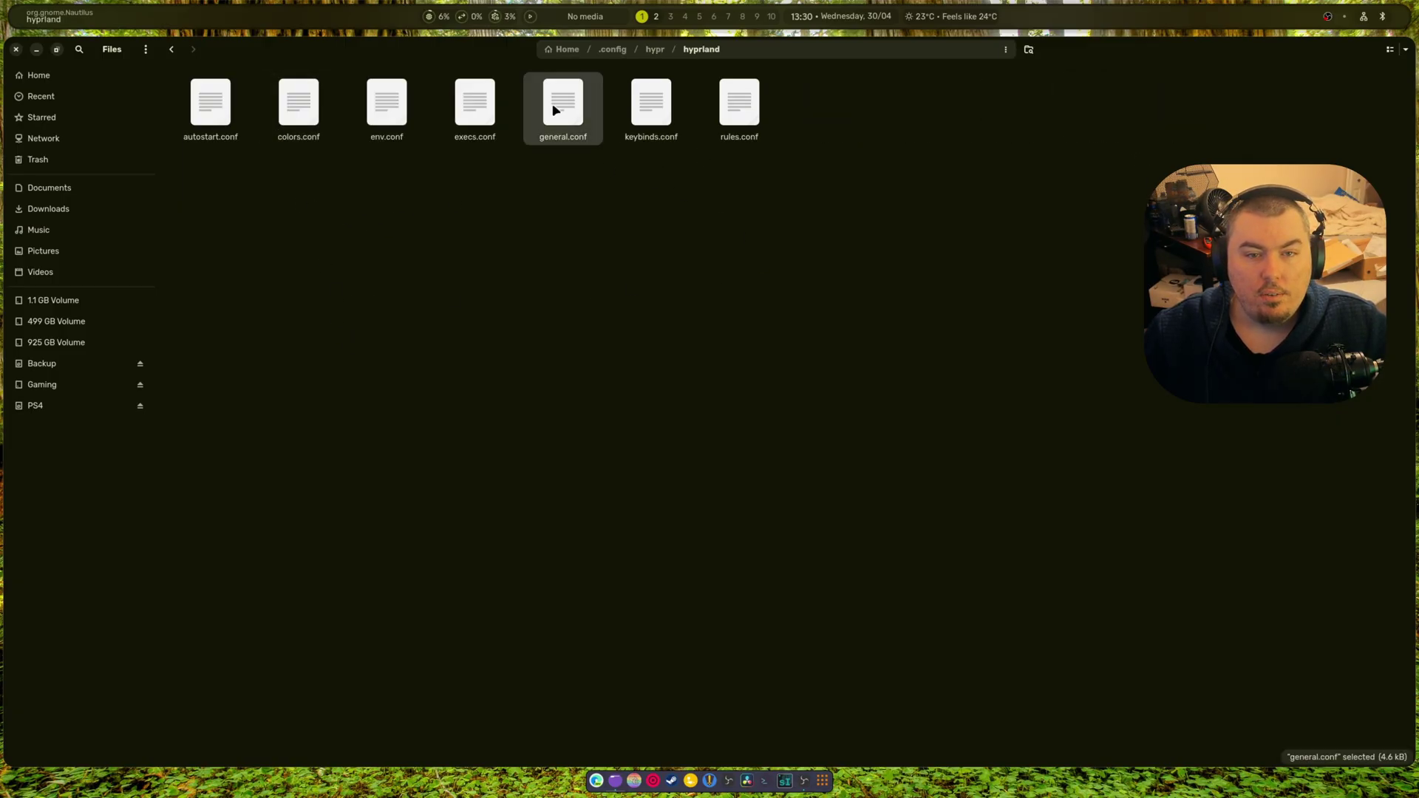
right_click(554, 110)
Open general.conf in Text Editor, highlight the monitor lines, and scroll down to the decoration and animation settings.
left_click(573, 118)
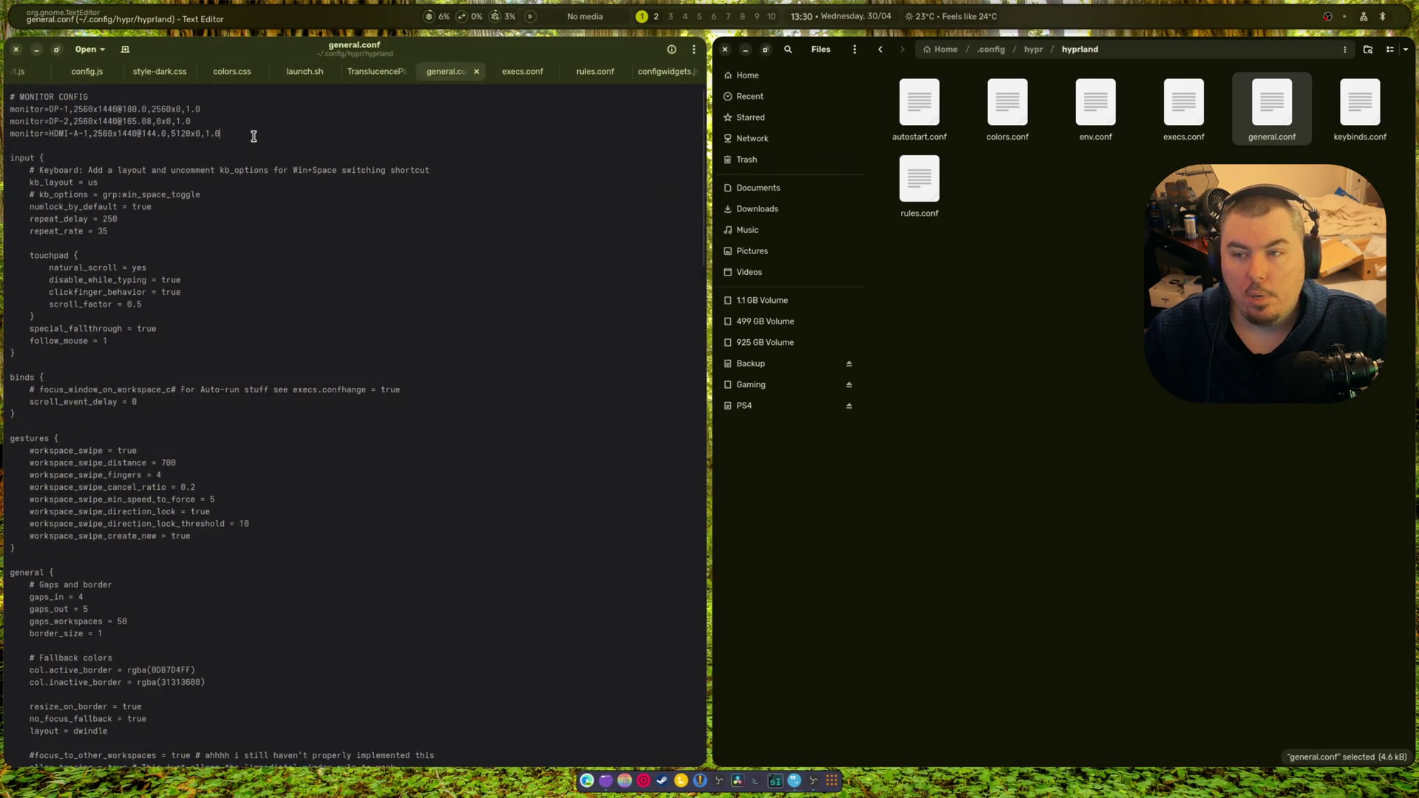
left_click_drag(253, 136, 4, 115)
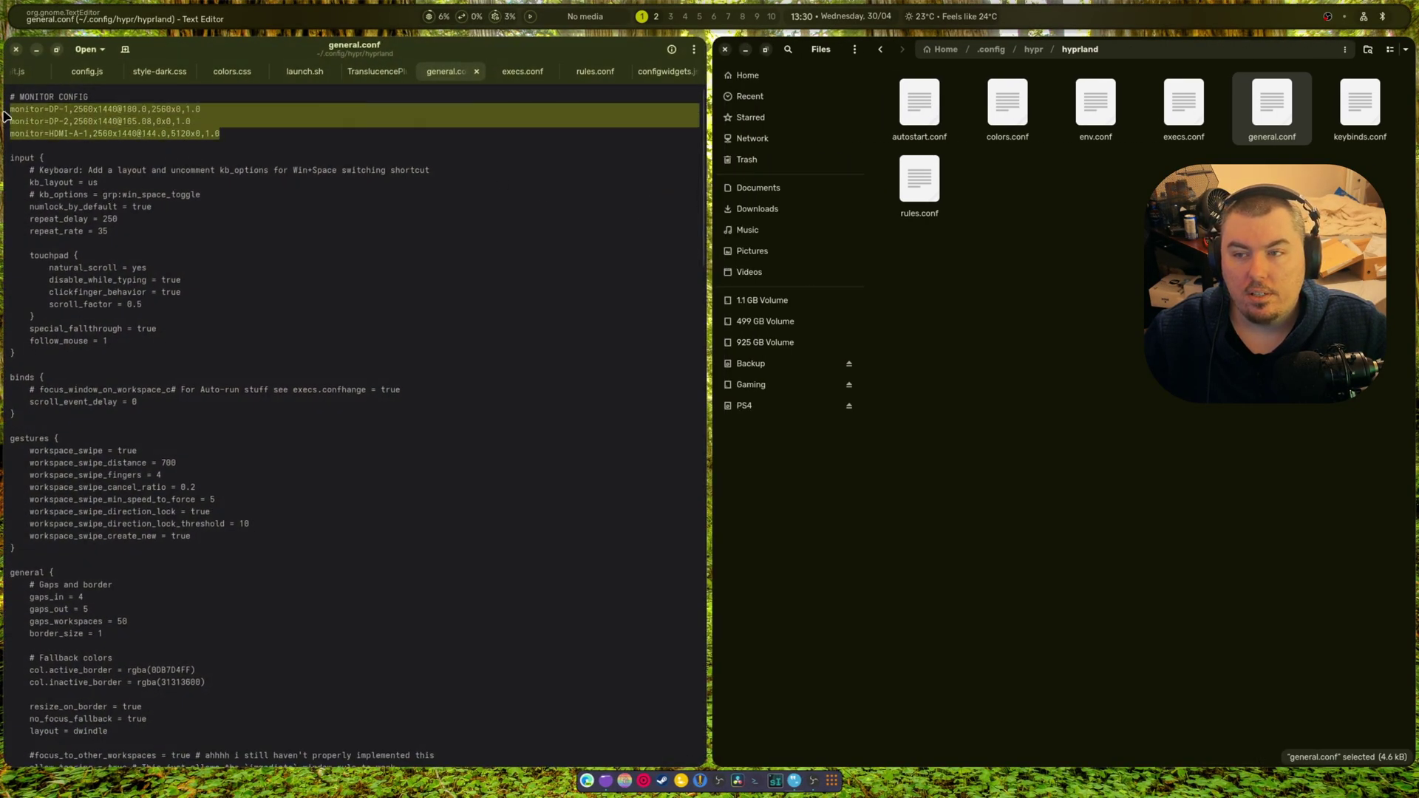
left_click(229, 217)
scroll(127, 245, "down", 3)
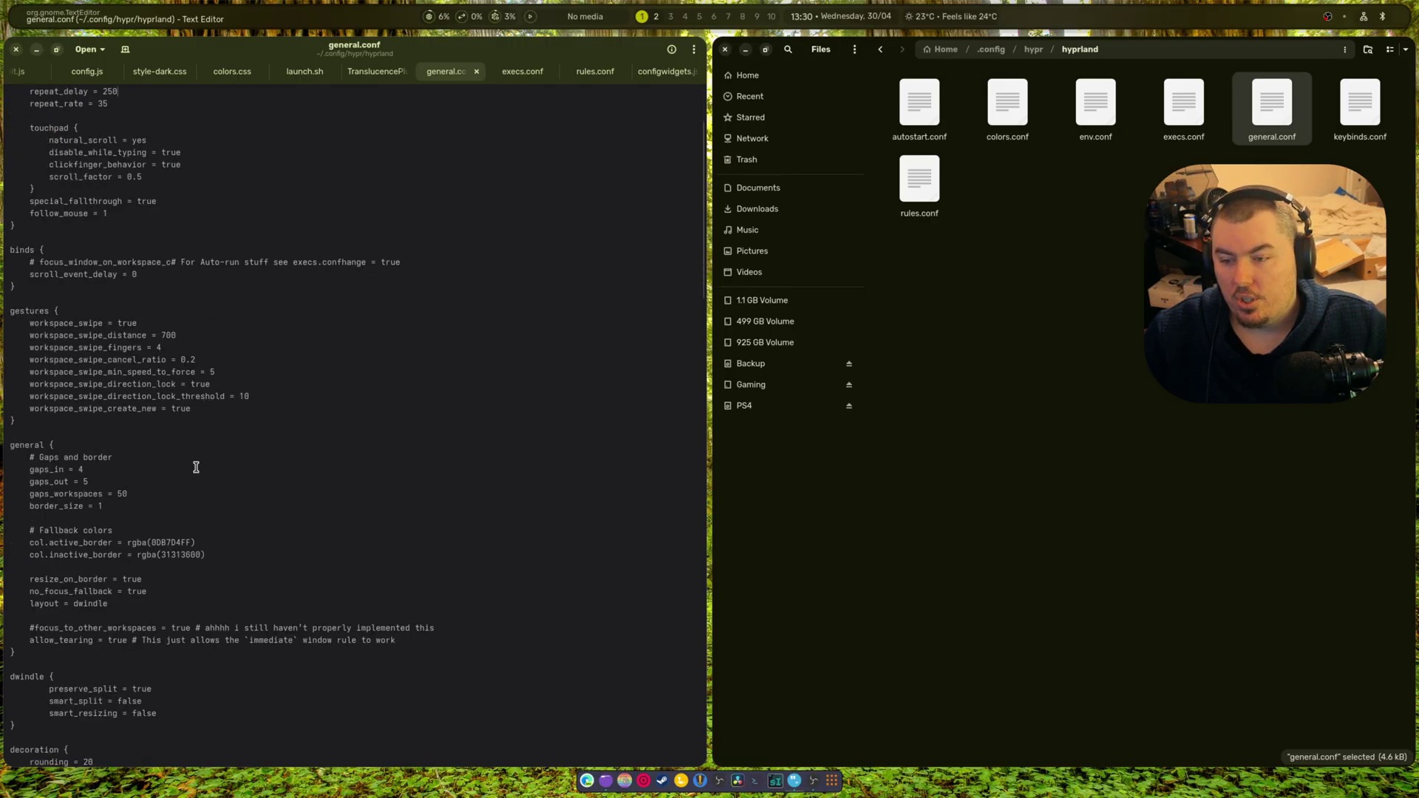
scroll(195, 467, "down", 4)
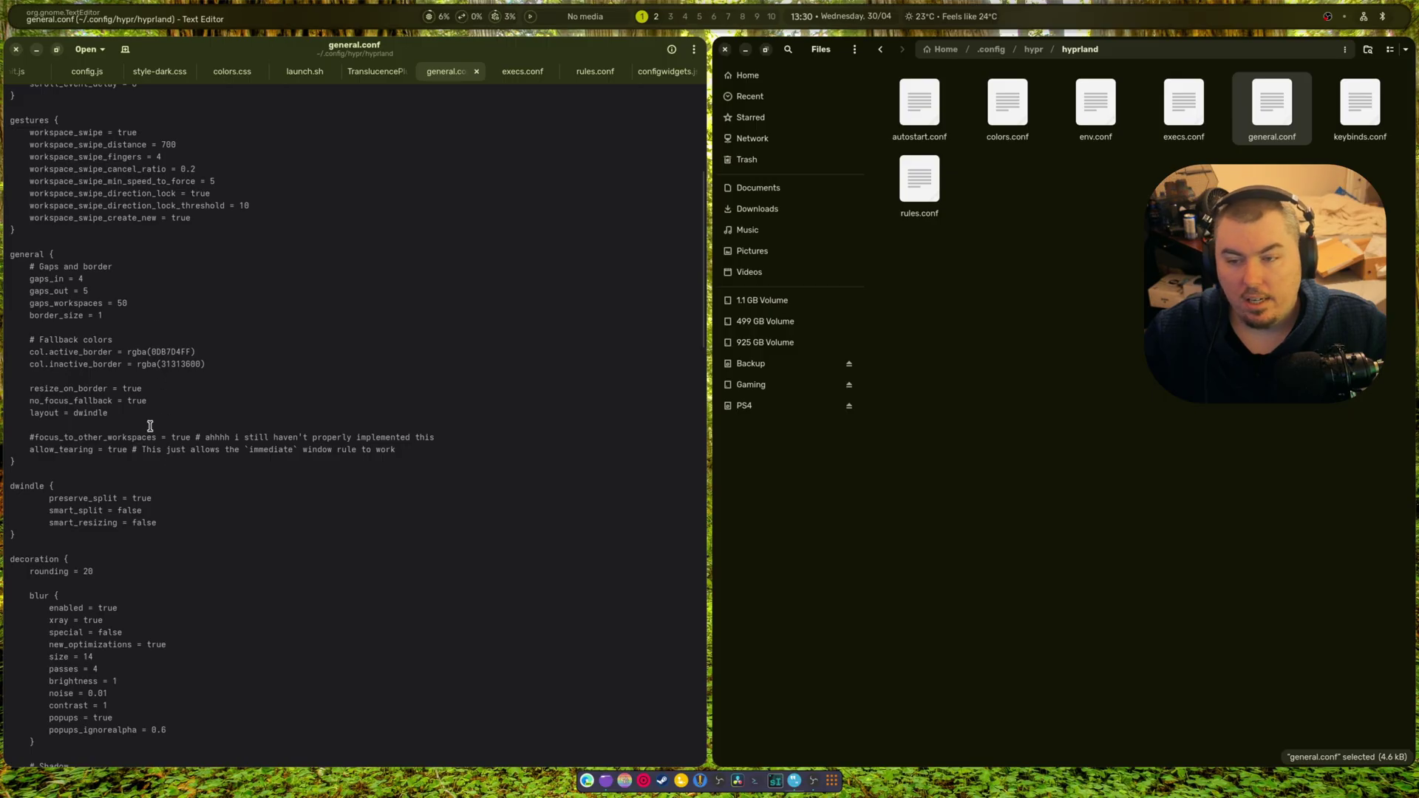
scroll(150, 426, "down", 6)
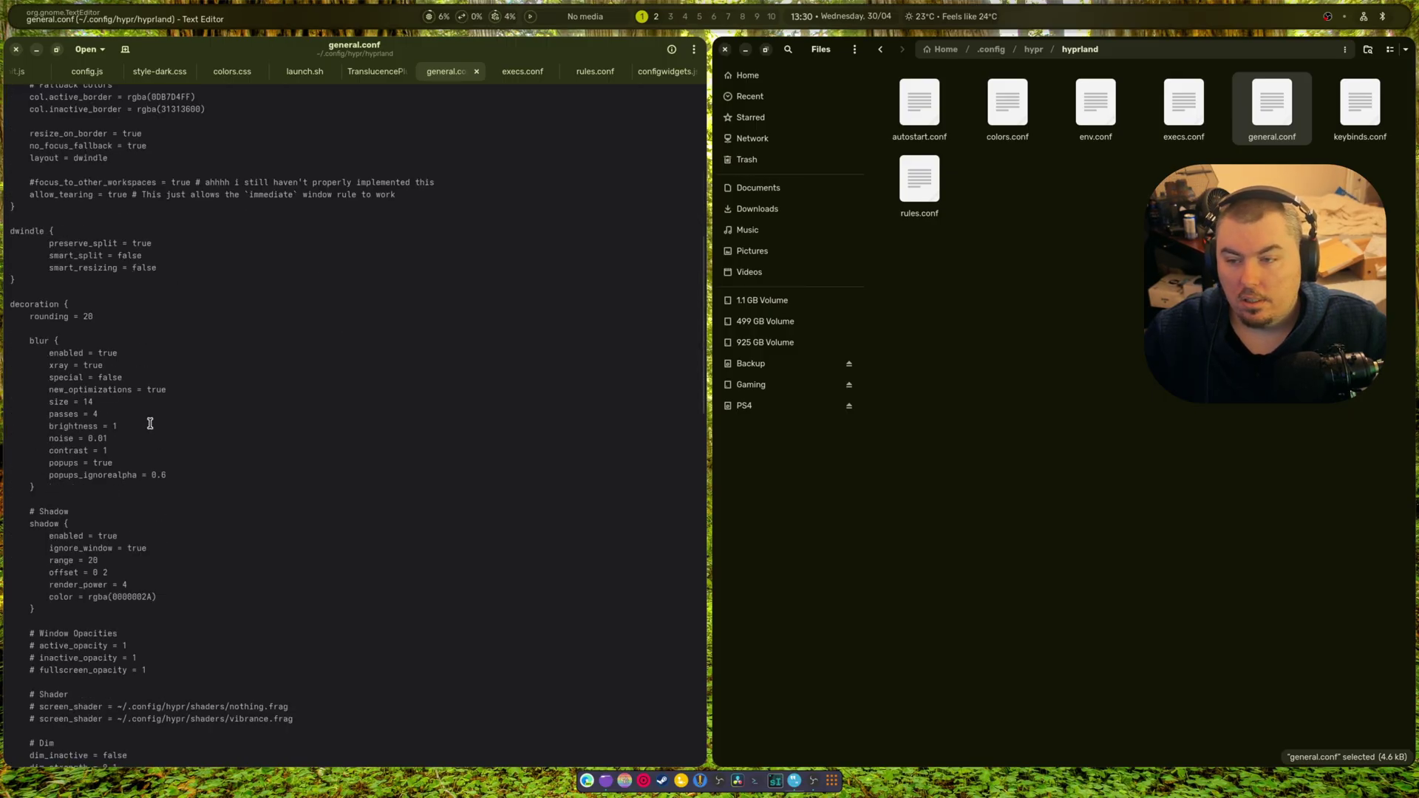
scroll(150, 423, "down", 2)
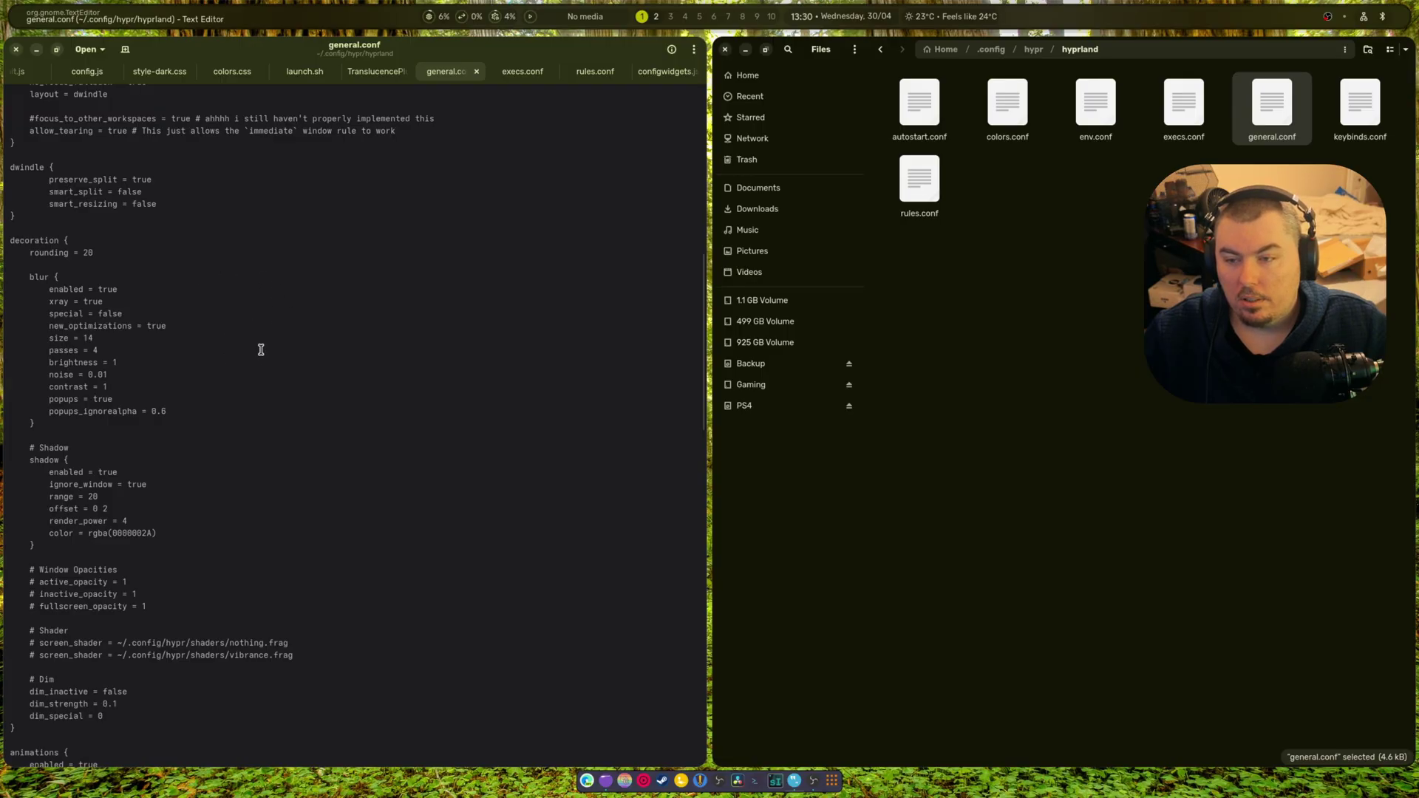
scroll(216, 392, "down", 6)
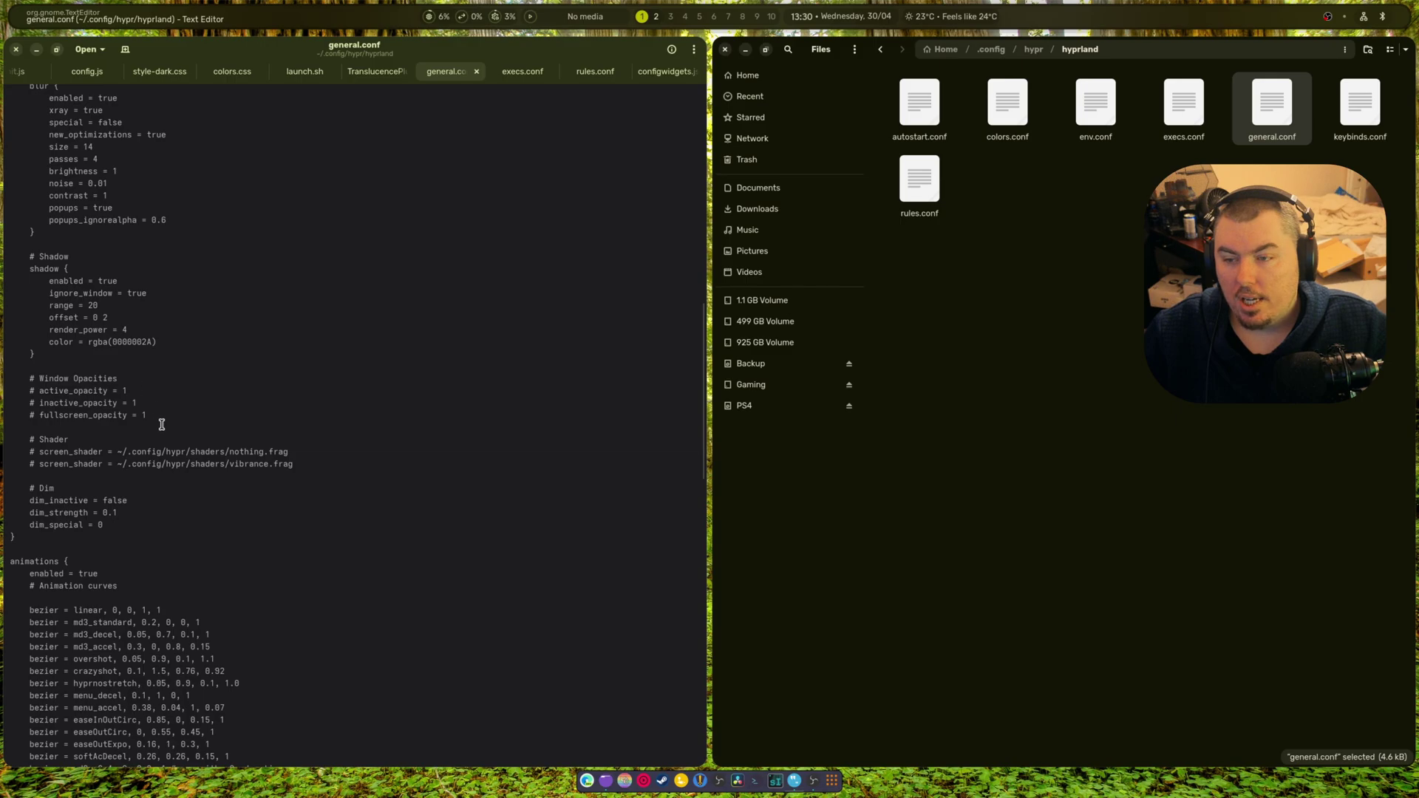
scroll(162, 424, "down", 2)
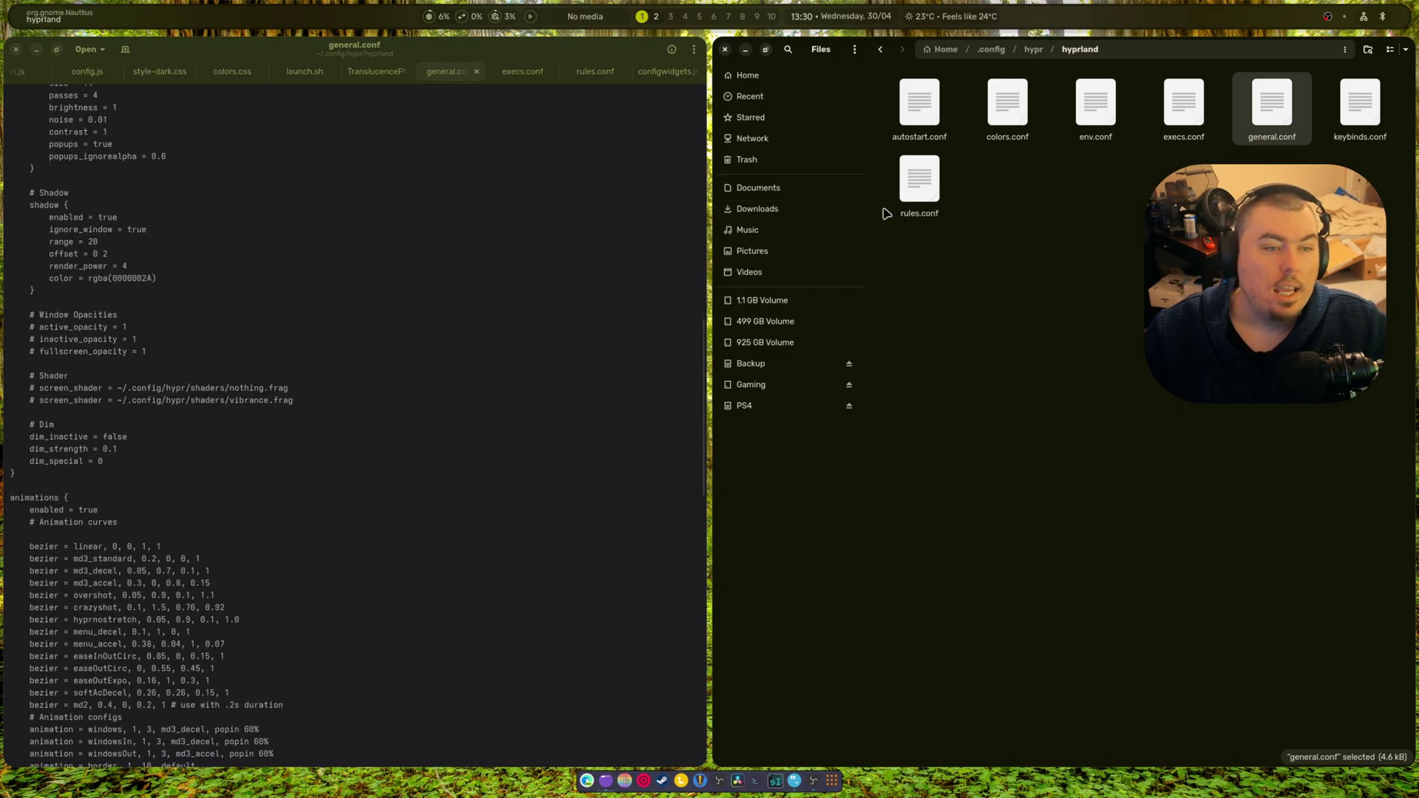
right_click(1269, 124)
left_click(1291, 148)
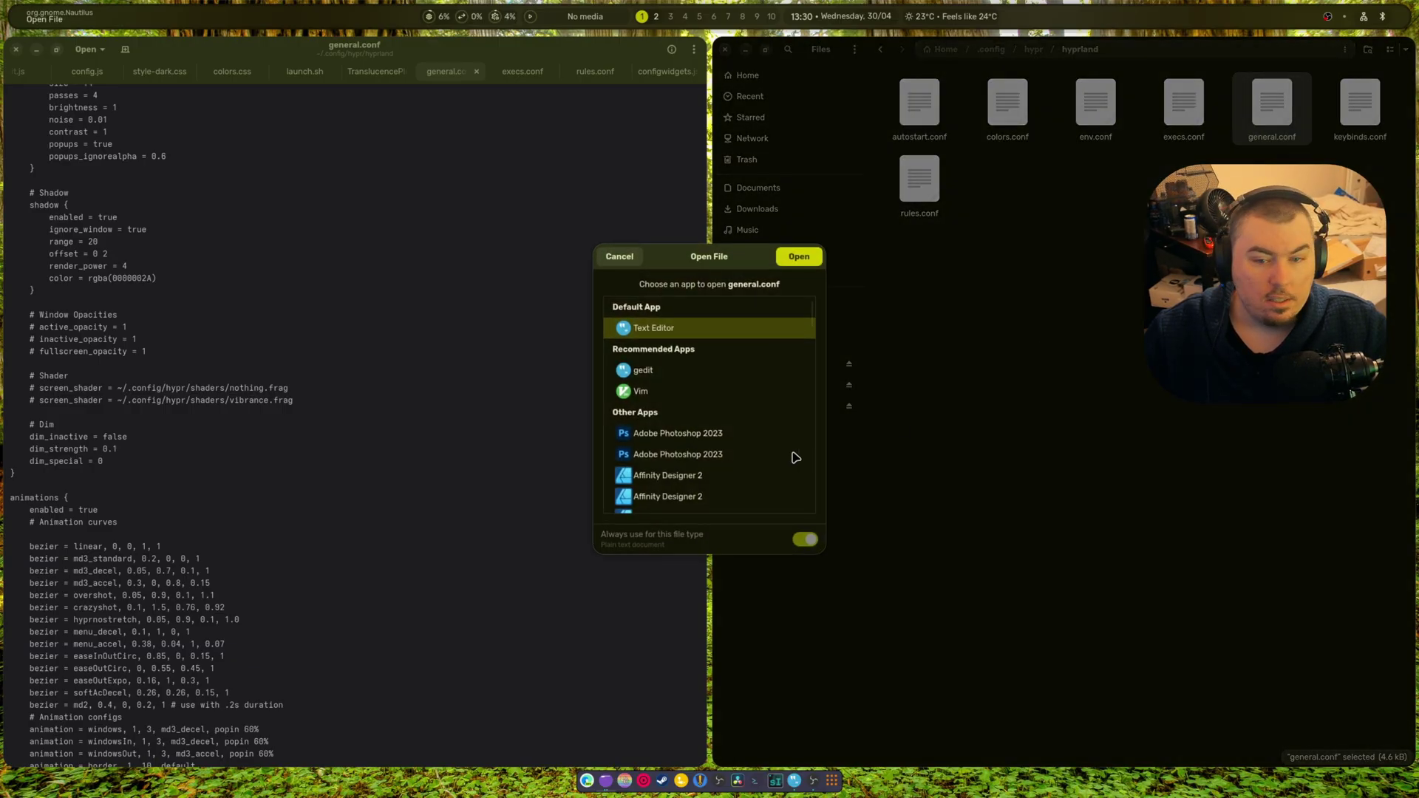
scroll(688, 415, "down", 10)
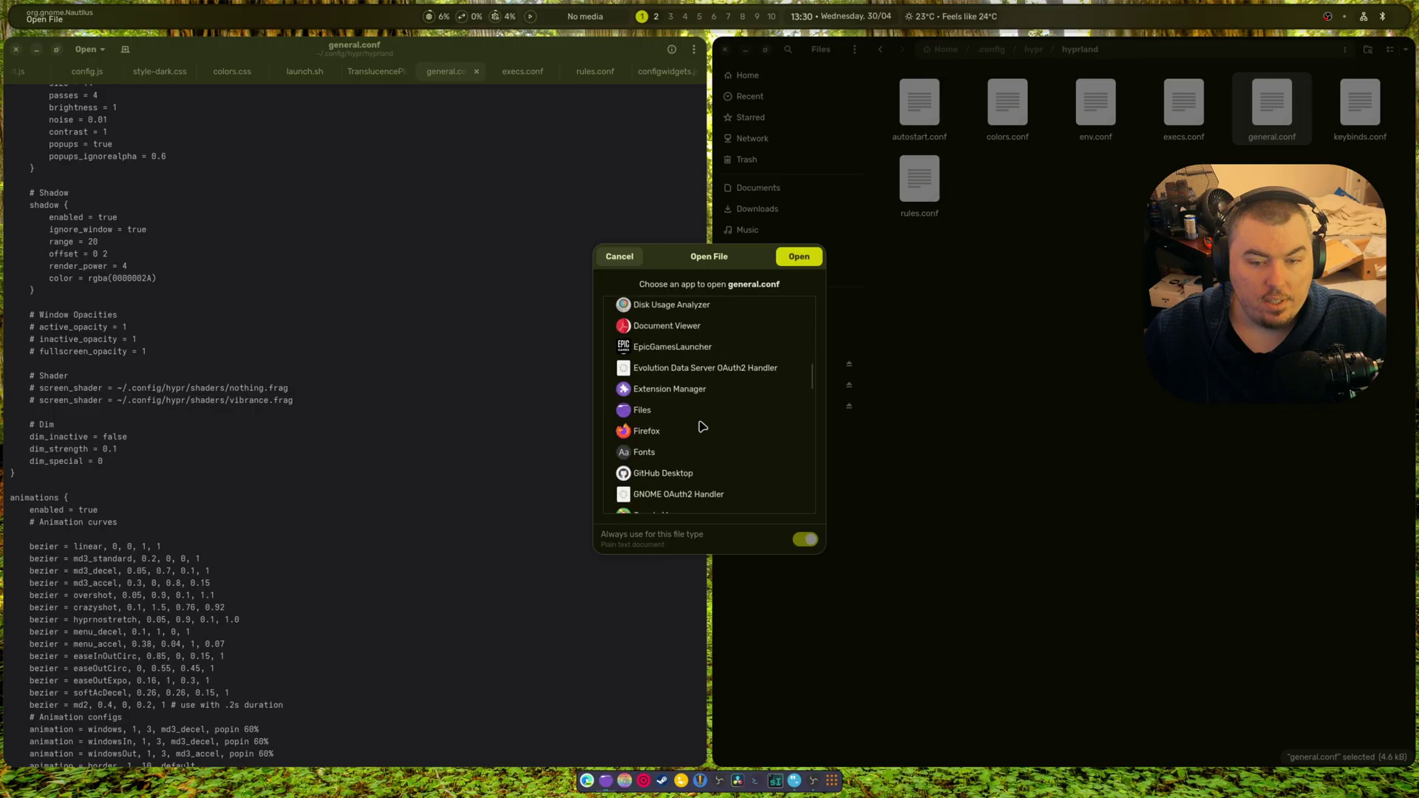
scroll(706, 426, "down", 15)
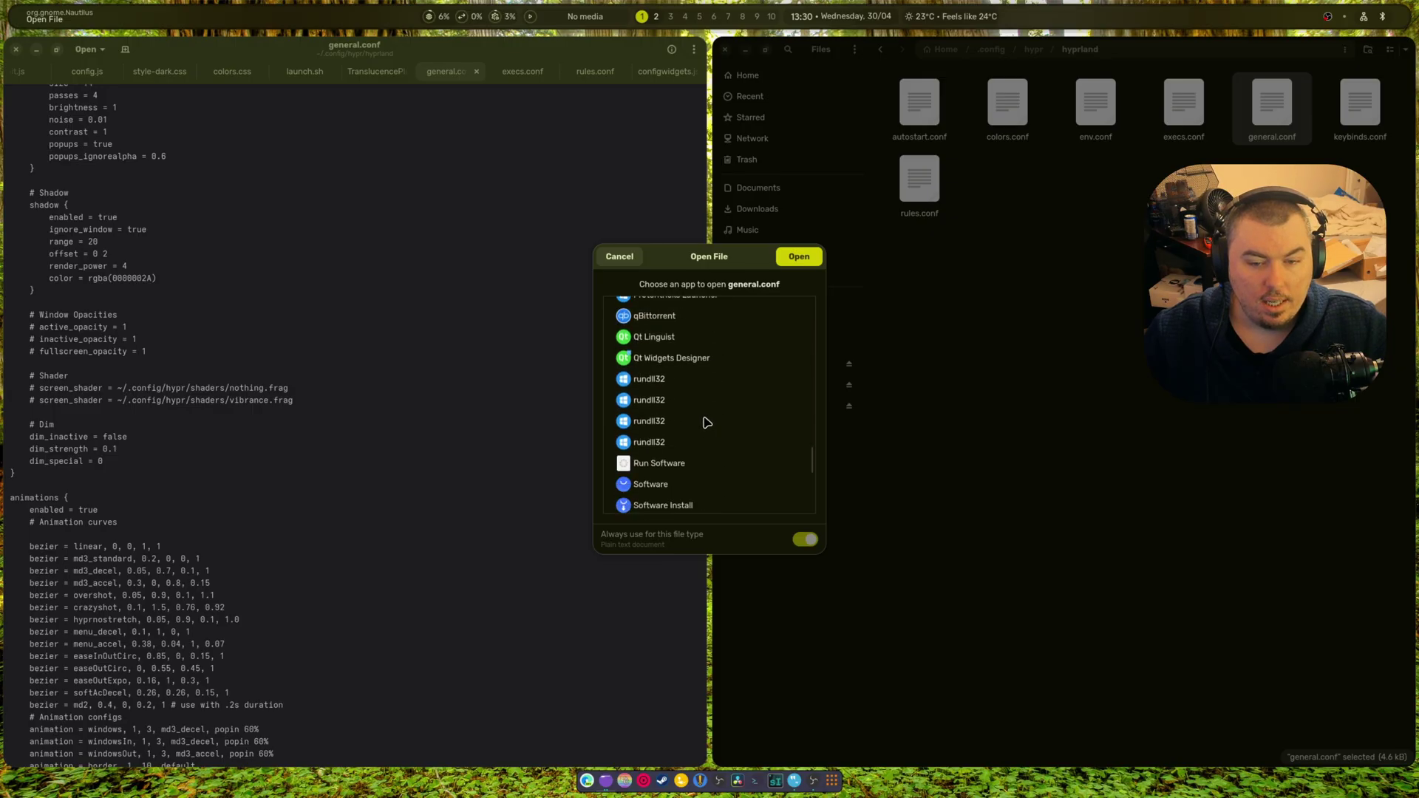
scroll(706, 423, "down", 5)
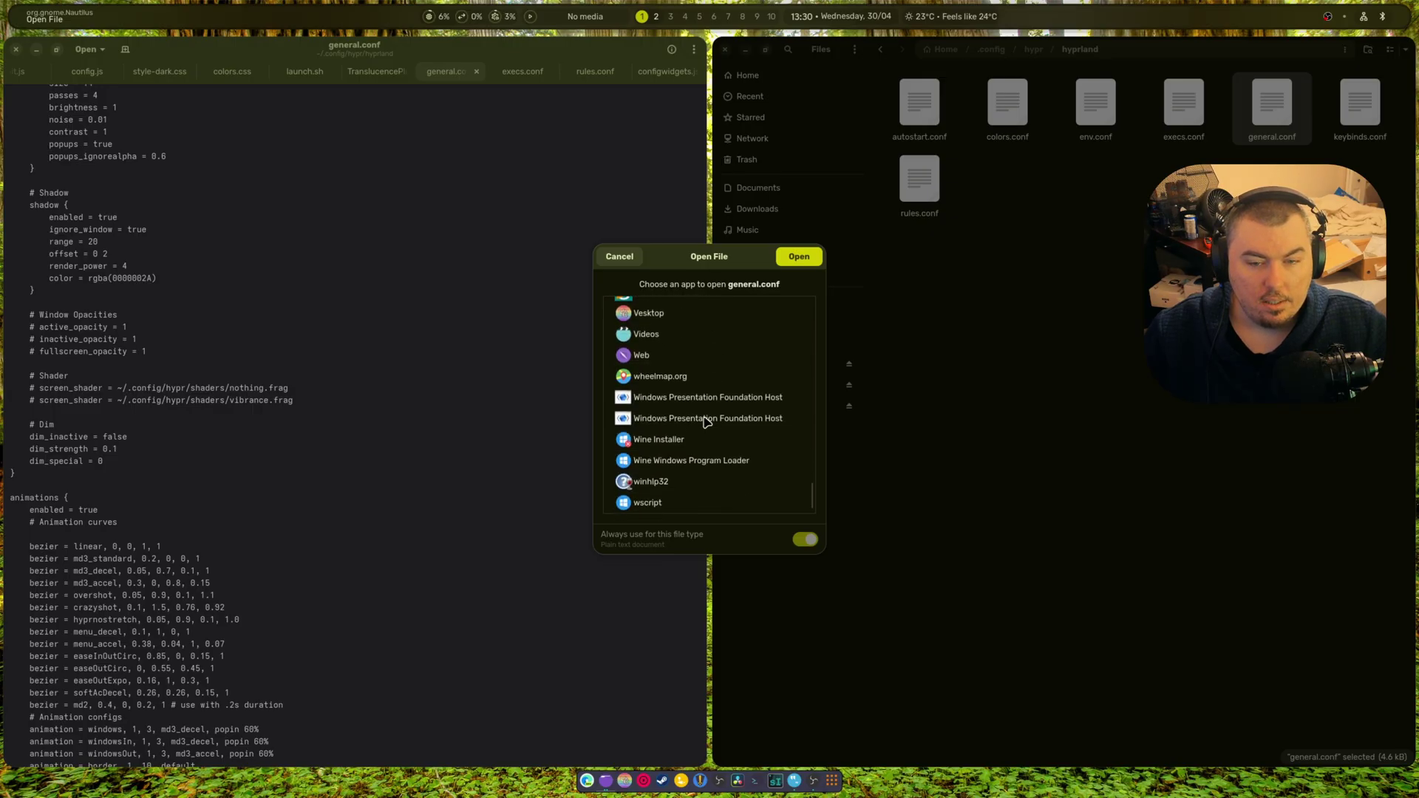
scroll(730, 444, "up", 20)
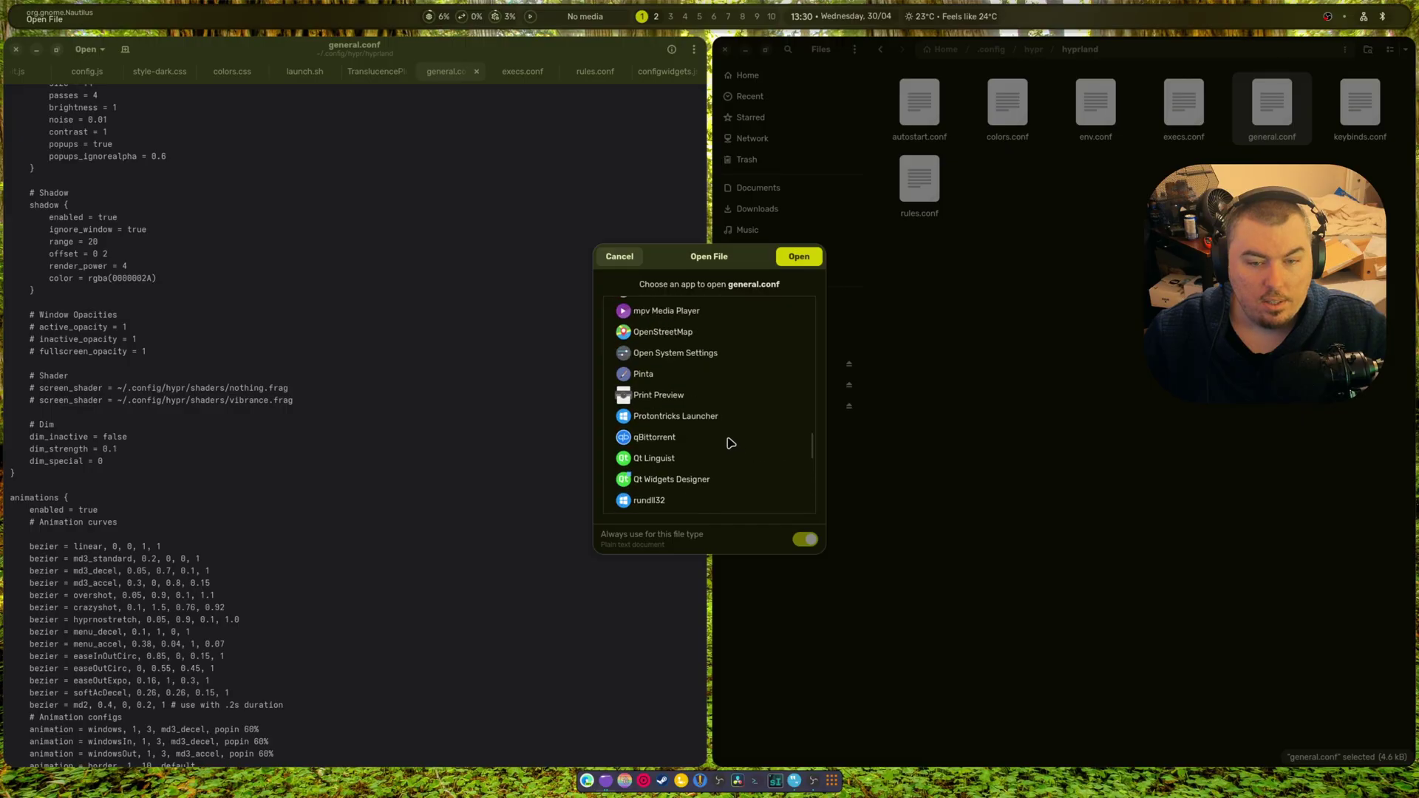
scroll(733, 419, "up", 5)
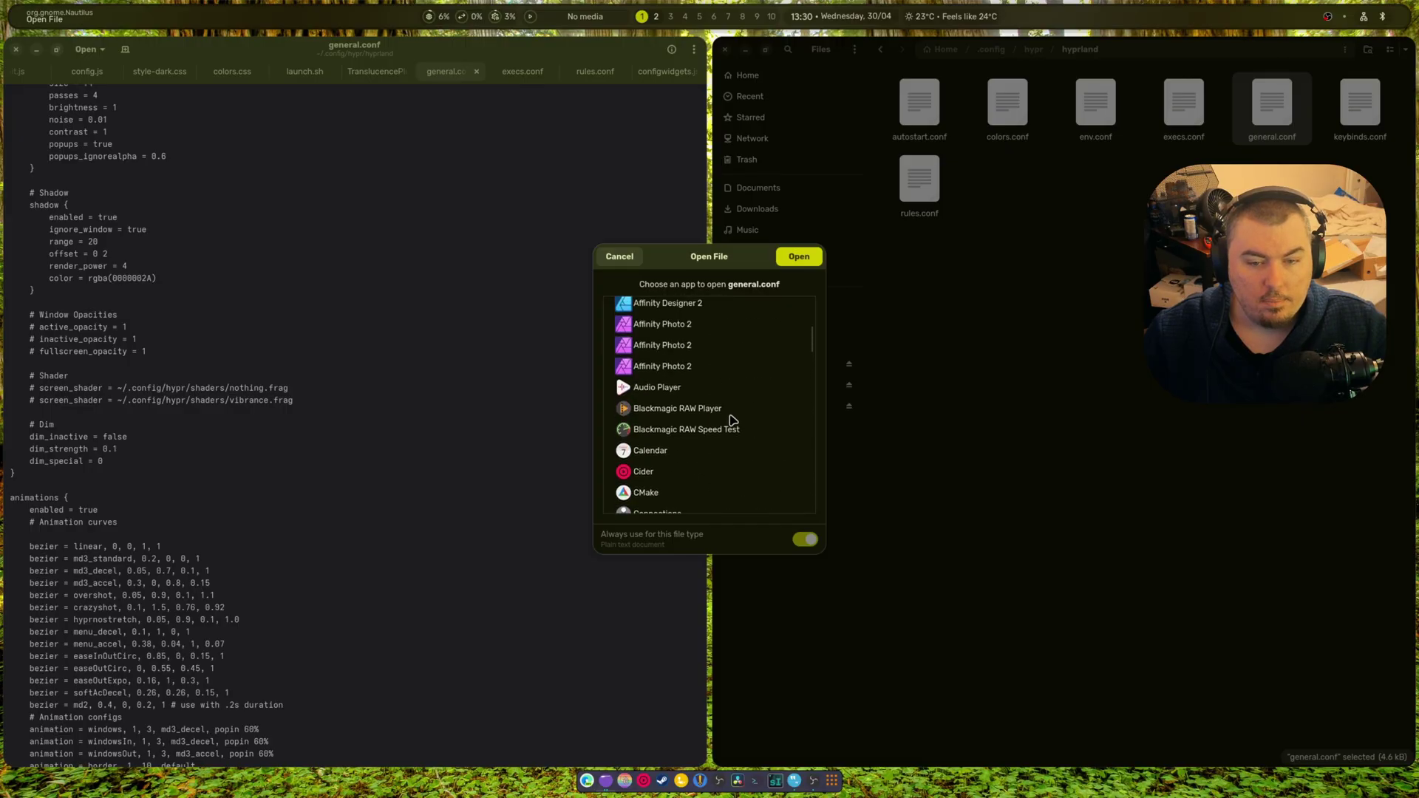
left_click(619, 256)
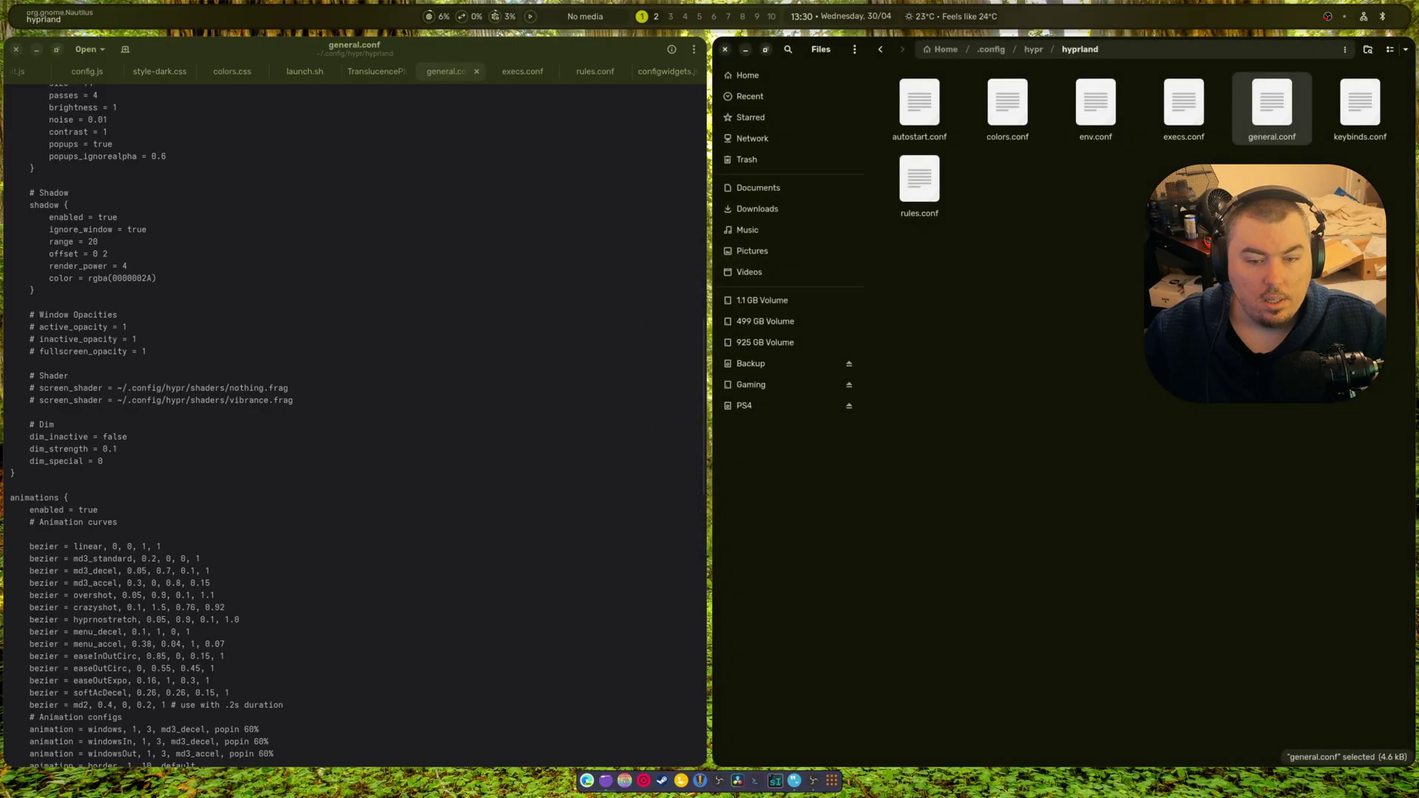
In a new terminal, install the code package with 'yay code', then close the terminal.
left_click(757, 786)
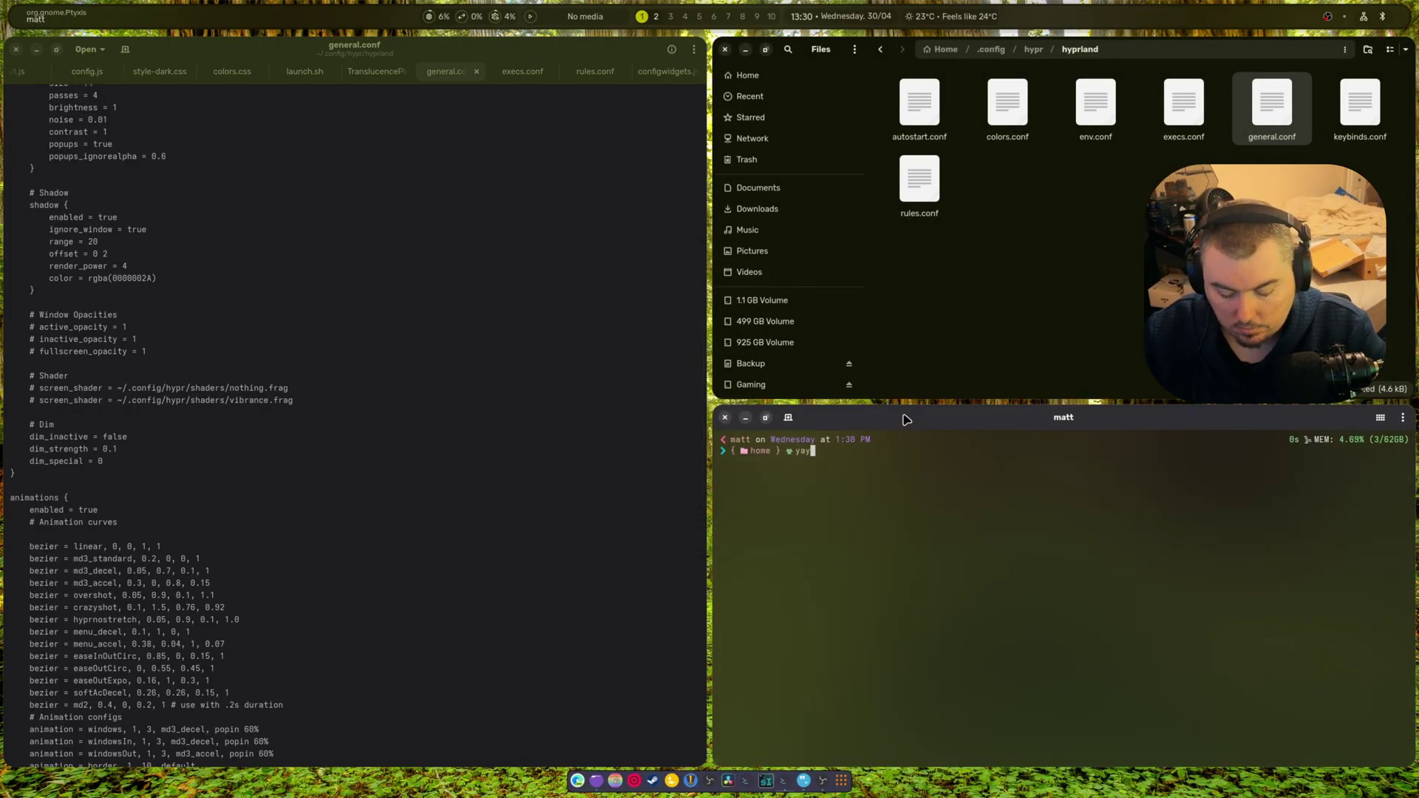
type("yay code")
key("Return")
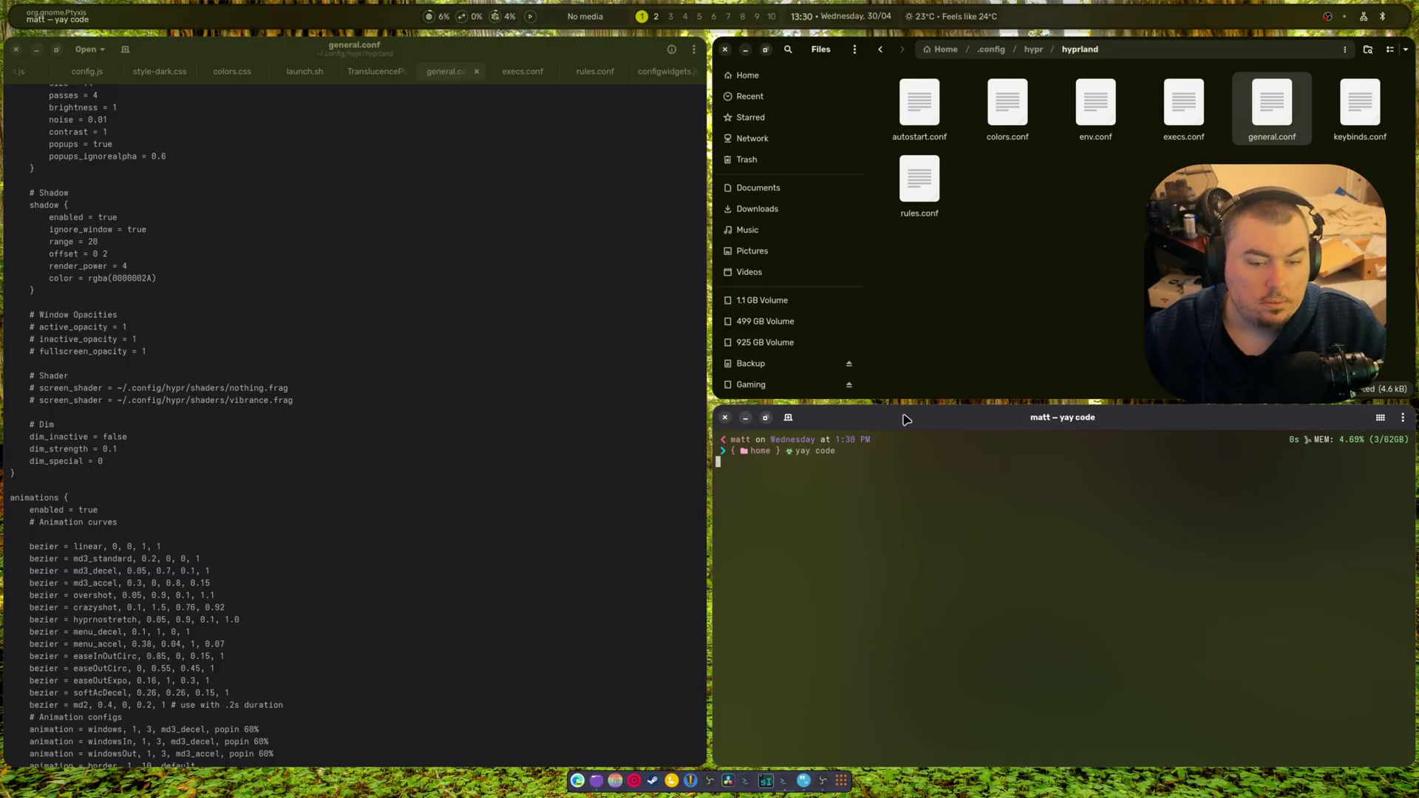
key("Return")
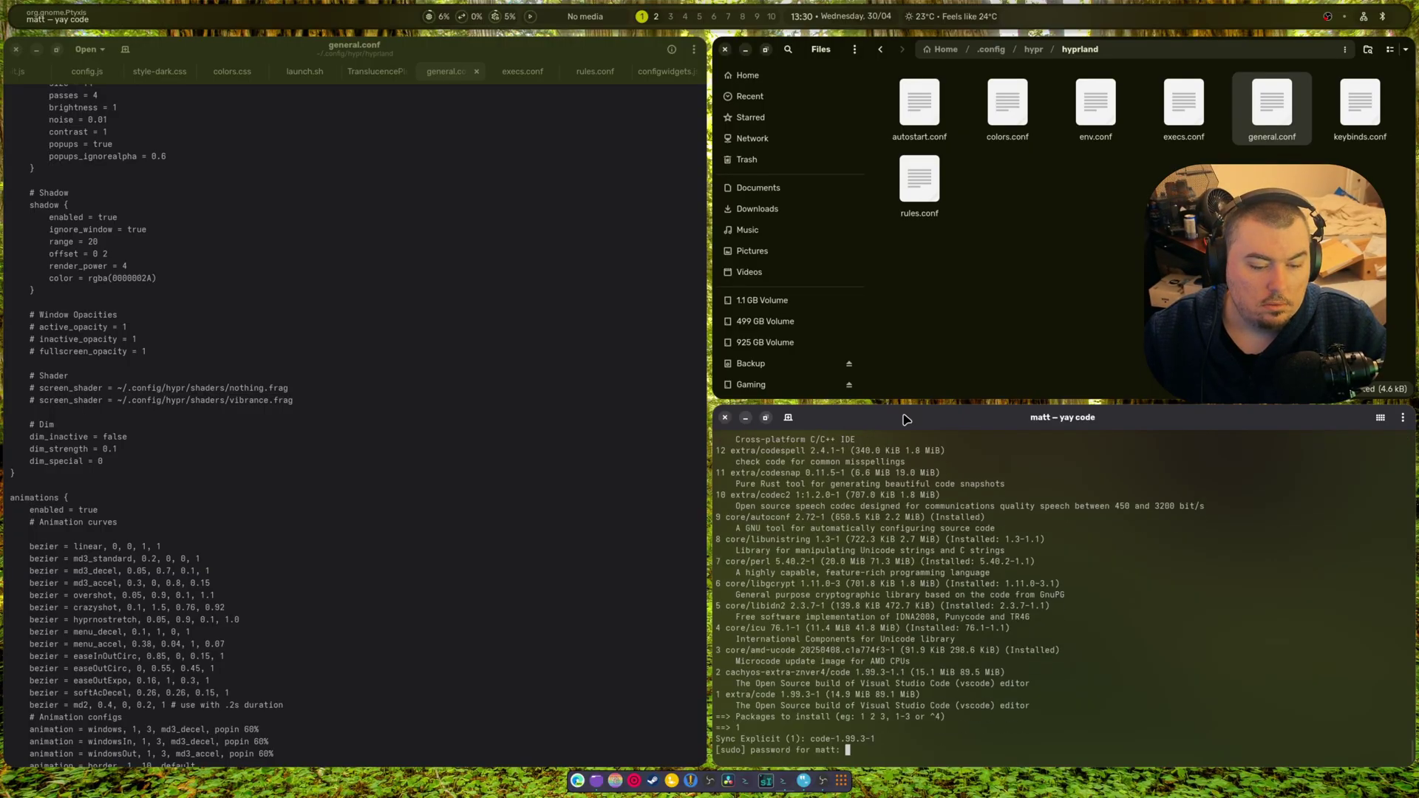
key("Return")
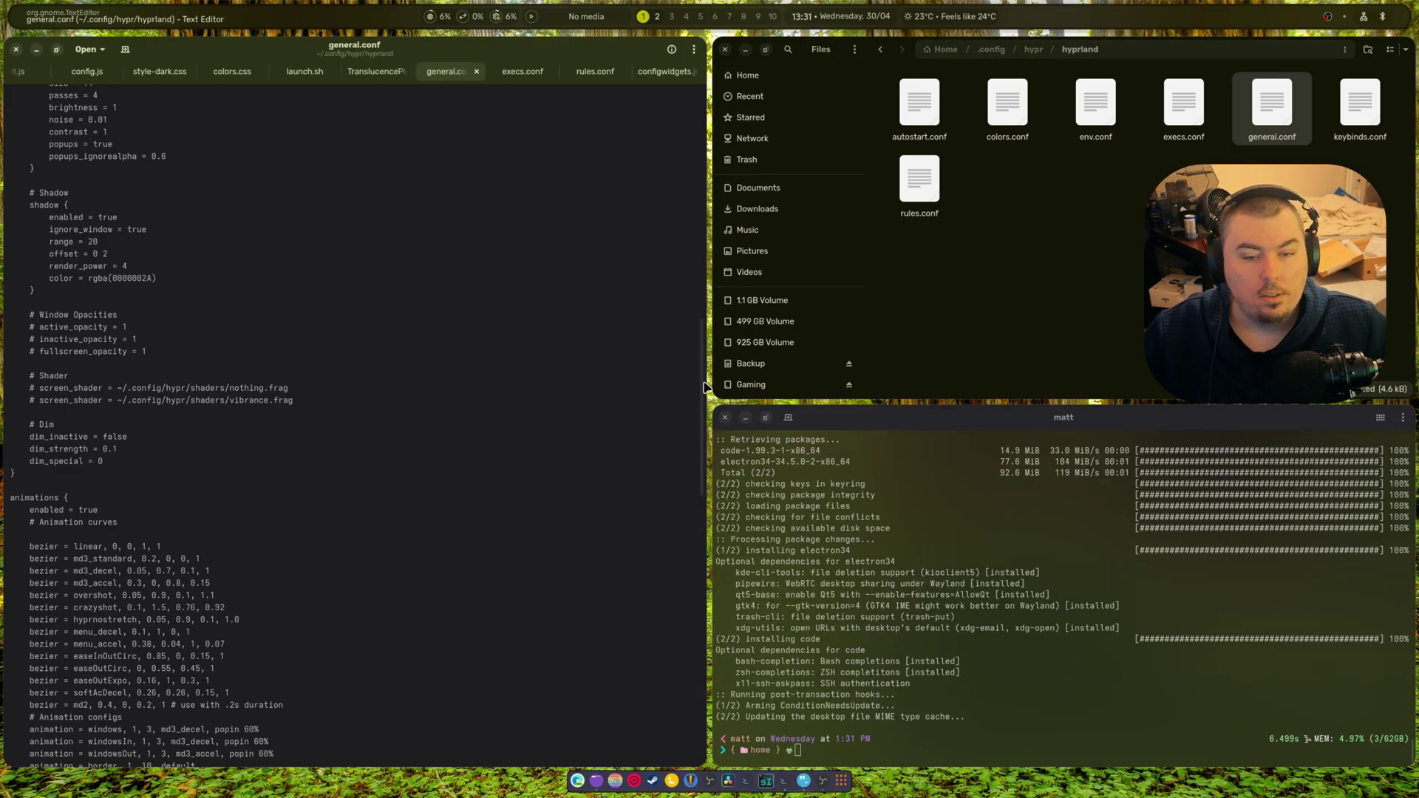
left_click(725, 417)
Open general.conf with Code - OSS via Open With, making it the default app for this file type.
right_click(1277, 116)
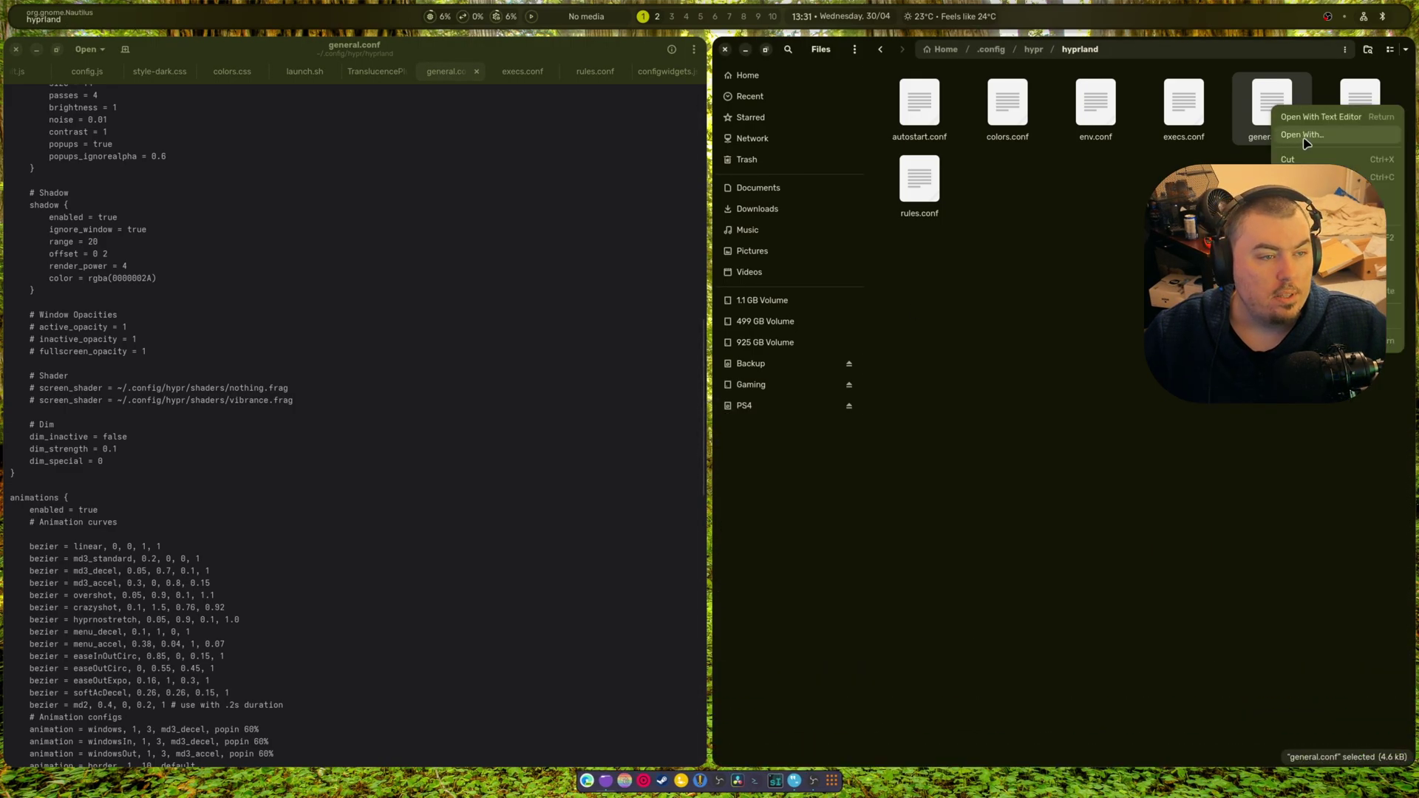
left_click(1323, 135)
scroll(721, 400, "down", 10)
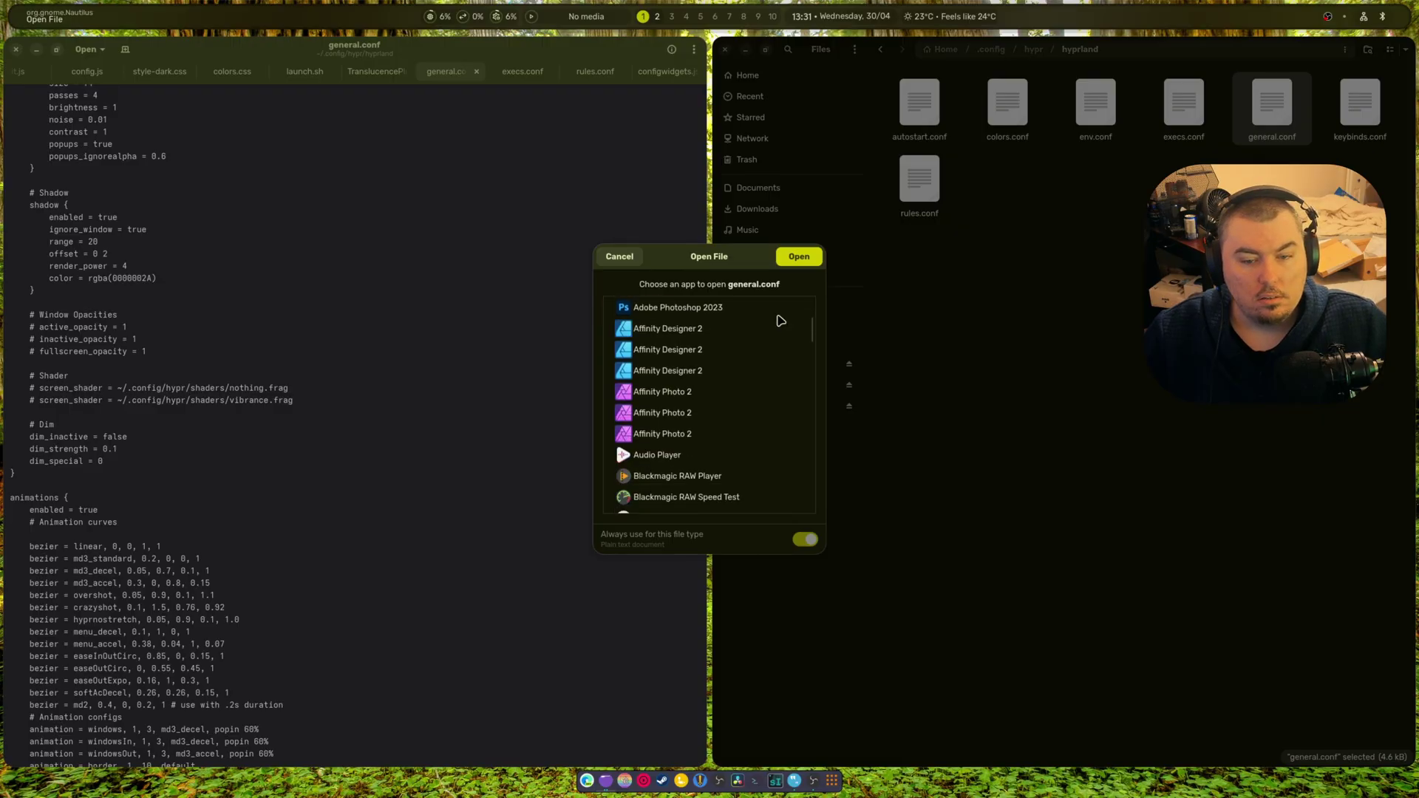
left_click(670, 379)
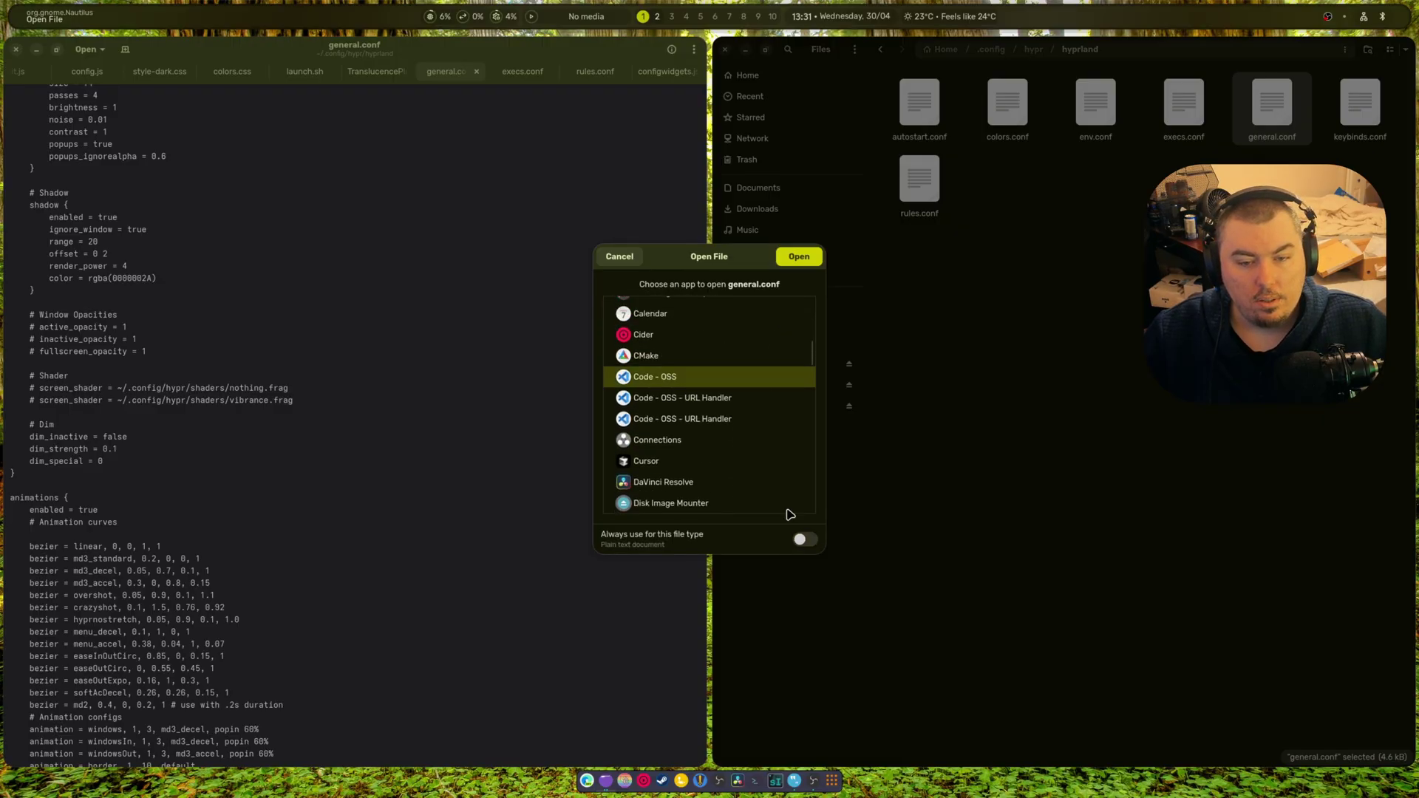
left_click(805, 539)
left_click(797, 256)
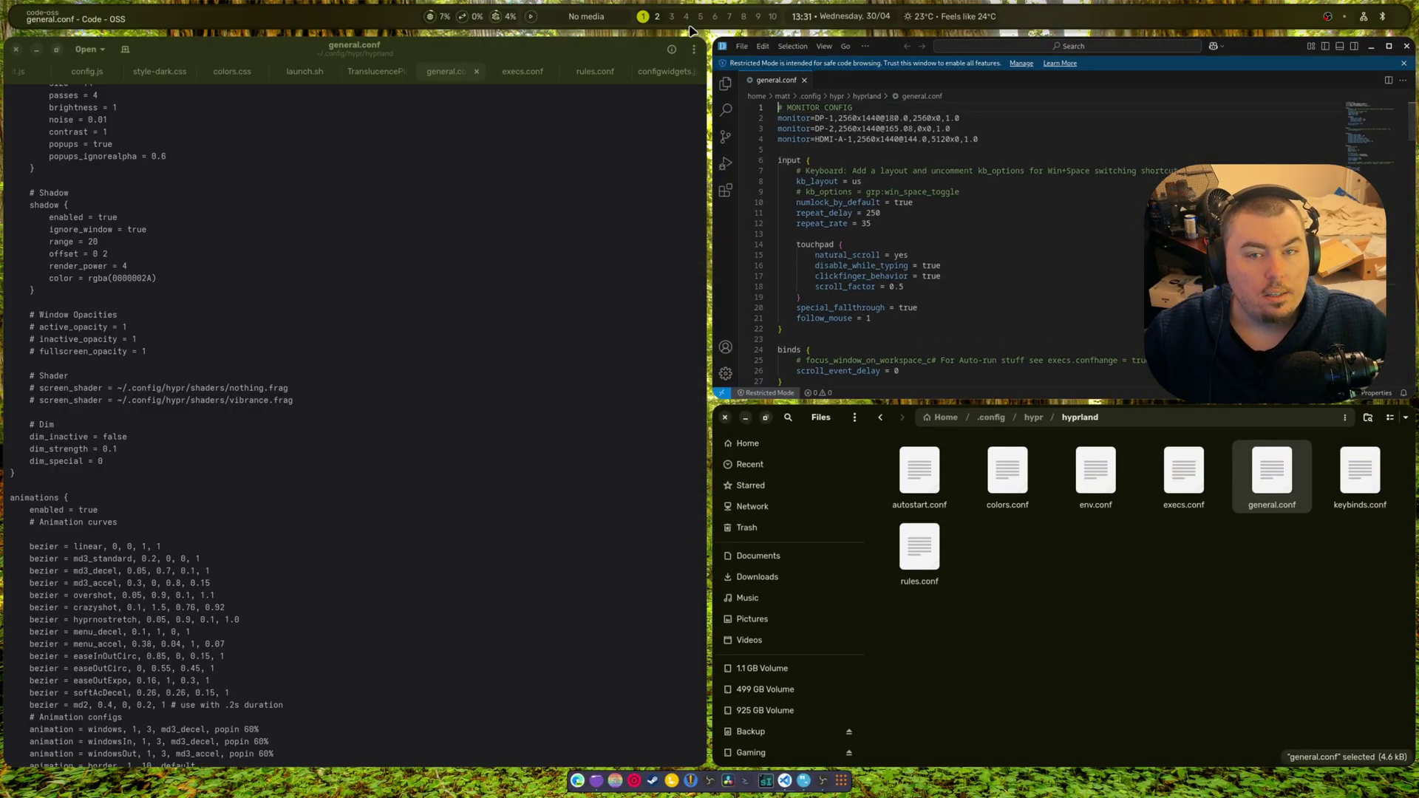
Close Text Editor and Files, change line 93's active_opacity value by typing 0, and save.
left_click(16, 49)
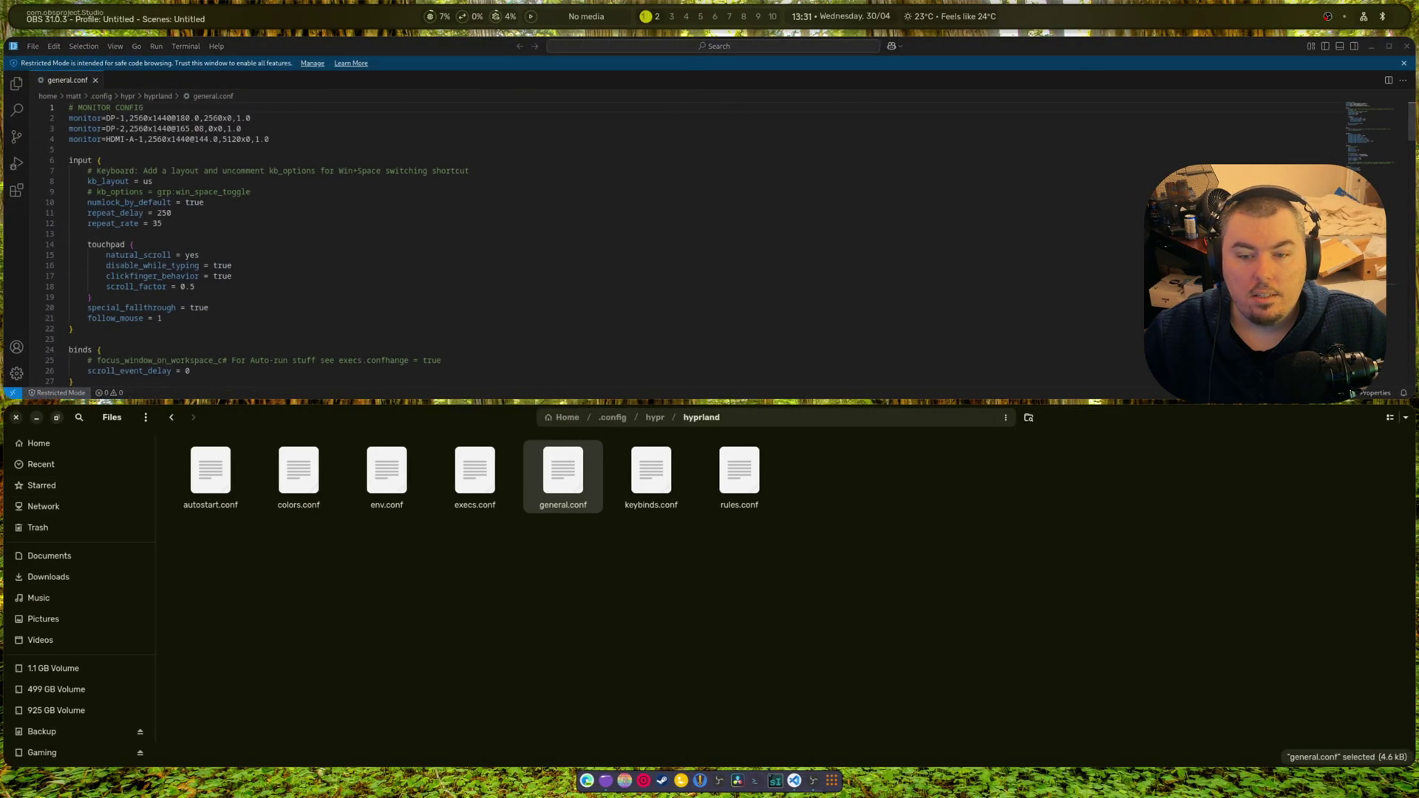
left_click(16, 417)
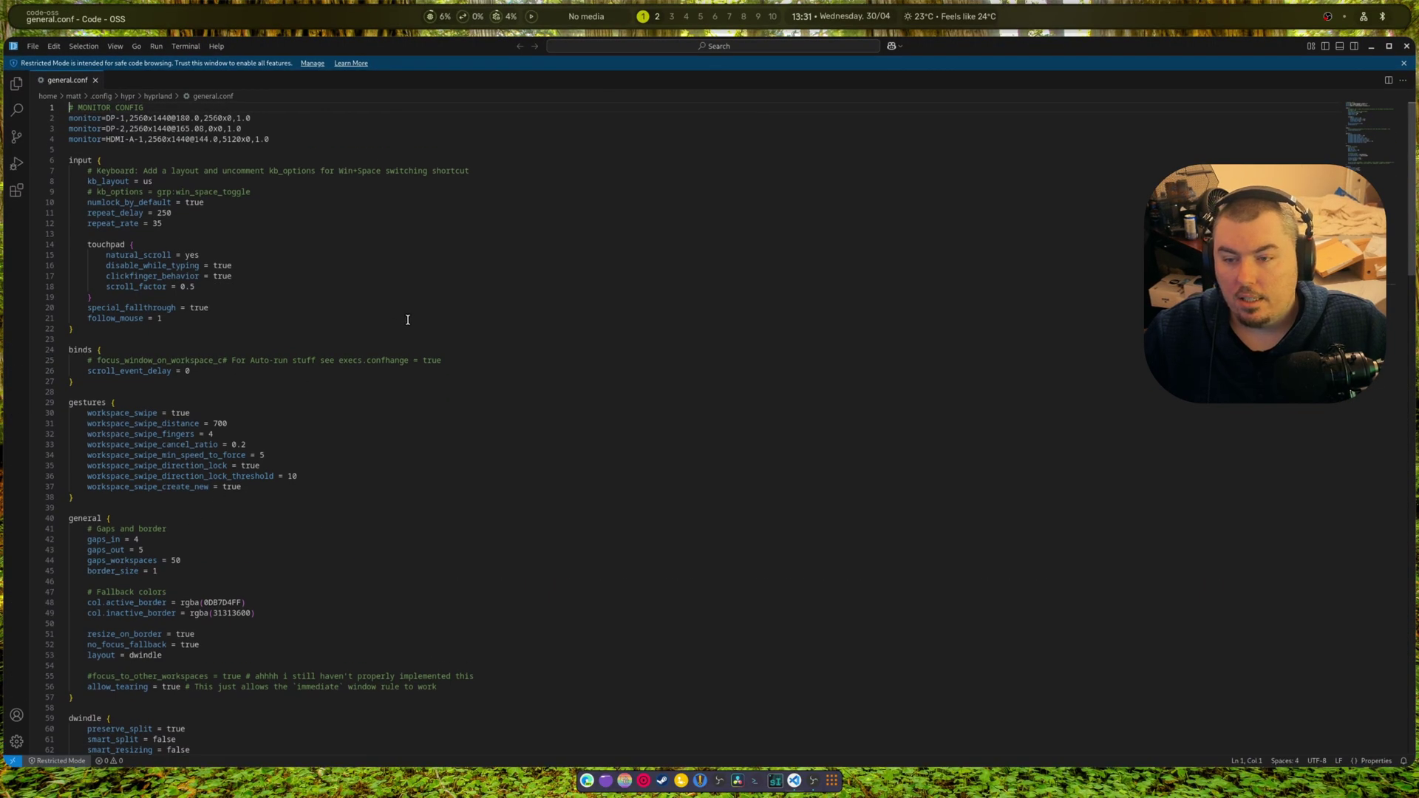
scroll(304, 469, "down", 4)
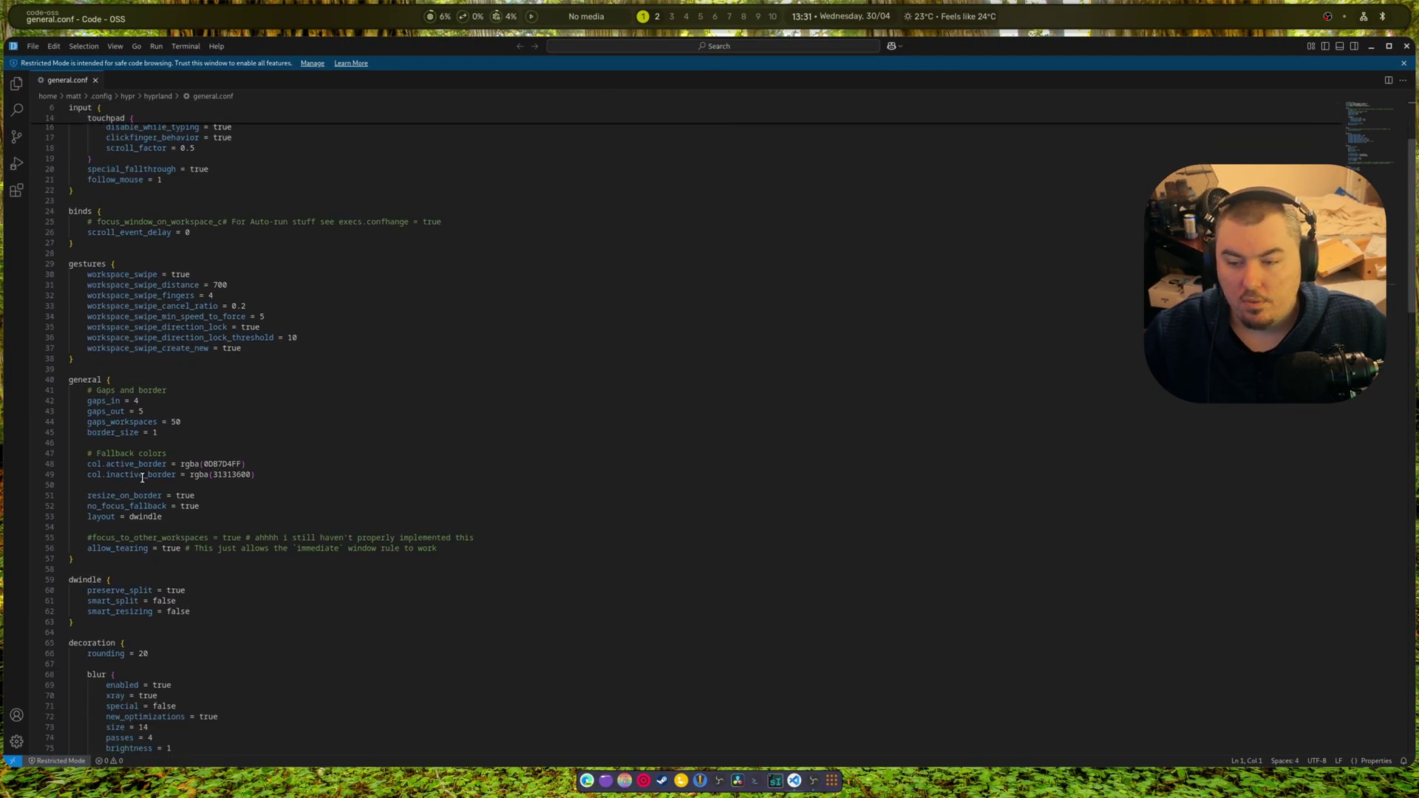
scroll(324, 459, "down", 18)
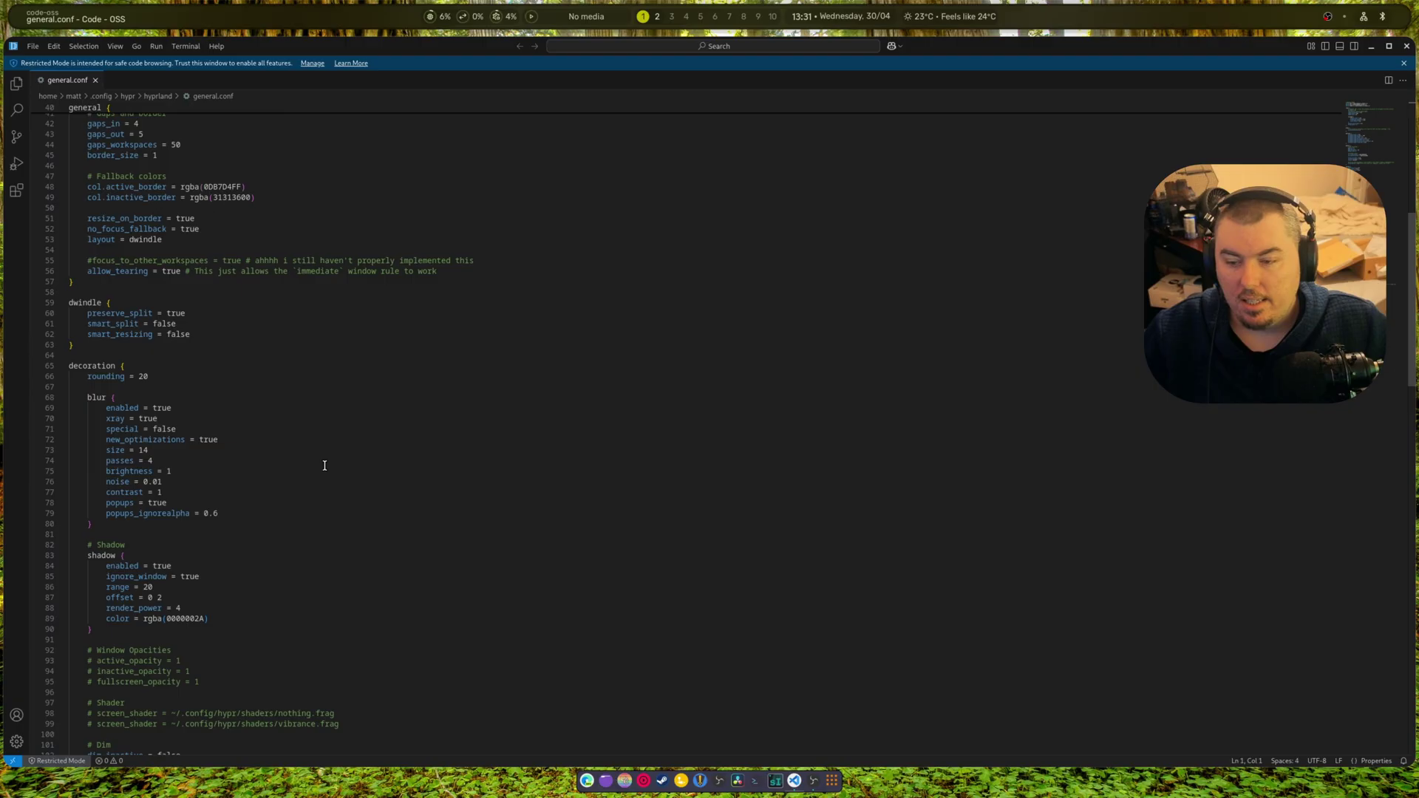
scroll(325, 460, "down", 4)
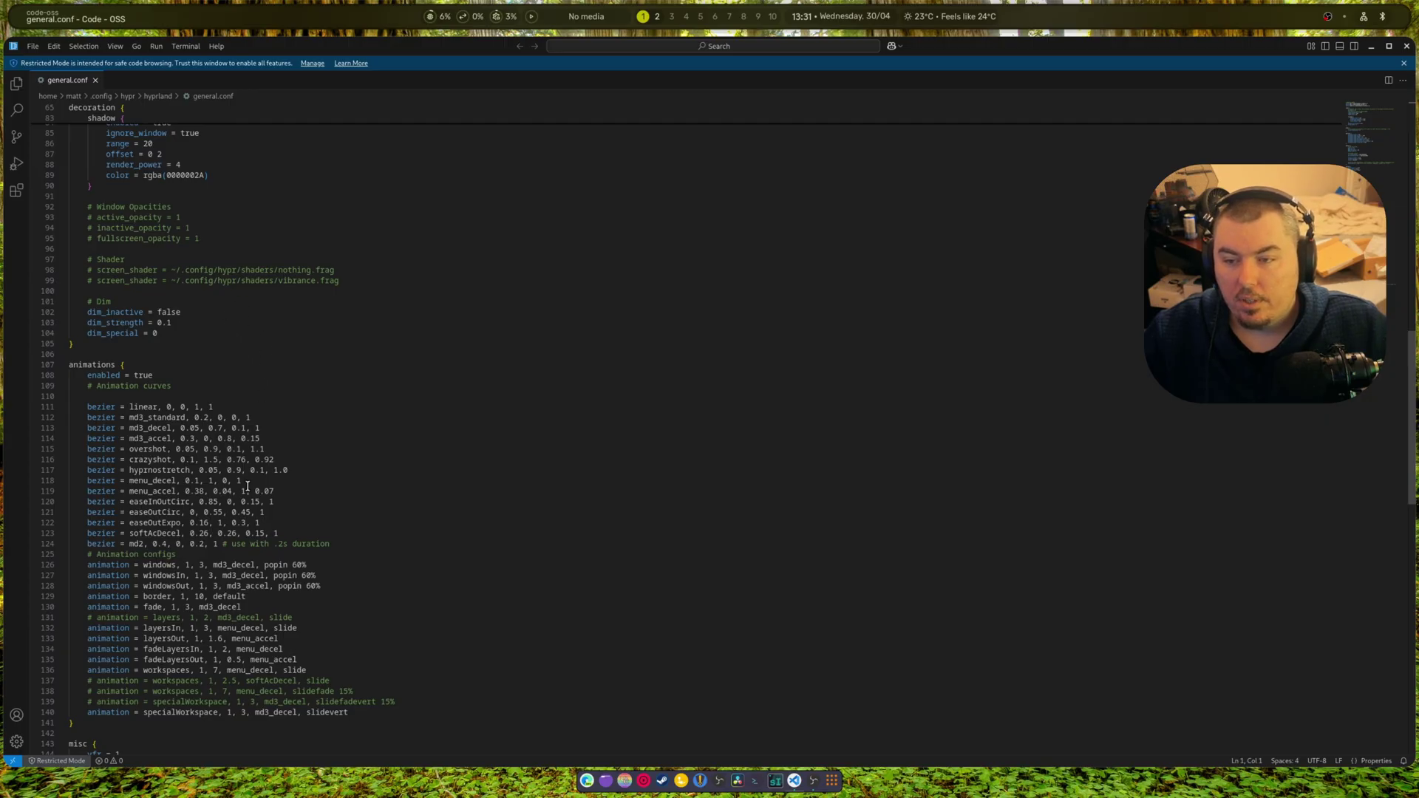
left_click(188, 212)
key("BackSpace")
type("0.6")
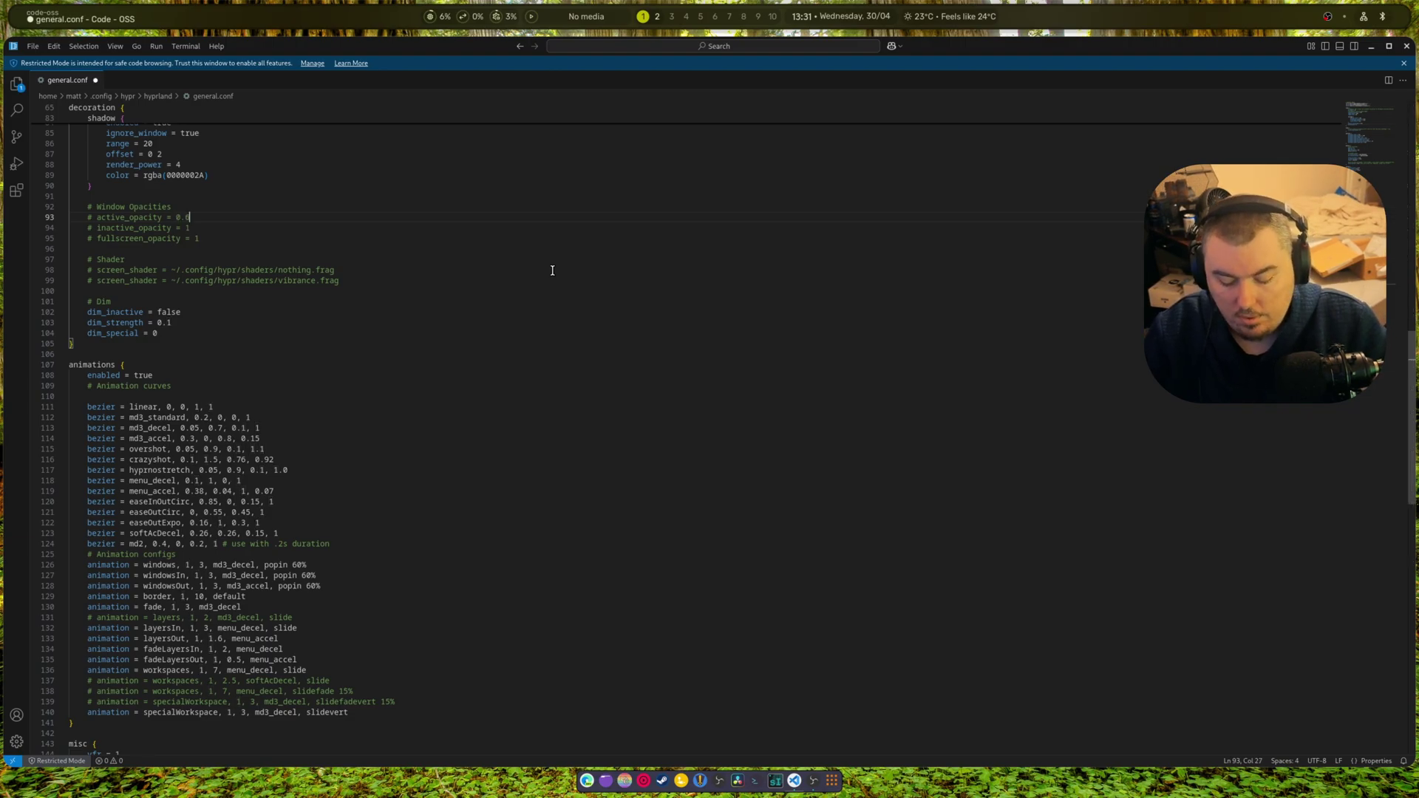
key("ctrl+s")
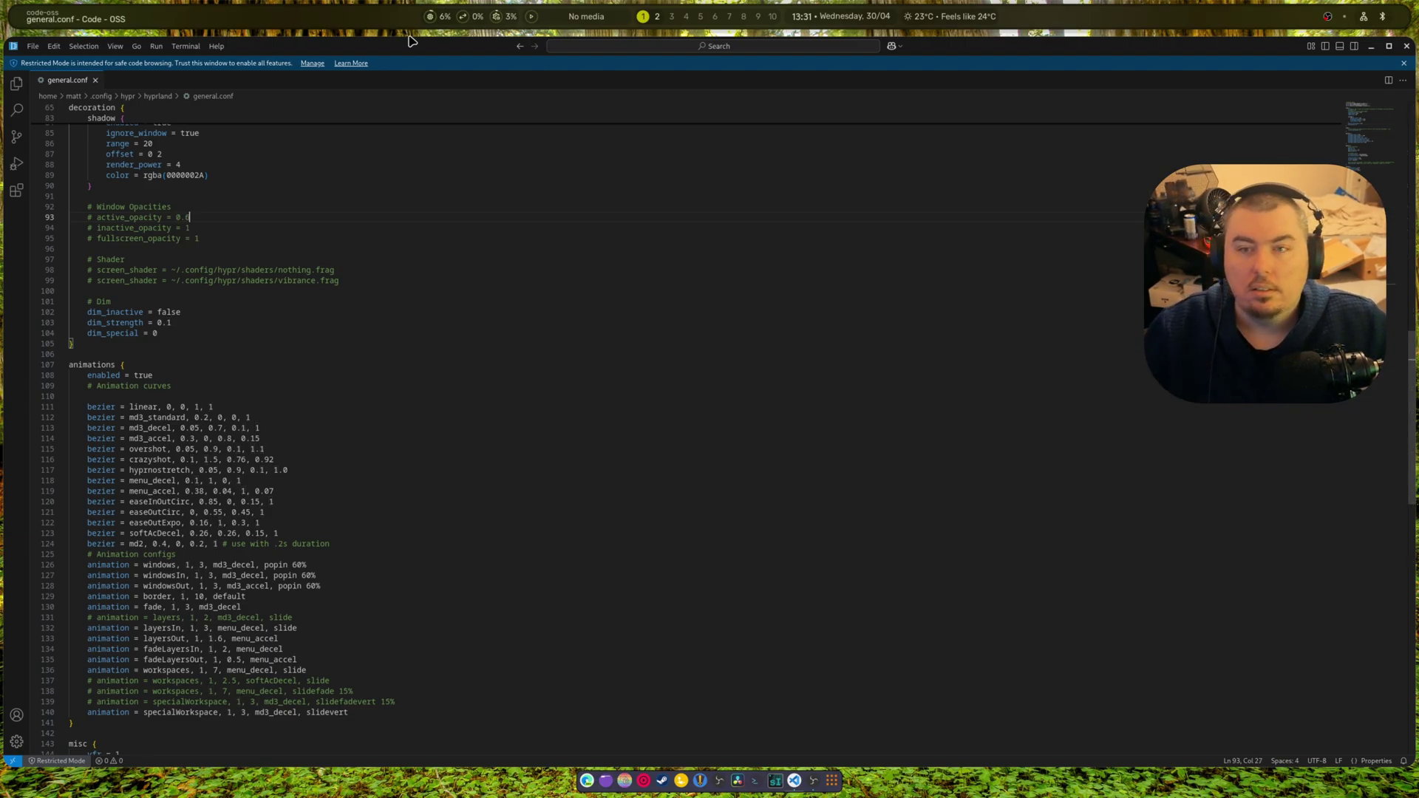
Briefly open and close Files, then scroll general.conf back up to the input block.
left_click(606, 780)
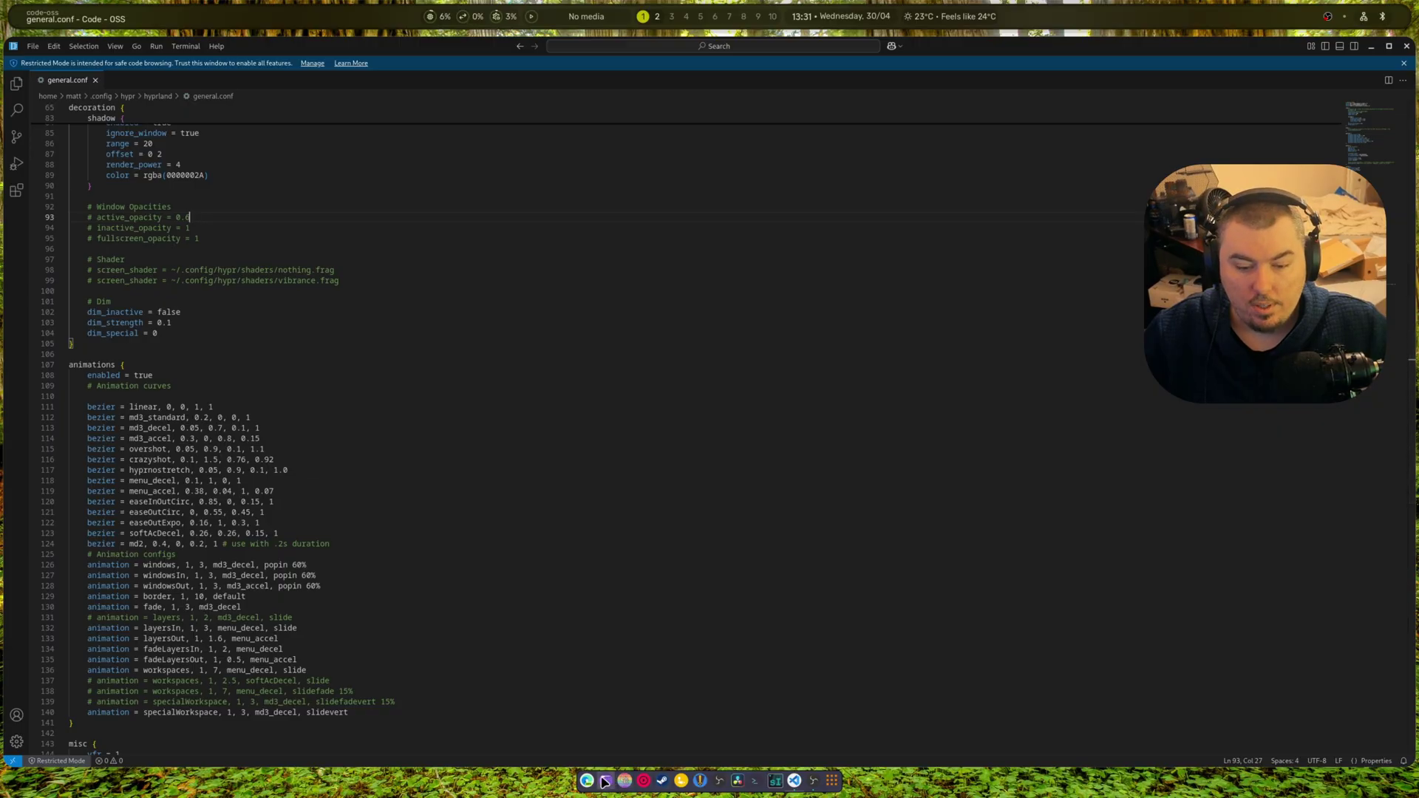
left_click(725, 49)
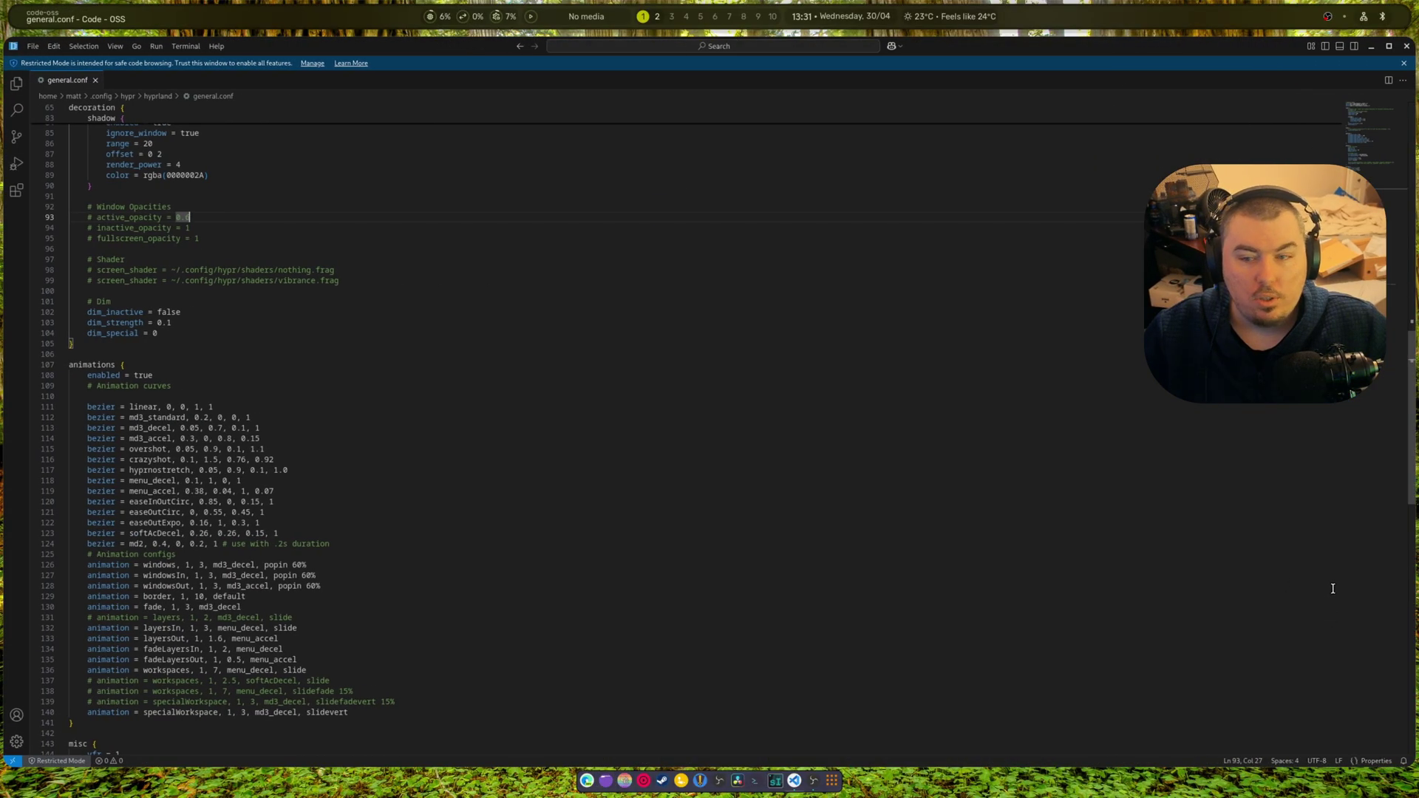
scroll(438, 599, "down", 4)
scroll(438, 585, "down", 8)
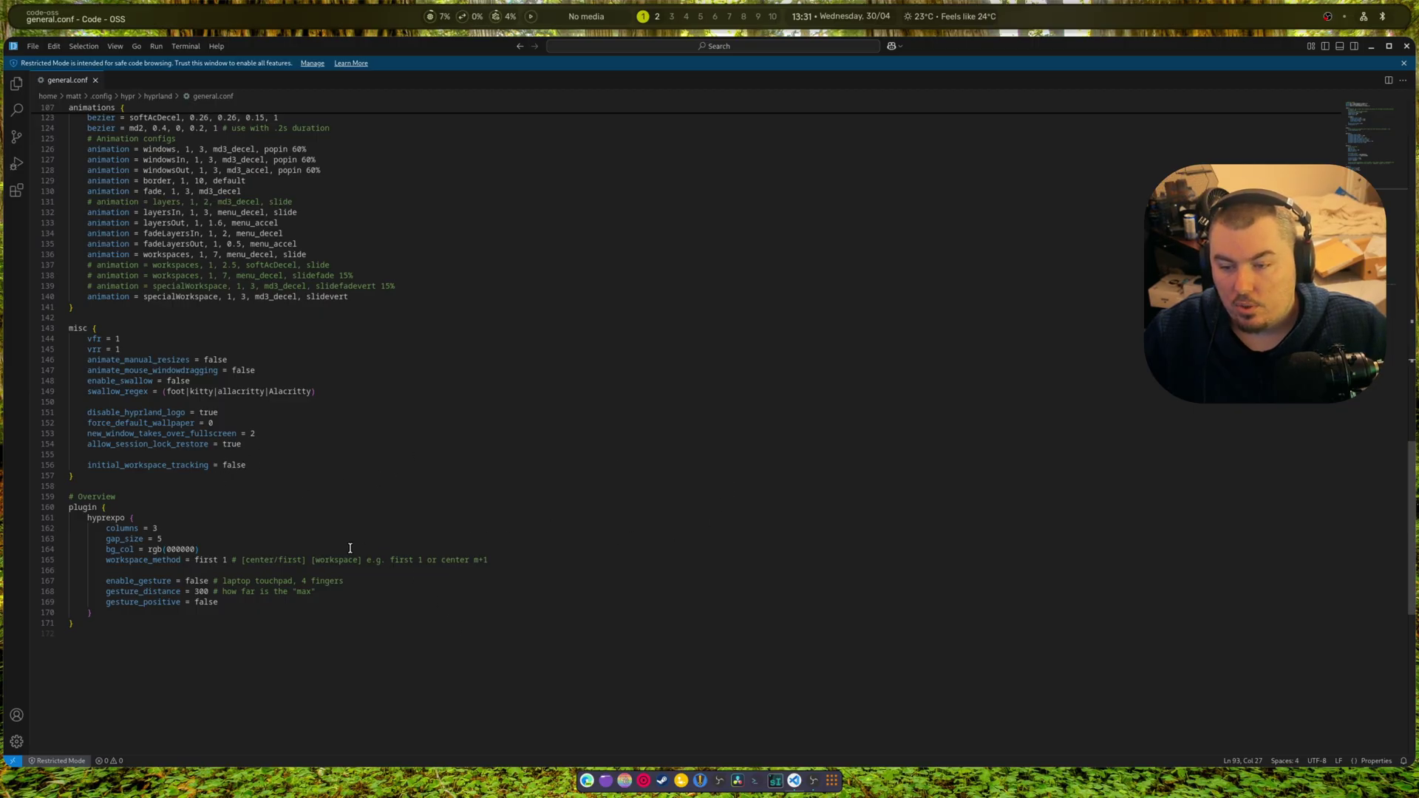
scroll(294, 350, "up", 20)
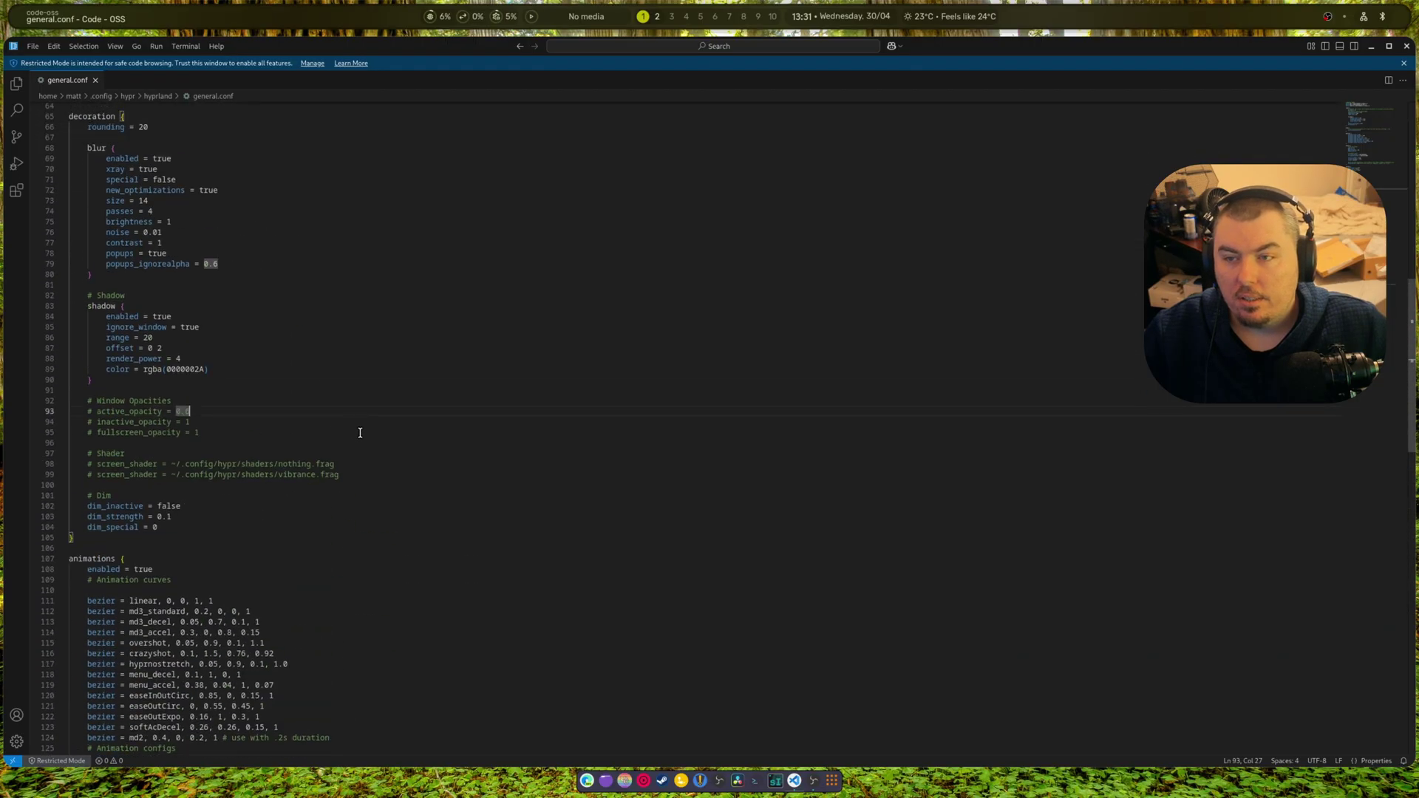
scroll(374, 427, "up", 8)
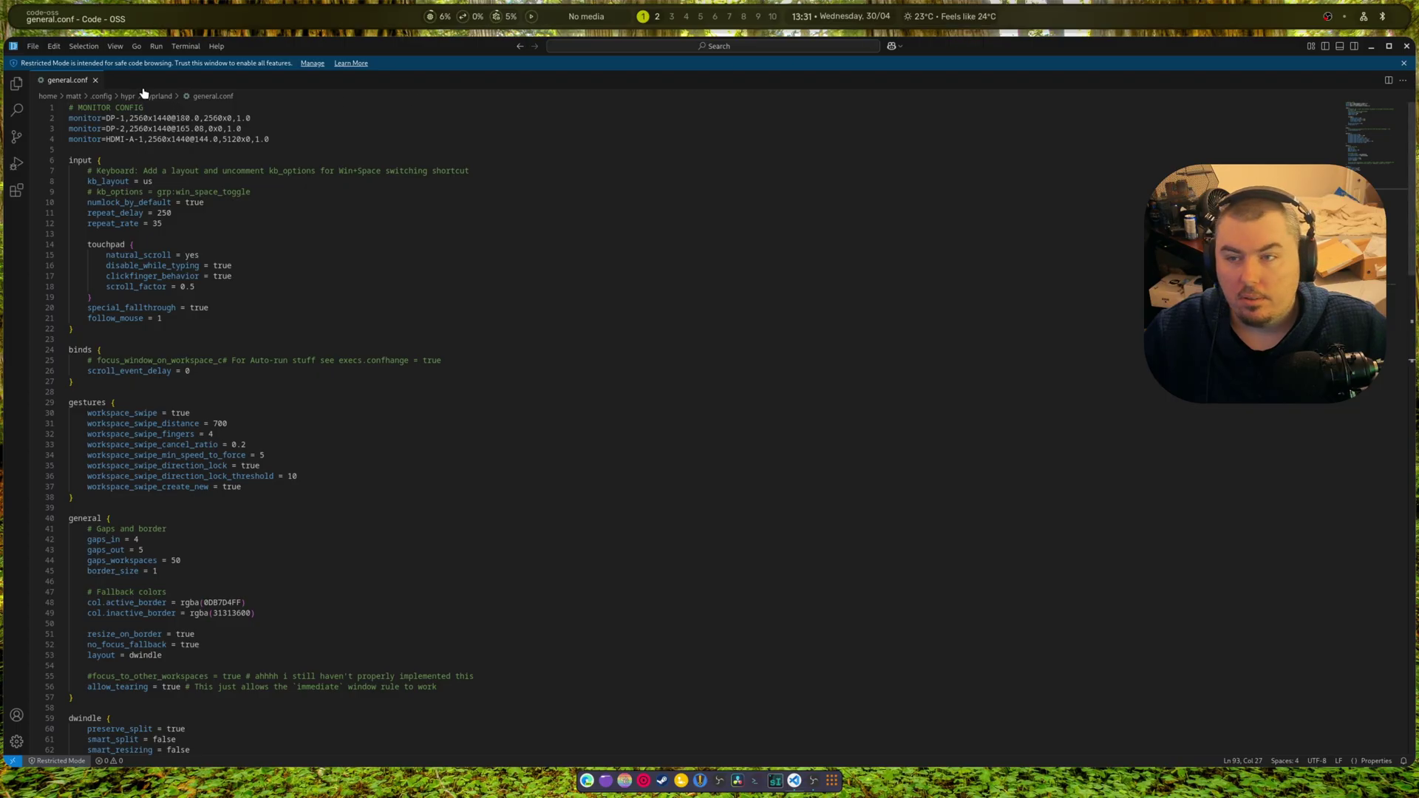
Open Files beside the editor, enter ~/.config, glance into fuzzel, then open the ags folder.
left_click(607, 780)
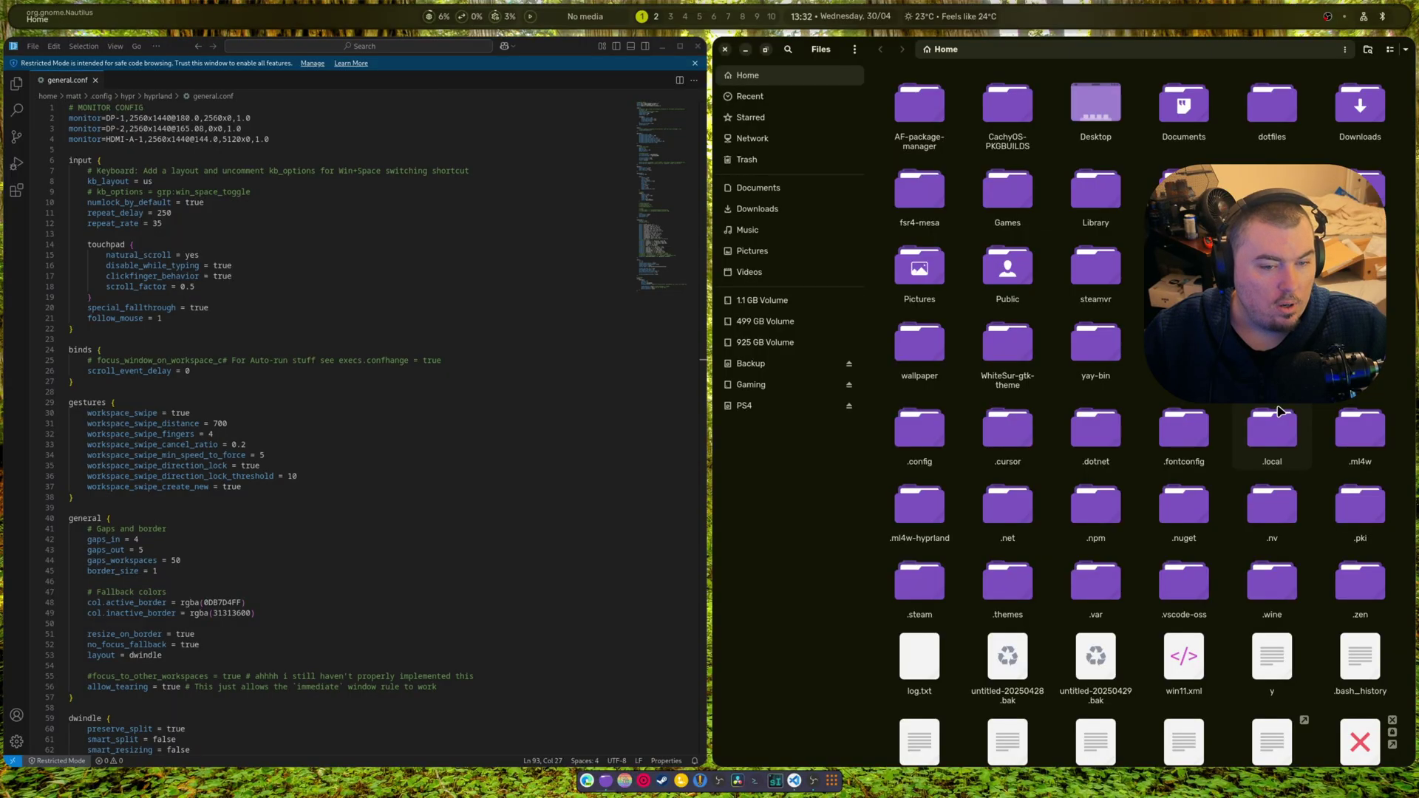
double_click(953, 442)
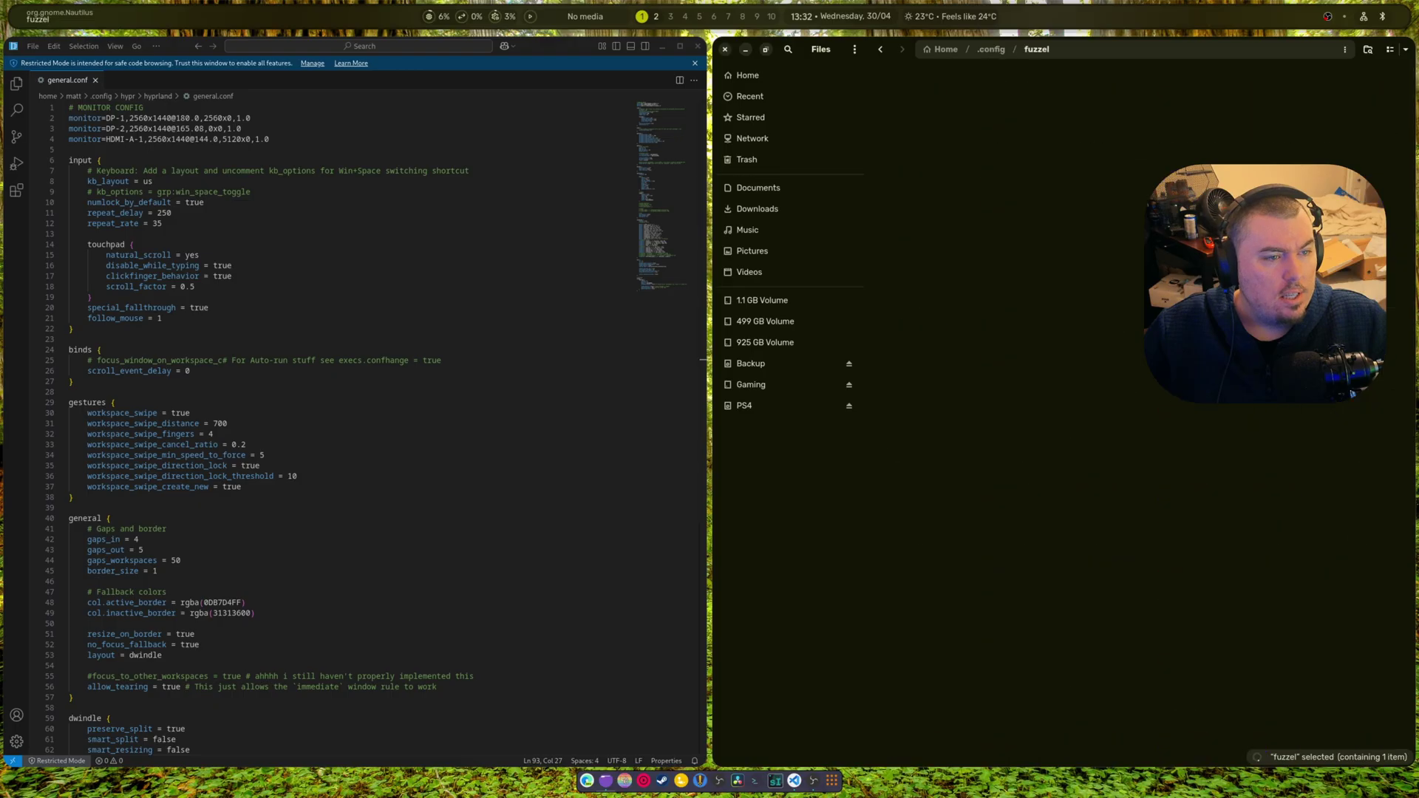
double_click(1271, 274)
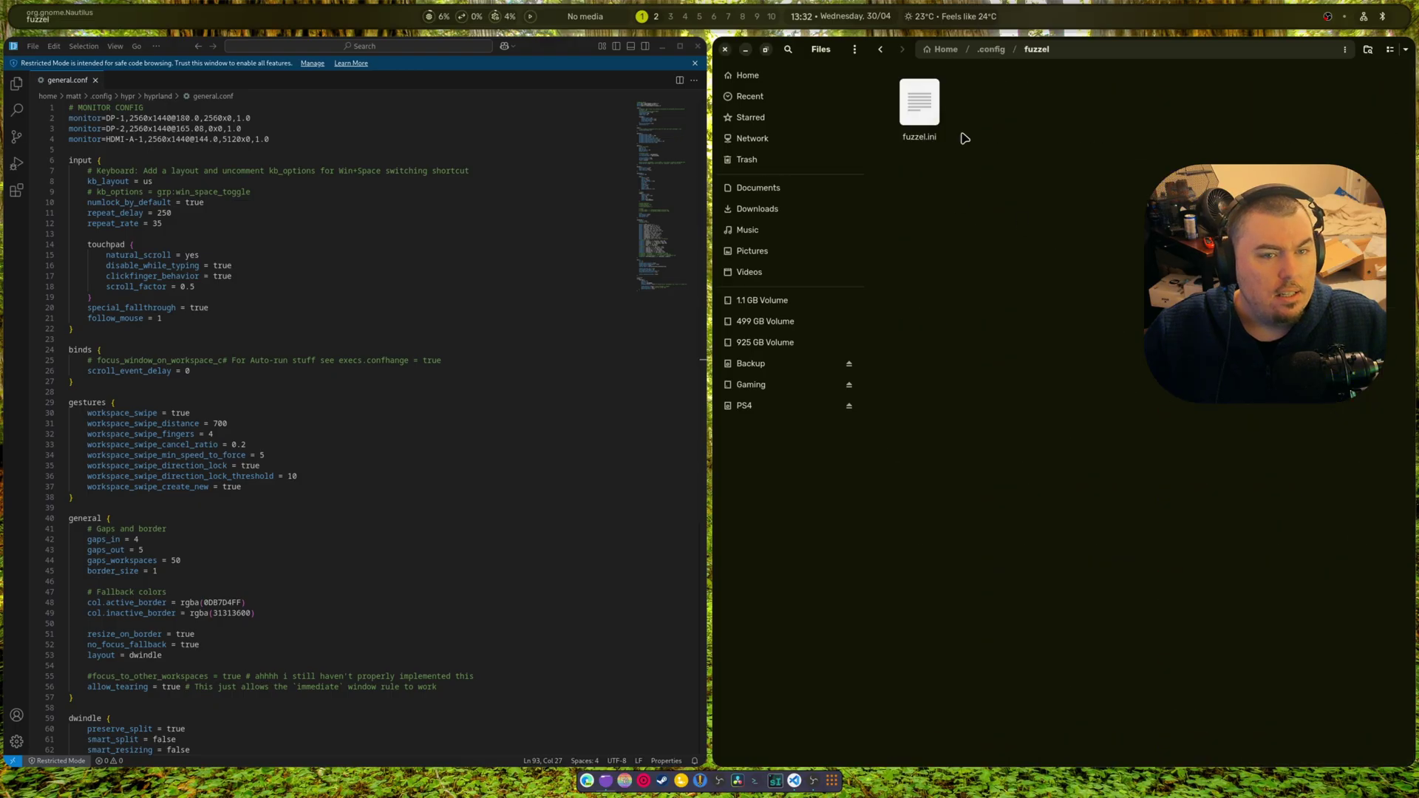
left_click(991, 49)
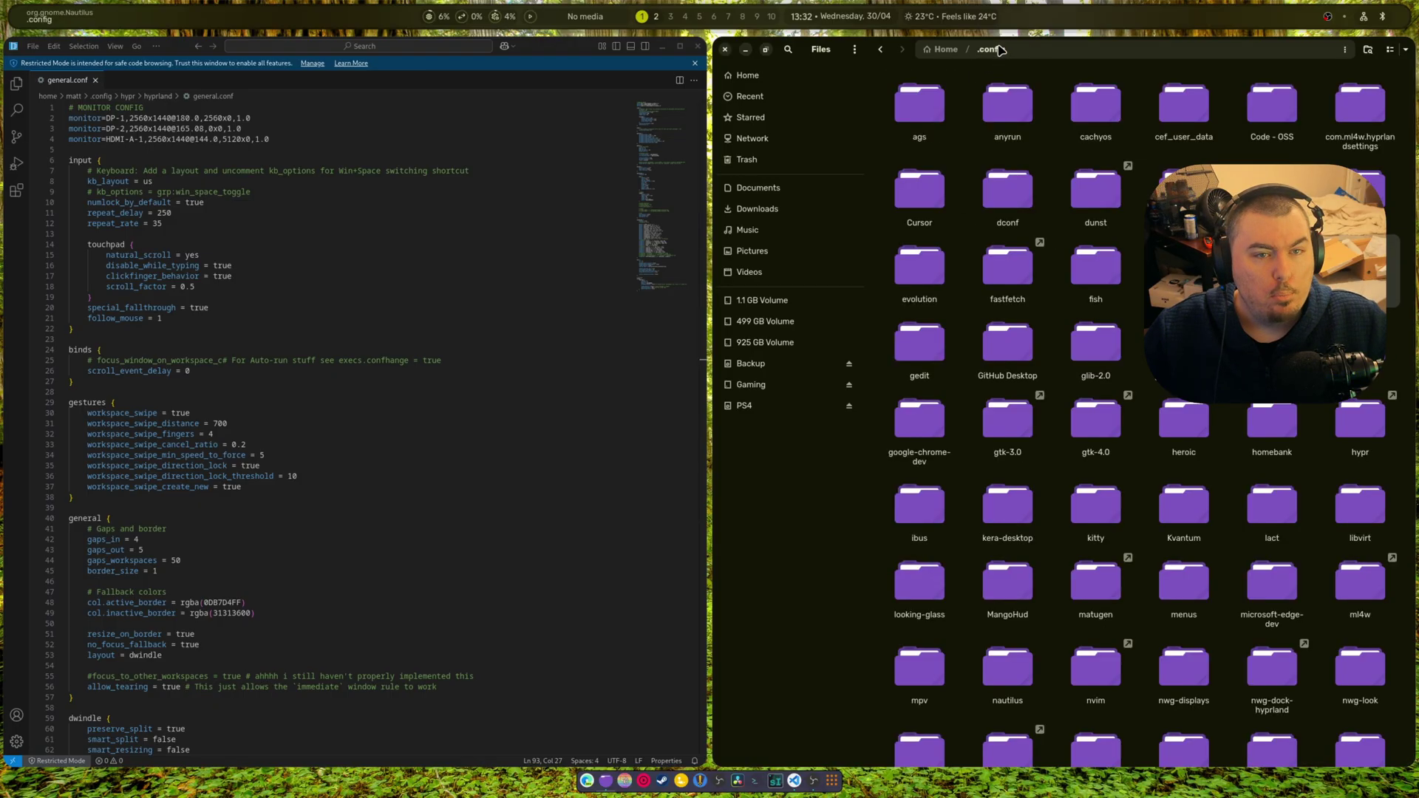
double_click(919, 111)
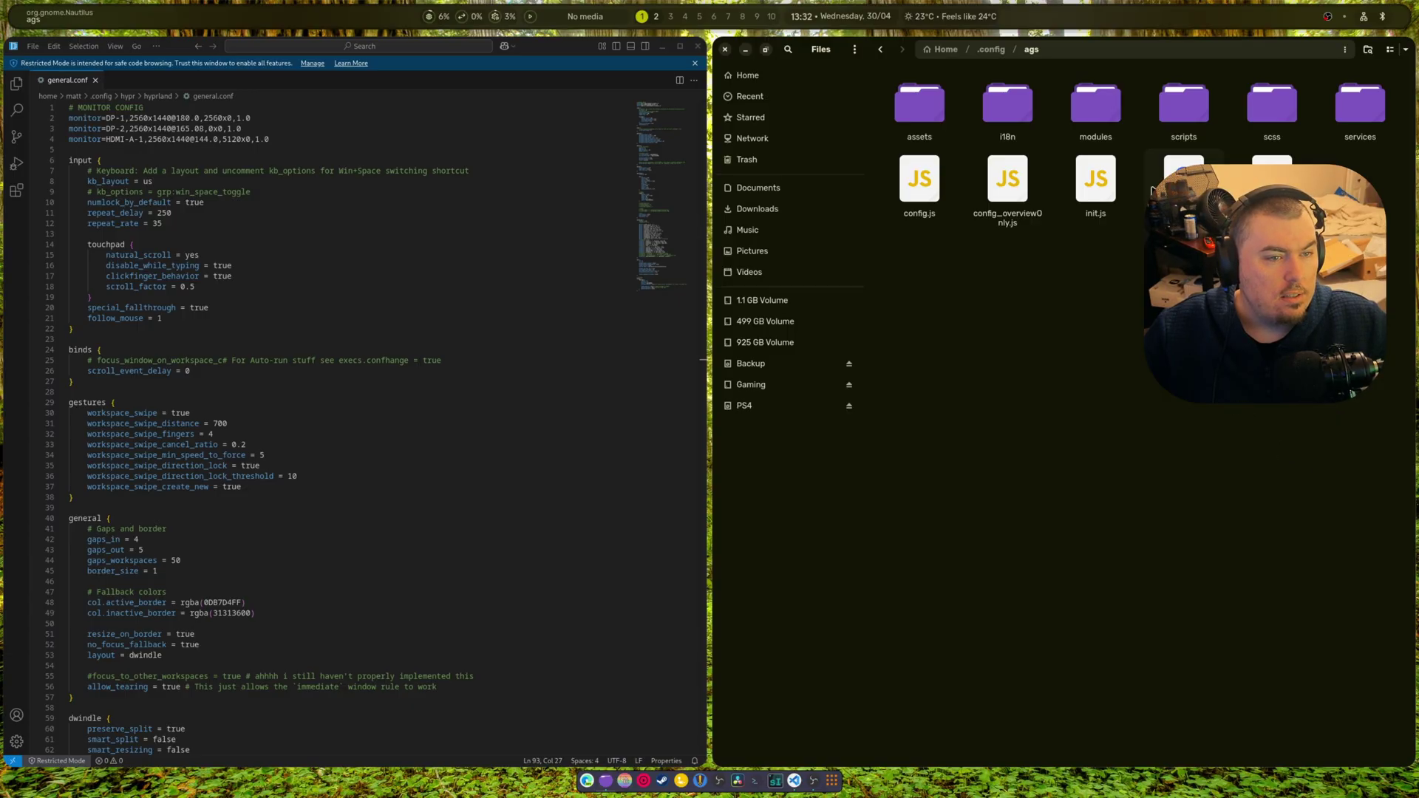
Browse the ags scripts subfolders quickscripts, sway and hyprland, ending back in the ags folder.
double_click(1191, 121)
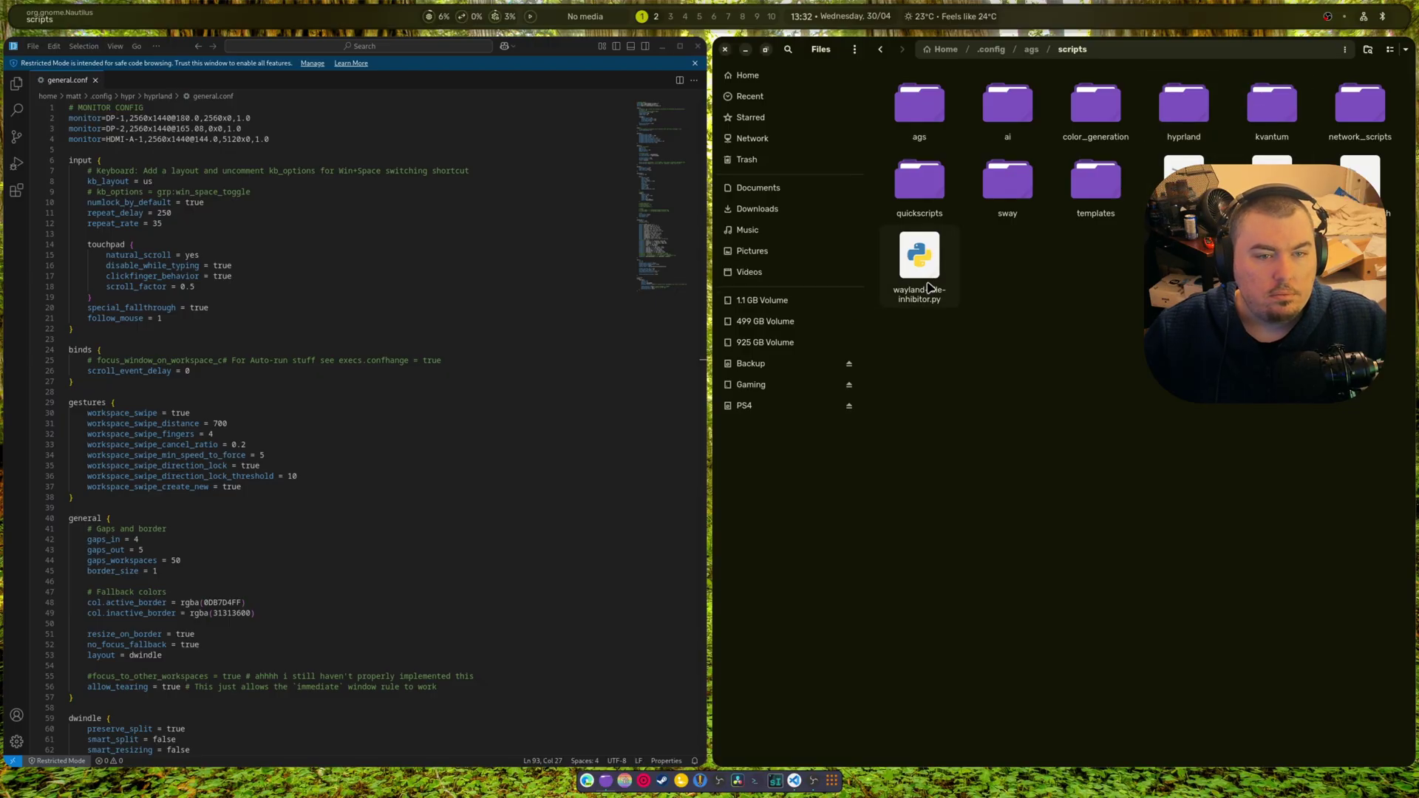
left_click(1072, 50)
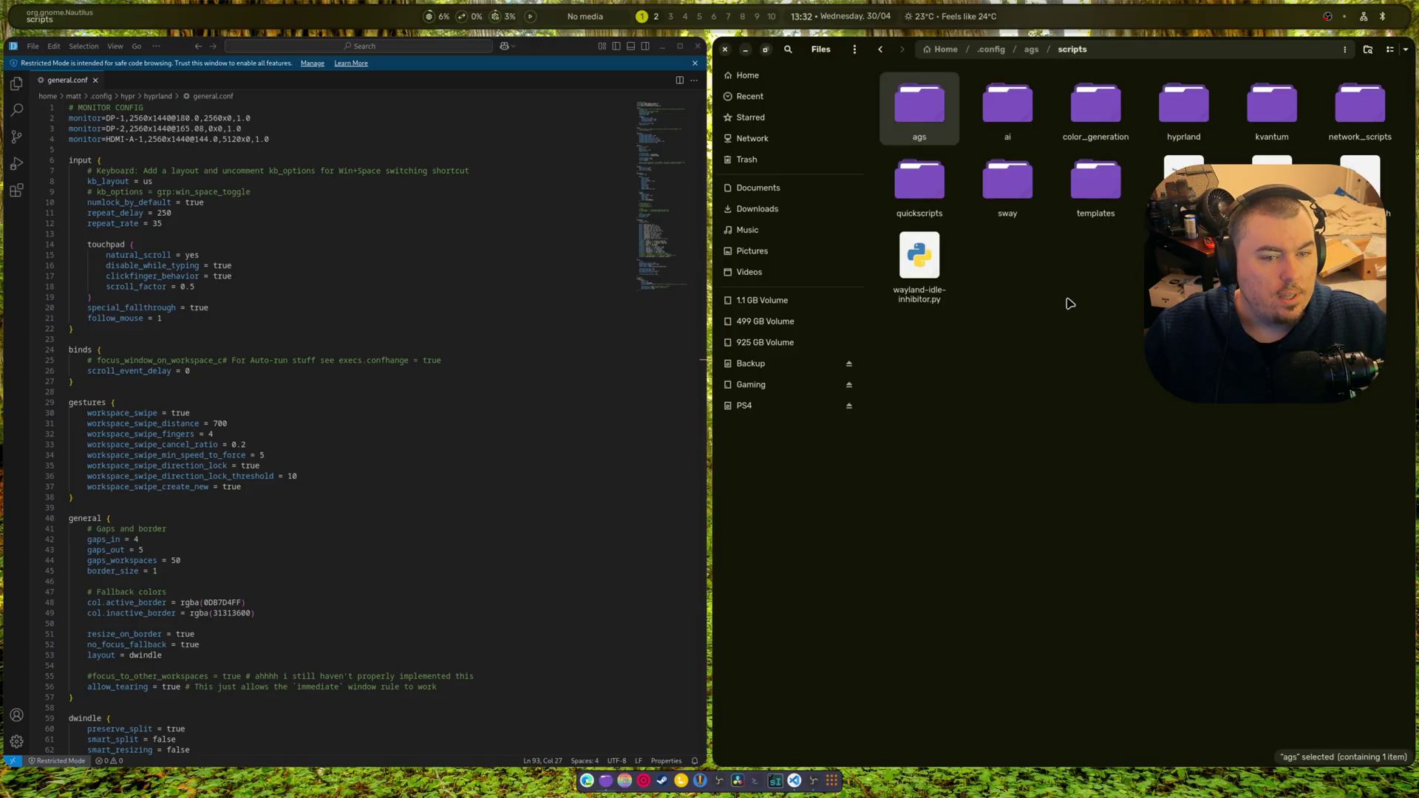
double_click(922, 207)
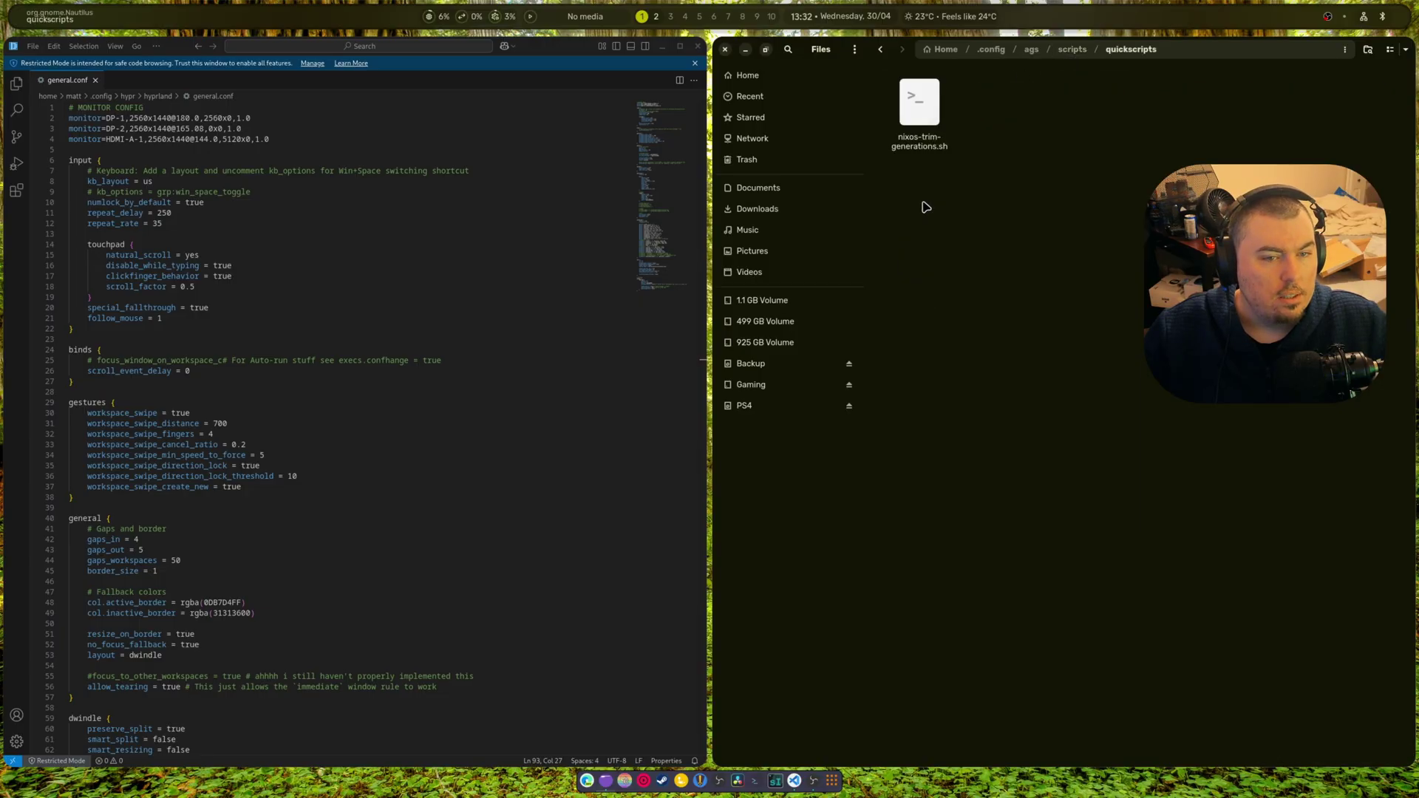
left_click(1072, 49)
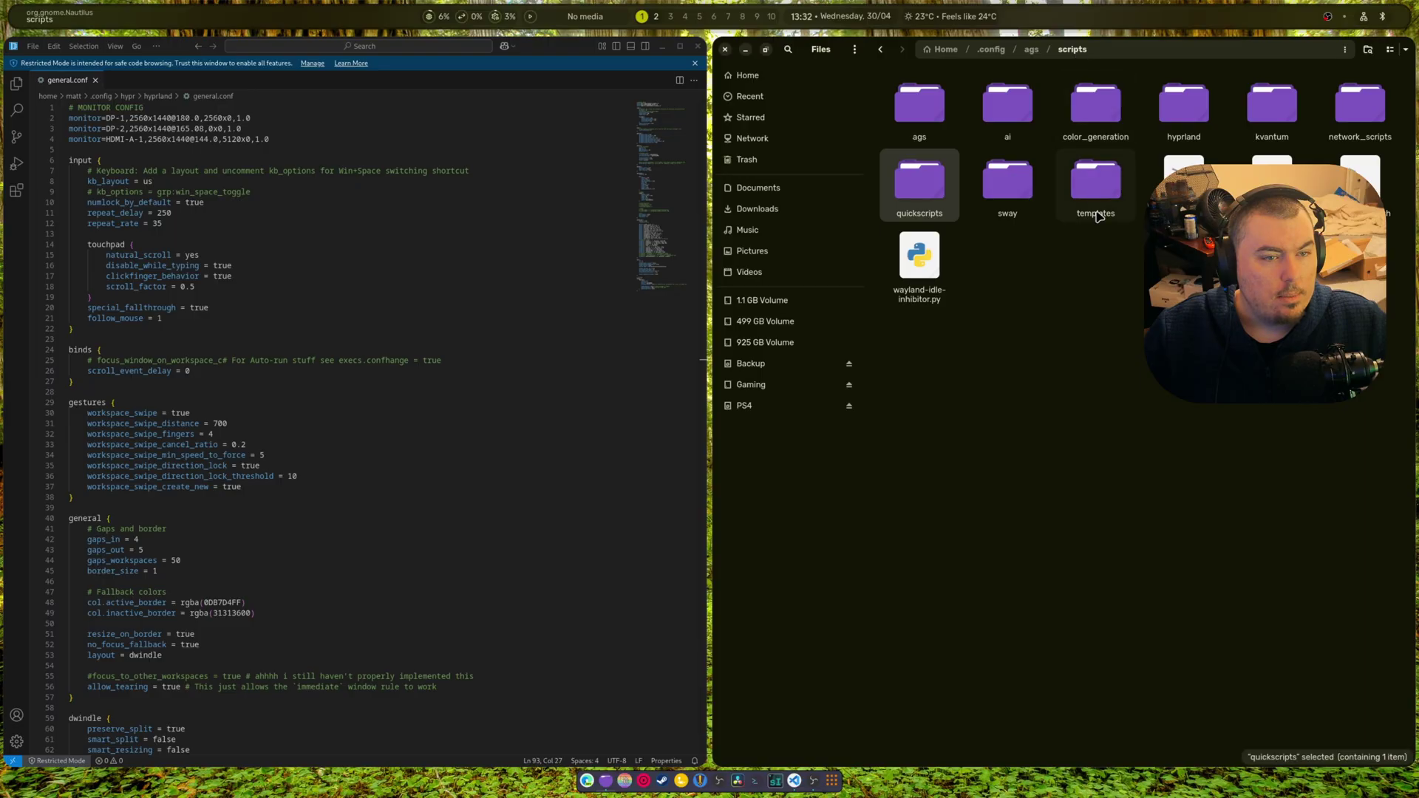
double_click(1026, 178)
left_click(1072, 49)
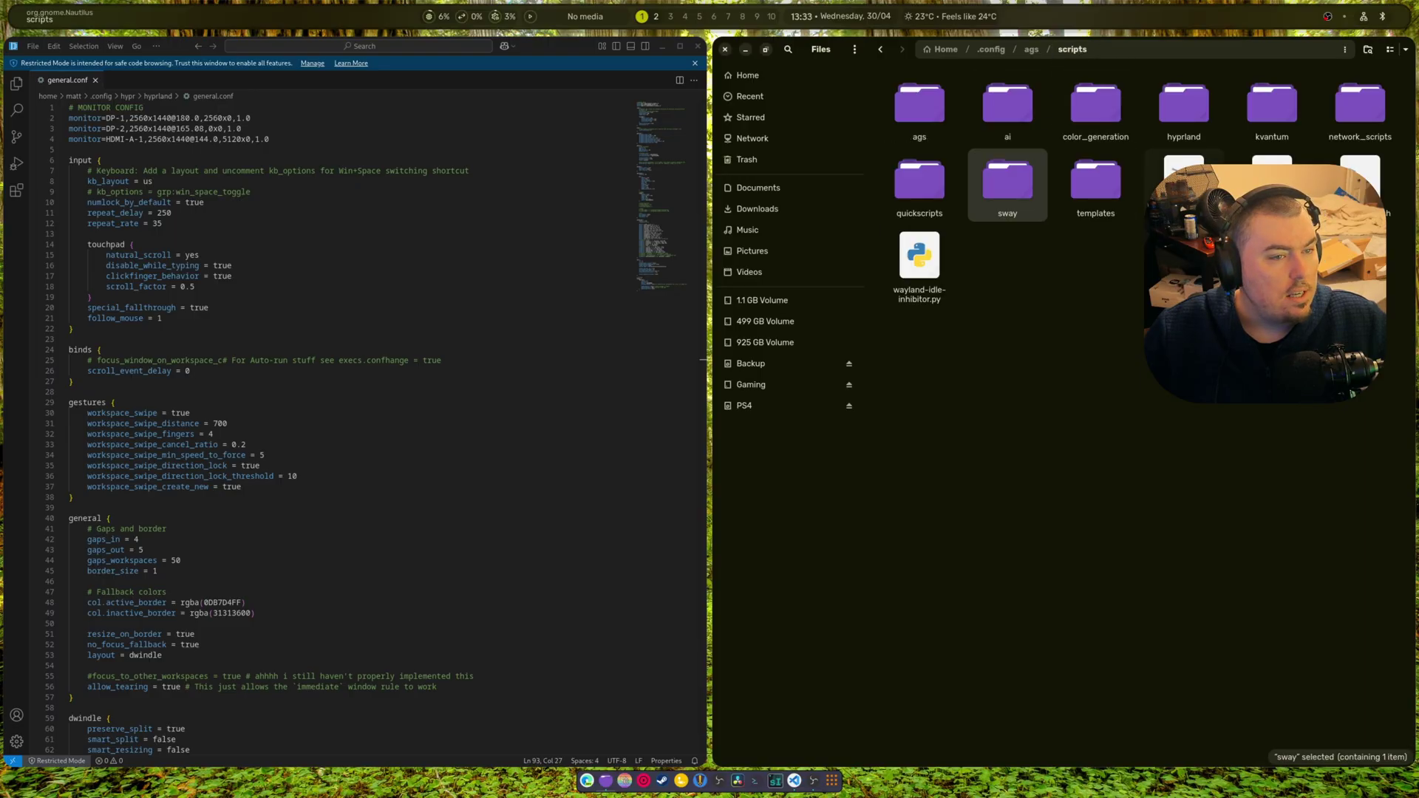
double_click(1211, 129)
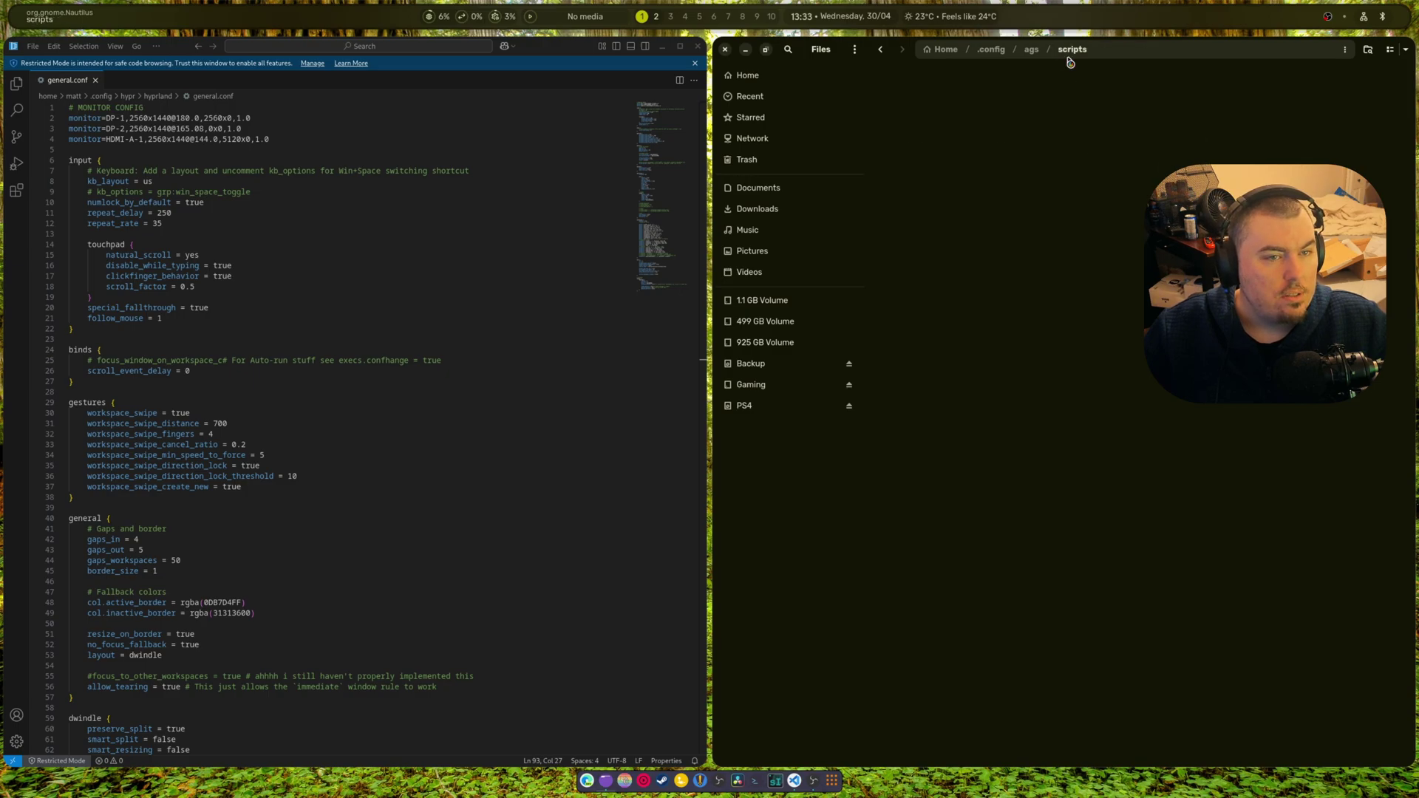
left_click(1031, 50)
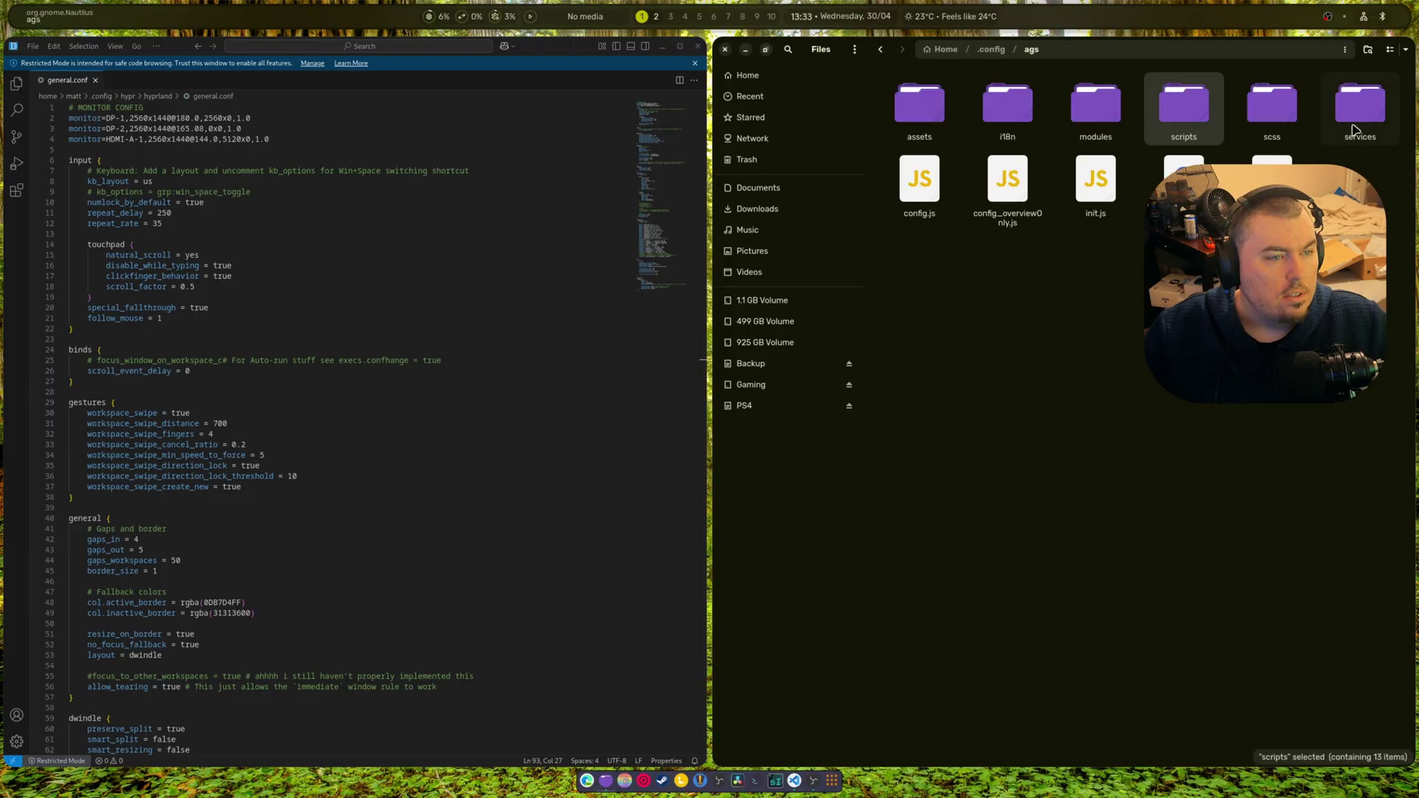
Open booru.js from ags/services in Code - OSS, scroll through it, then return Files to ags.
double_click(1355, 131)
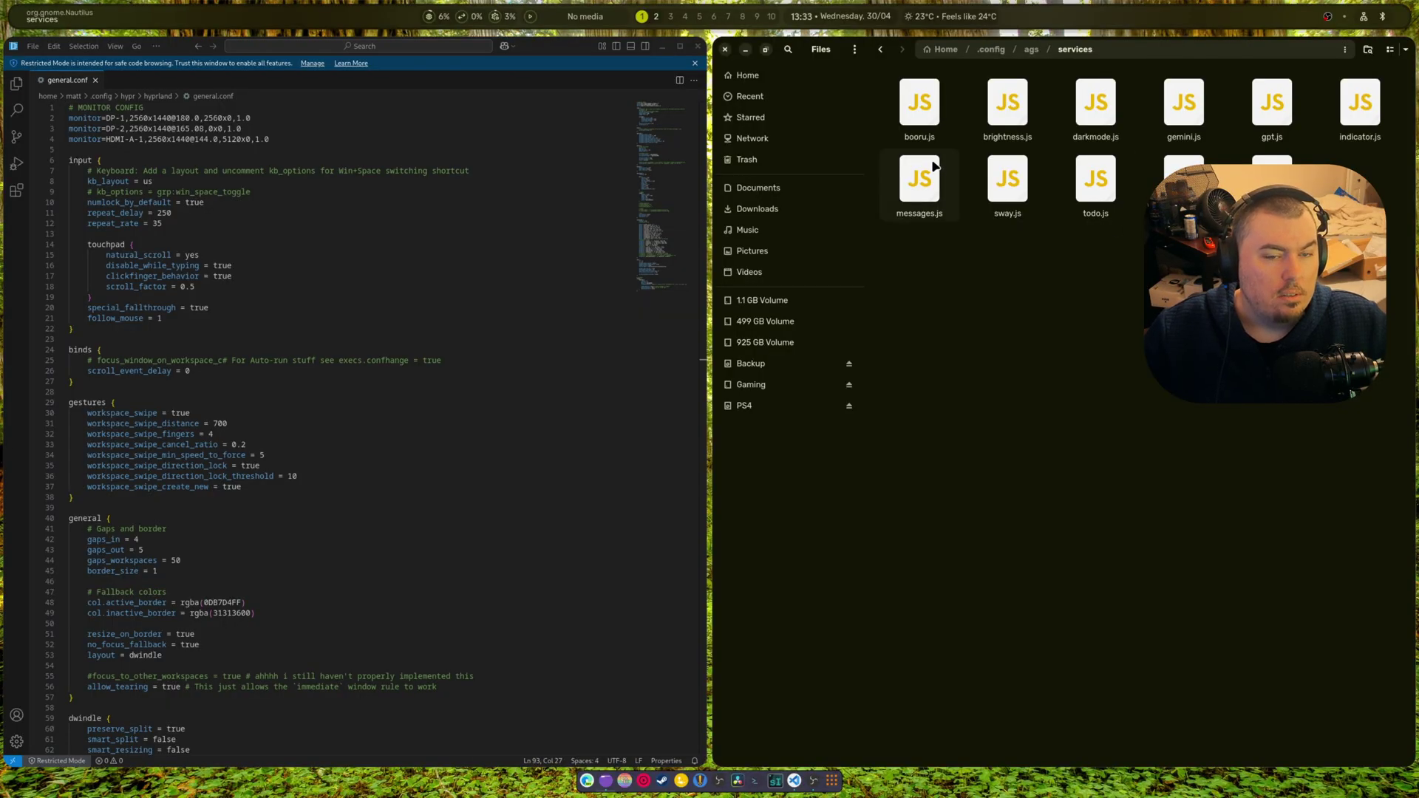
right_click(923, 113)
left_click(949, 123)
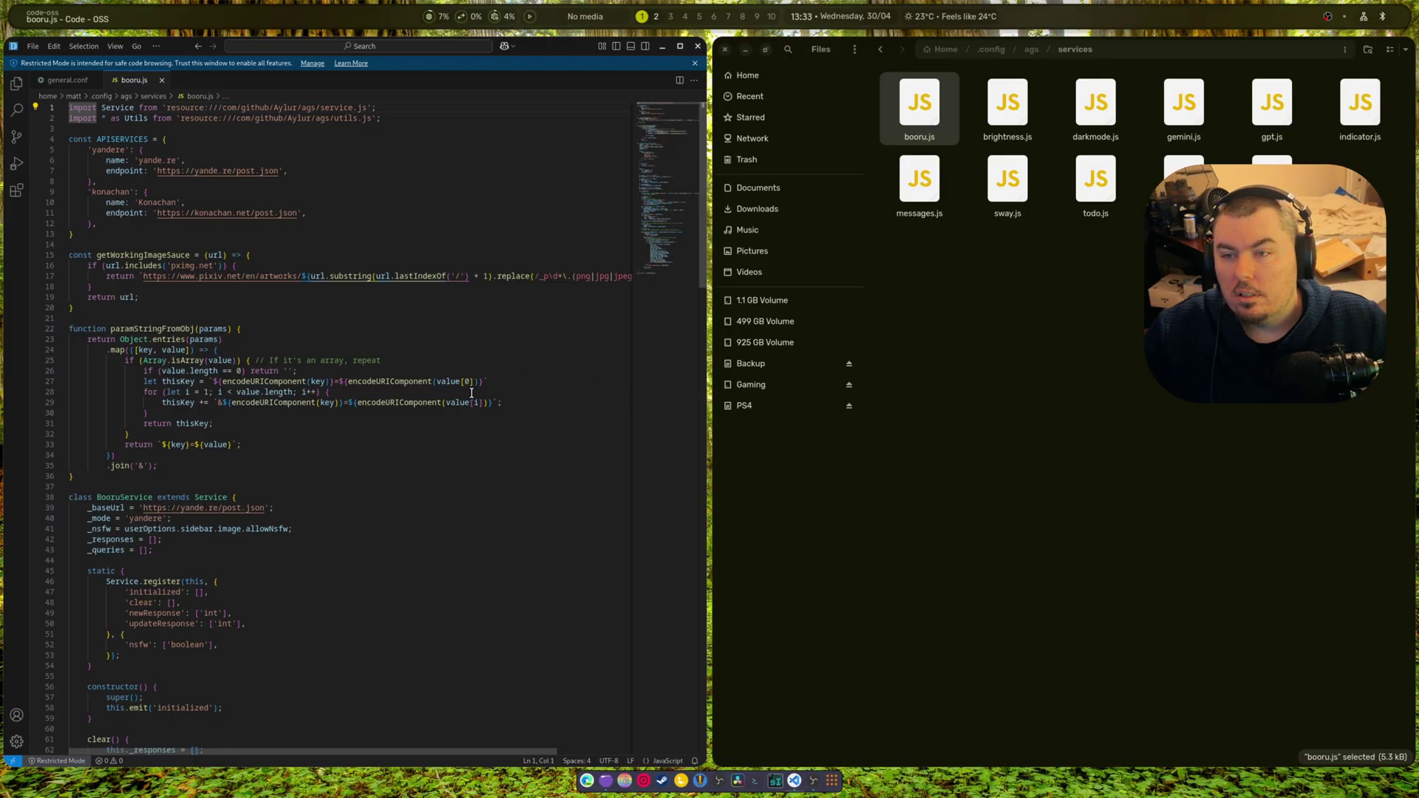
scroll(471, 393, "down", 6)
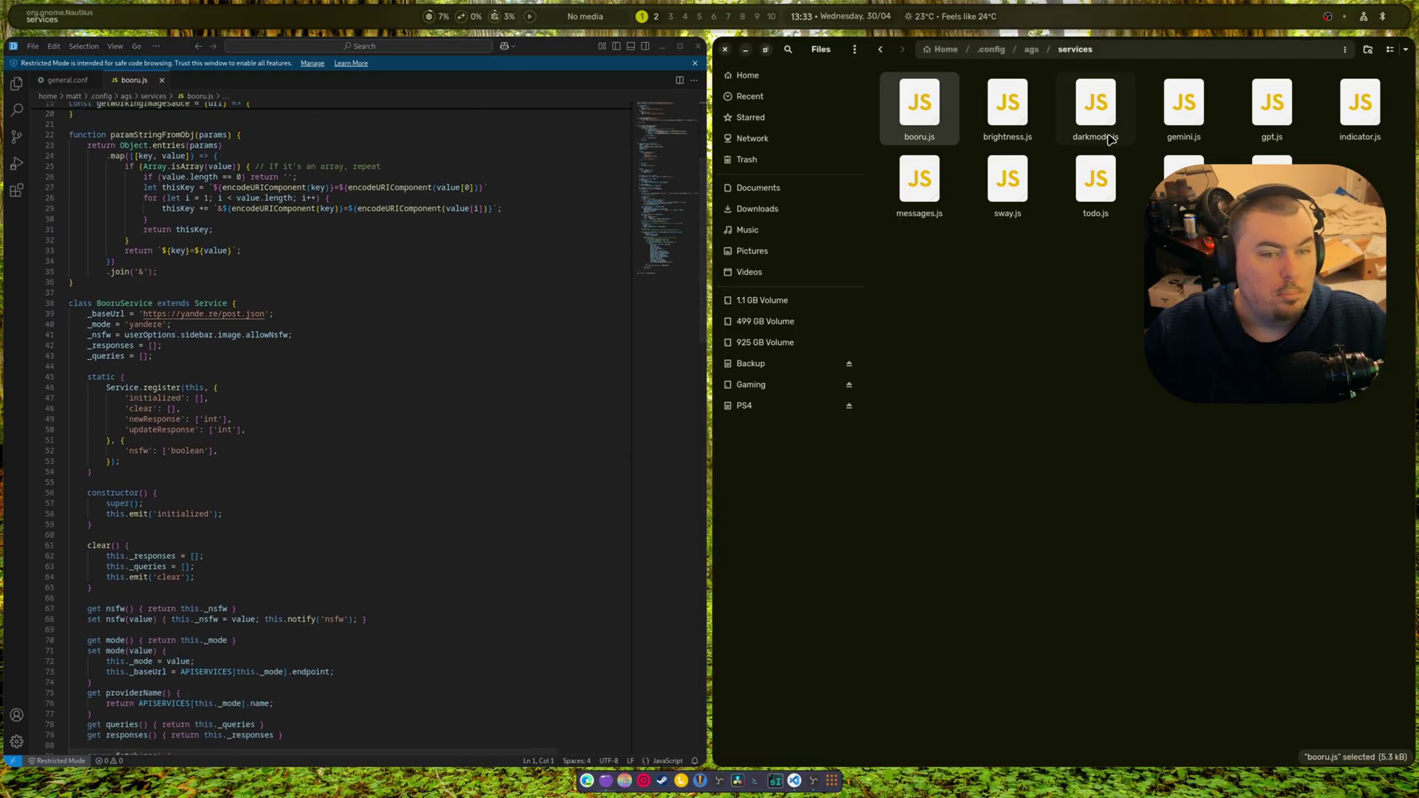
left_click(1031, 49)
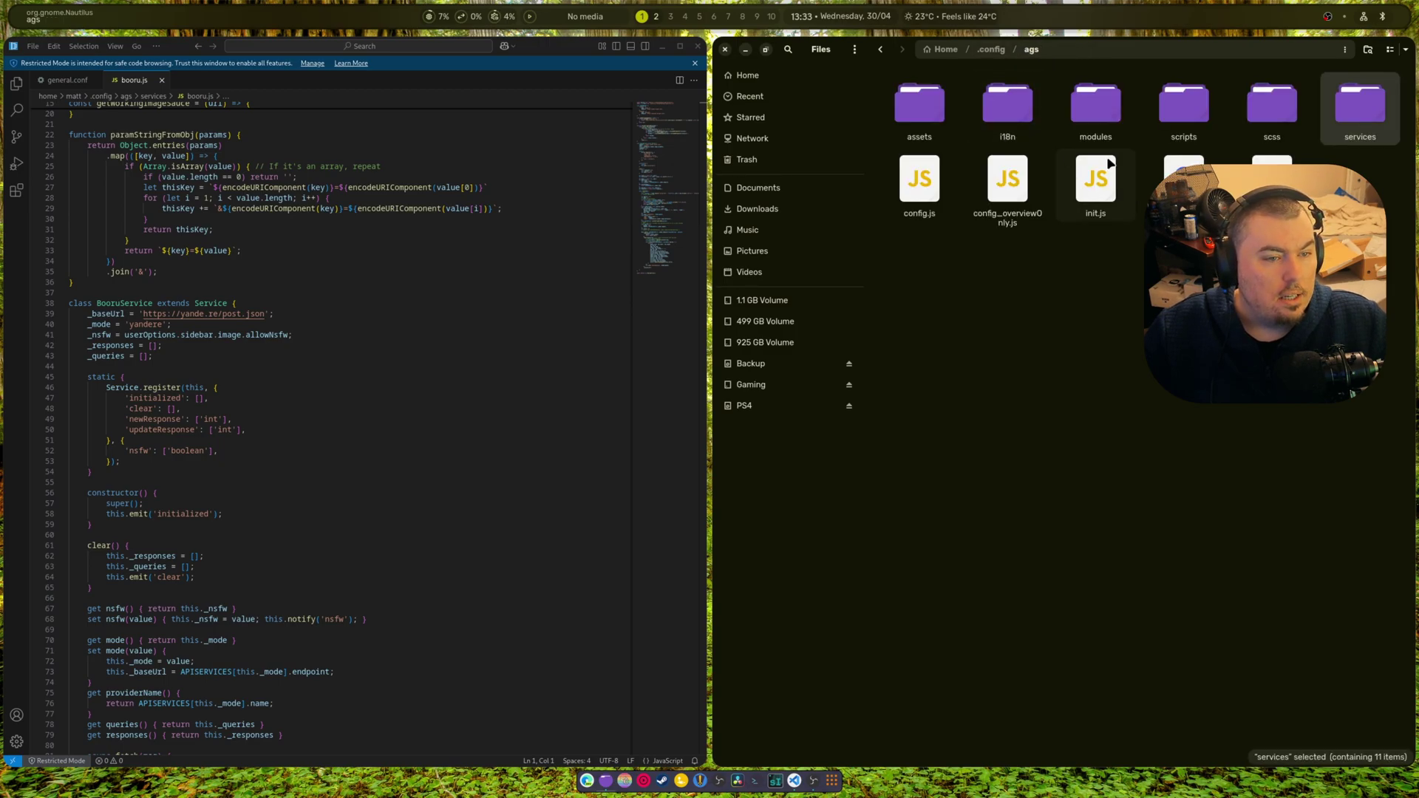
Open user_options.jsonc, check its sidebar section, and close it.
double_click(1183, 177)
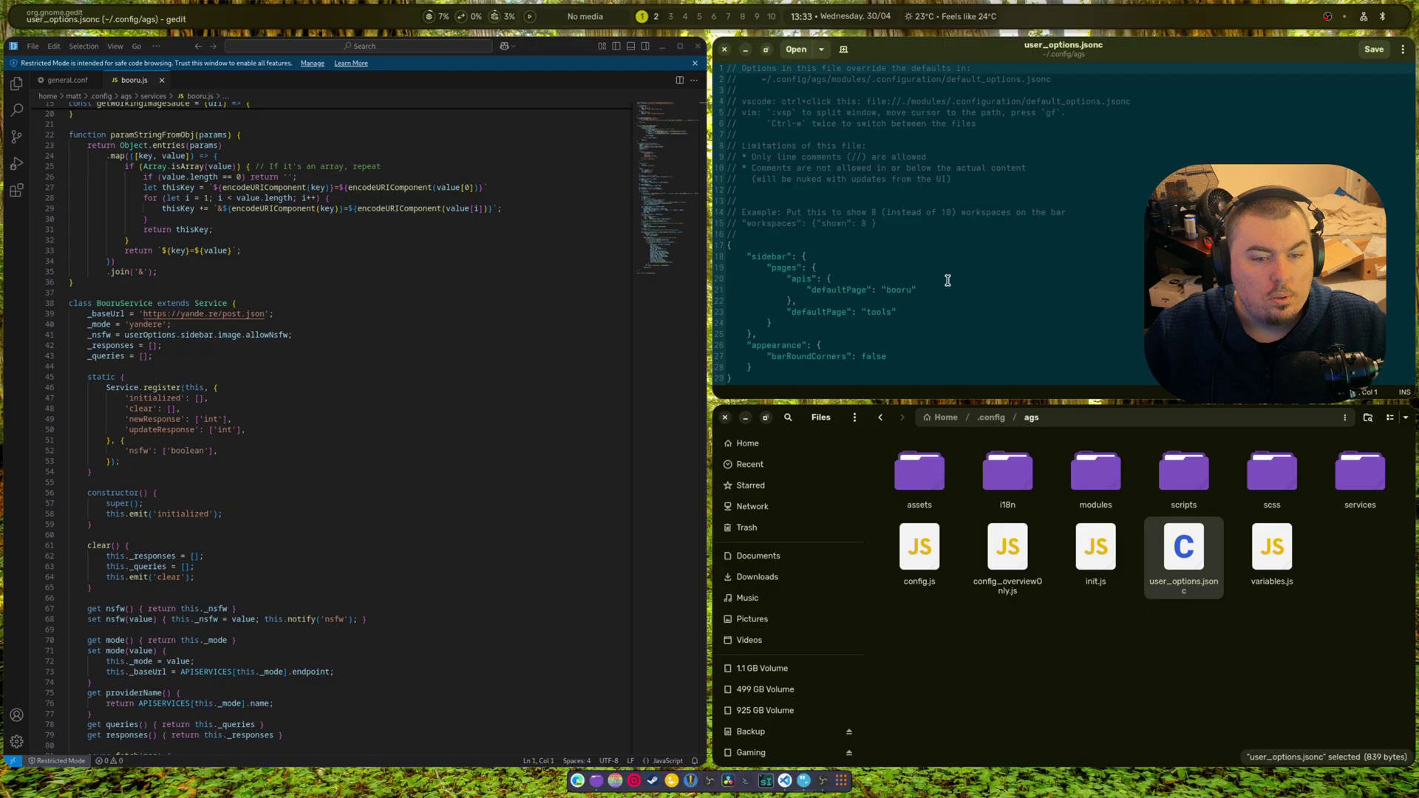
left_click(1045, 257)
left_click(726, 50)
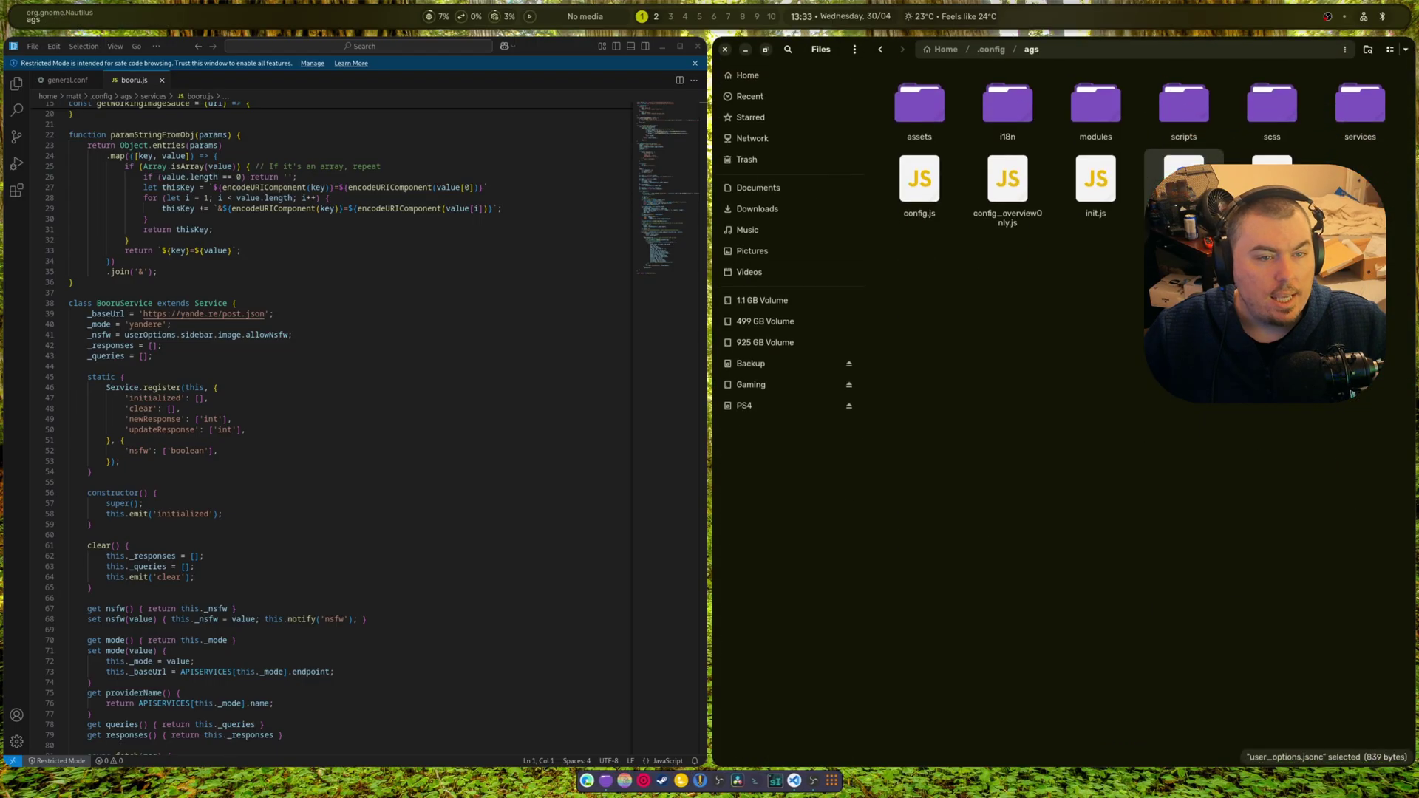
Open variables.js from the ags folder in Code - OSS and scroll through its functions.
double_click(1272, 181)
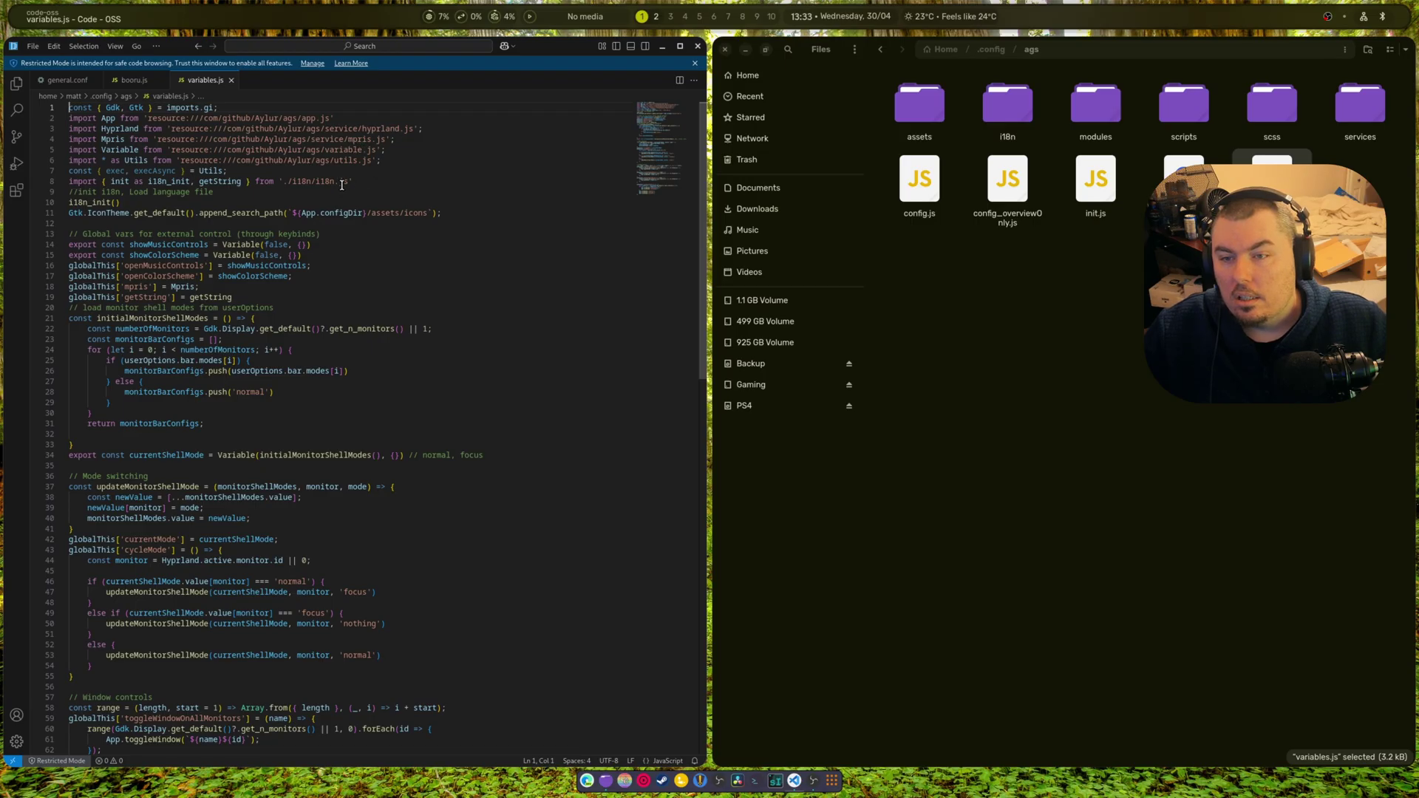
scroll(342, 185, "down", 3)
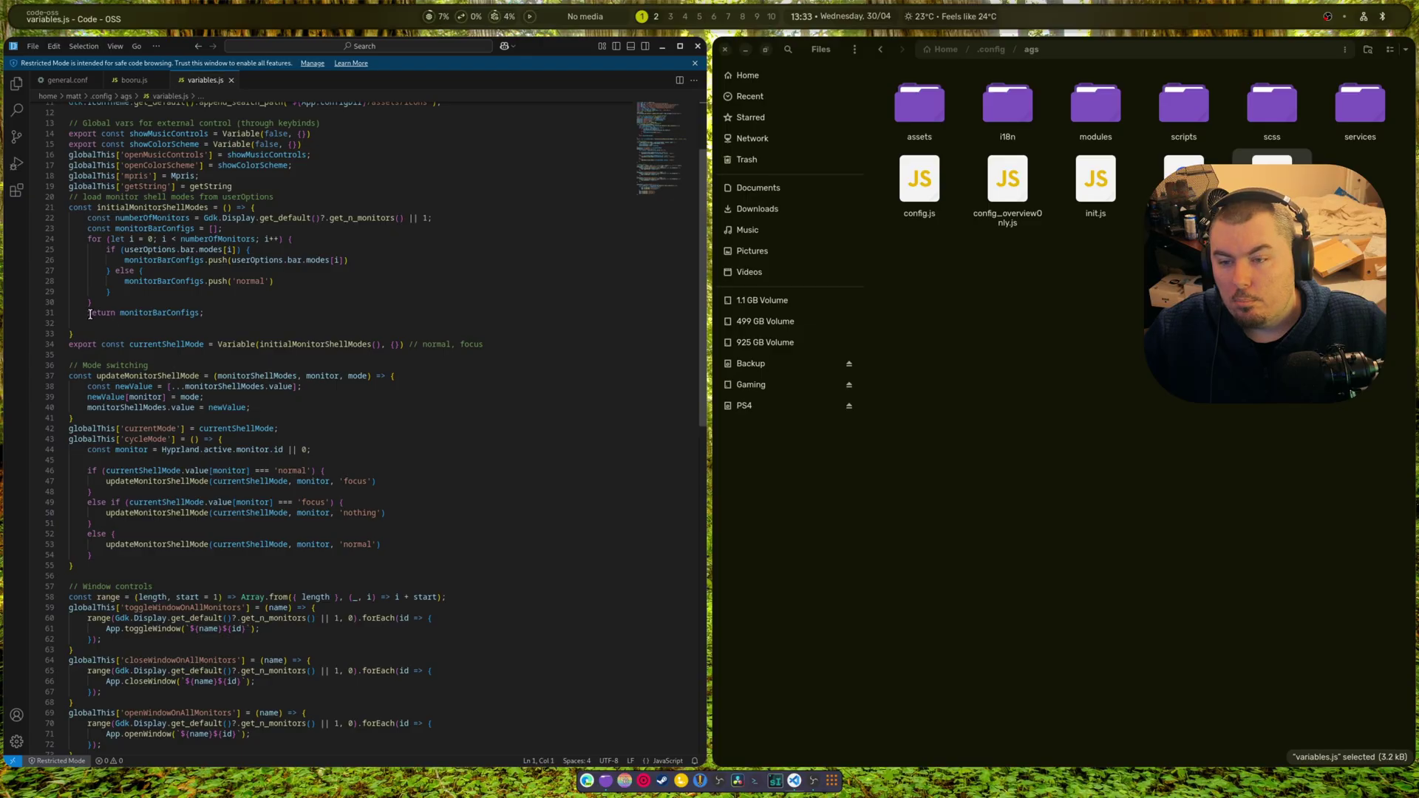
scroll(340, 458, "down", 1)
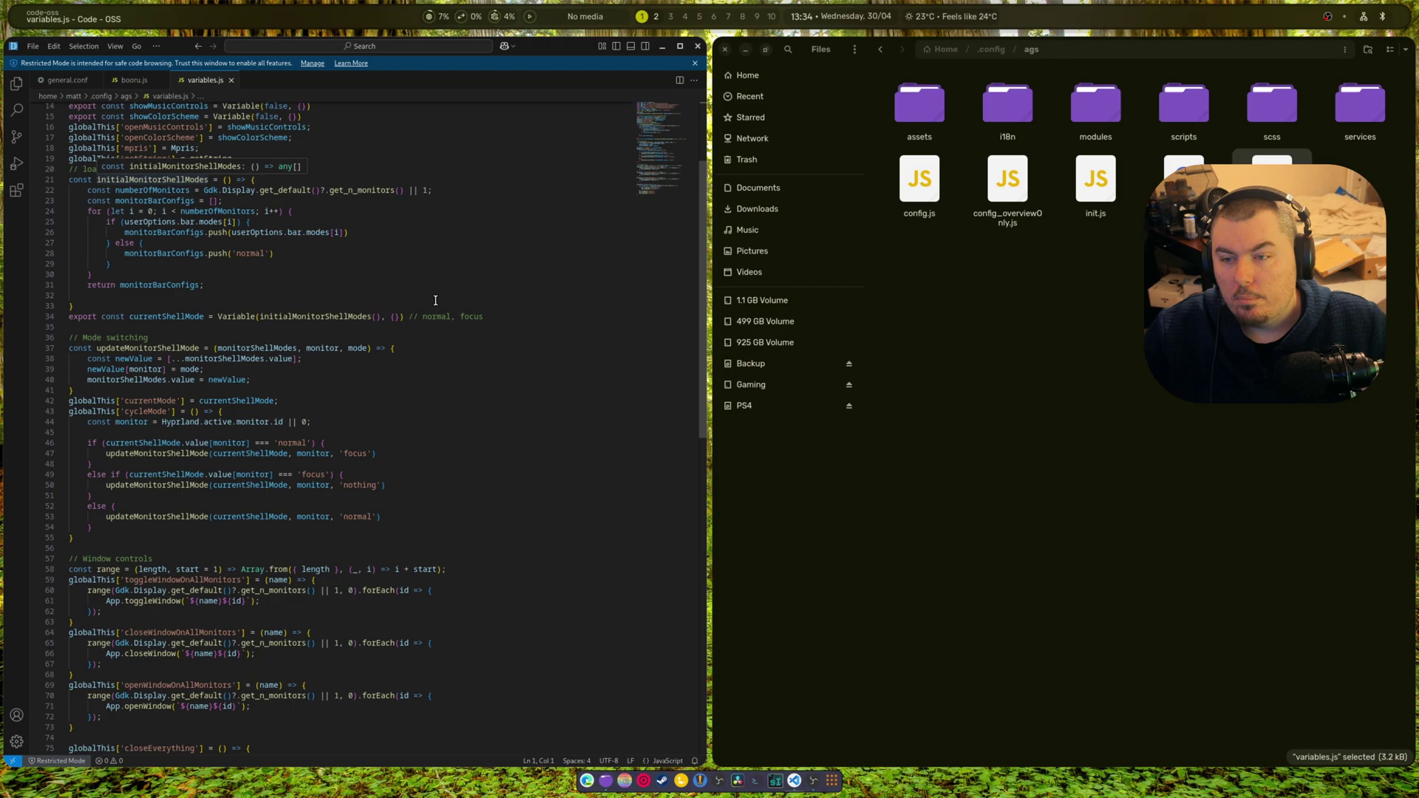
scroll(480, 385, "down", 3)
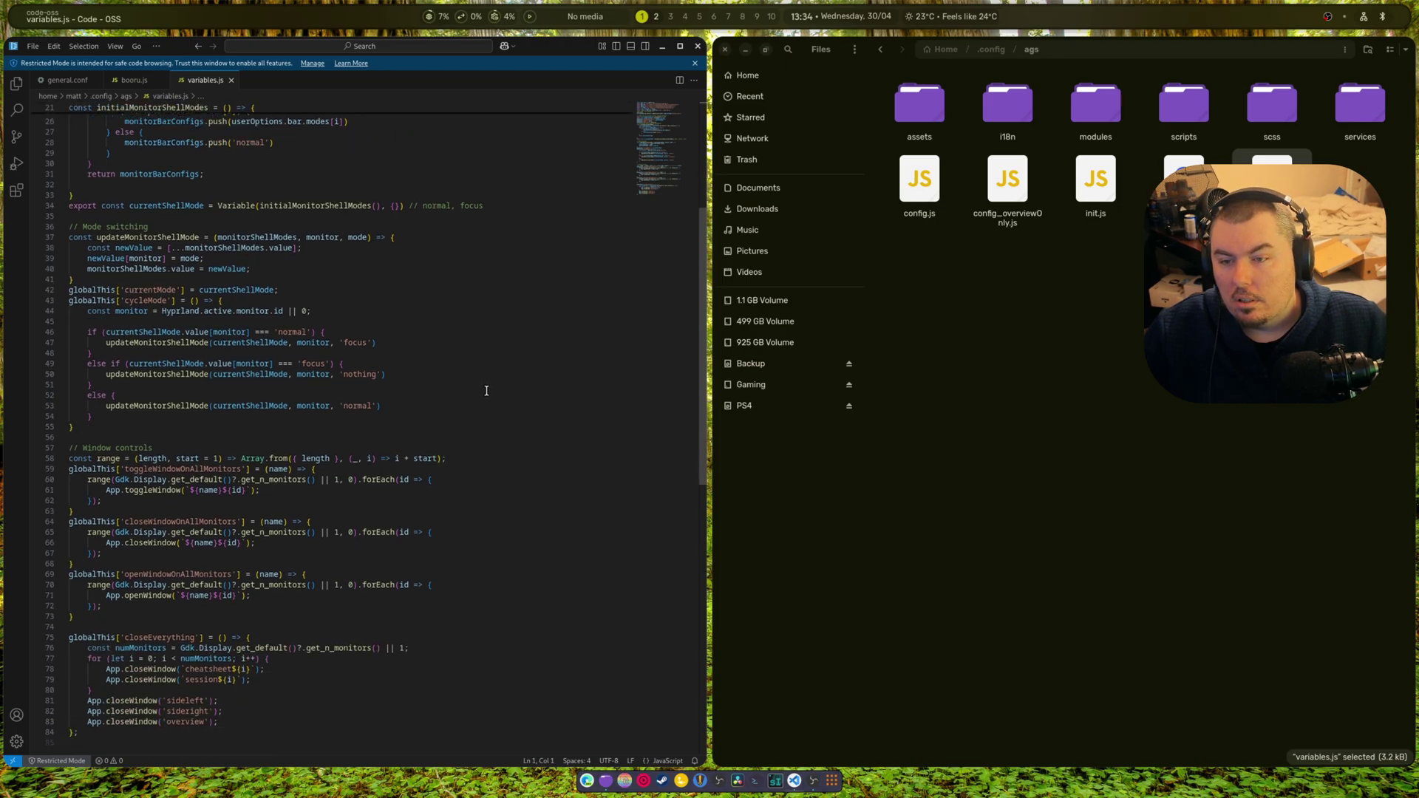
scroll(486, 390, "down", 2)
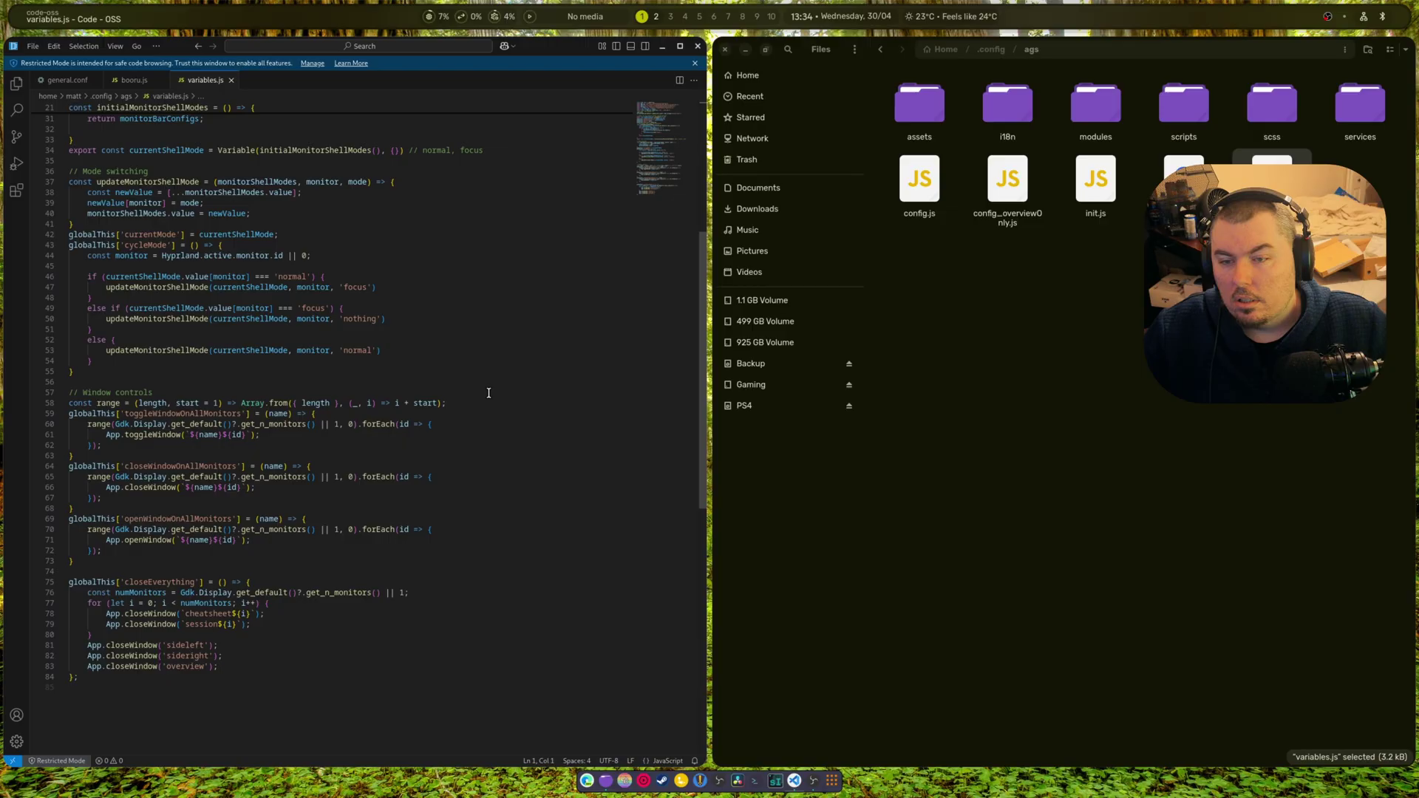
scroll(489, 392, "down", 2)
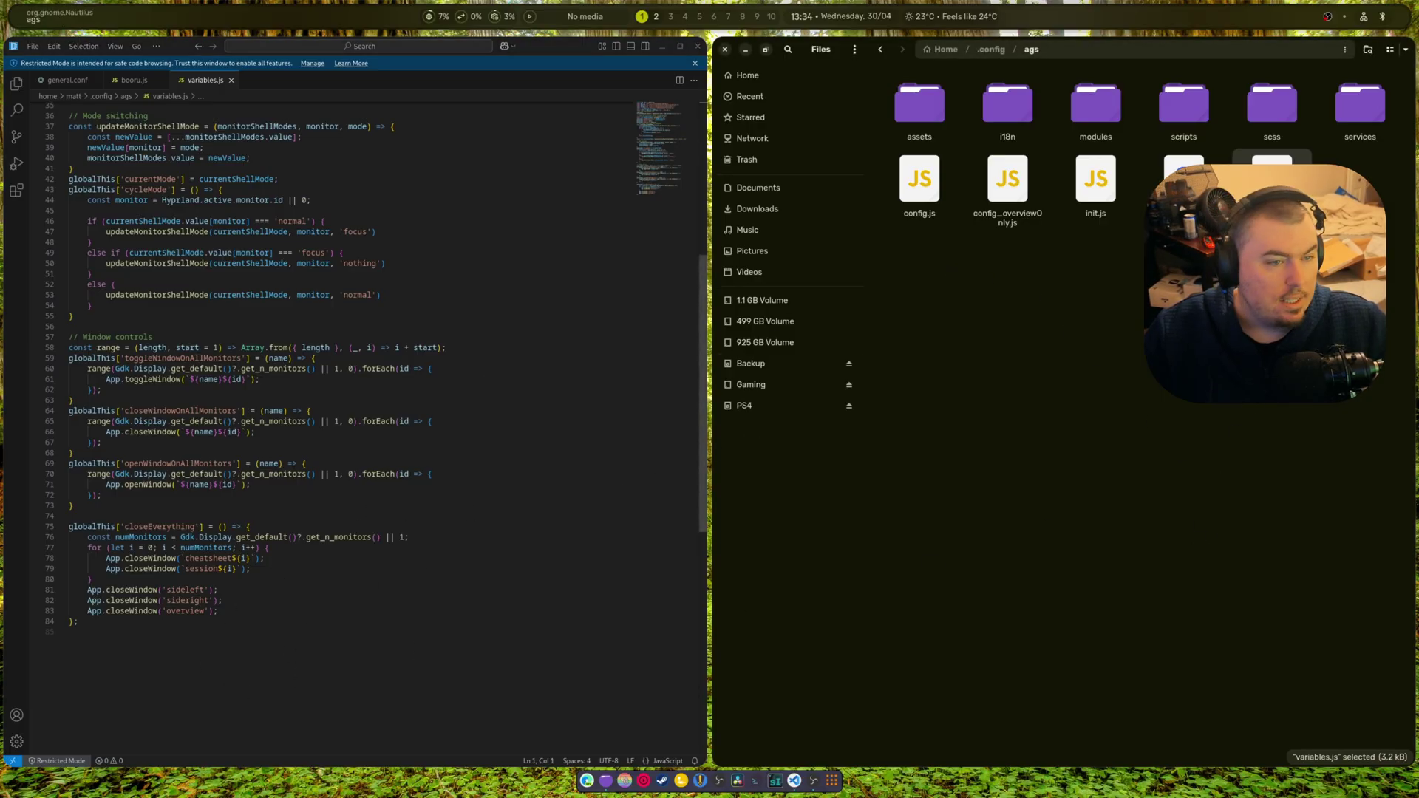
Open init.js, config_overviewOnly.js and config.js in Code - OSS using Open With.
right_click(1096, 185)
left_click(1127, 210)
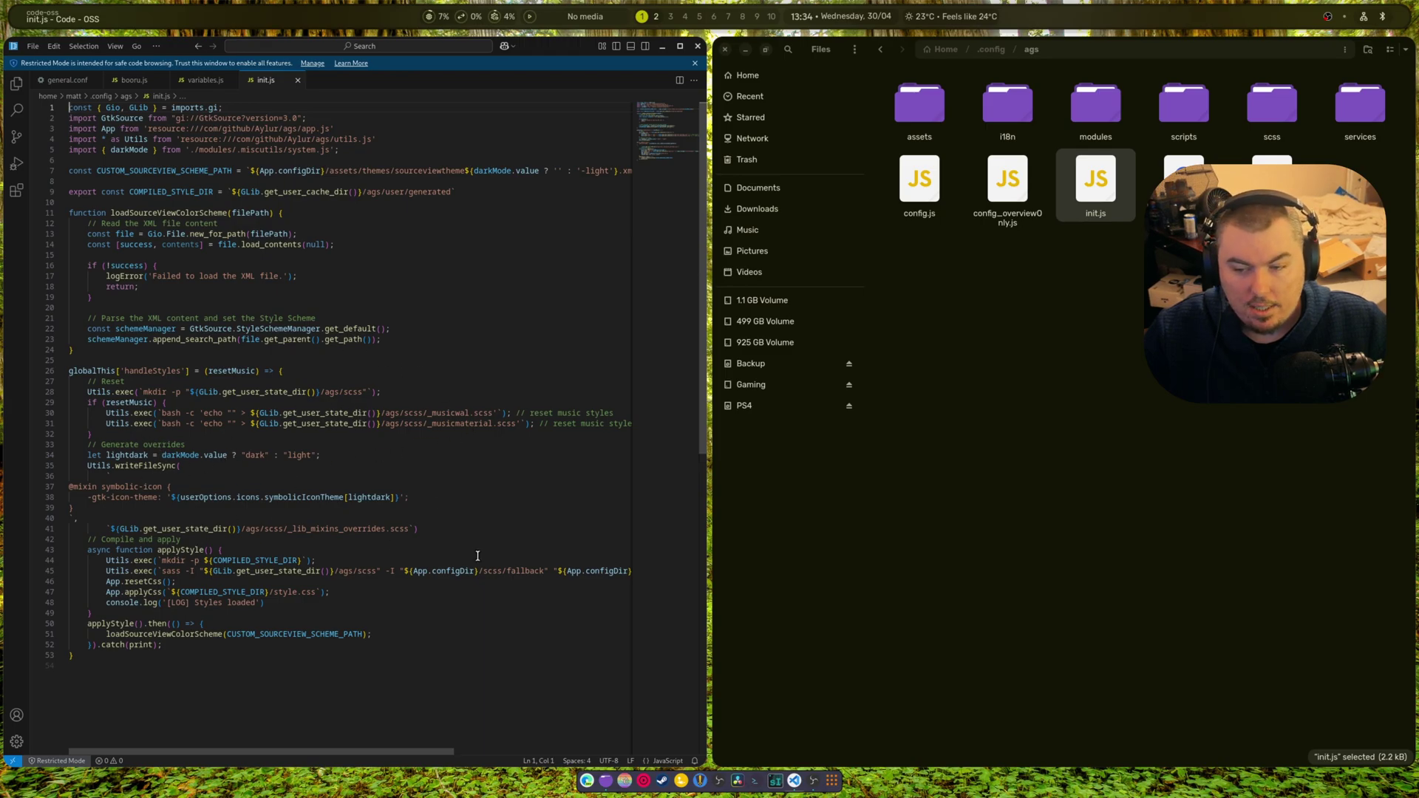
right_click(1005, 209)
left_click(1046, 191)
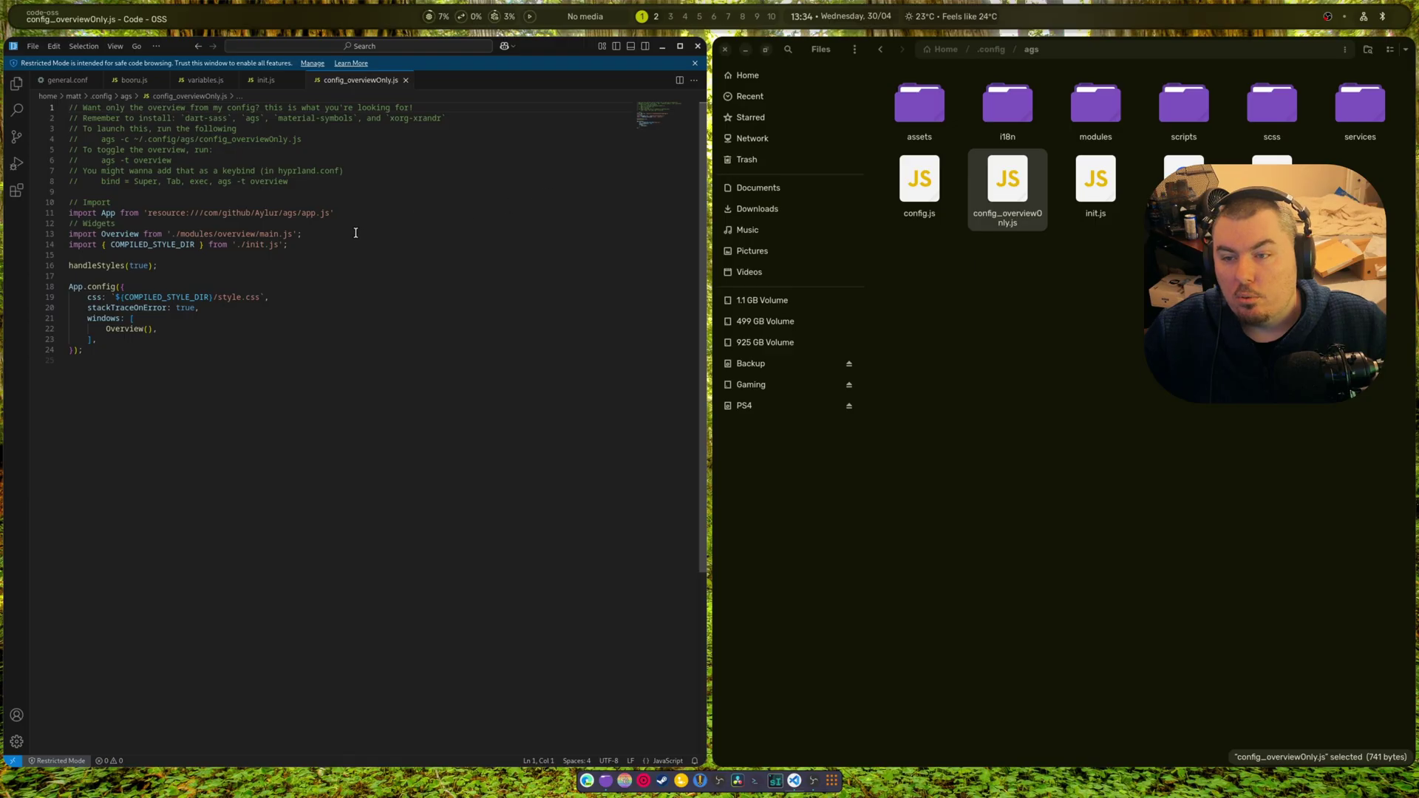
right_click(920, 171)
left_click(929, 171)
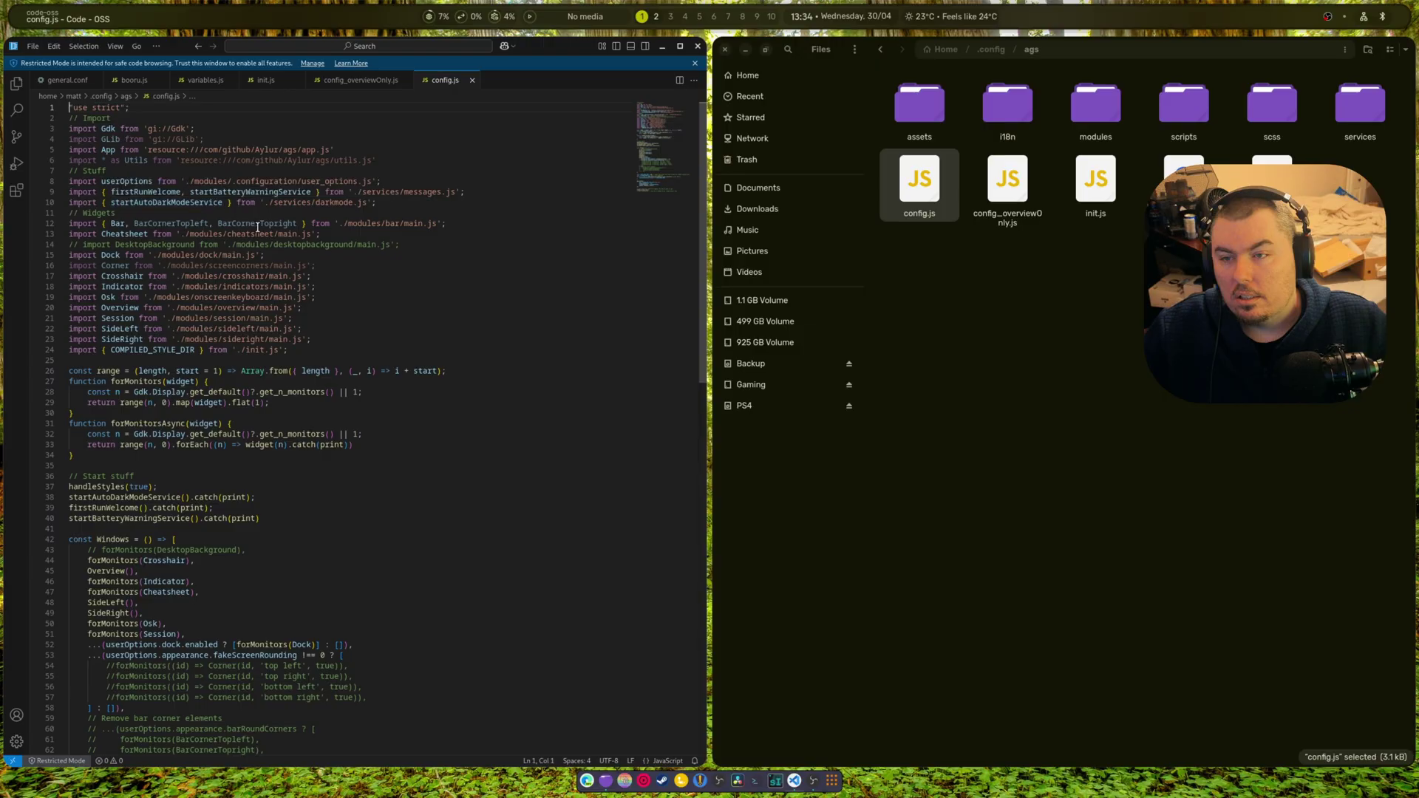
Open the ags modules folder and peek into .commonwidgets before returning to modules.
scroll(656, 391, "down", 5)
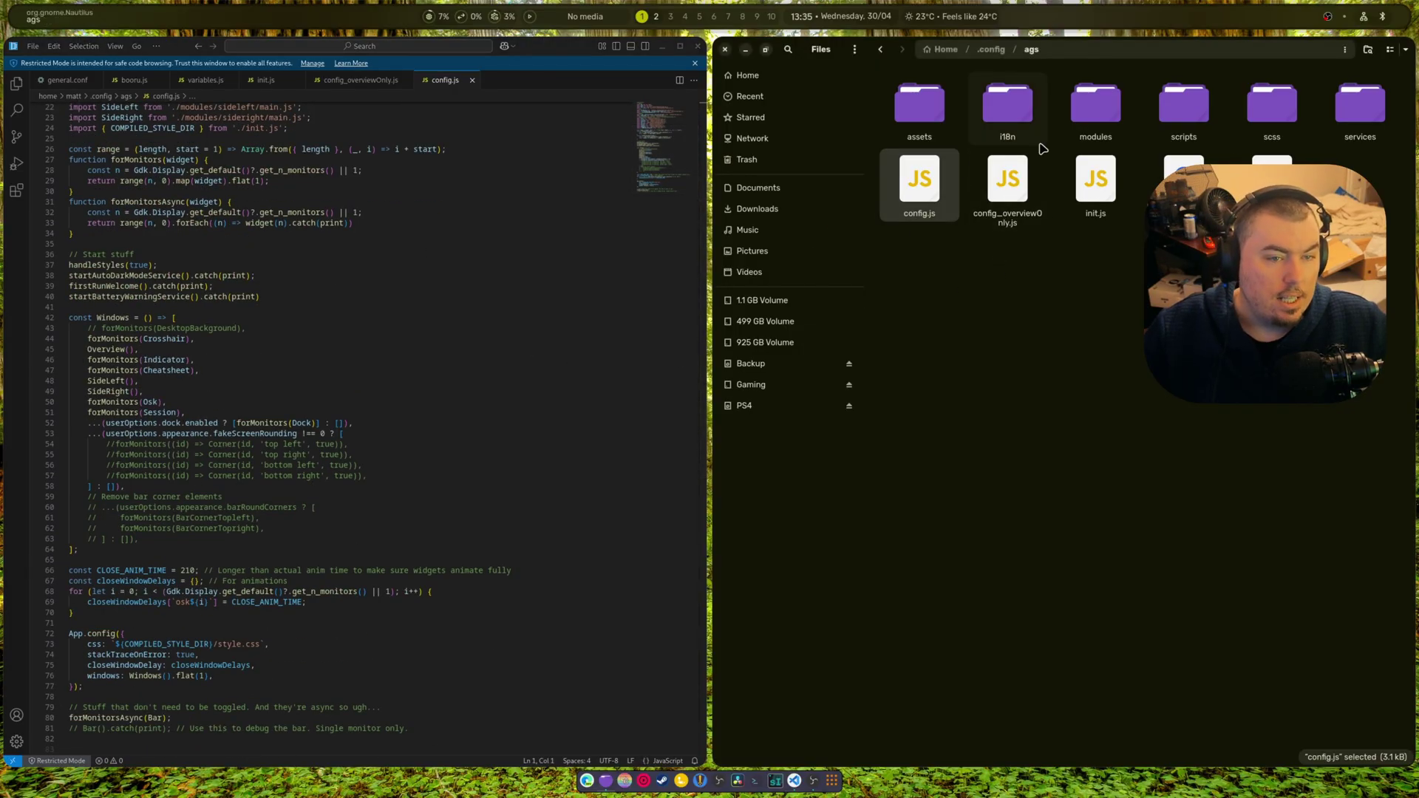
double_click(1095, 104)
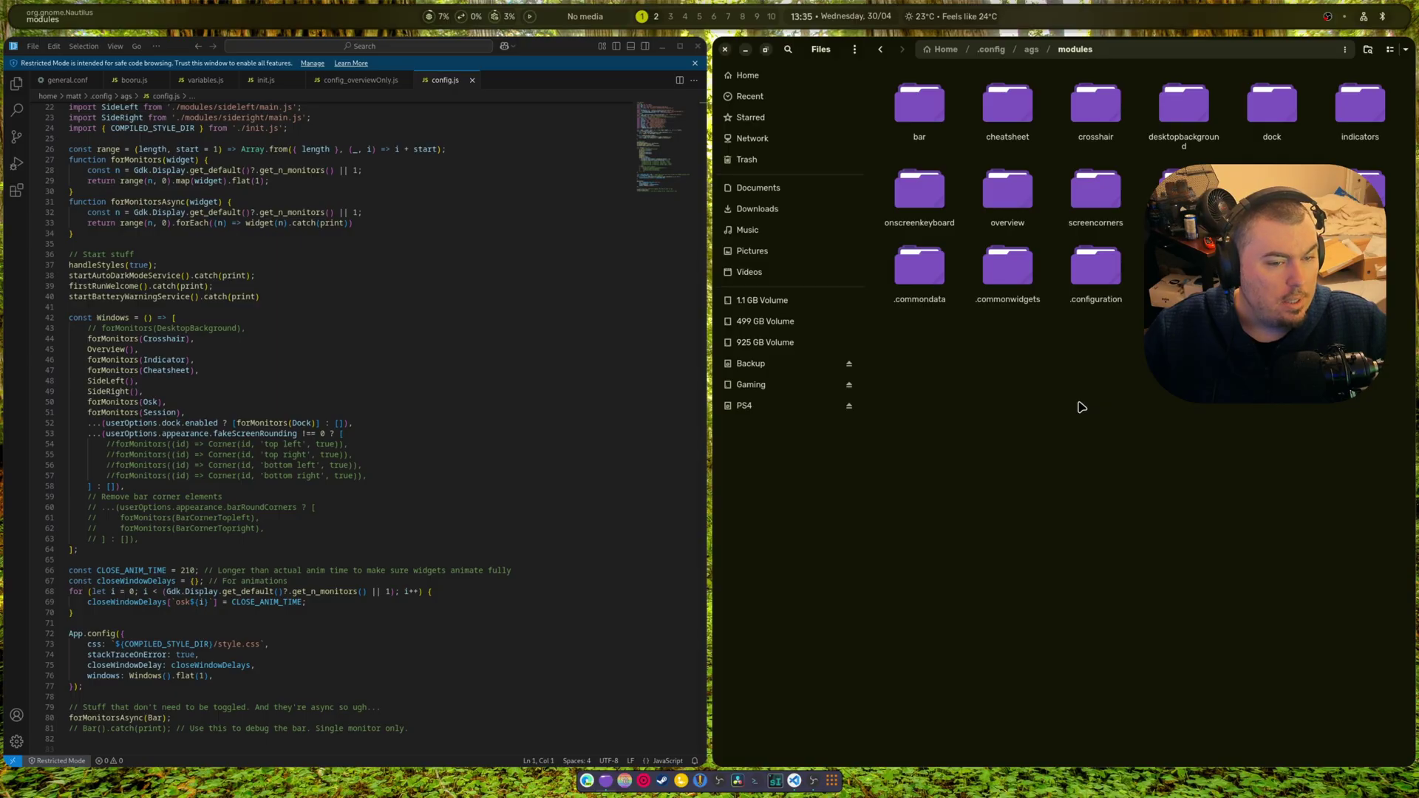
double_click(985, 278)
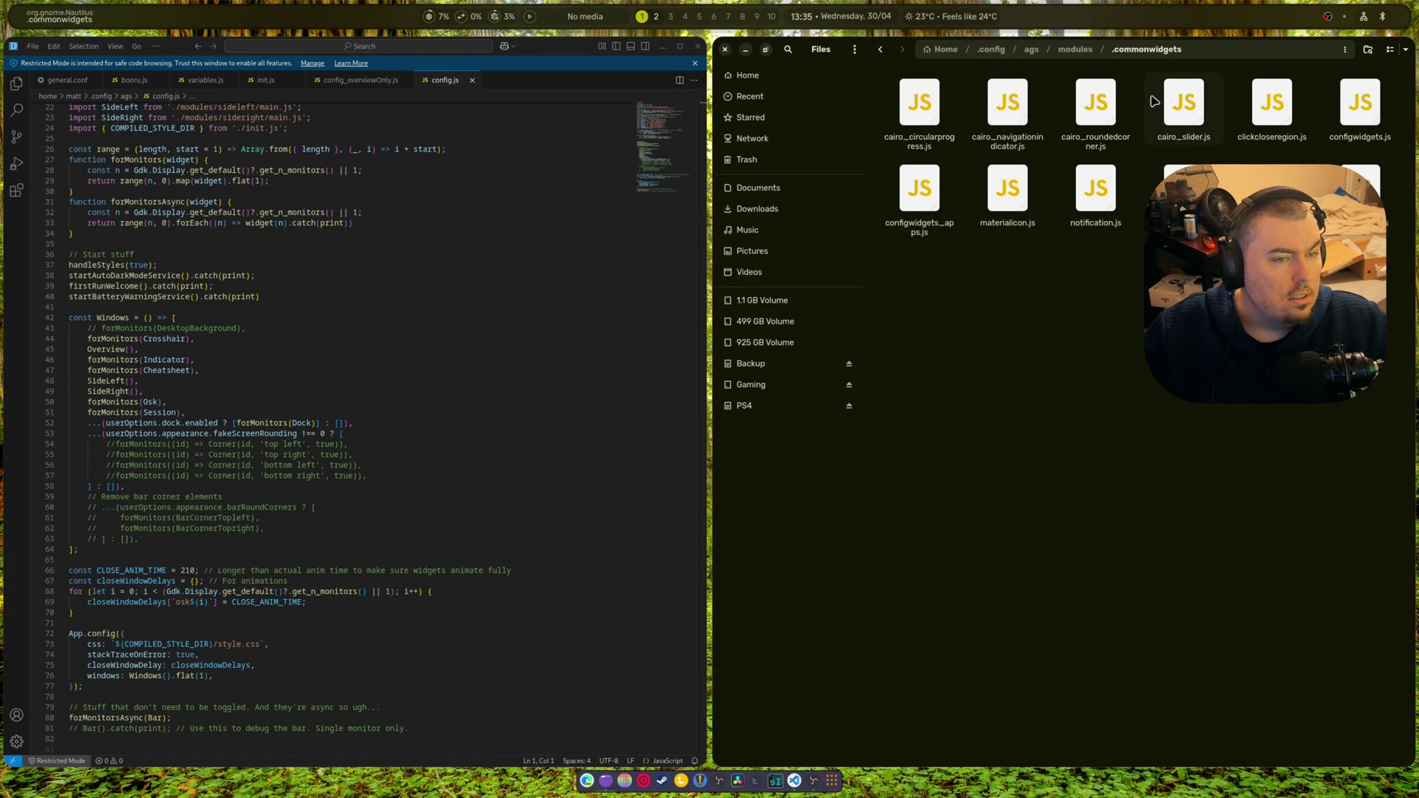
left_click(1075, 49)
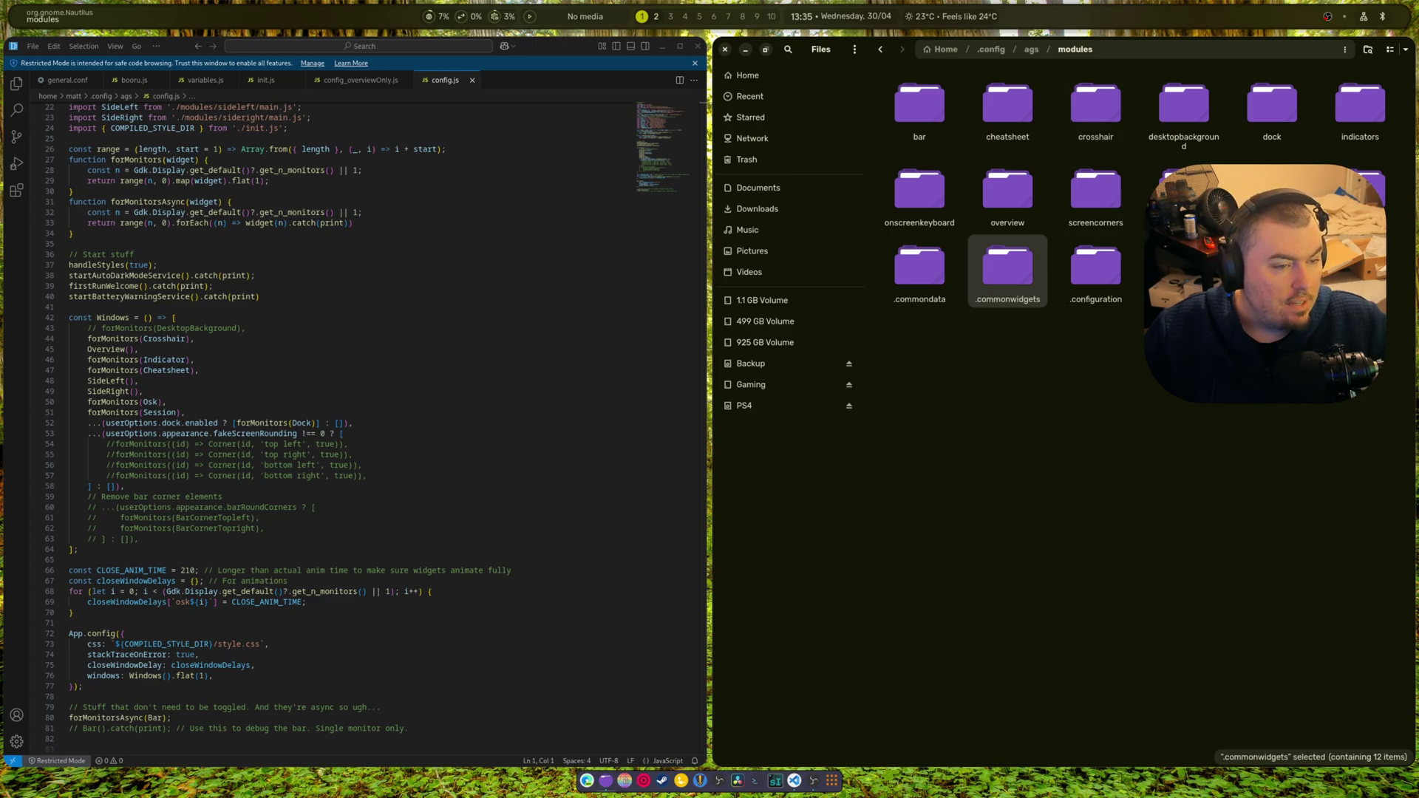
Open .widgetutils, briefly toggle the quick-toggles sidebar, then go back to modules.
key("Right")
key("Right")
key("Return")
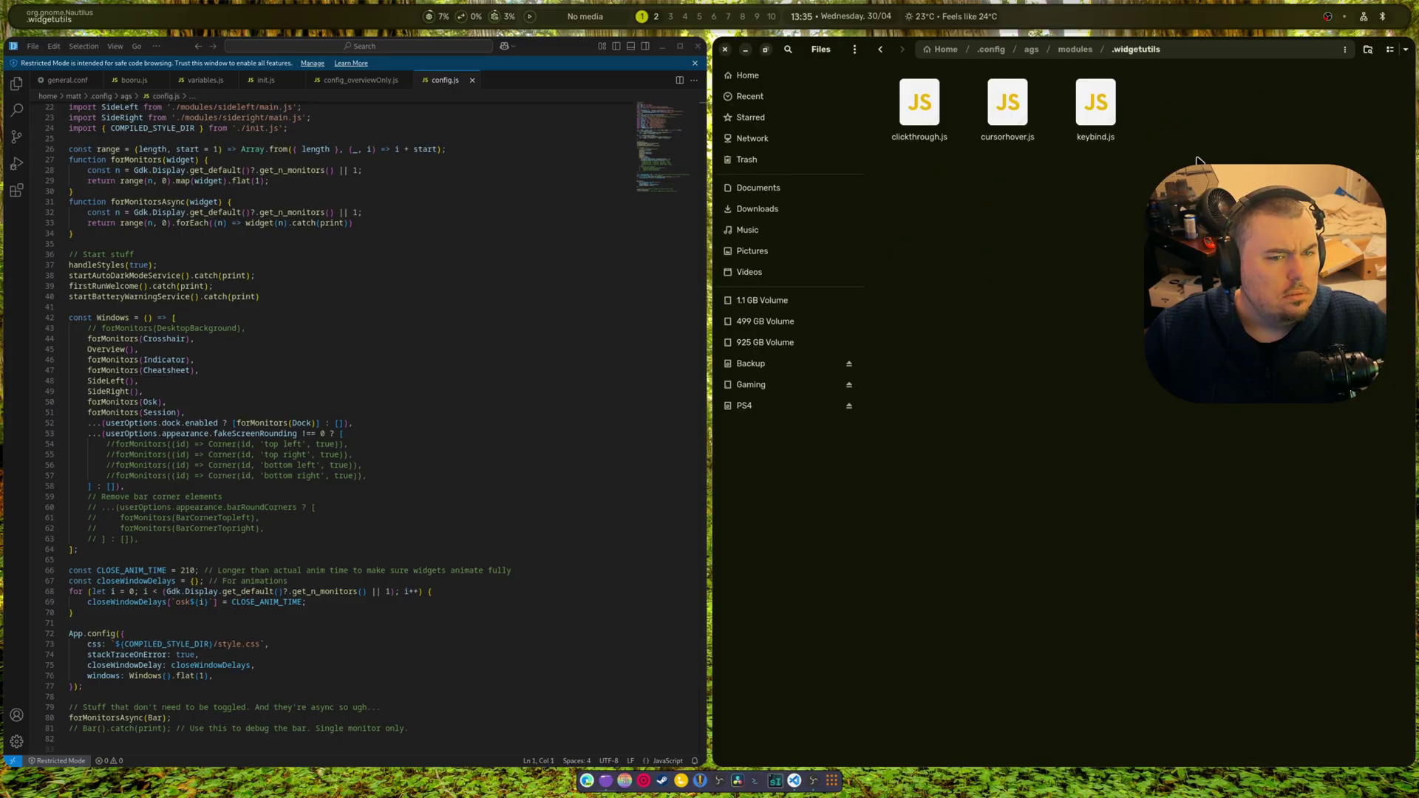
left_click(946, 18)
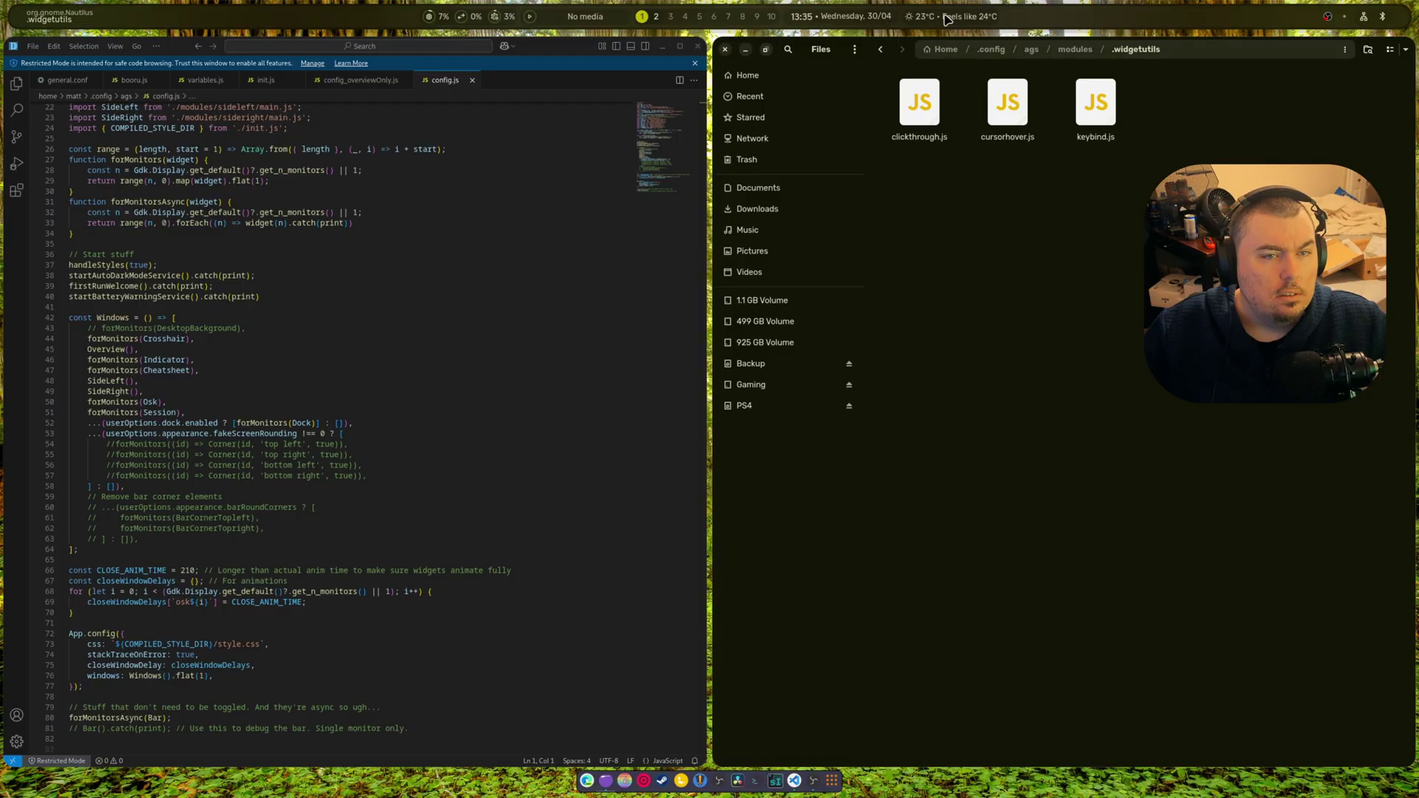
left_click(946, 19)
left_click(1064, 50)
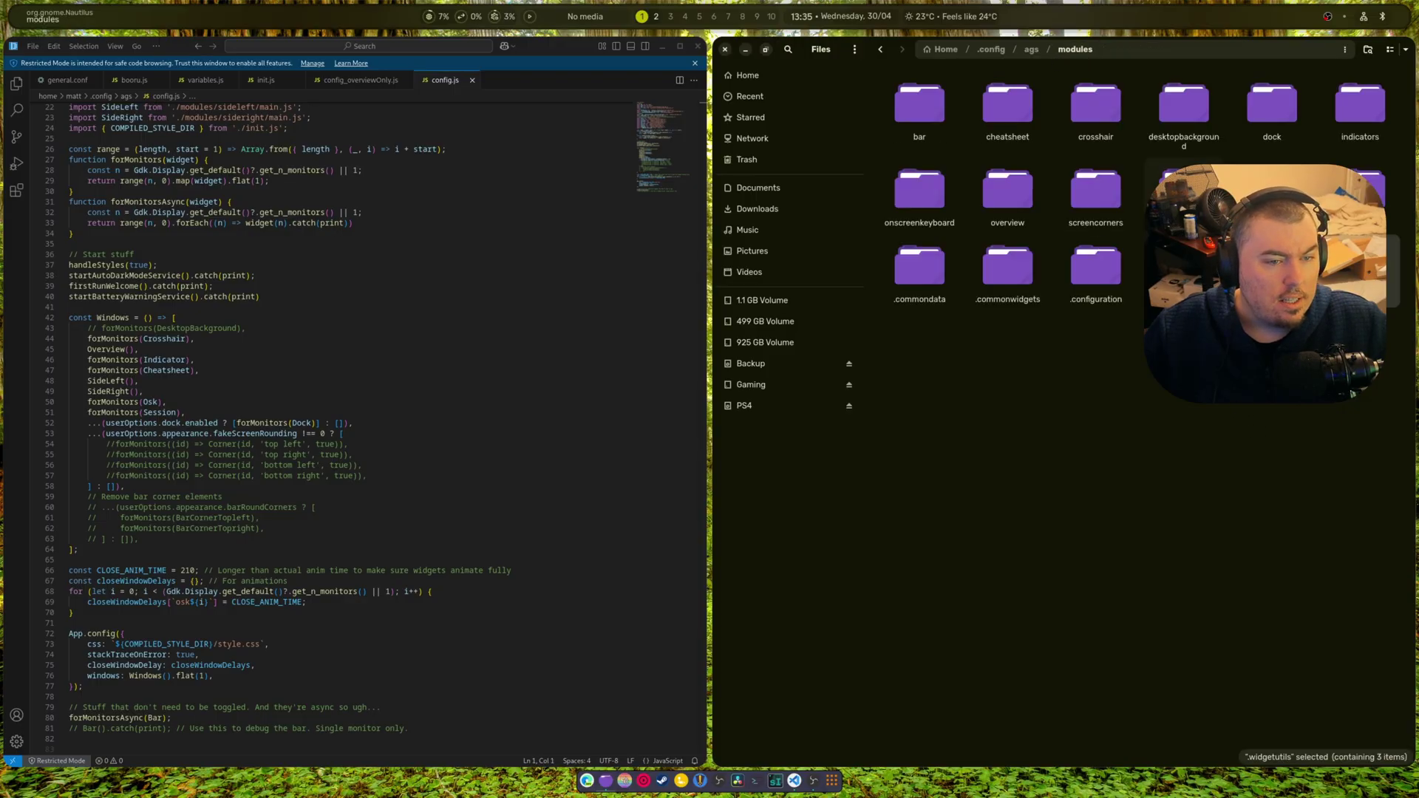
Peek into session, then open modules/bar/normal and select music.js, spaceleft.js and spaceright.js.
double_click(1183, 191)
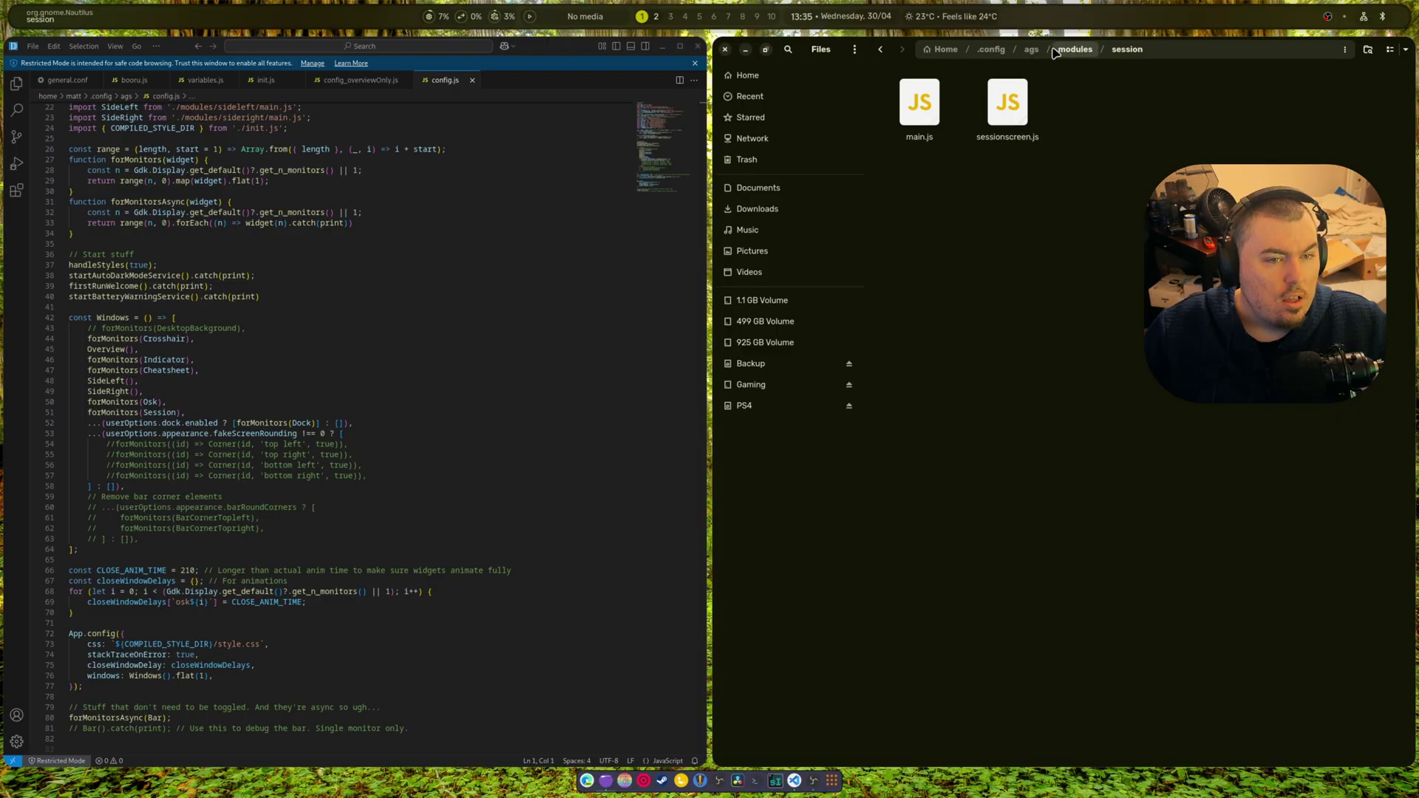
left_click(1075, 50)
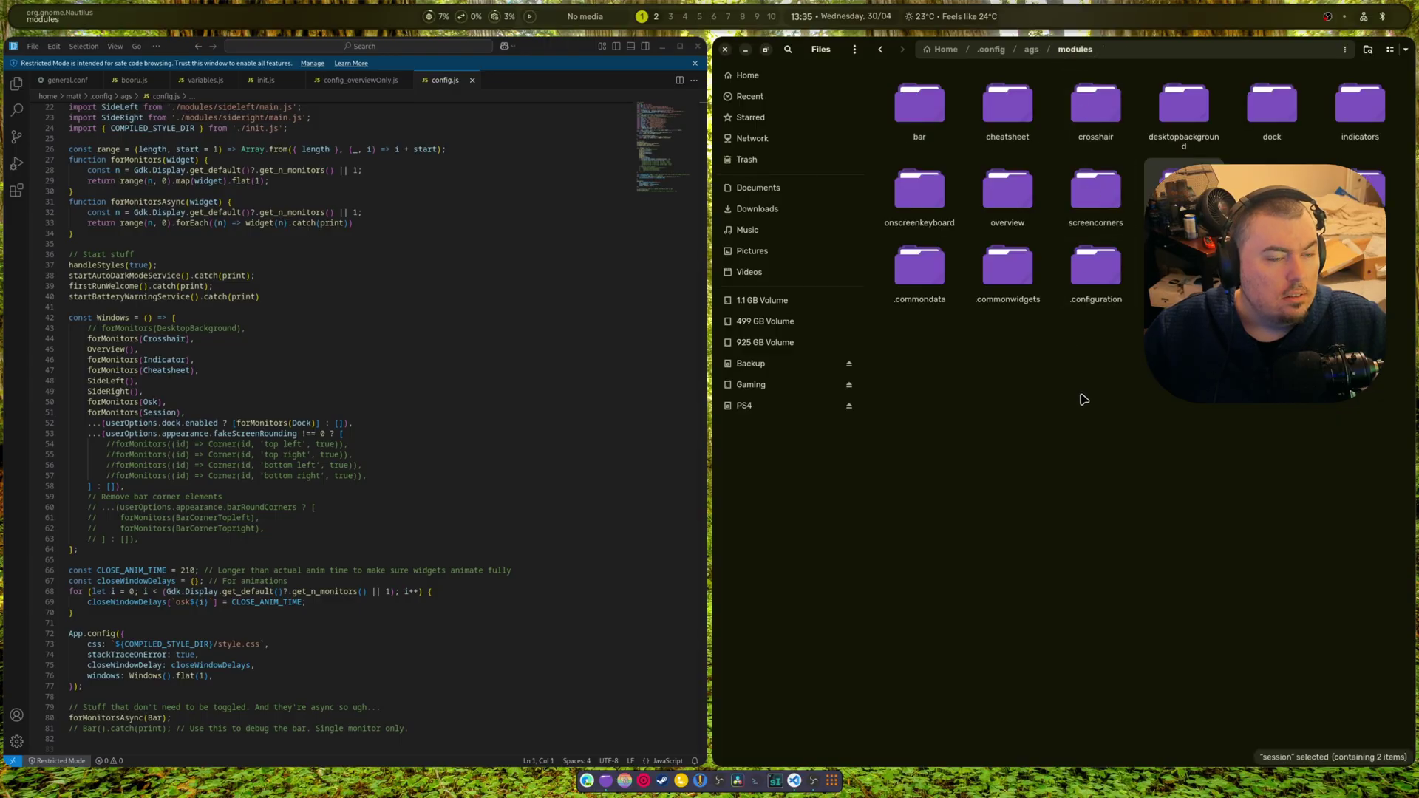
double_click(928, 90)
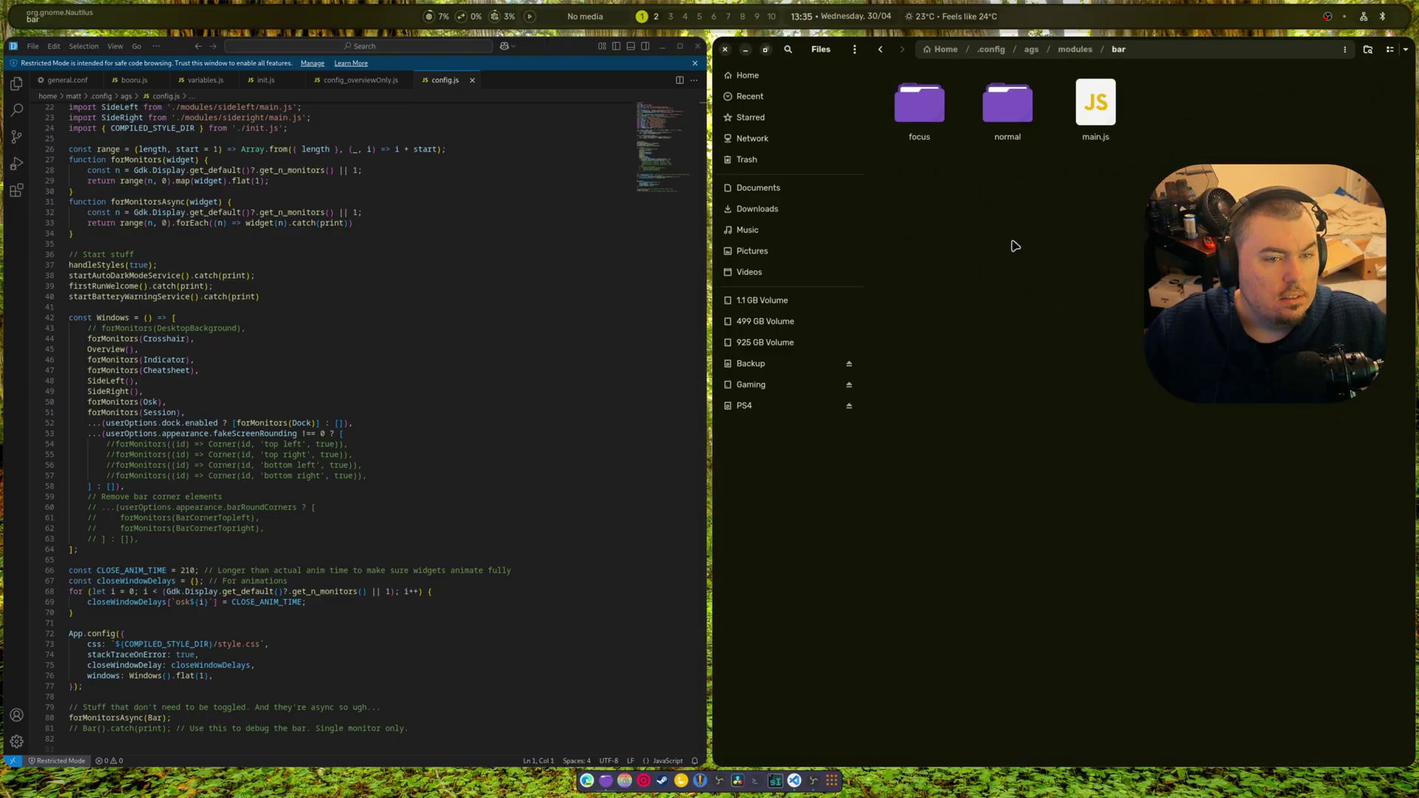
double_click(988, 133)
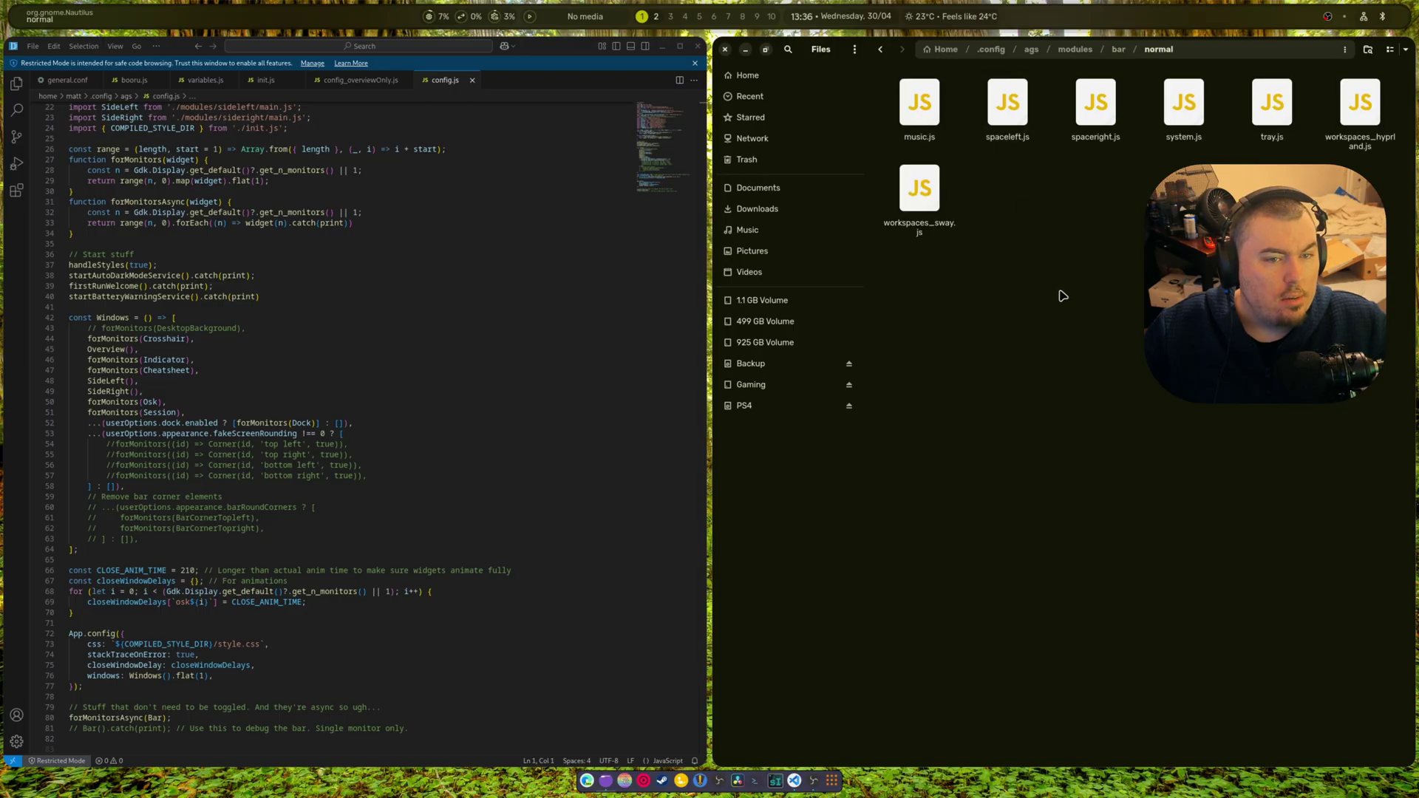
left_click(933, 130)
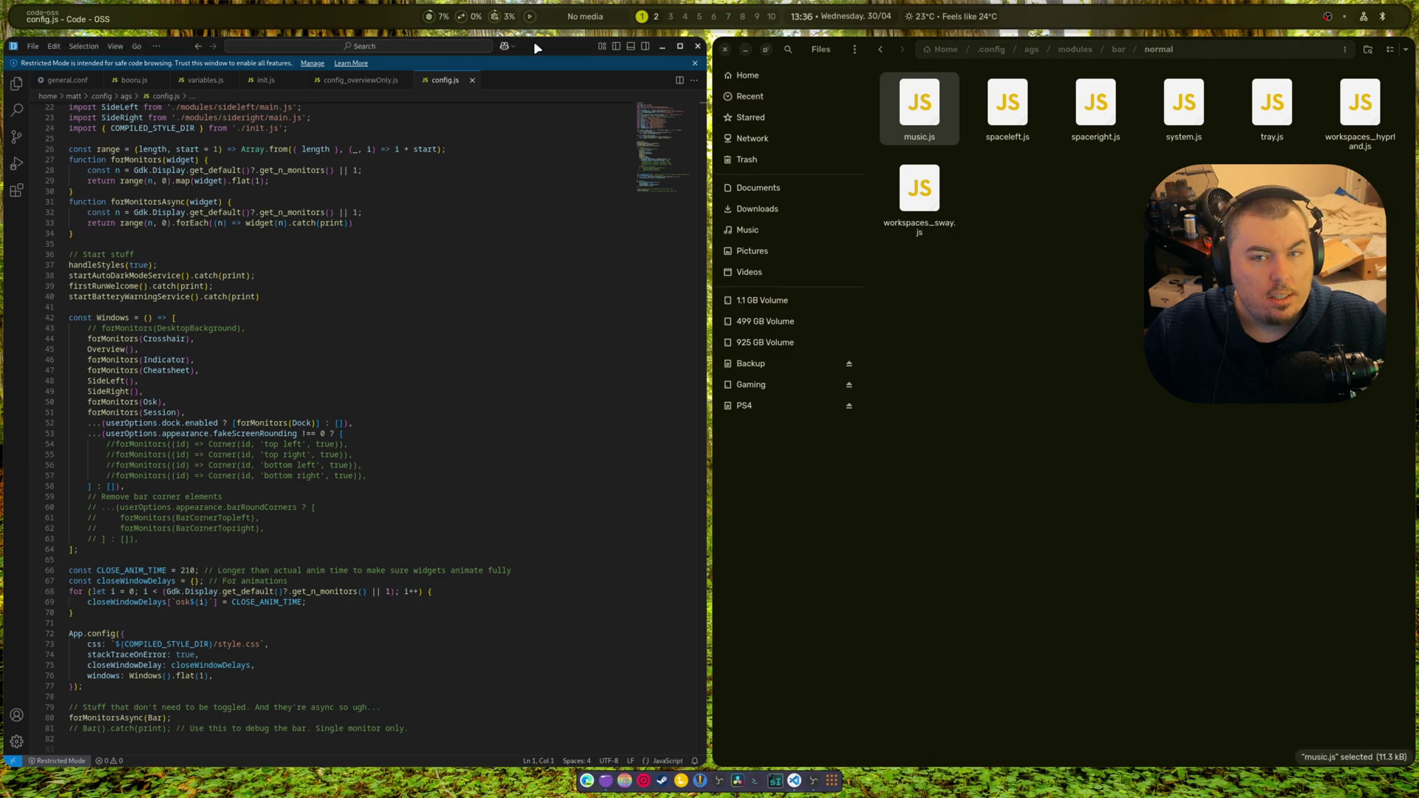
left_click(1008, 111)
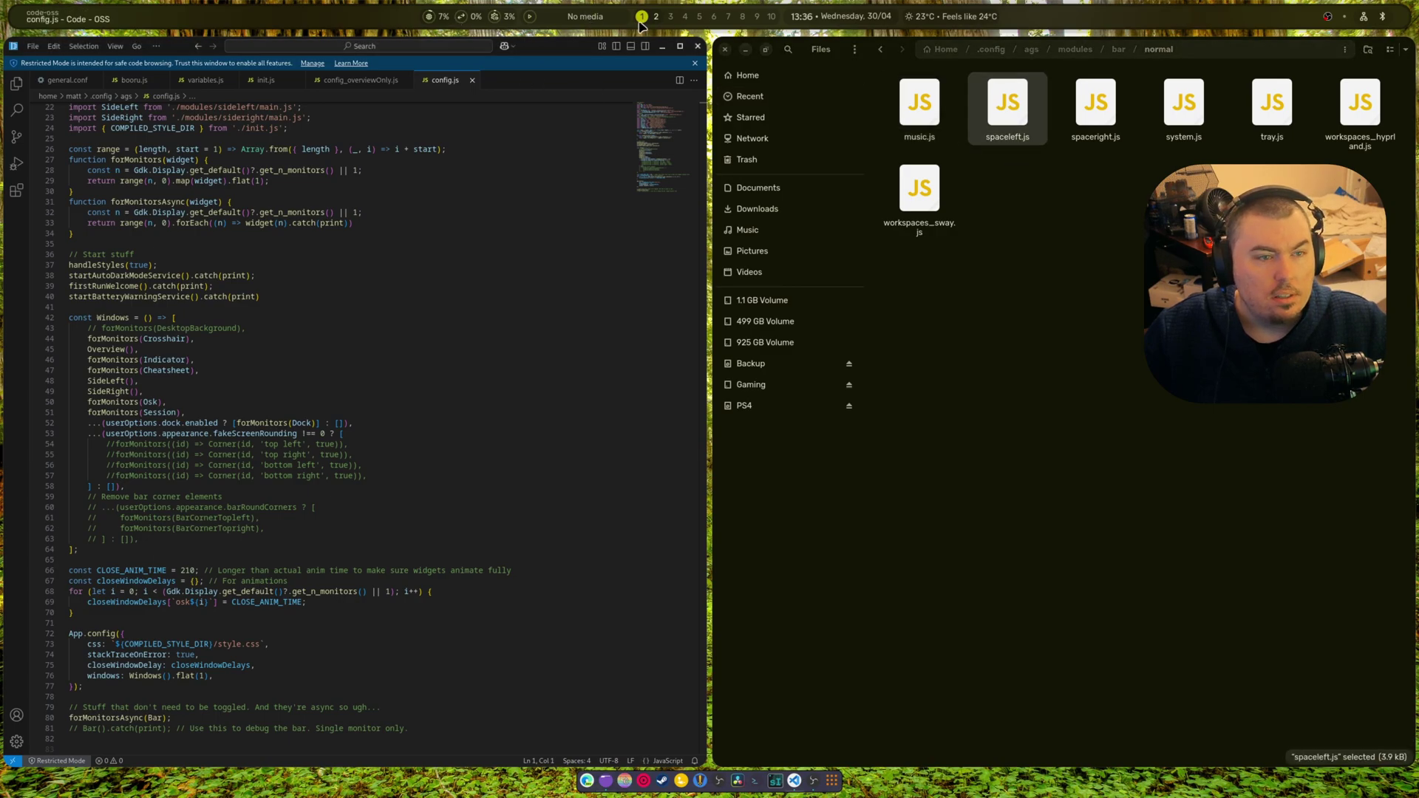
left_click(1084, 105)
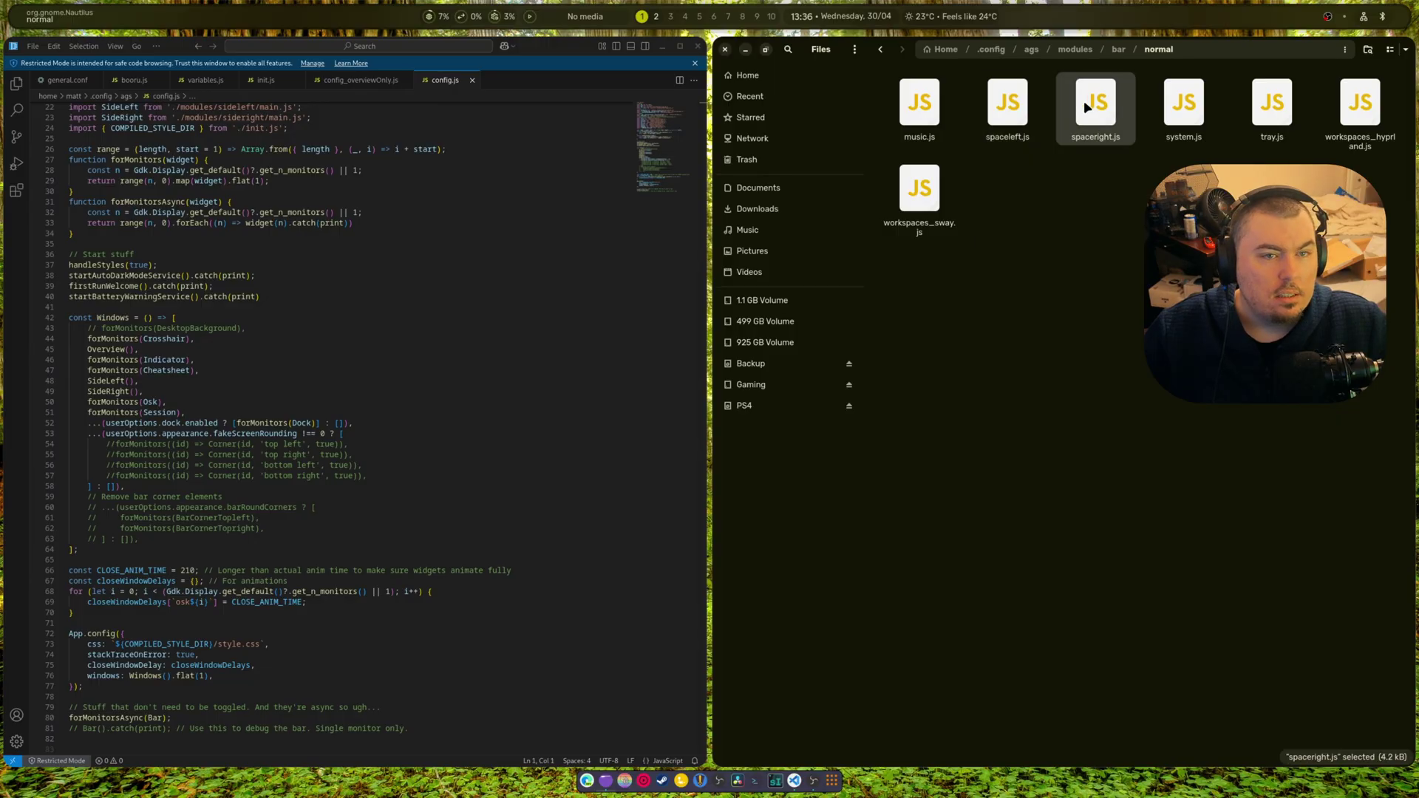
Open spaceright.js in Code - OSS and scroll through its code.
right_click(1084, 101)
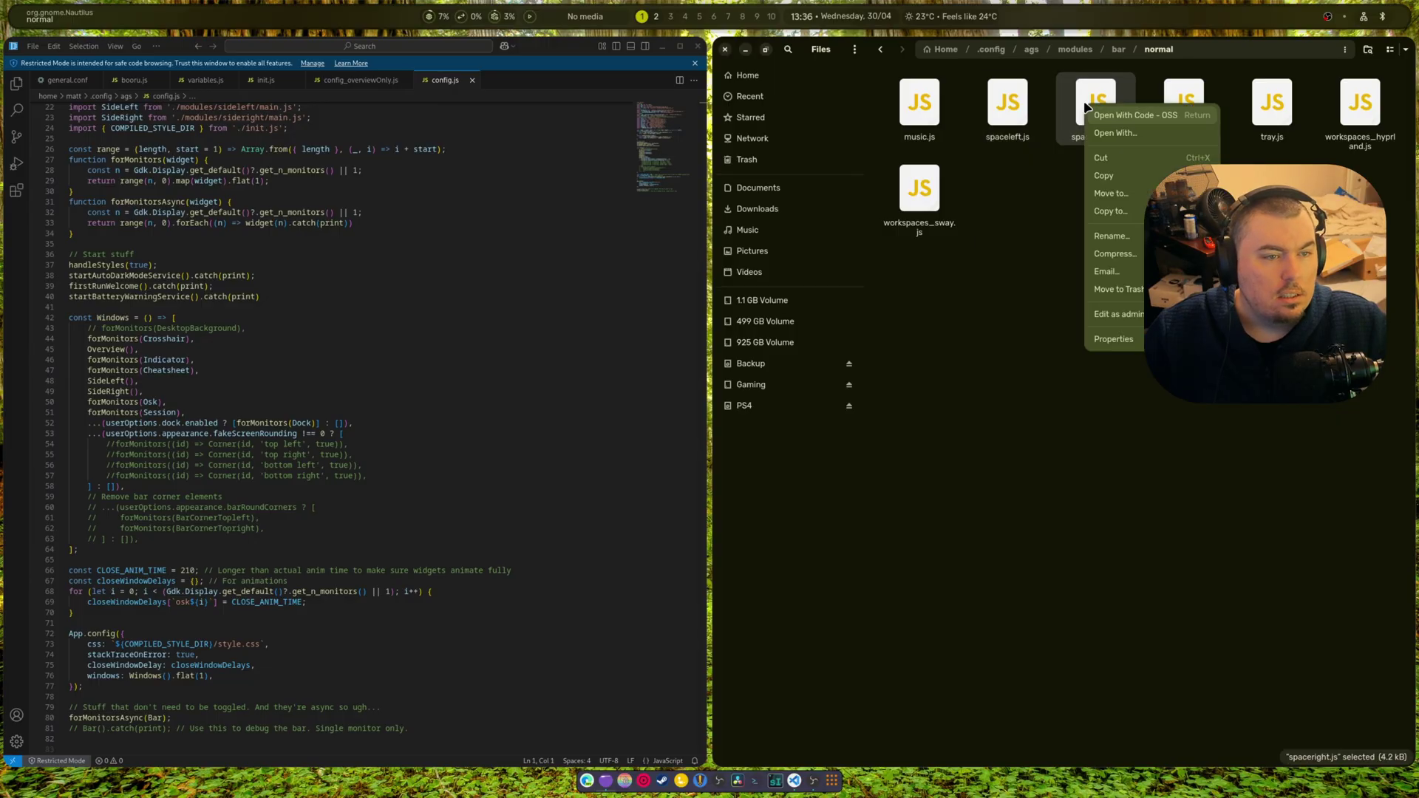
left_click(1116, 118)
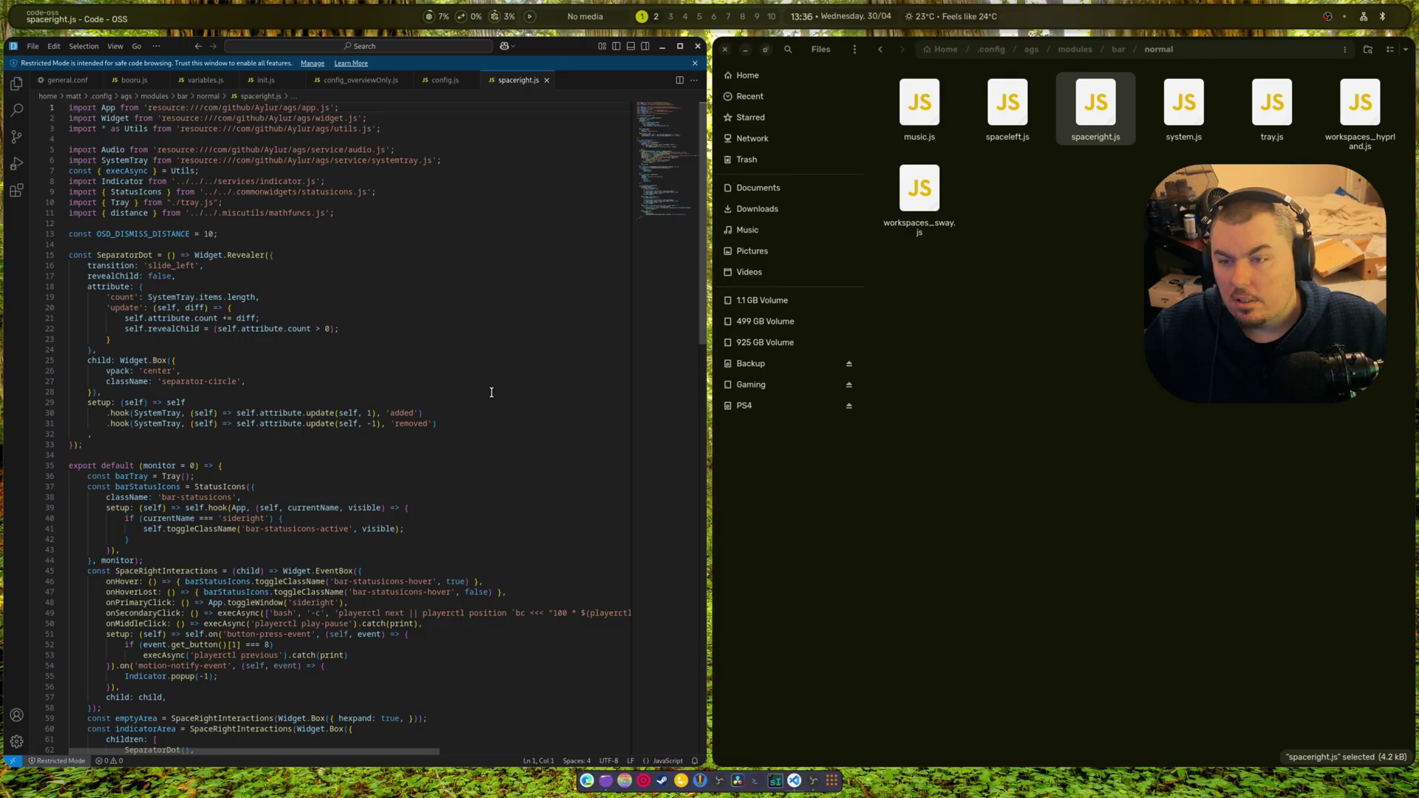
scroll(491, 392, "down", 3)
scroll(491, 392, "down", 4)
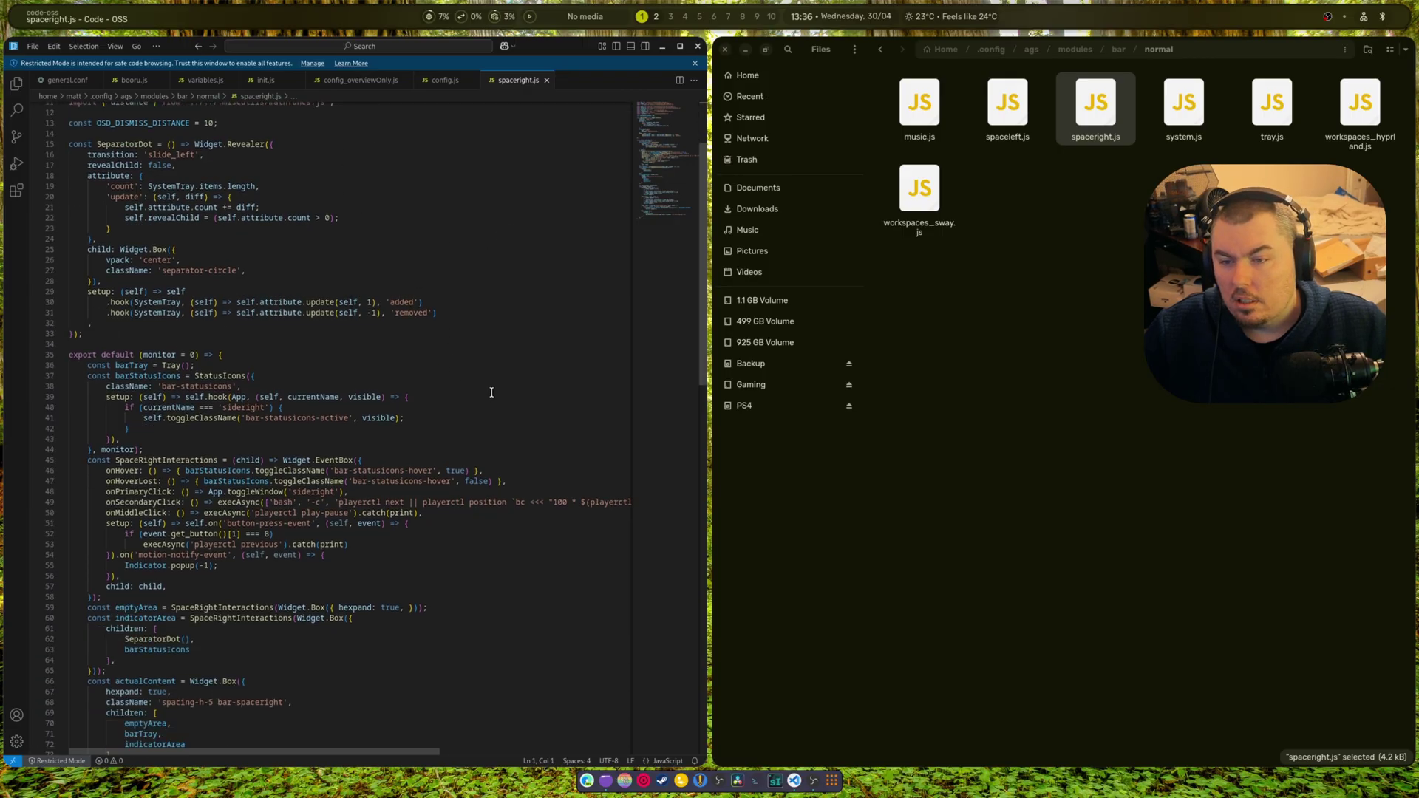
scroll(491, 392, "down", 2)
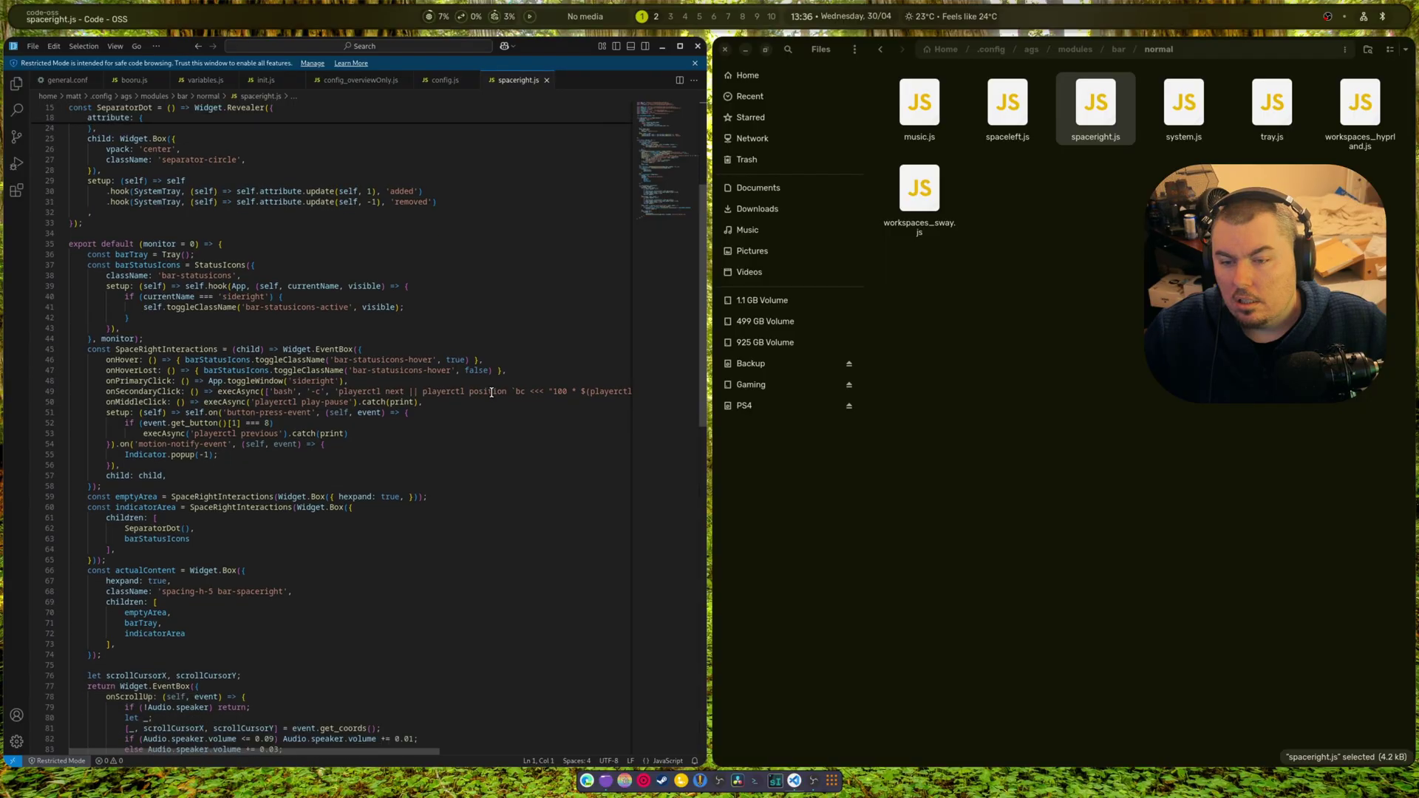
scroll(491, 392, "down", 4)
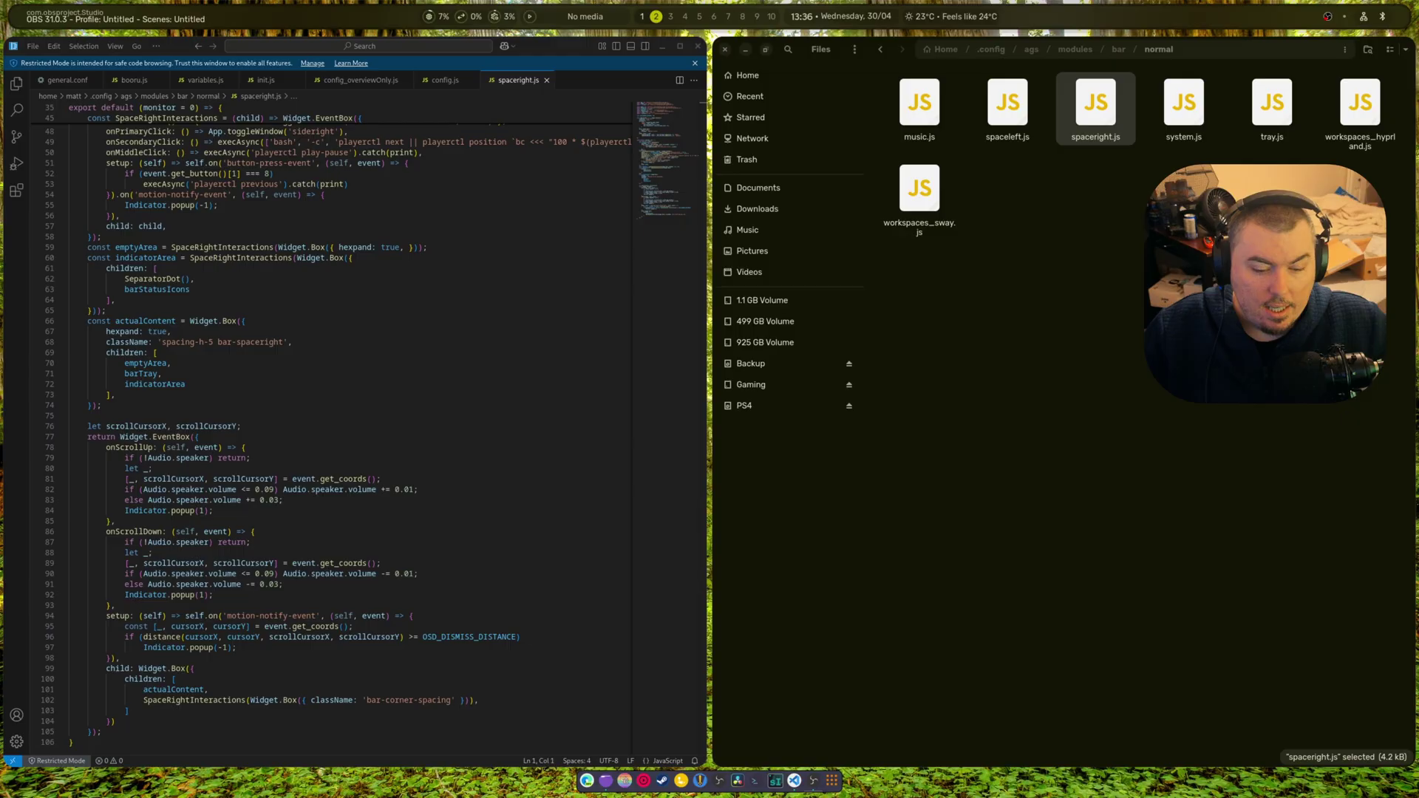
Launch Cursor from the app launcher and close the Files window.
left_click(831, 780)
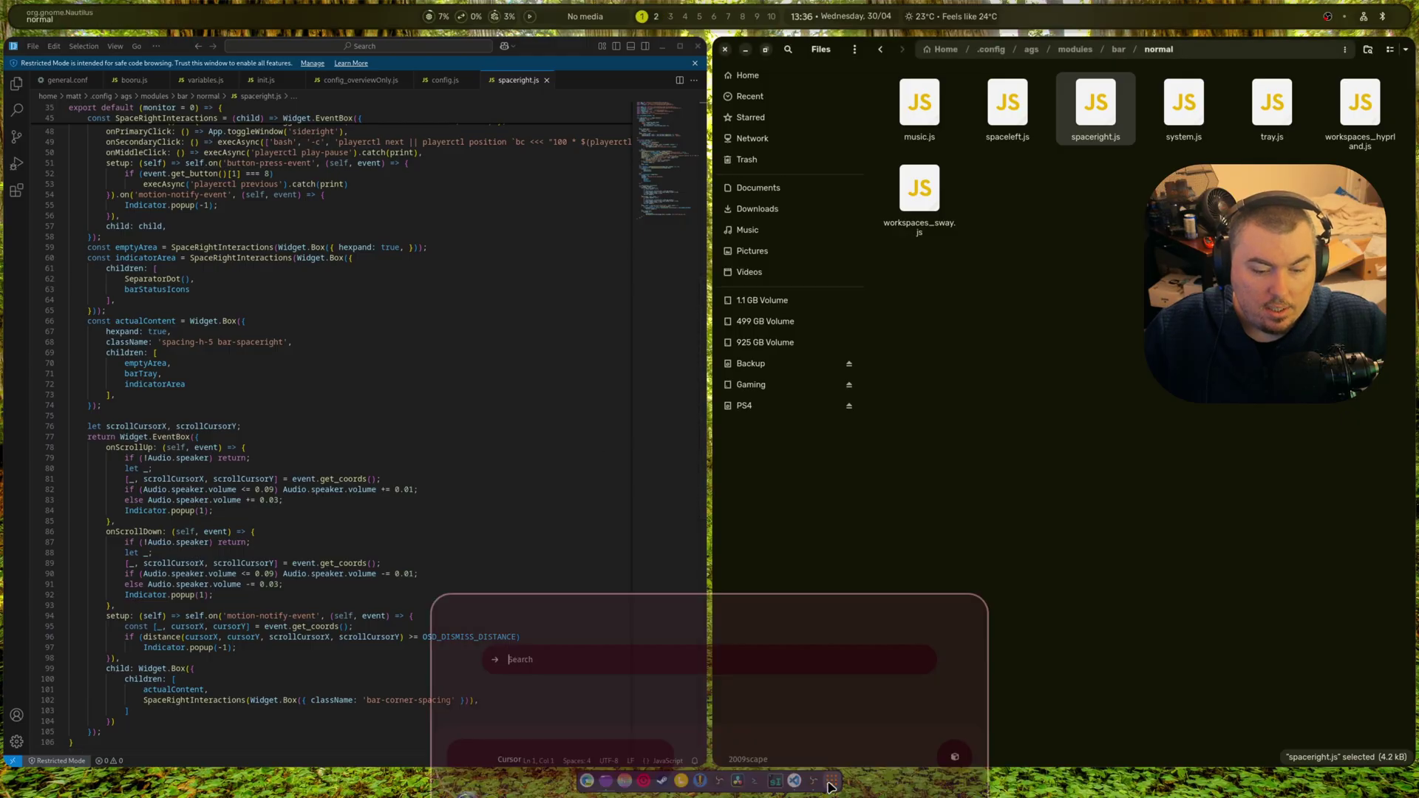
left_click(564, 386)
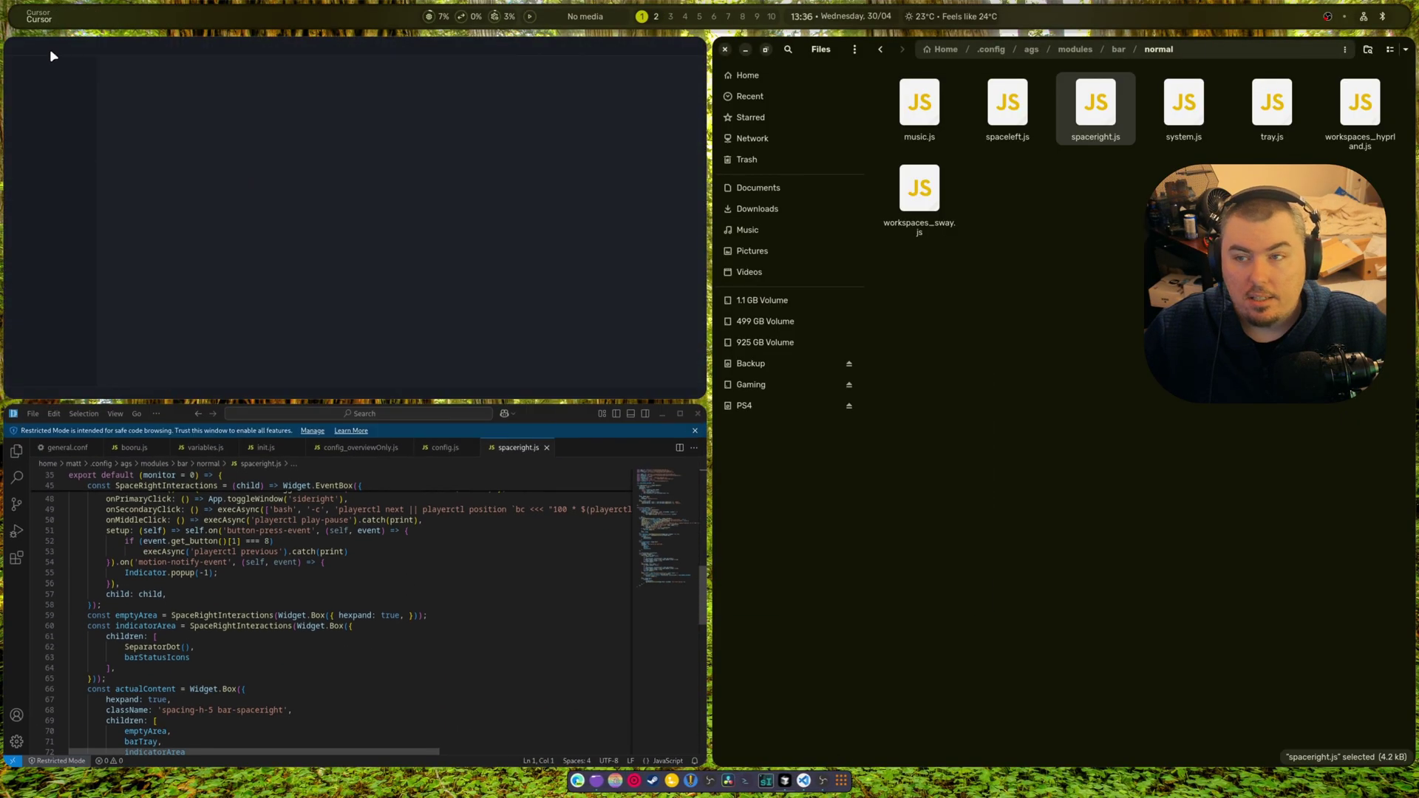
left_click(724, 49)
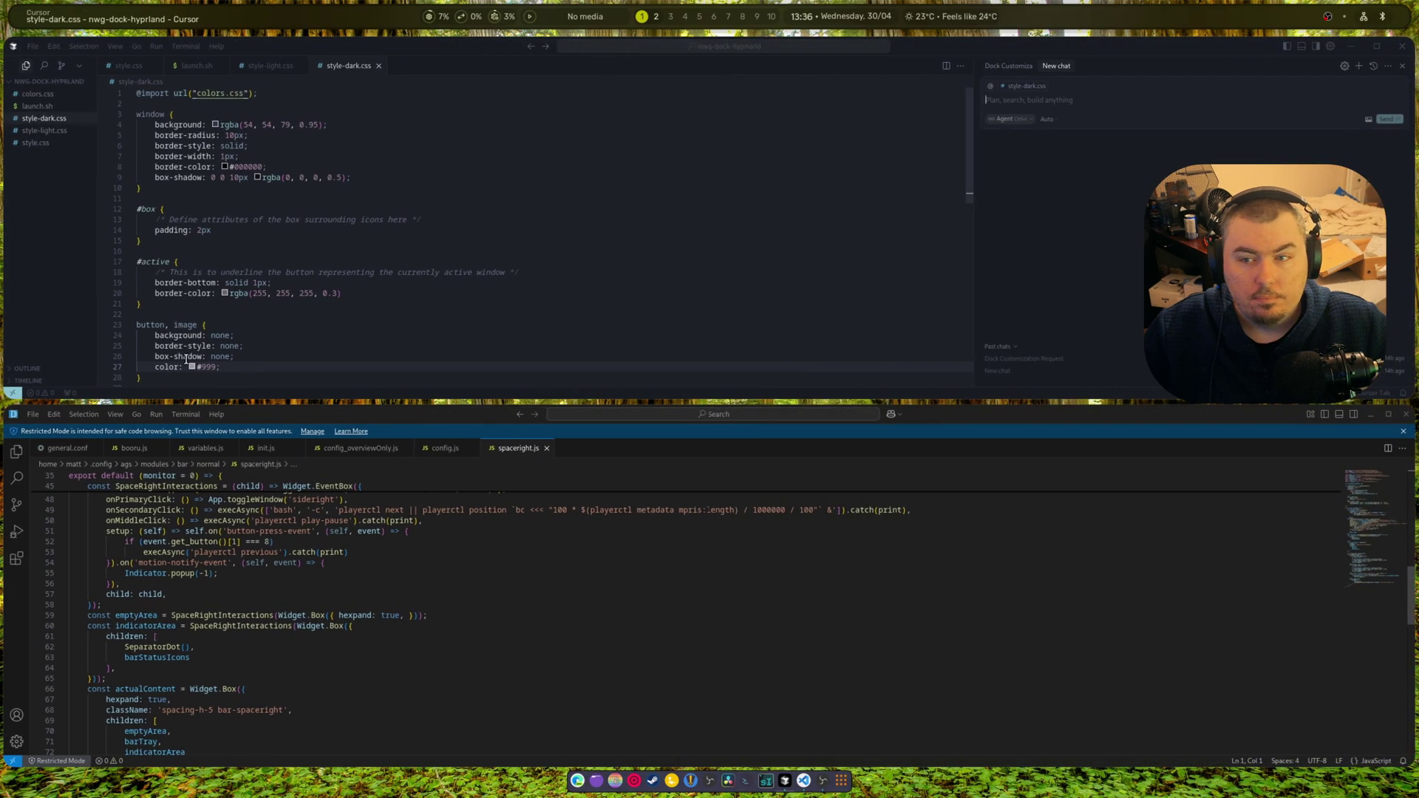
Close Code - OSS and open ~/.config/ags as Cursor's project folder via File > Open Folder.
left_click(1402, 414)
left_click(32, 46)
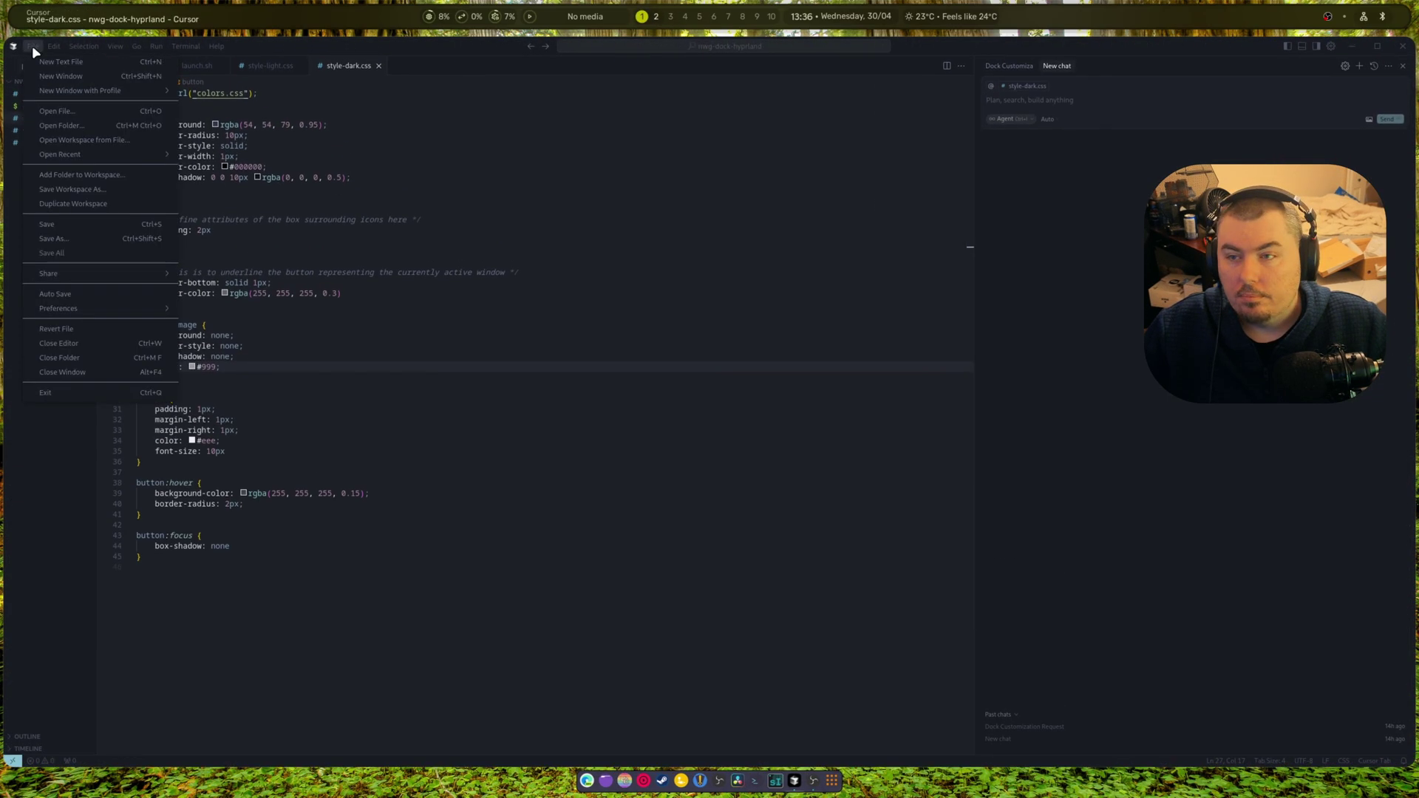
left_click(62, 126)
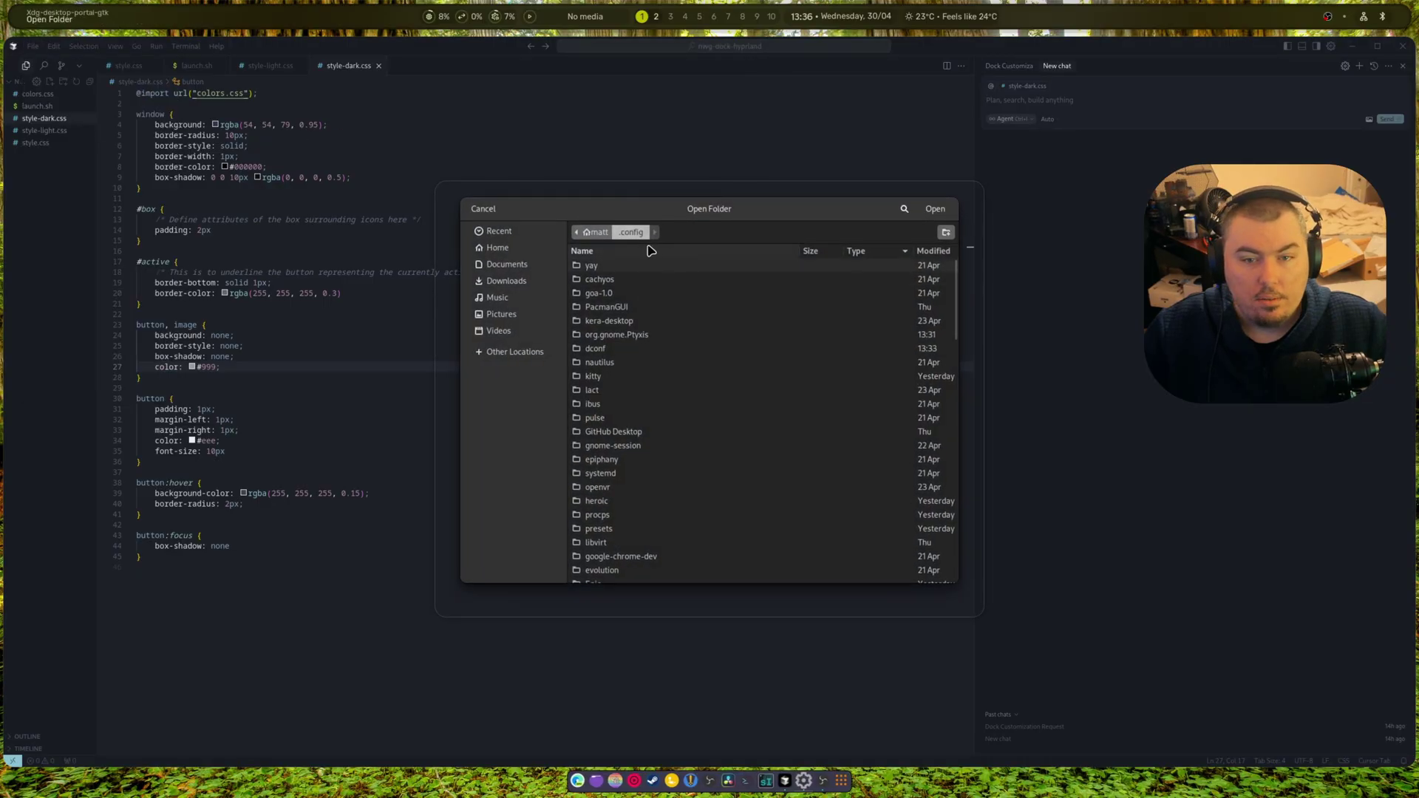
scroll(661, 355, "down", 10)
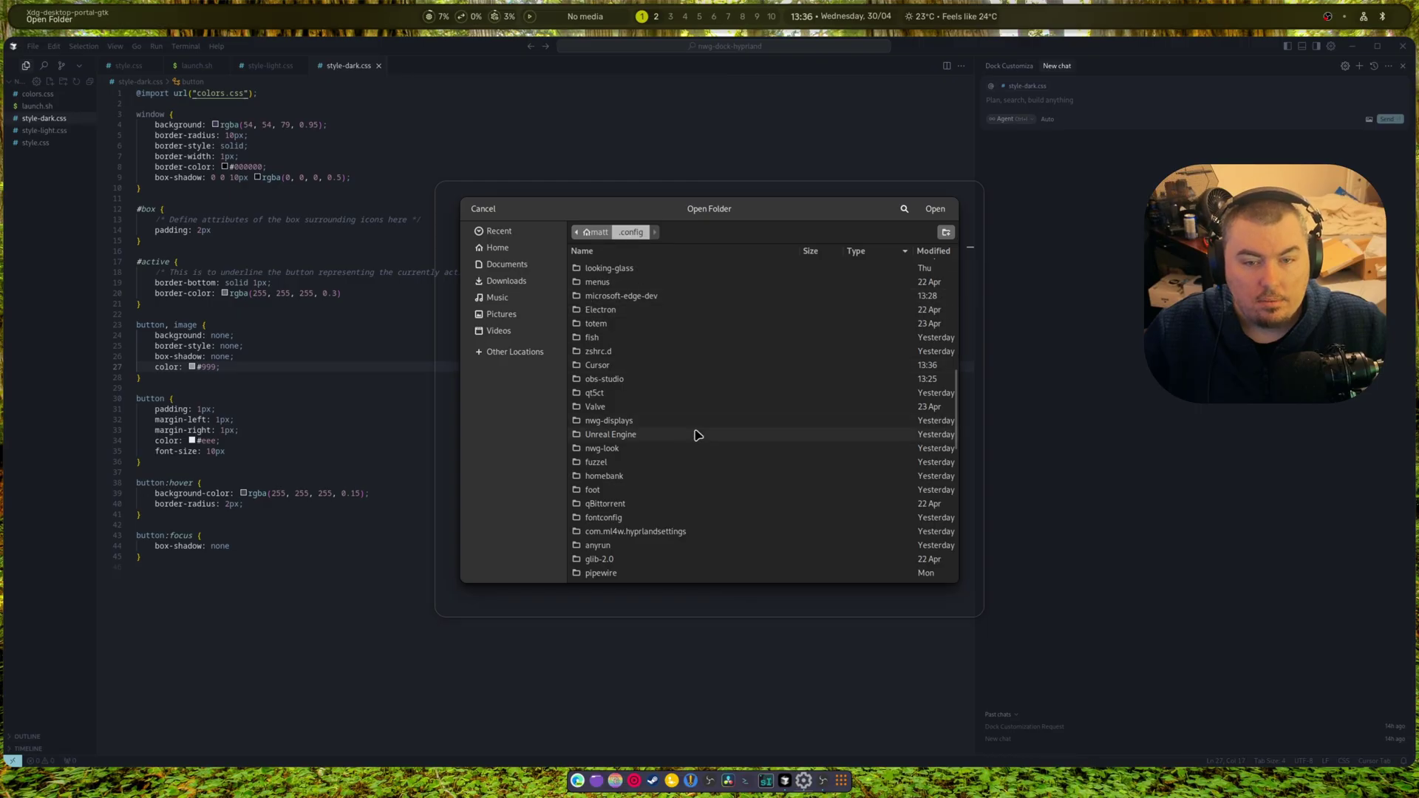
scroll(695, 431, "up", 10)
left_click(658, 251)
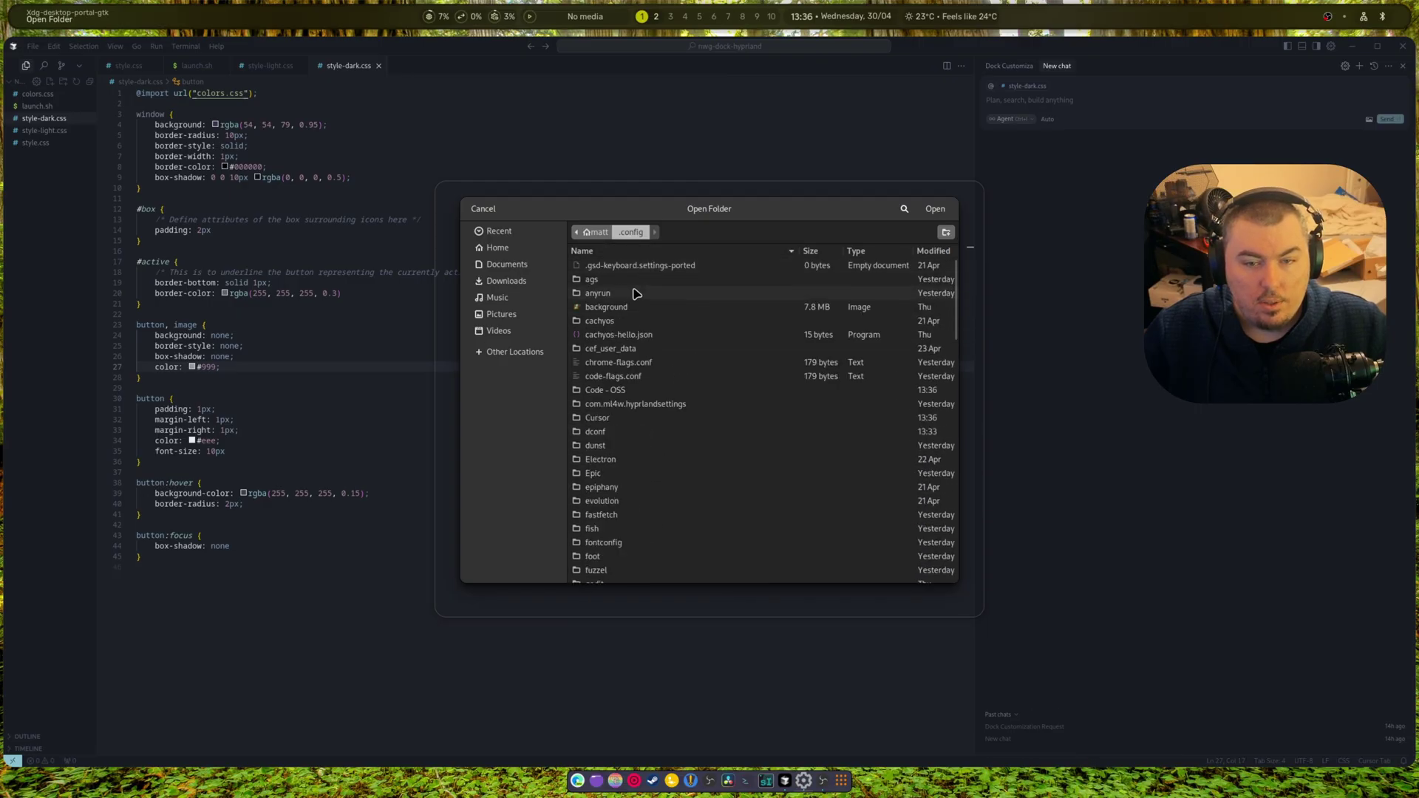
left_click(629, 281)
left_click(935, 208)
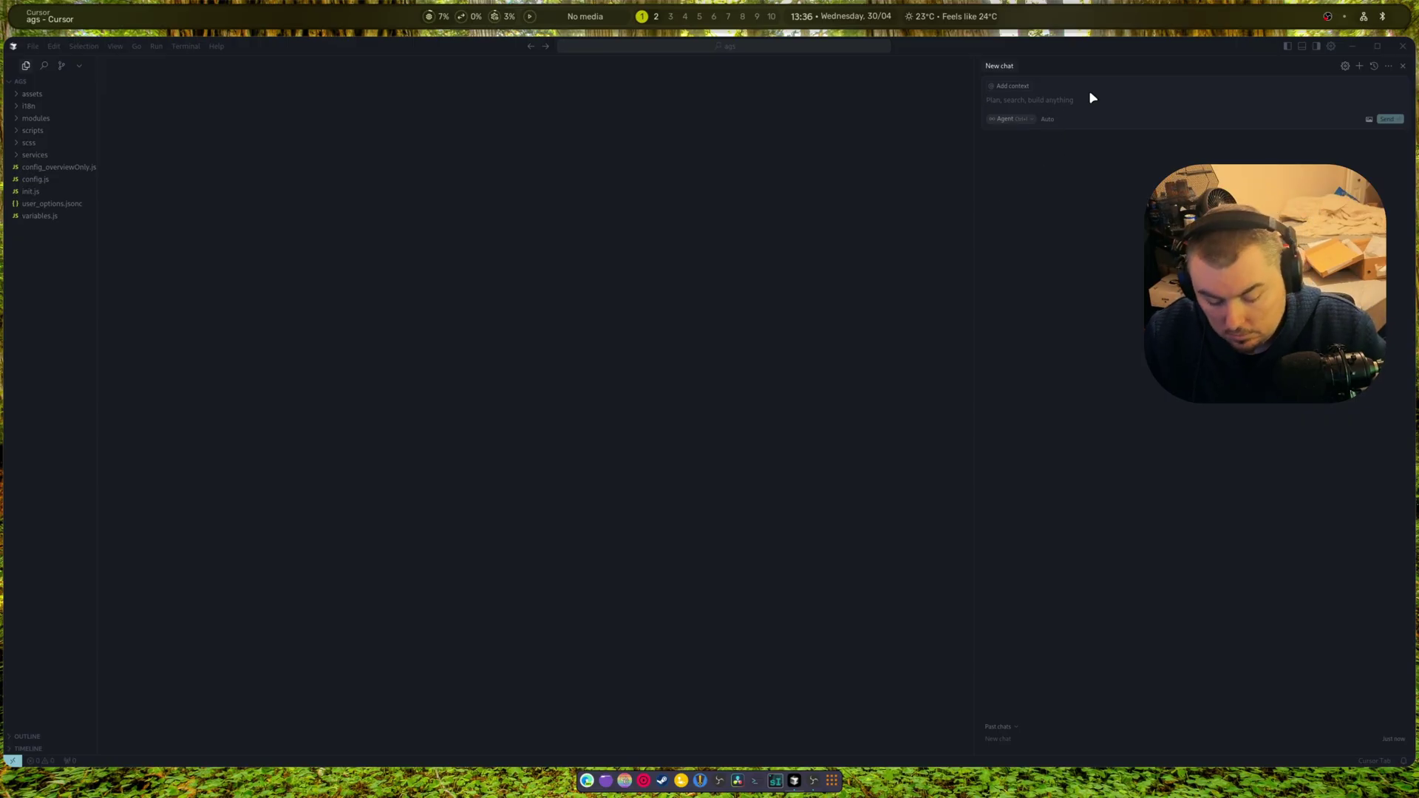
Ask Cursor's AI chat to search the project for the files handling weather and time.
type("search thes")
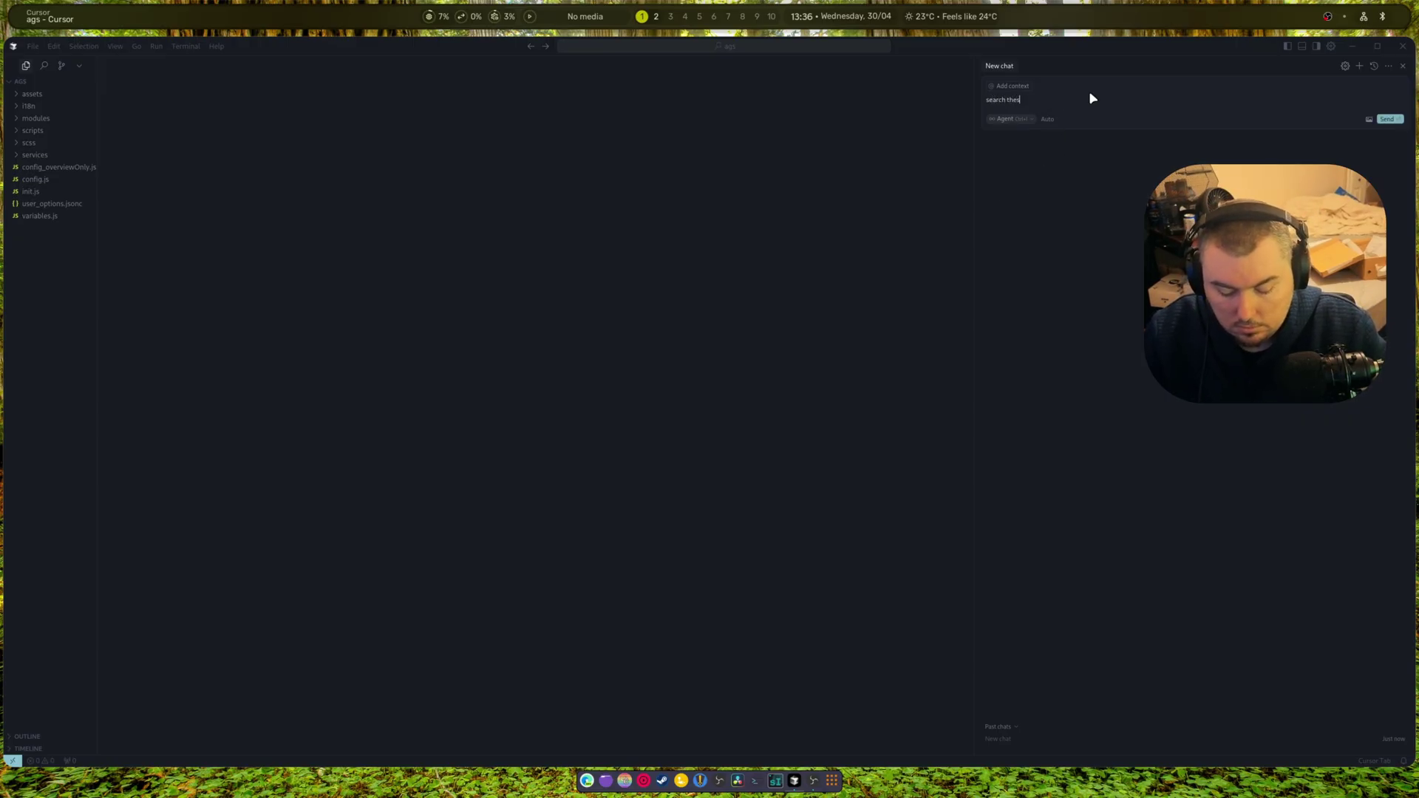
type("e files and fgind me")
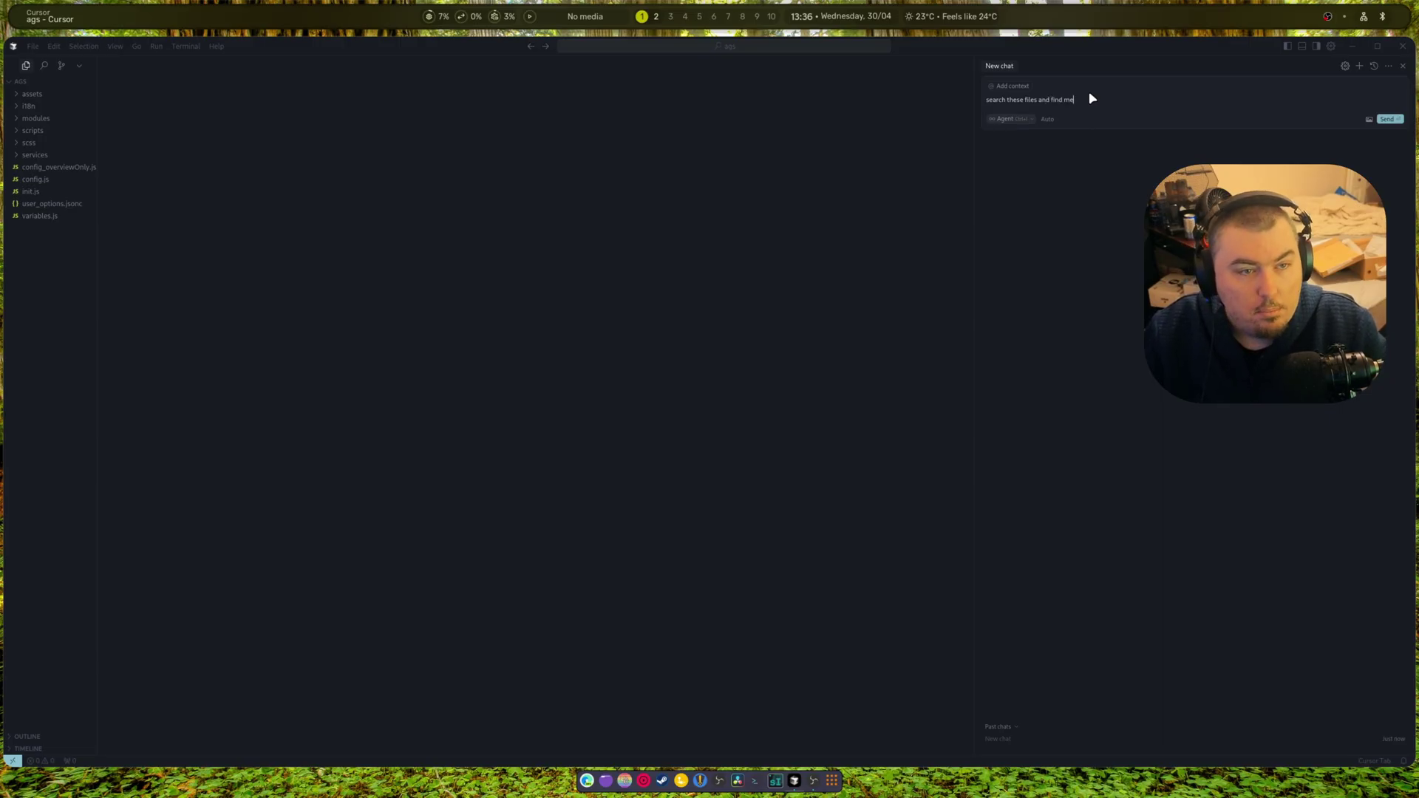
type(" and")
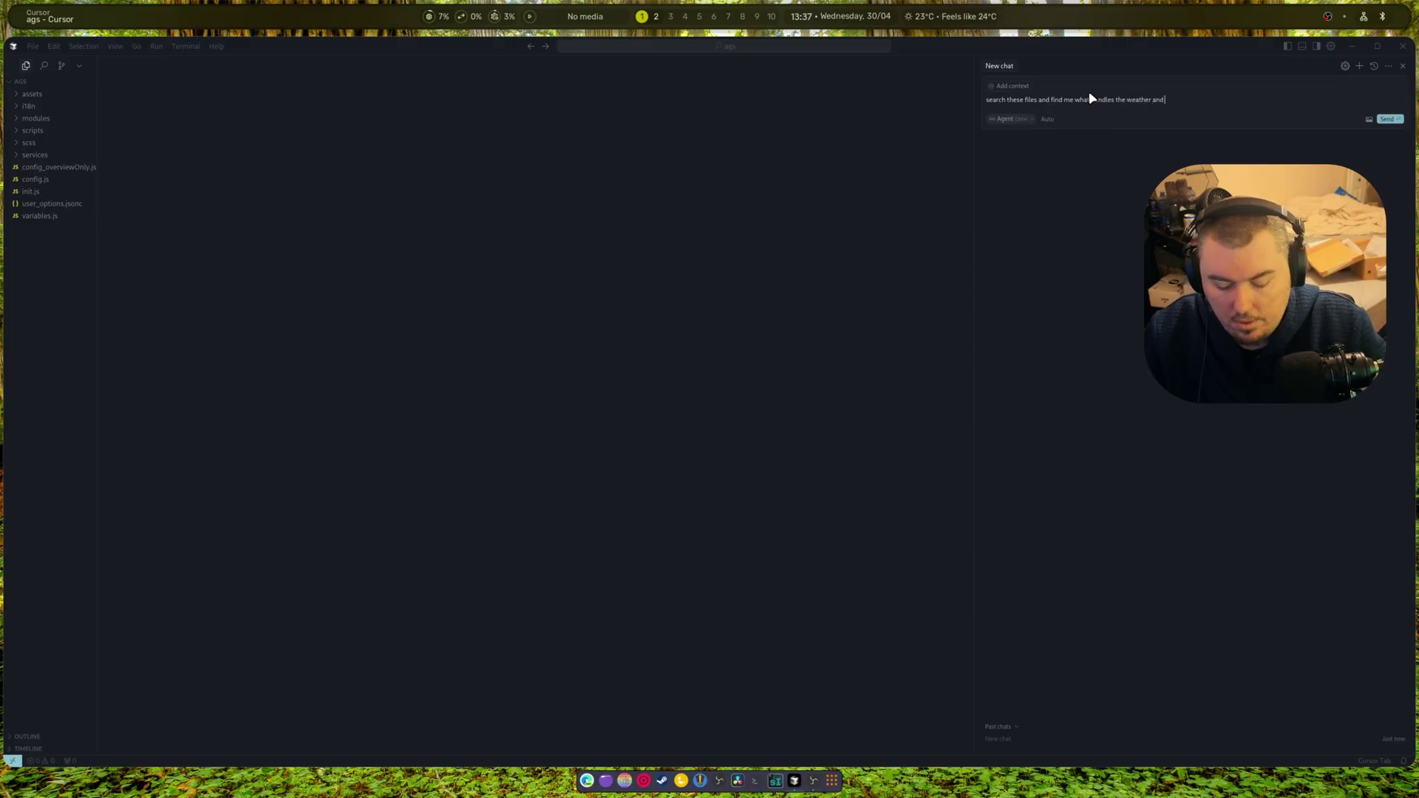
type("e")
key("Return")
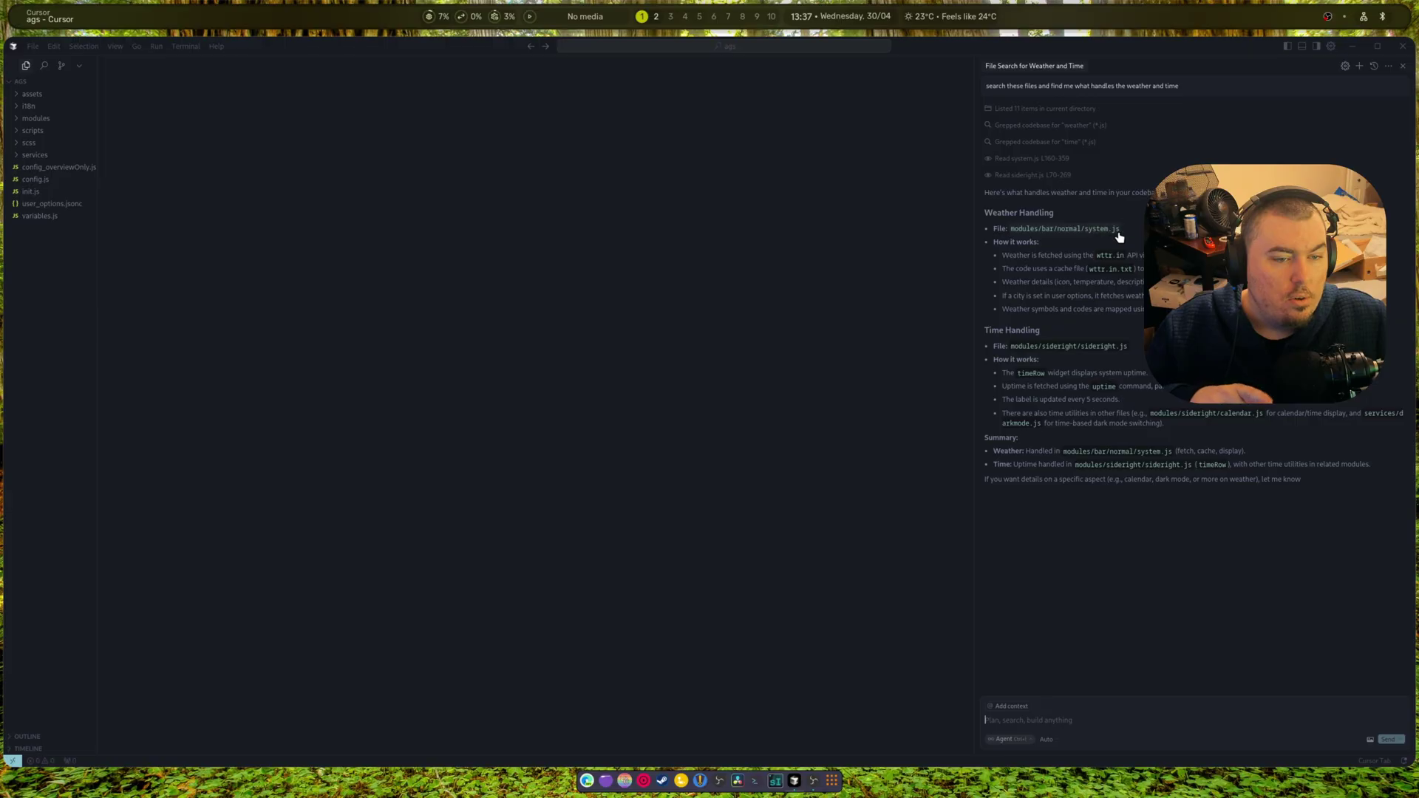
Open Files, navigate to ~/.config/ags/modules/bar/normal, and open system.js.
left_click(606, 780)
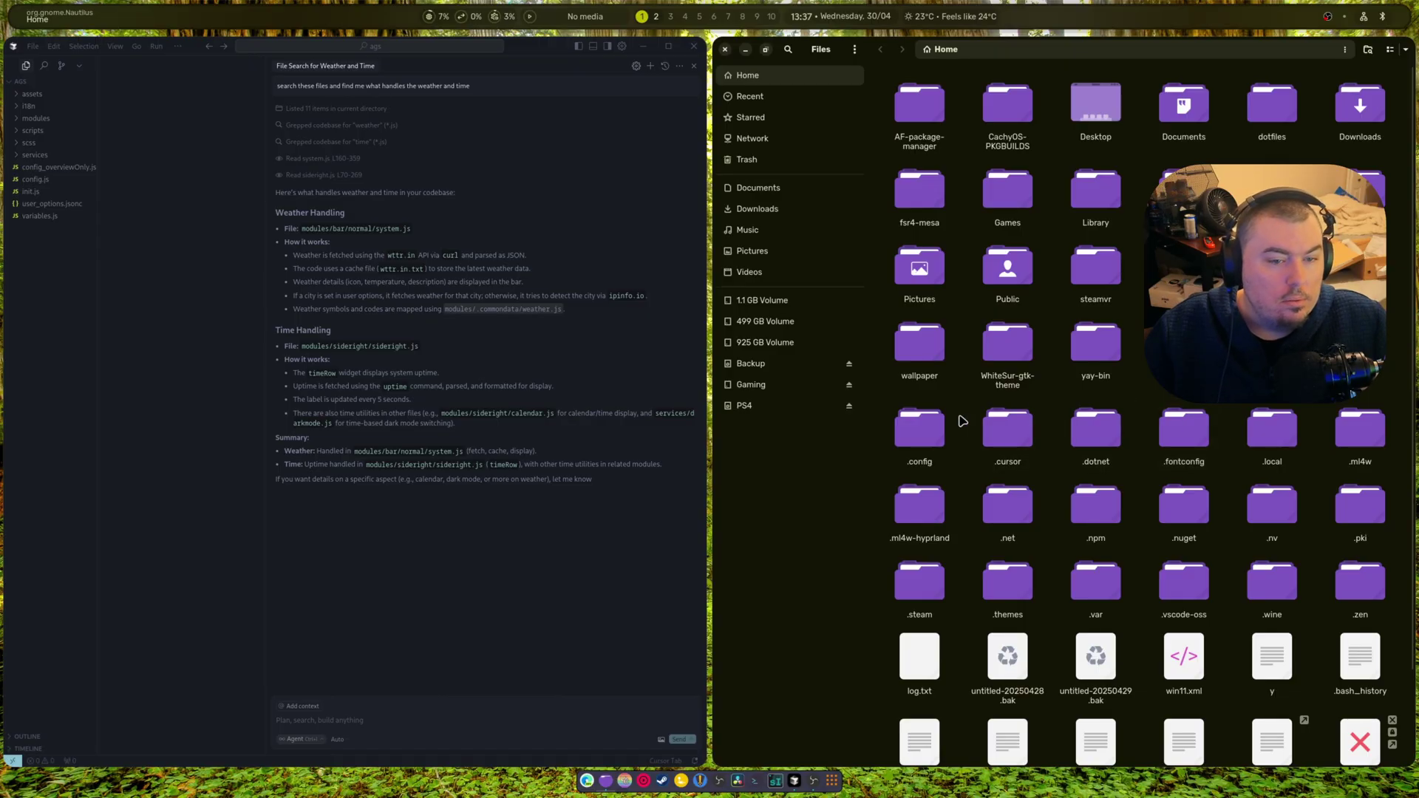
double_click(931, 447)
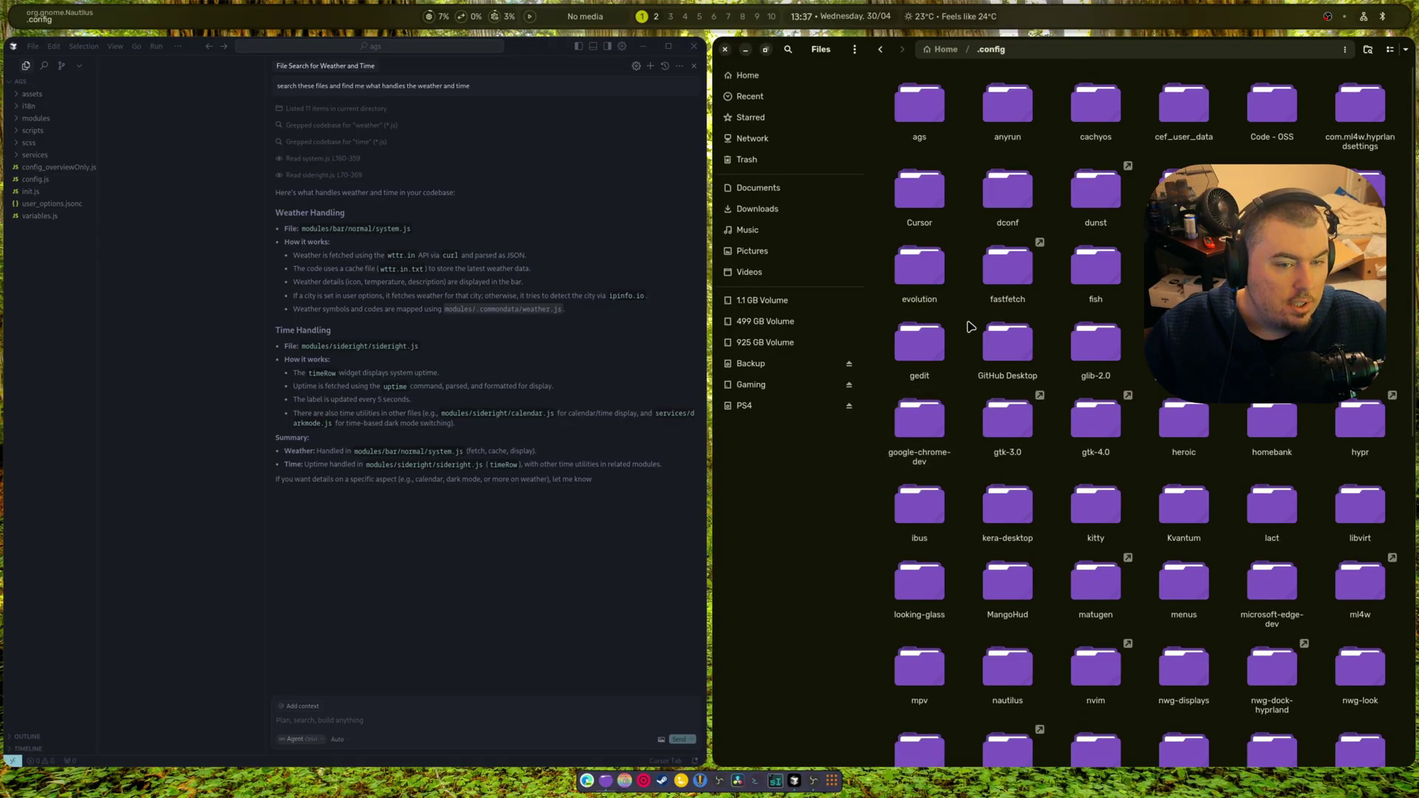
double_click(933, 131)
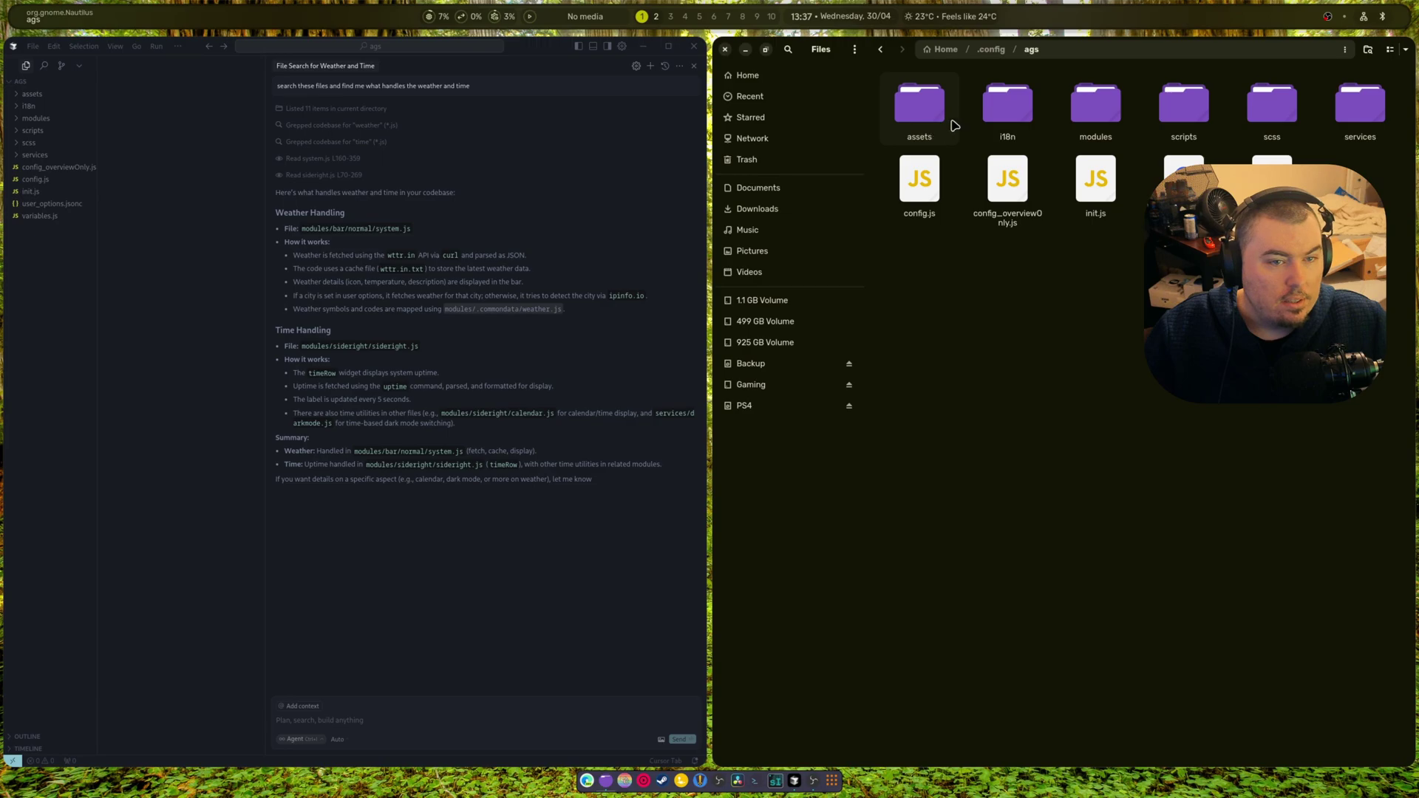
double_click(1092, 117)
double_click(909, 136)
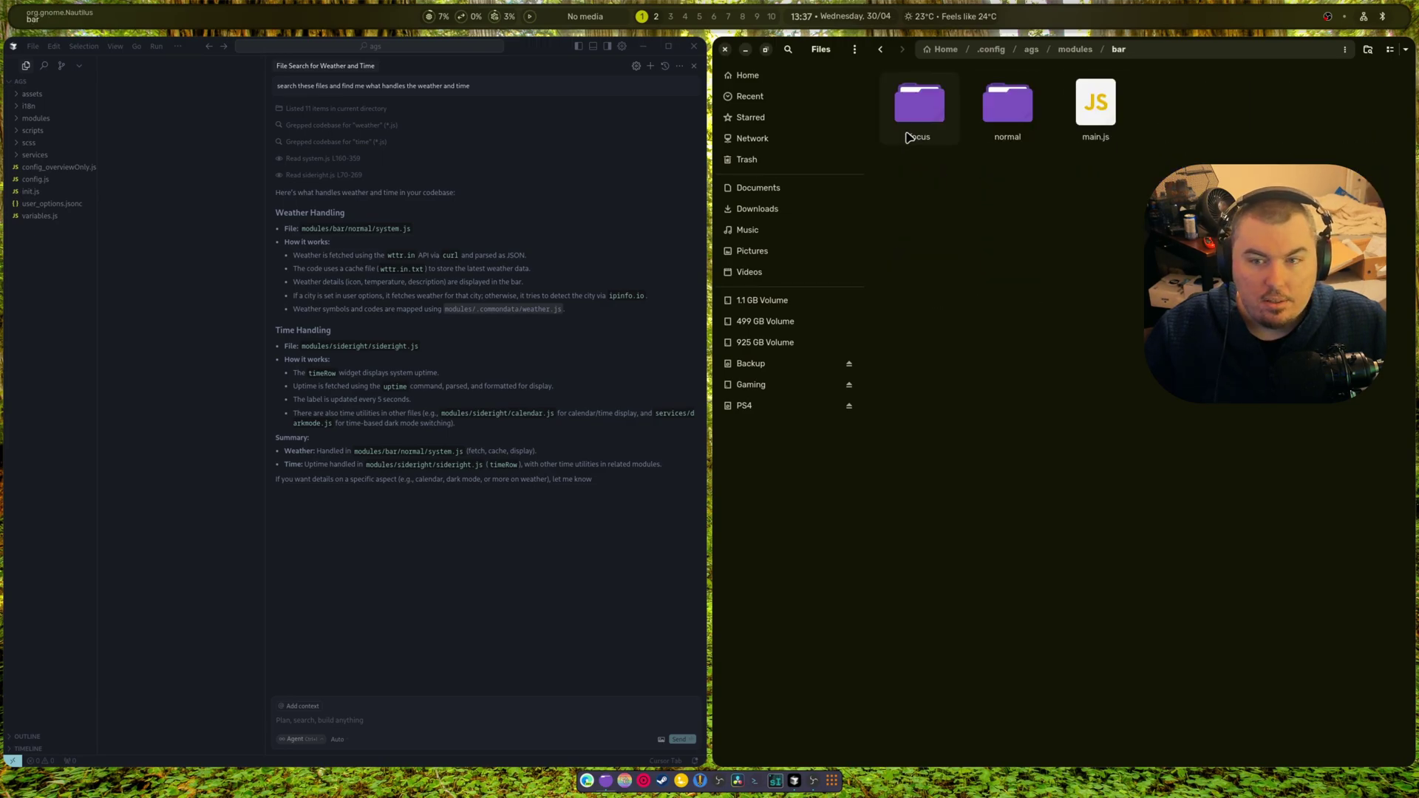
double_click(1036, 122)
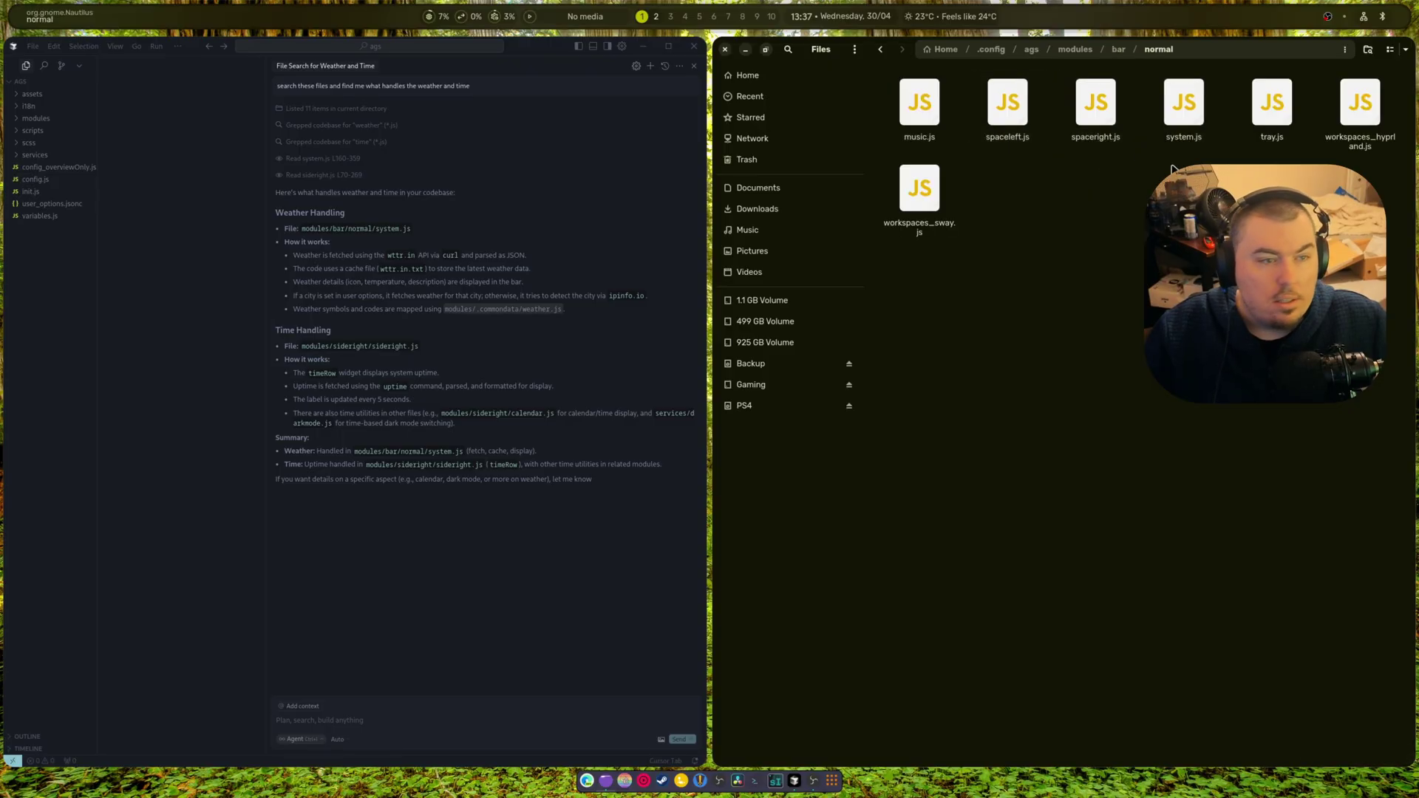
left_click(1182, 111)
Open system.js in Code - OSS and scroll down to the GLib.DateTime time and date Variables.
key("Return")
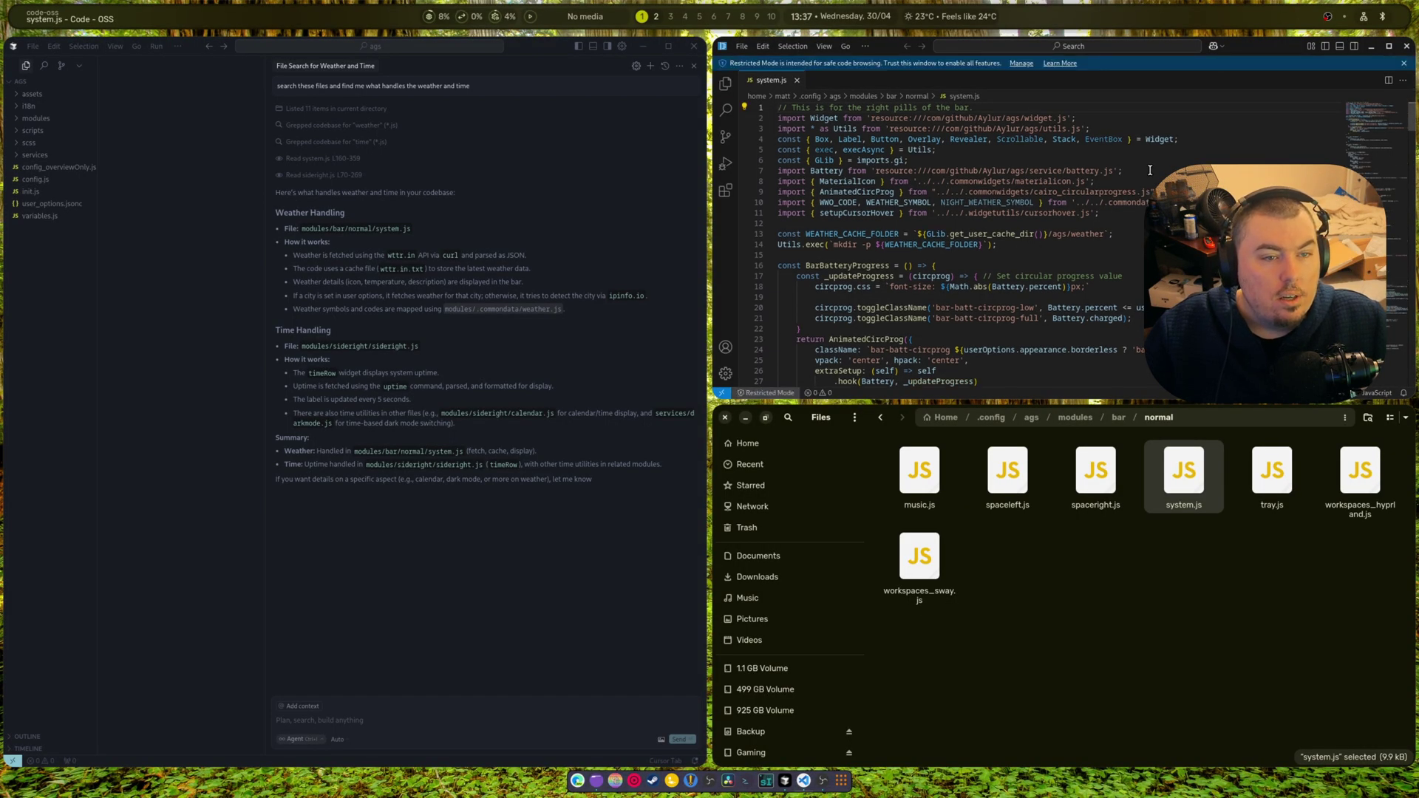
scroll(1150, 169, "down", 3)
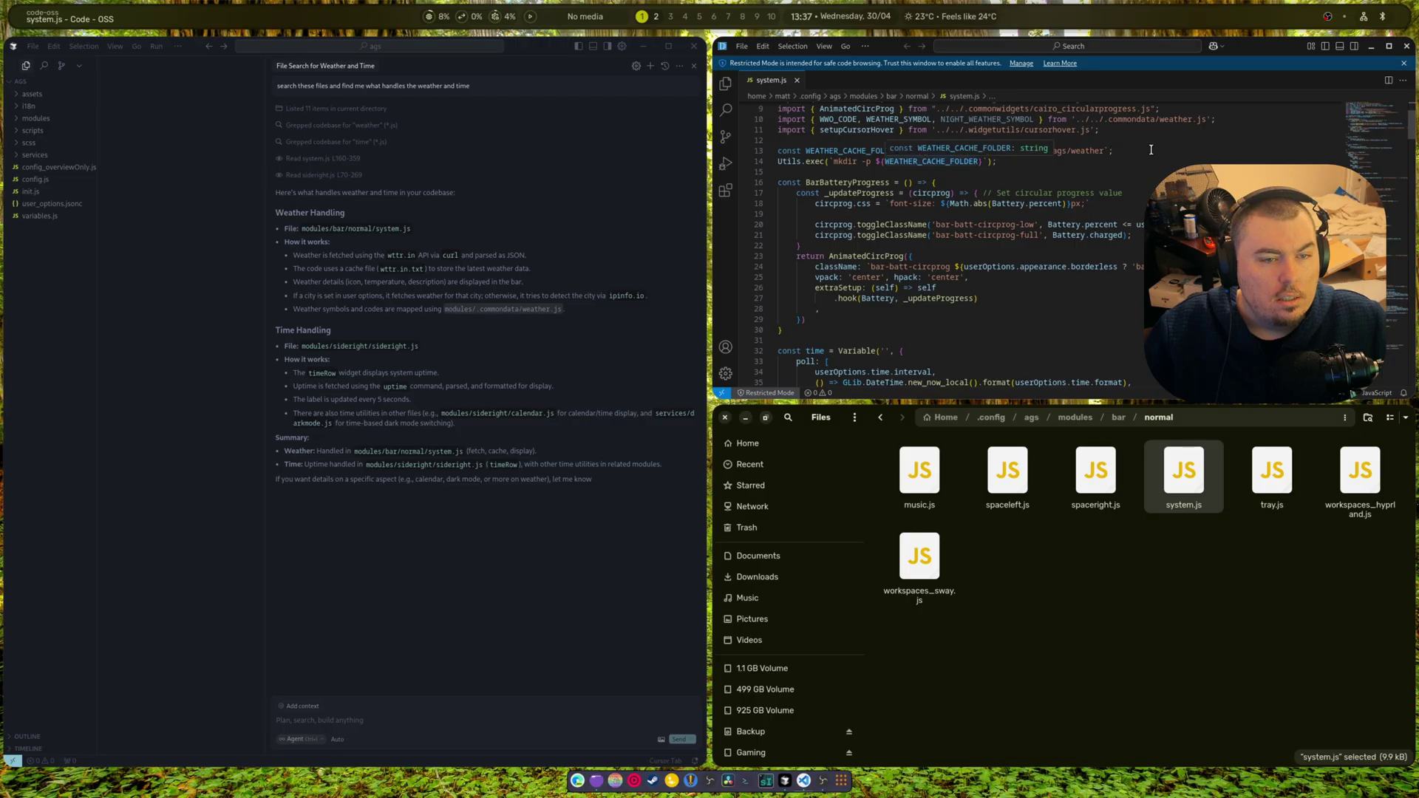
scroll(1157, 170, "down", 3)
scroll(1157, 170, "down", 2)
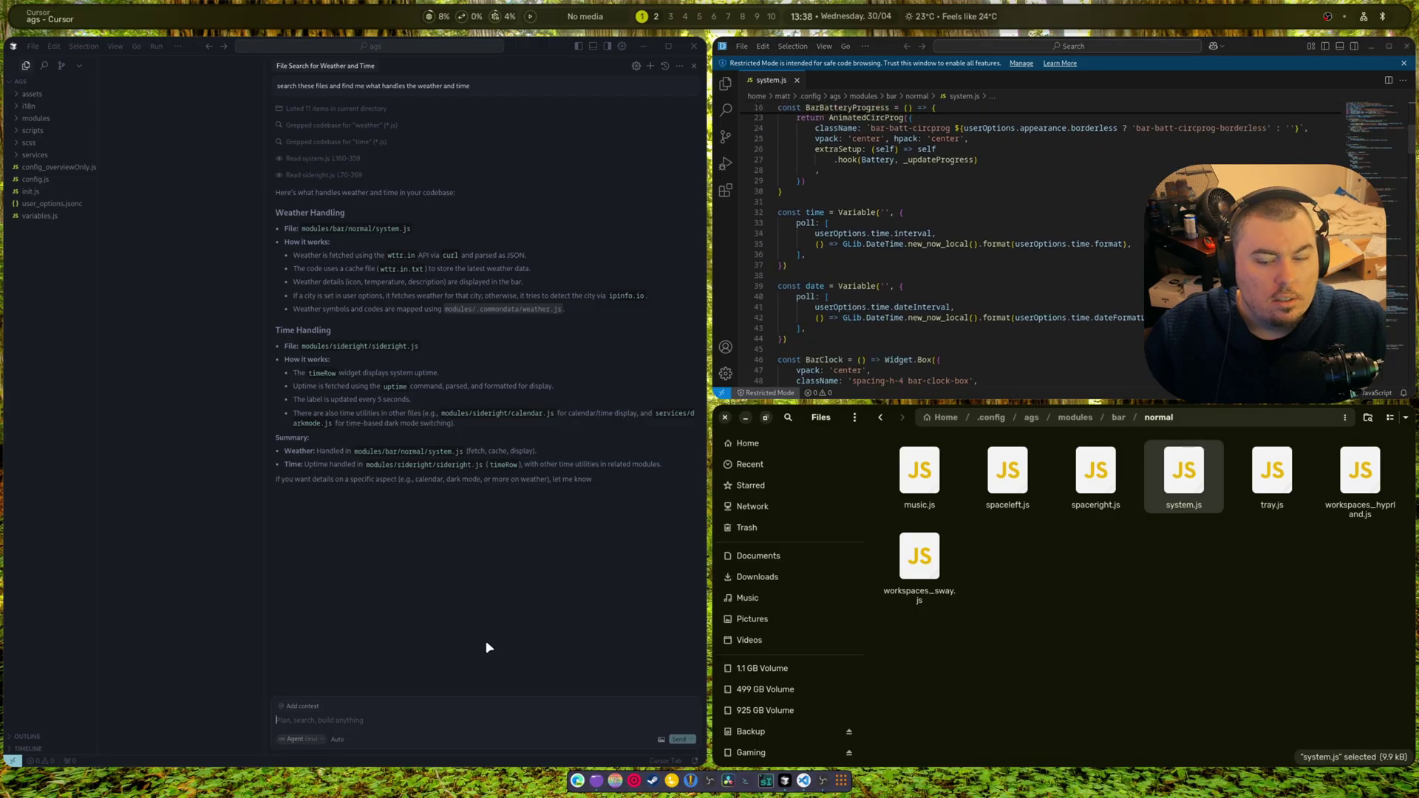
Ask Cursor's AI to switch the weather to Celsius for Halifax, Nova Scotia.
type("d")
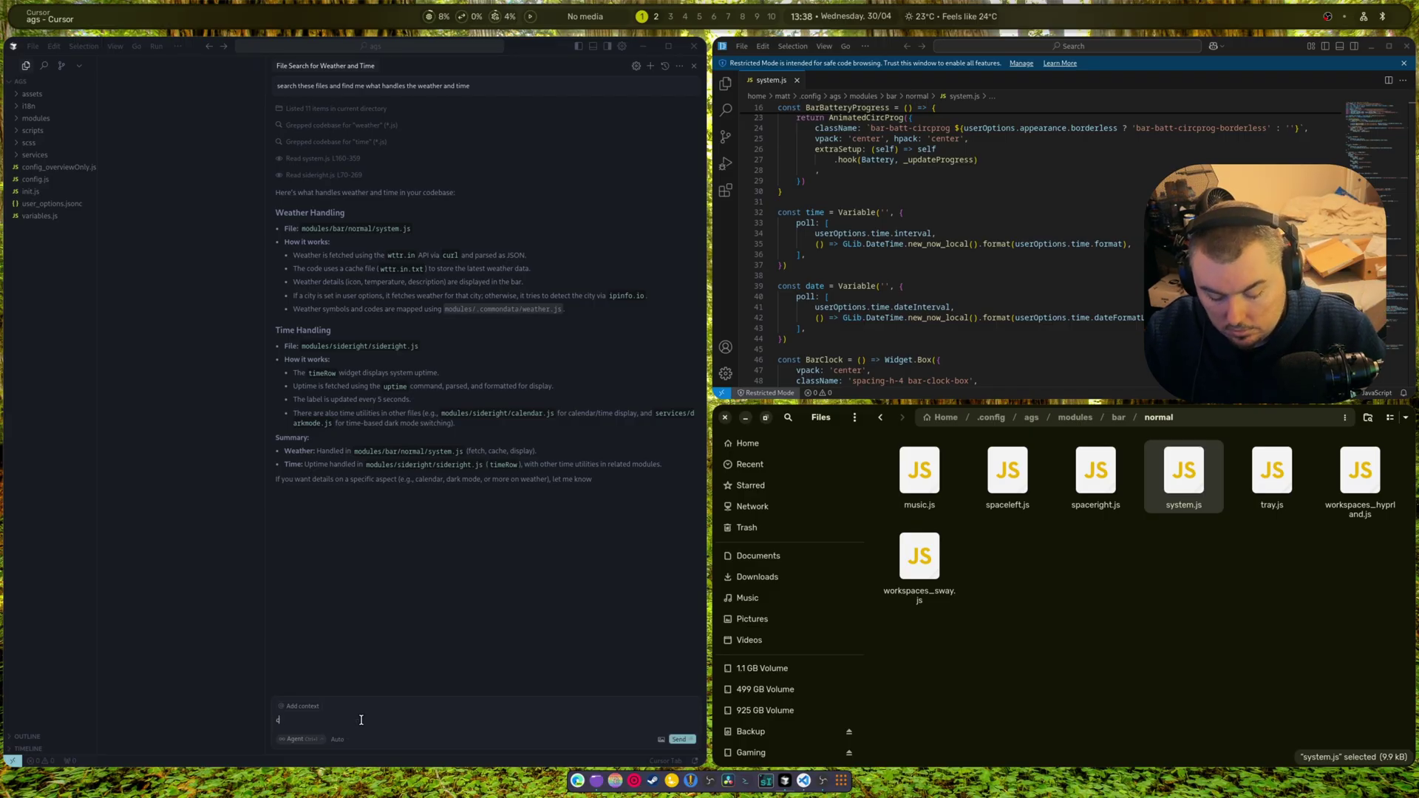
type("an we change t")
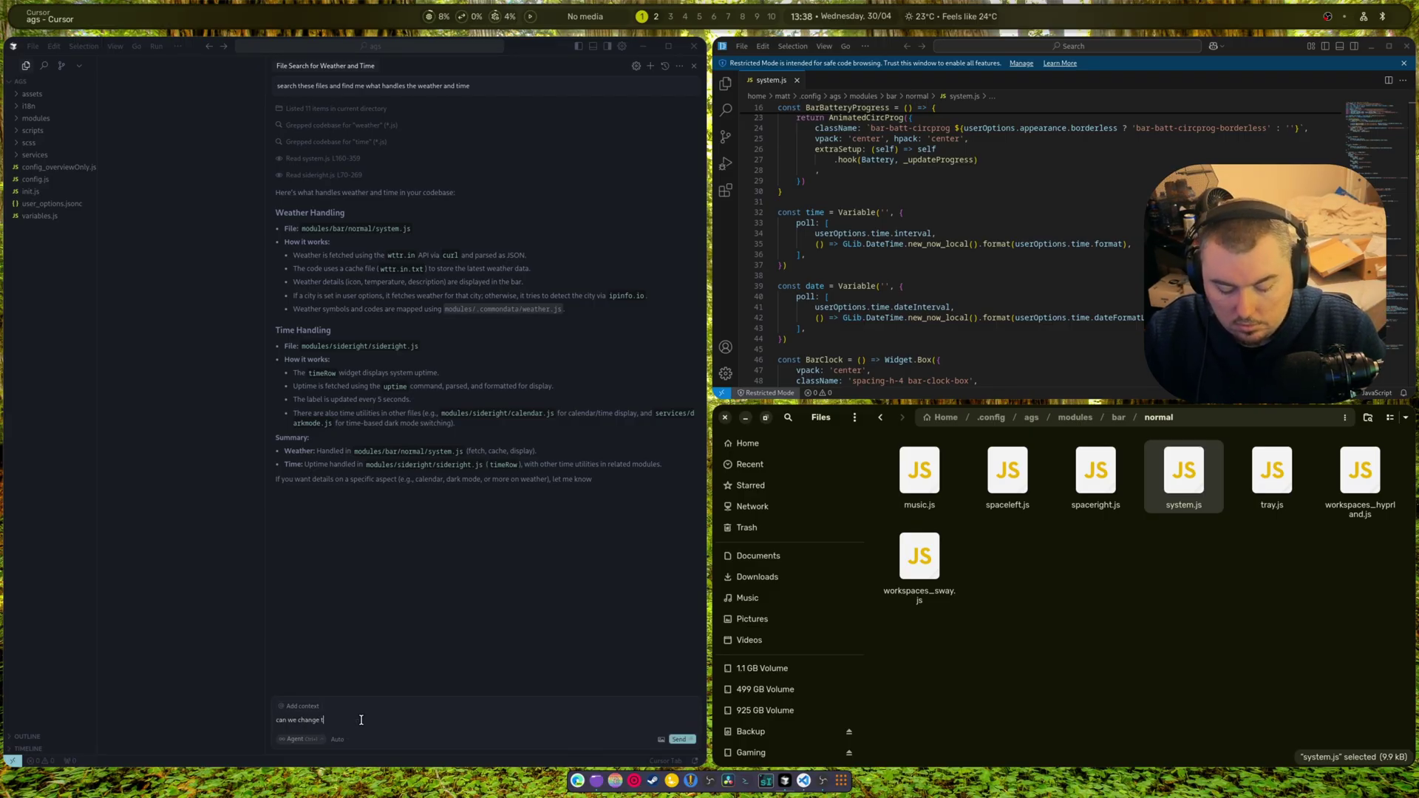
type("he weather fo")
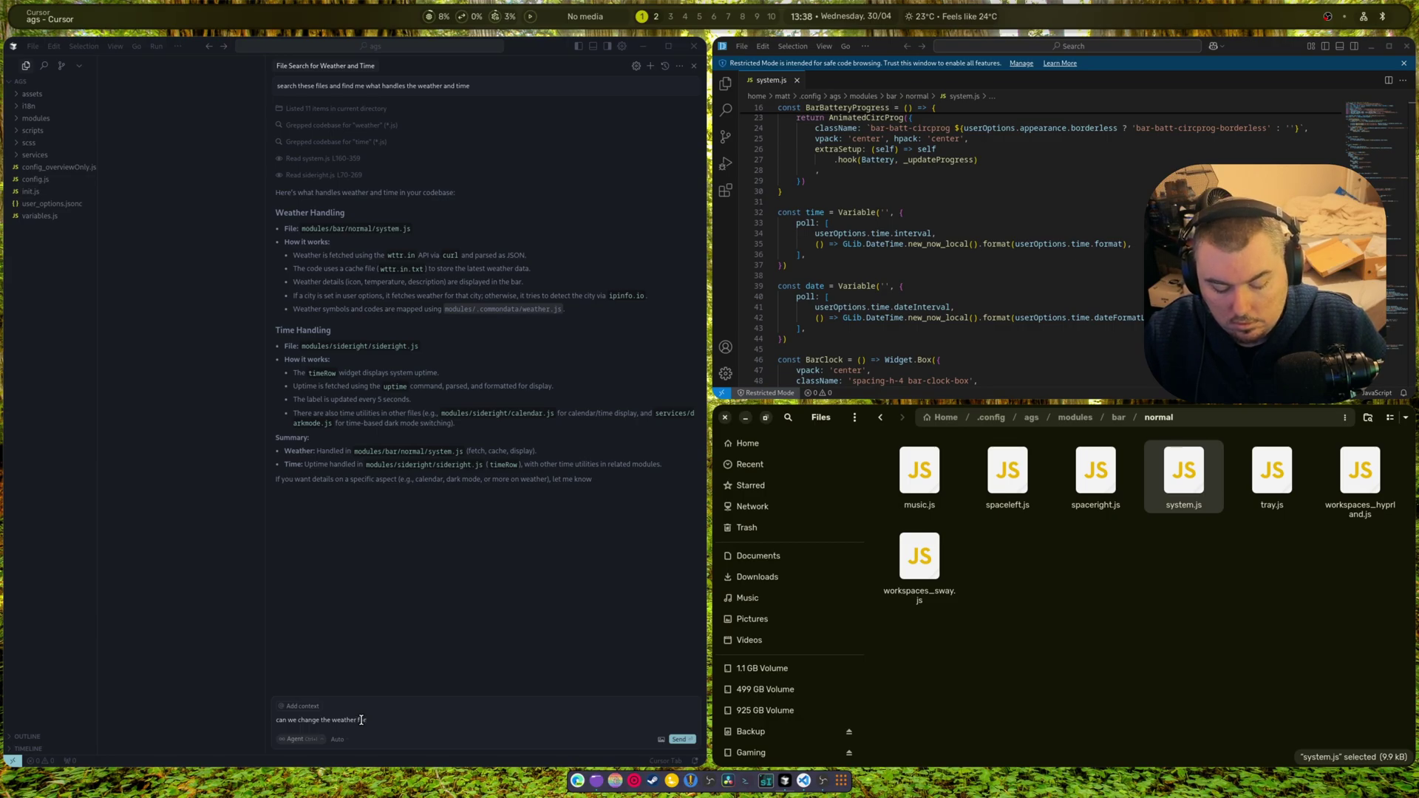
type(" and halifax nova sc")
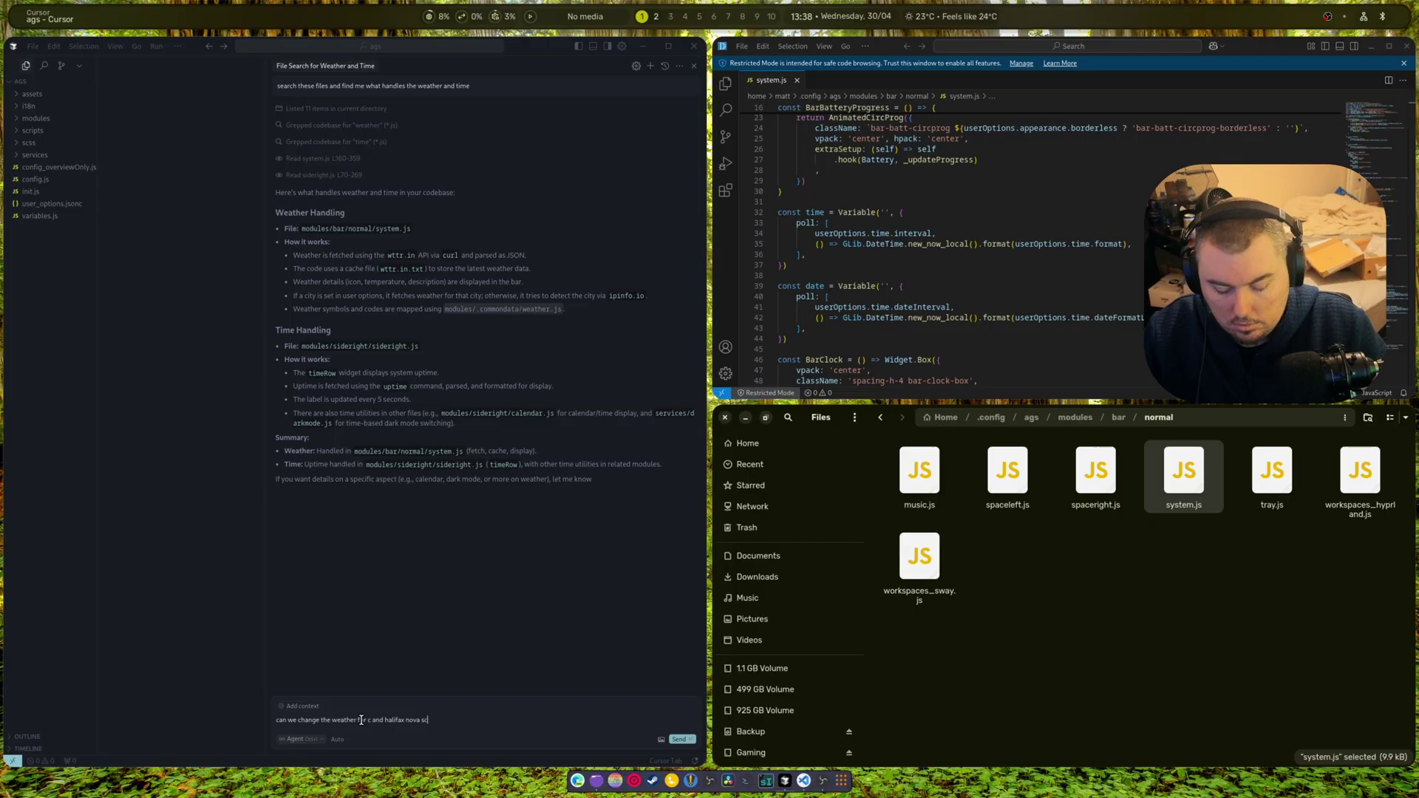
type("otia weather")
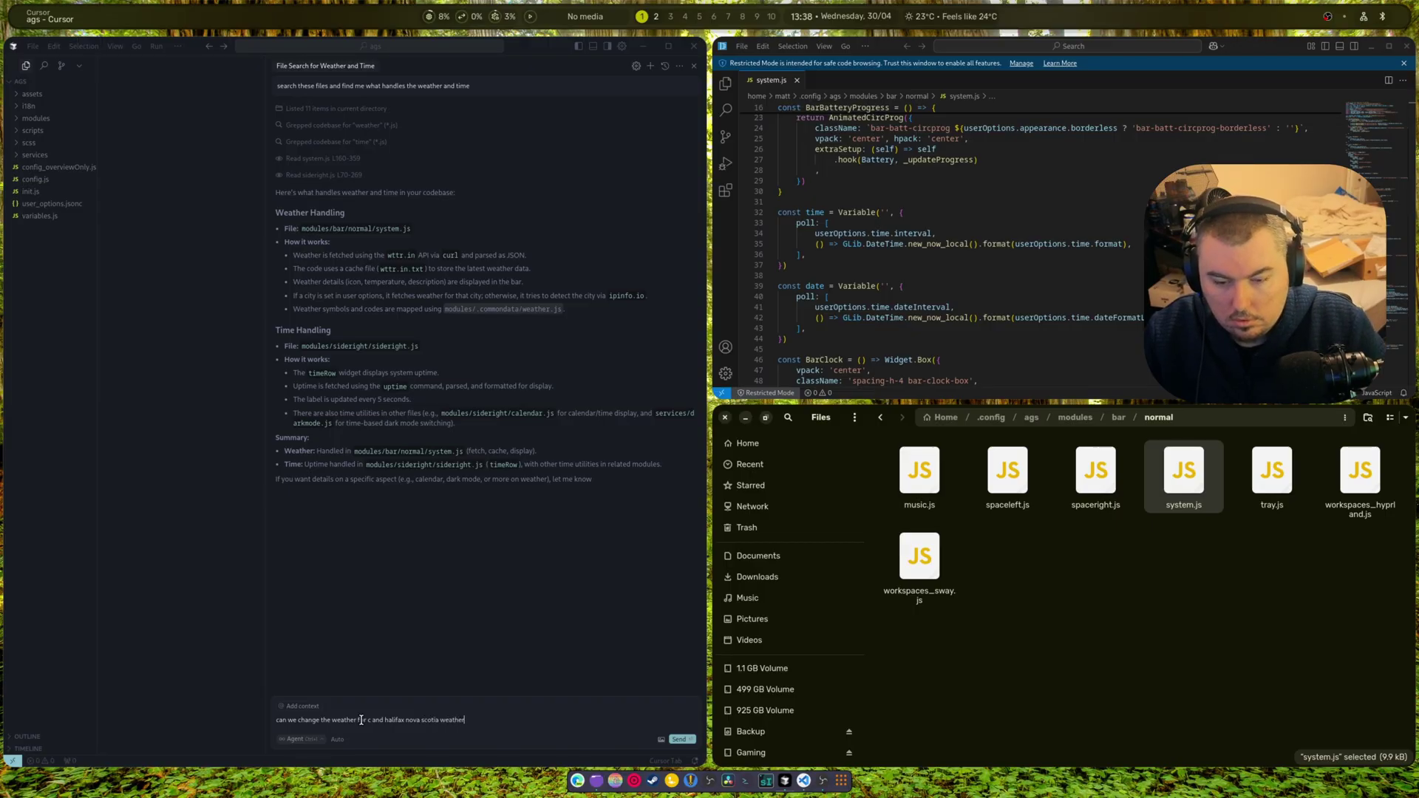
key("Return")
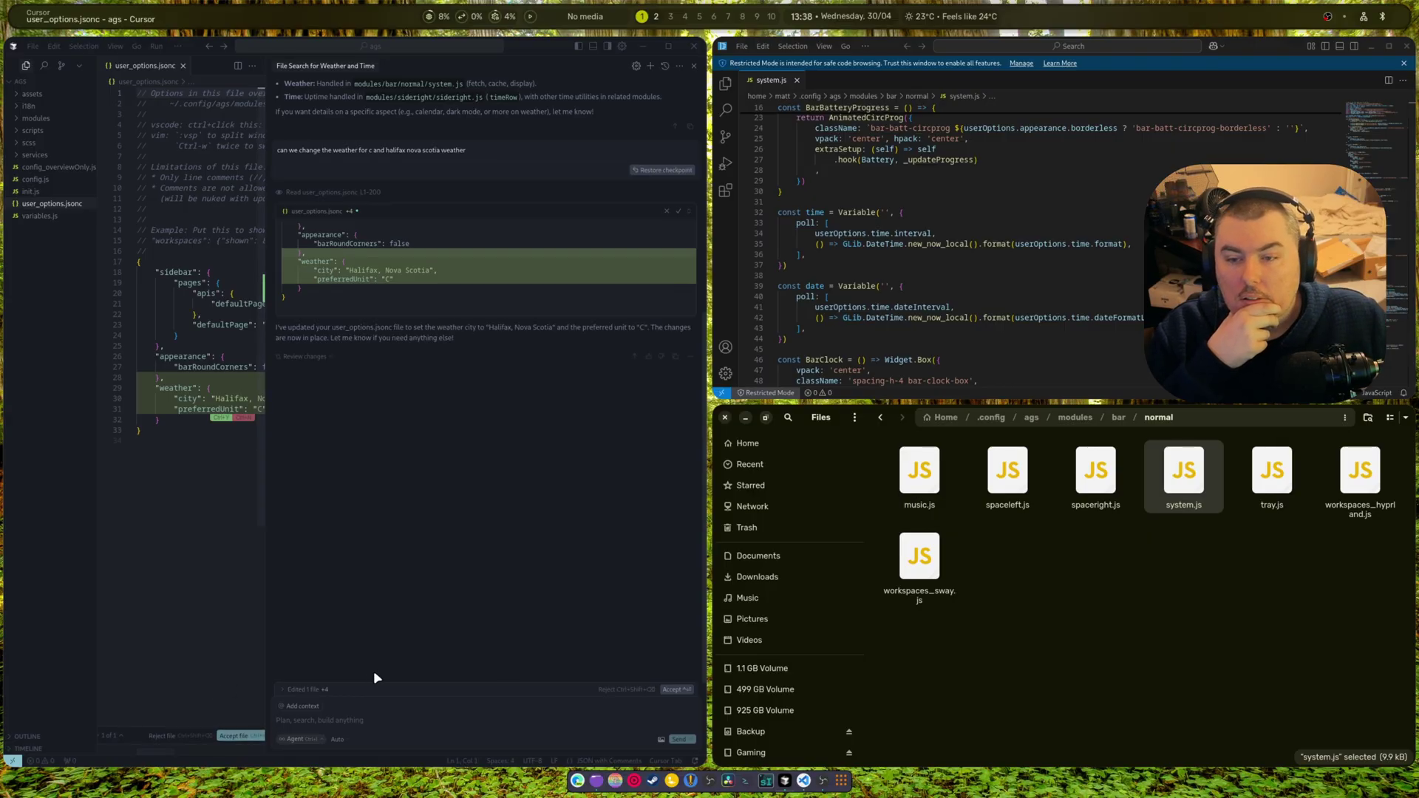
Accept the weather edit and ask the AI to change the clock to 12-hour time.
left_click(674, 689)
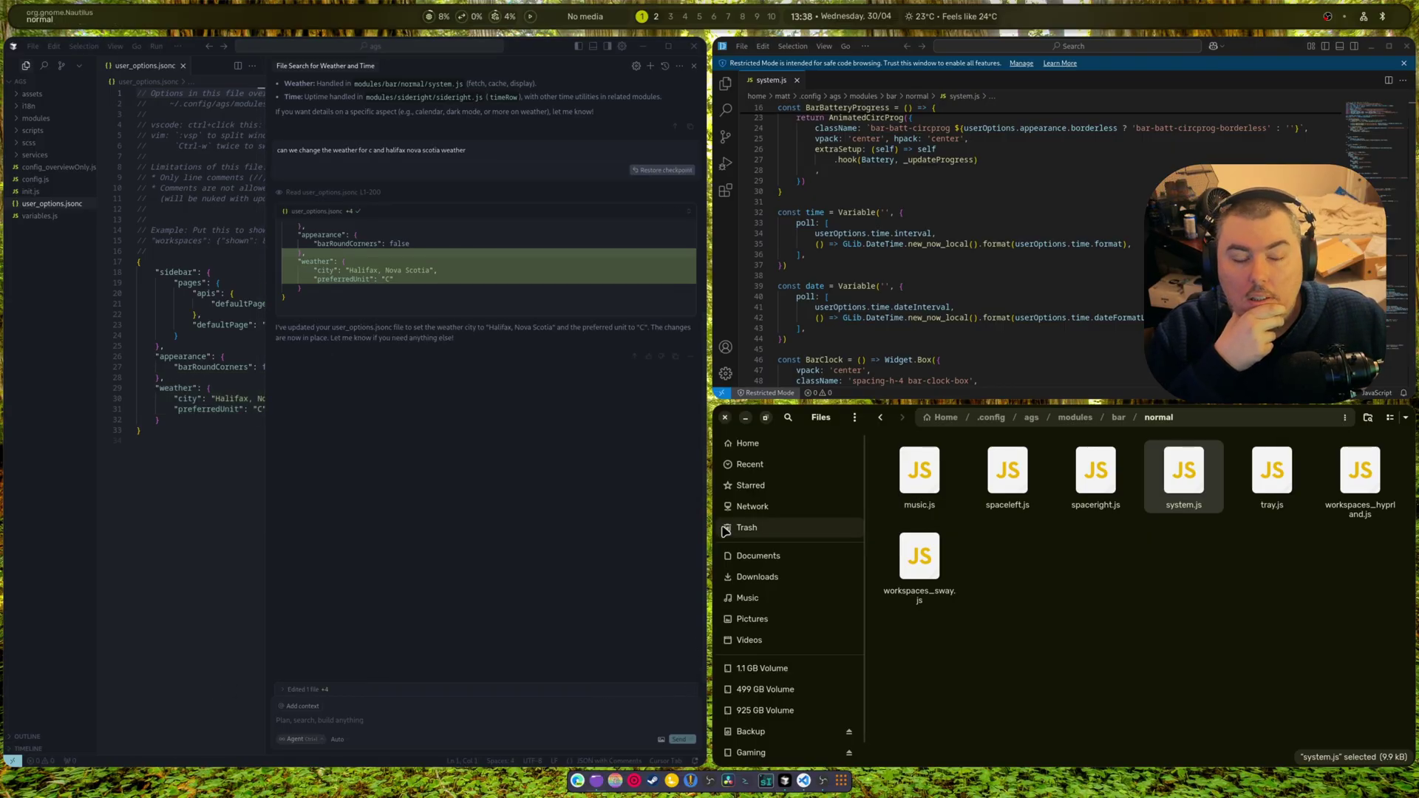
left_click(359, 717)
type("can we change the time to")
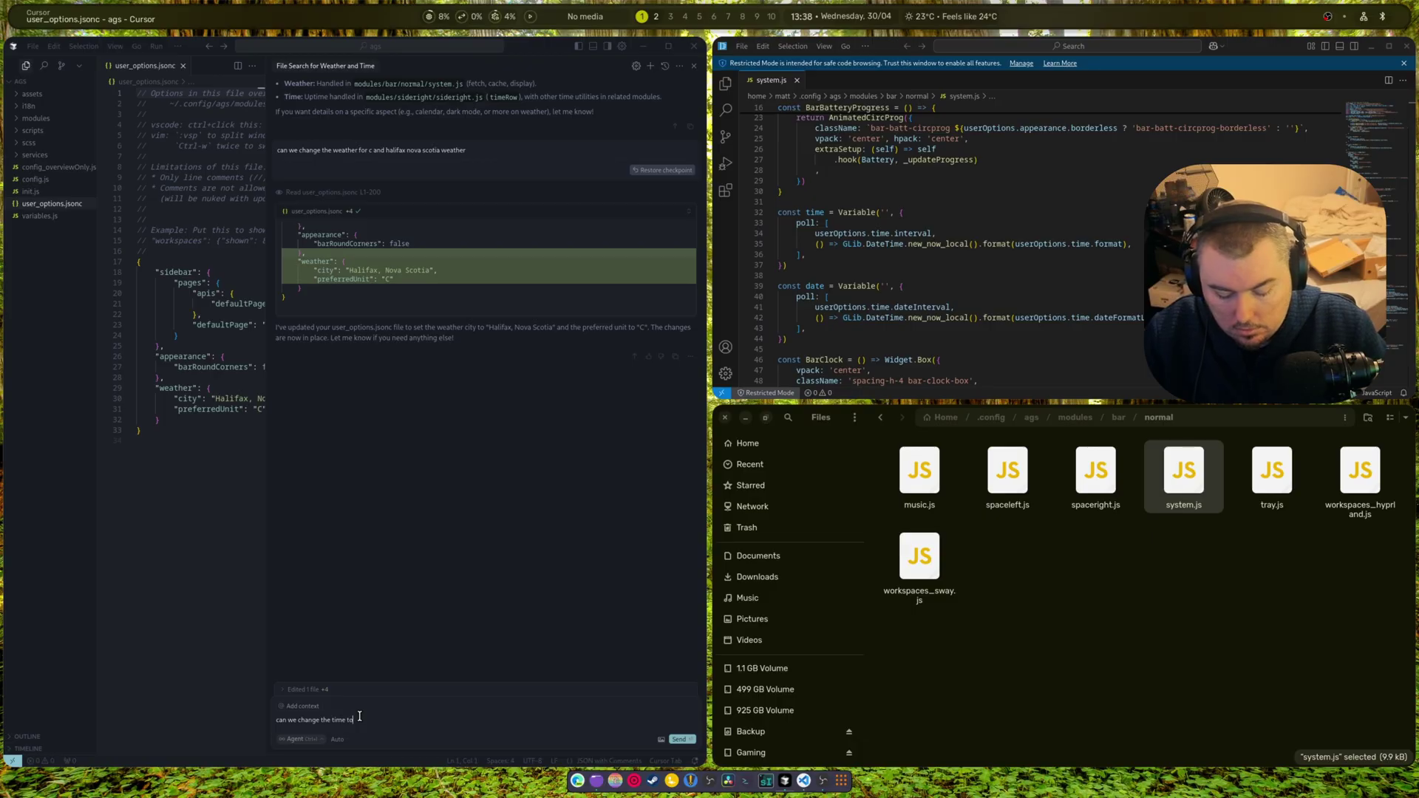
type(" 12 hour")
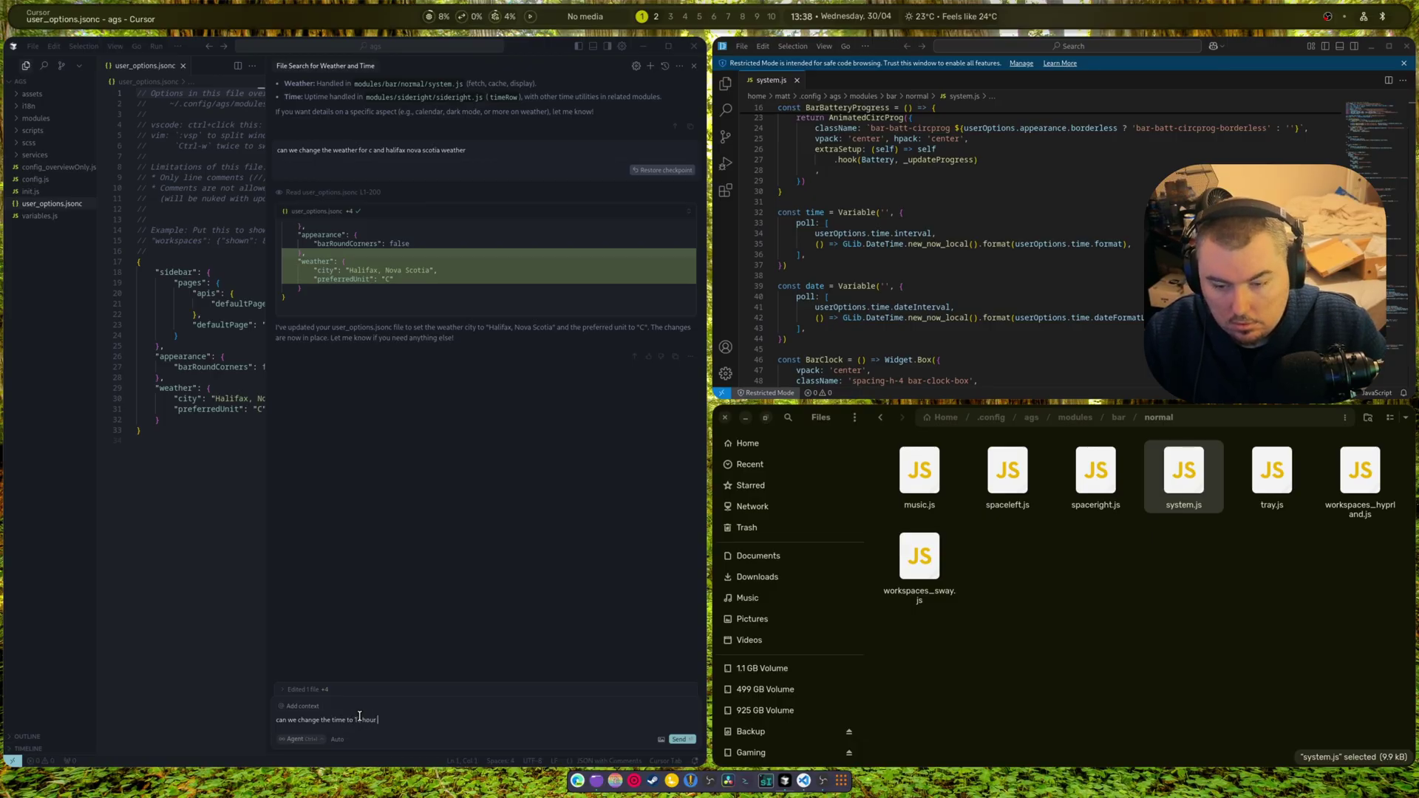
type(" if you can")
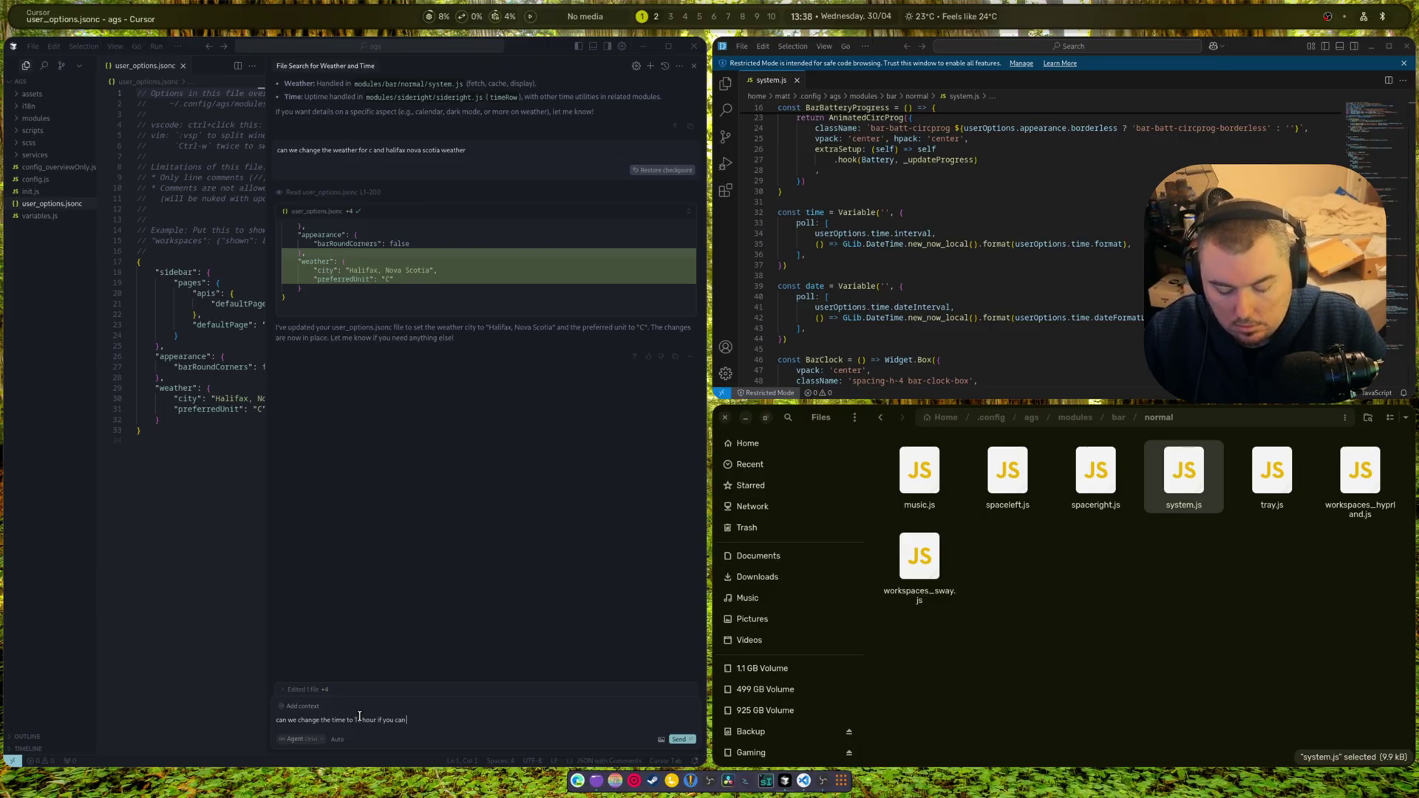
type(" find that")
key("Return")
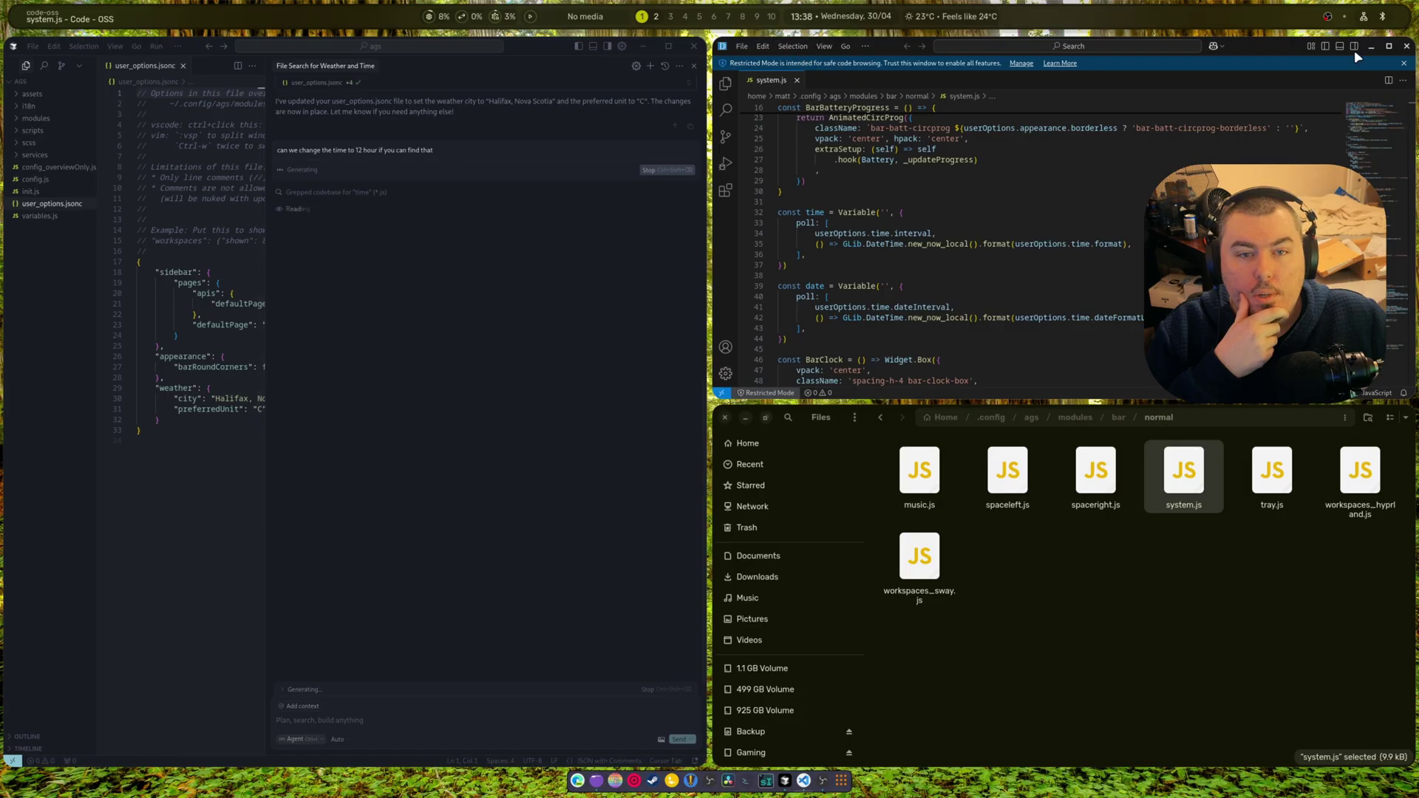
Close Code - OSS and Files, then accept the '%I:%M %p' 12-hour time edit.
left_click(1406, 45)
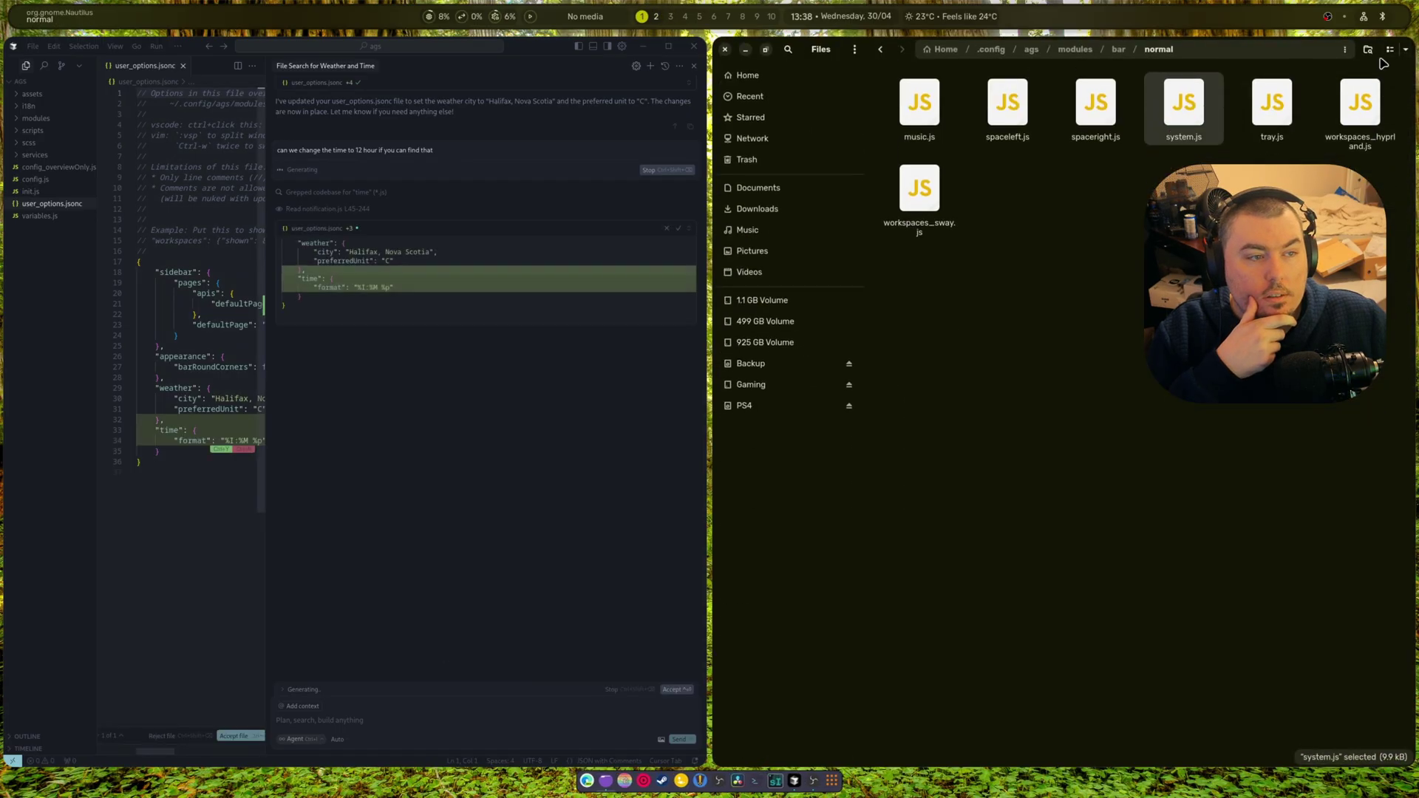
left_click(724, 49)
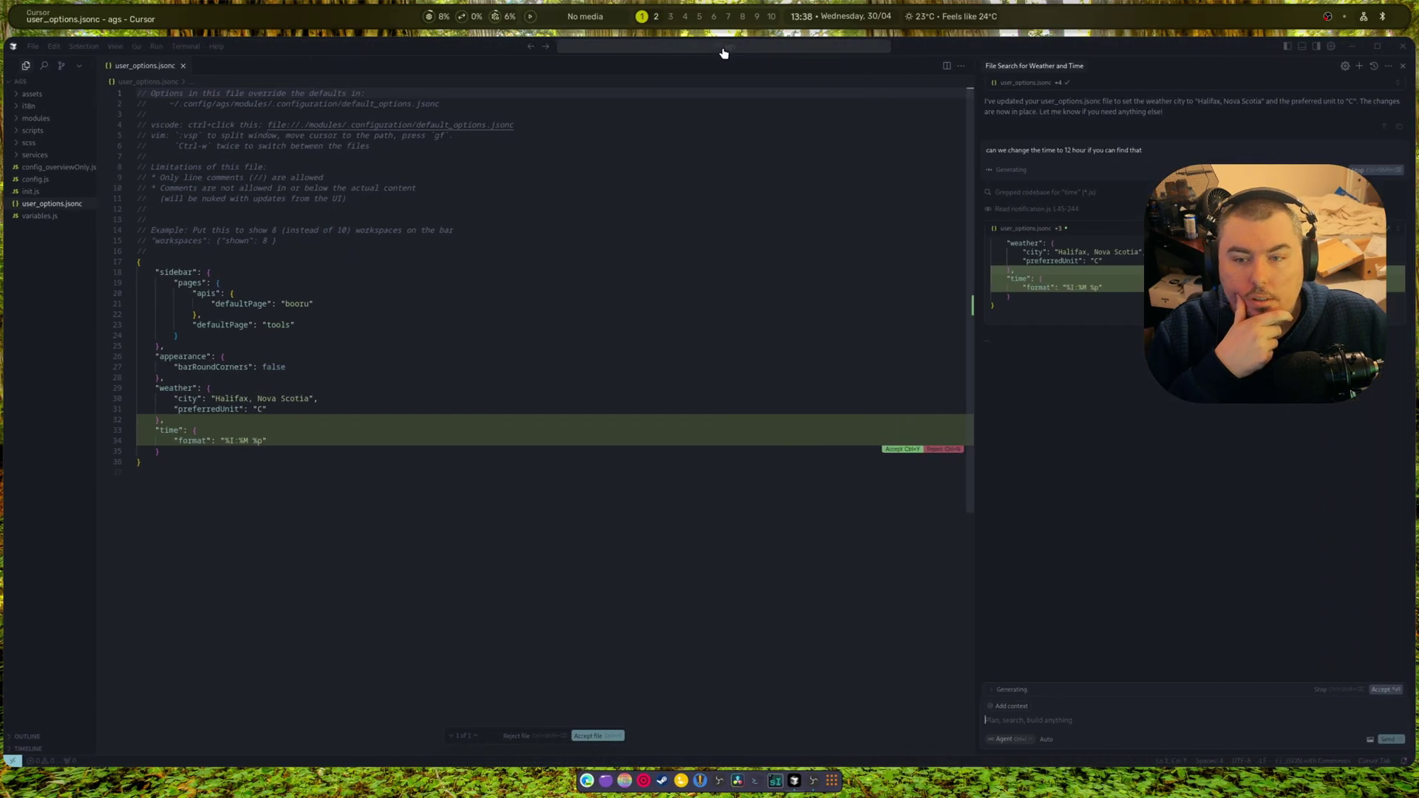
left_click(1386, 690)
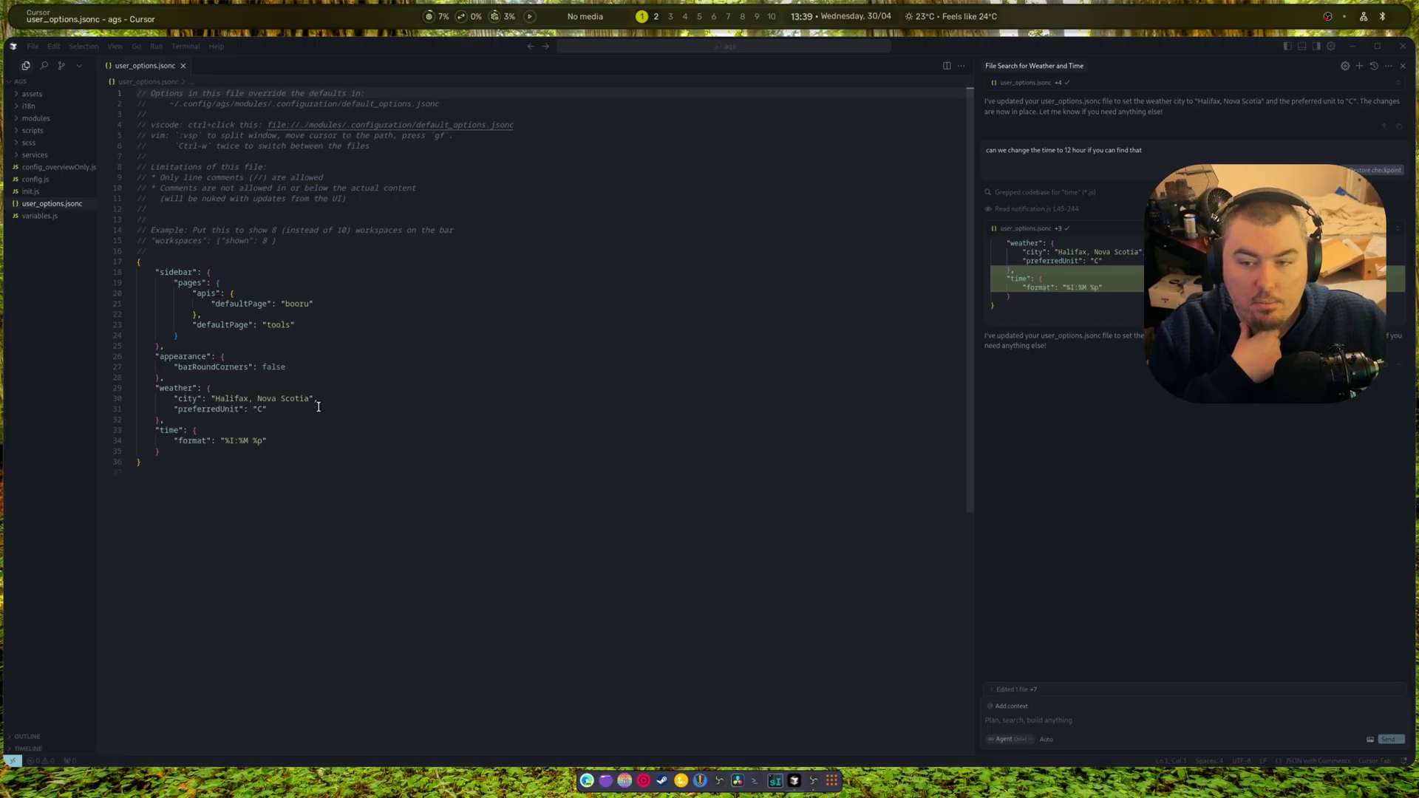
Cycle through workspaces 2 and 3 and return to workspace 1, where the bar shows 01:40 PM and 10°C.
key("super+2")
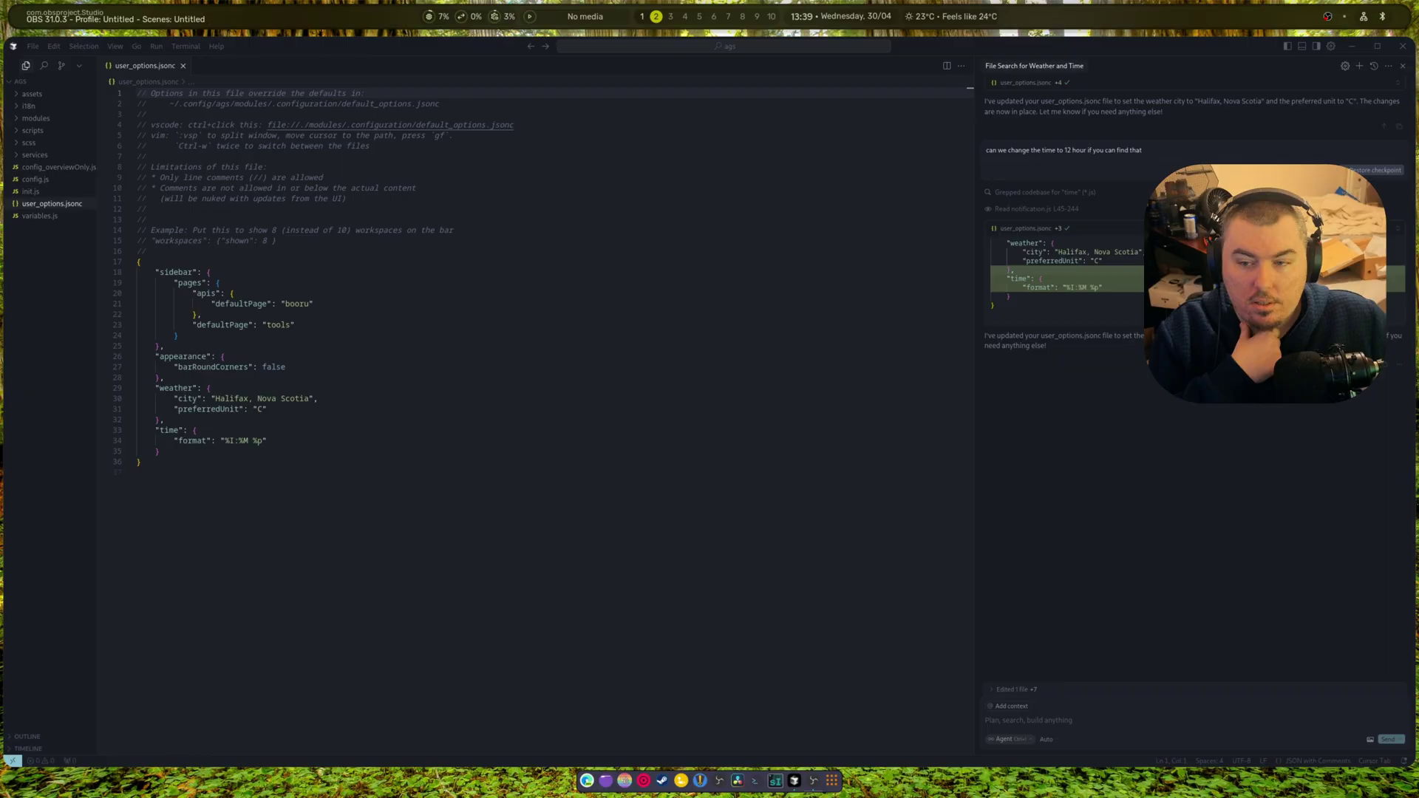
key("super+1")
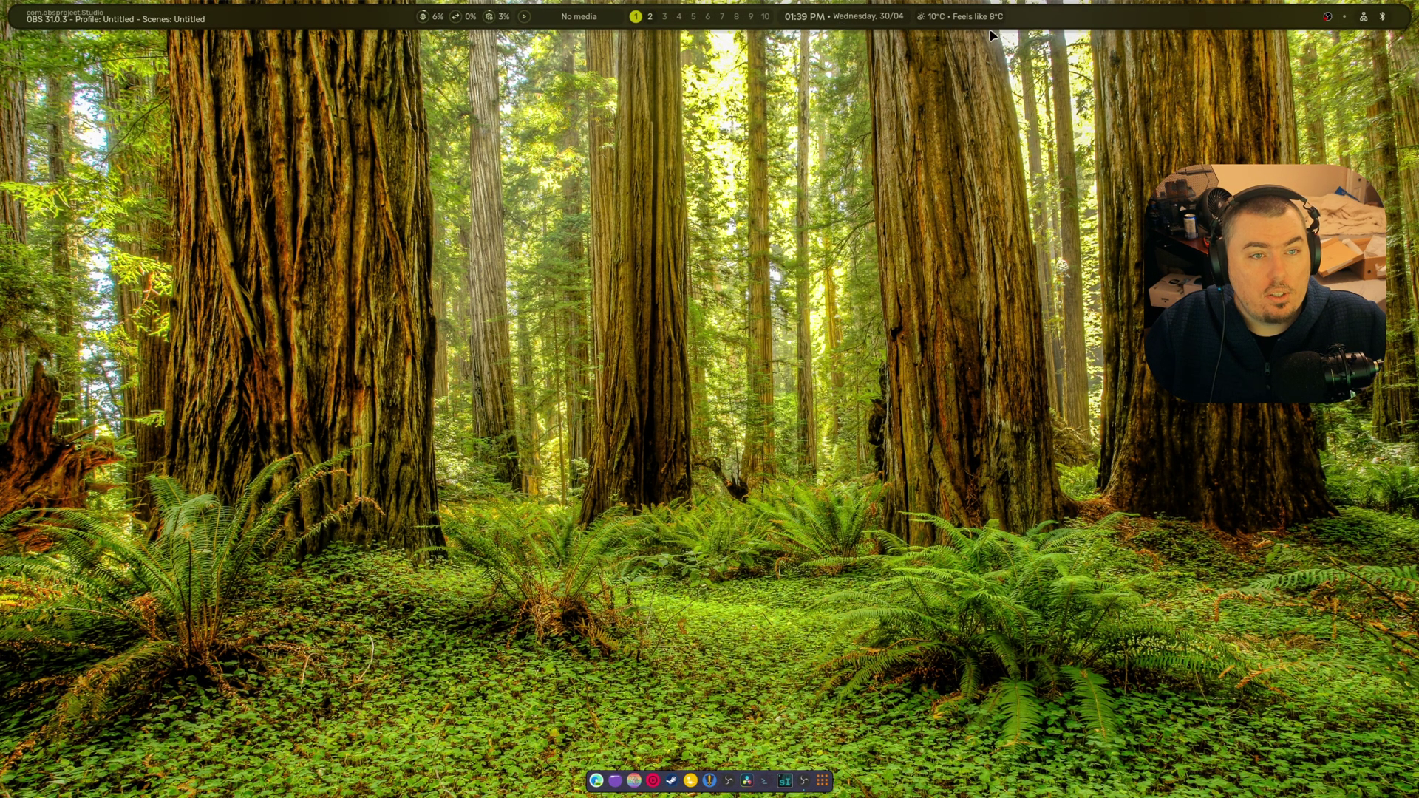
mouse_move(985, 21)
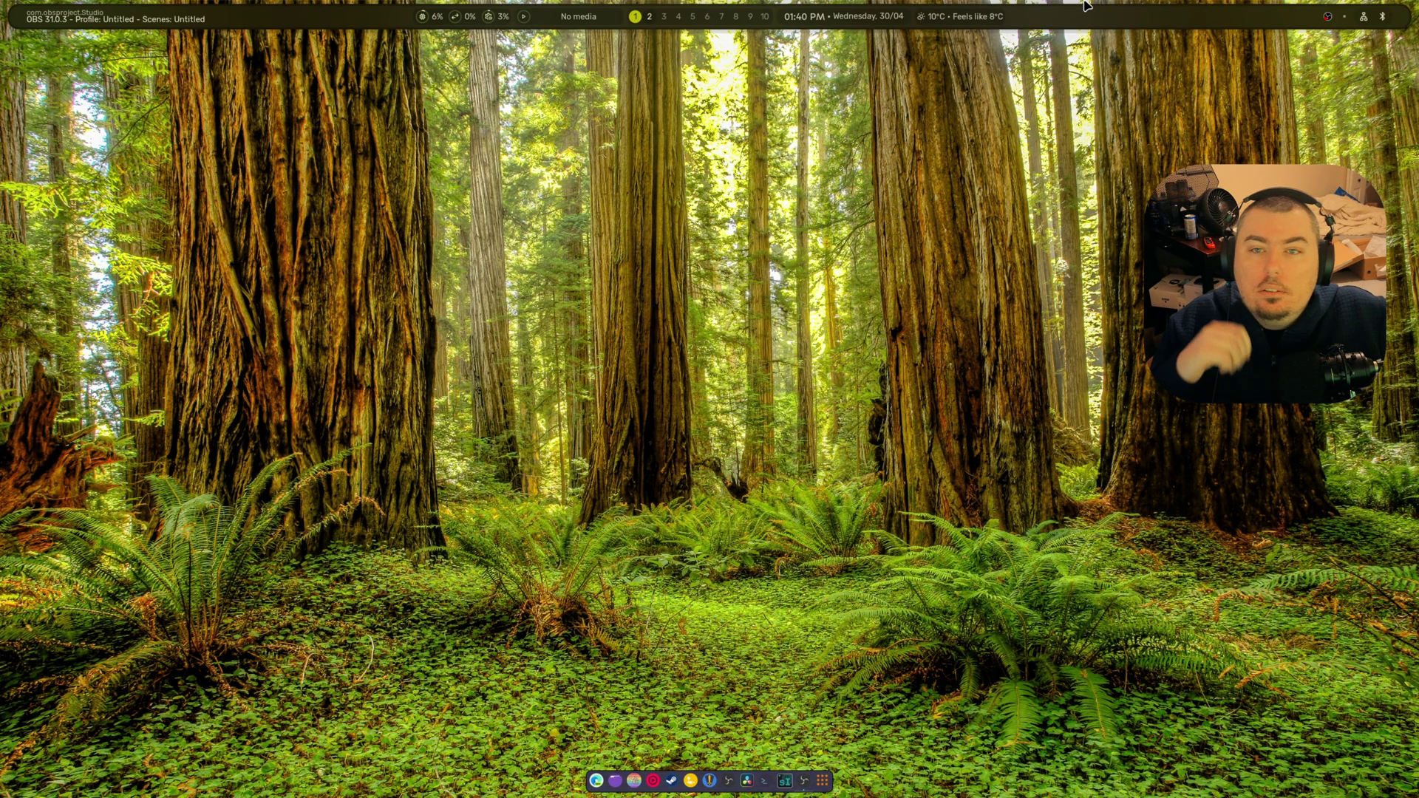
key("super+3")
key("super+2")
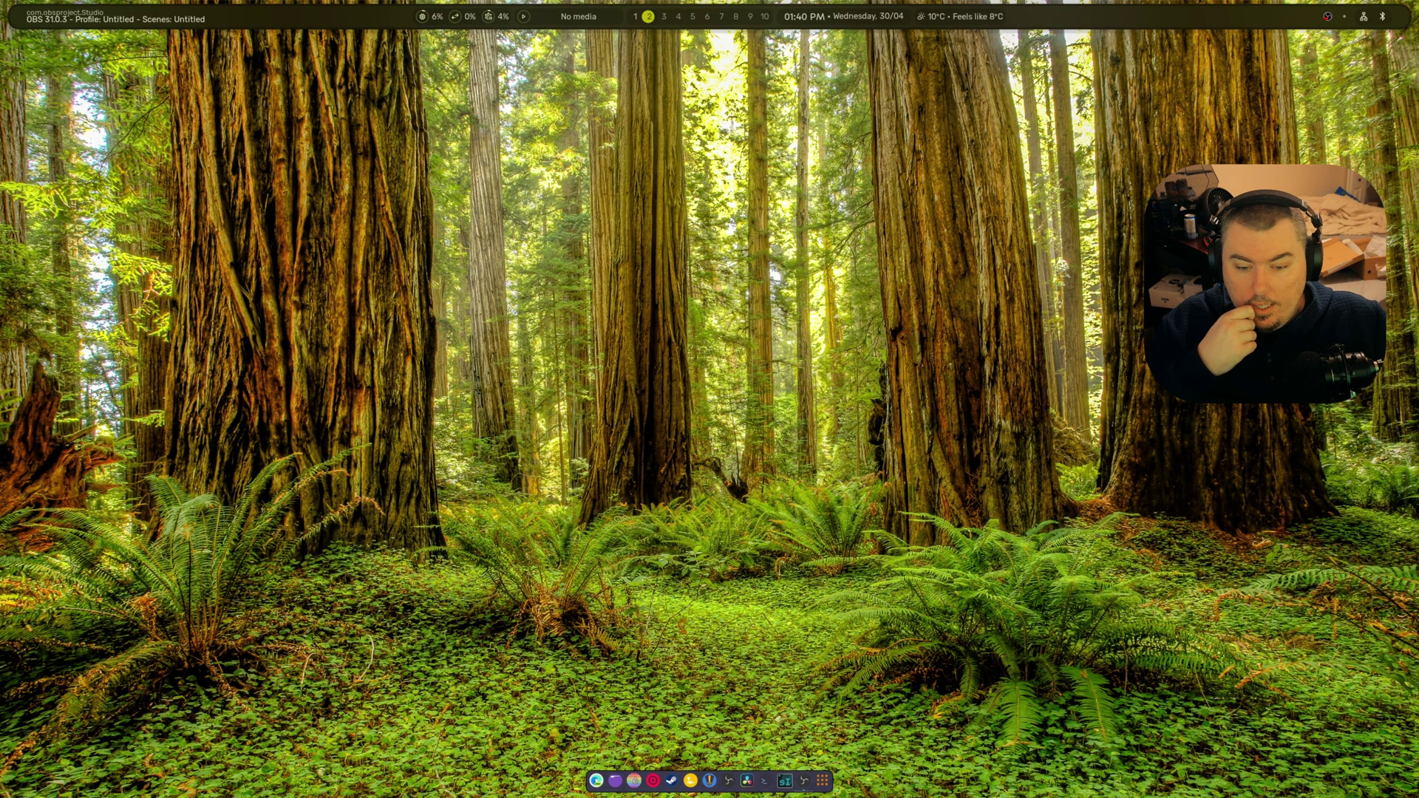
key("super+1")
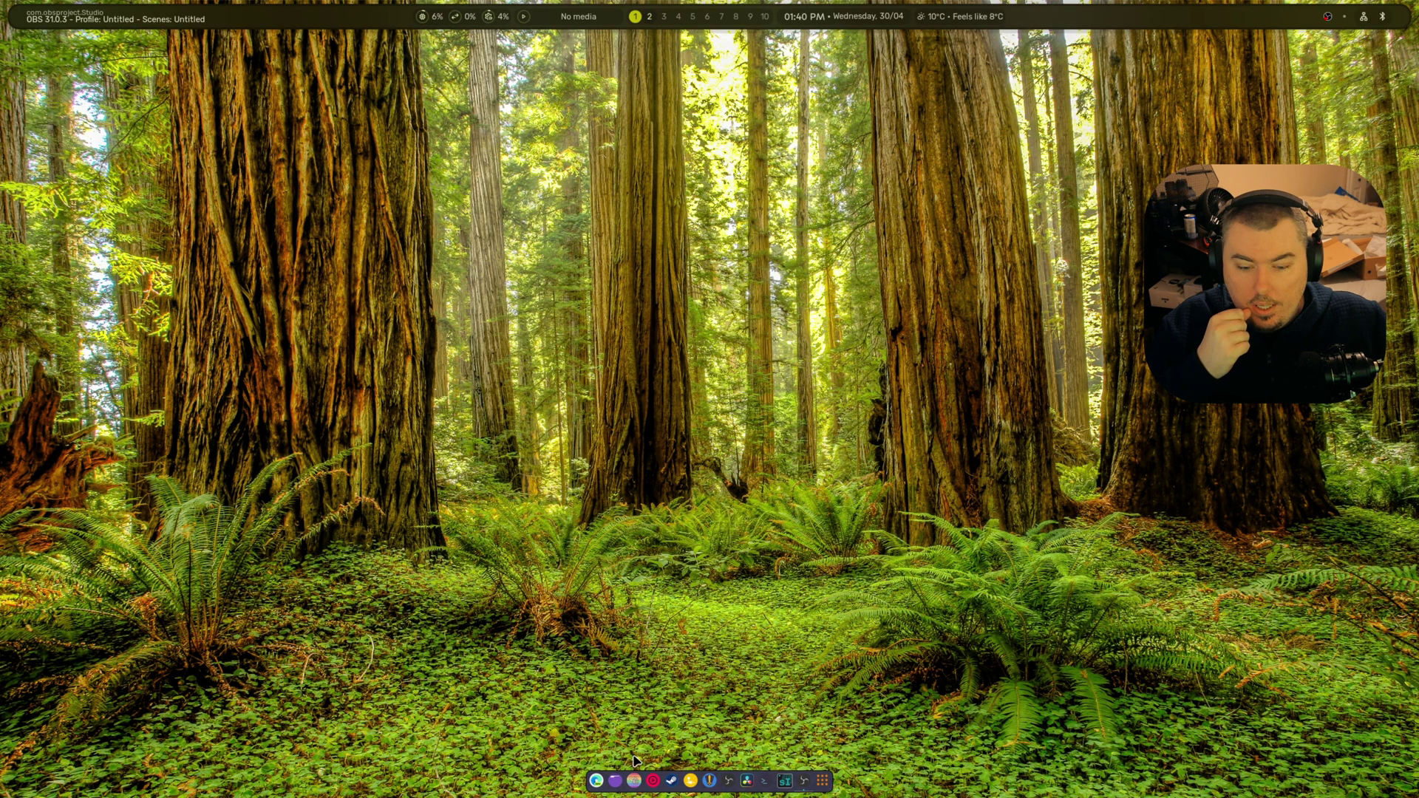
left_click(653, 779)
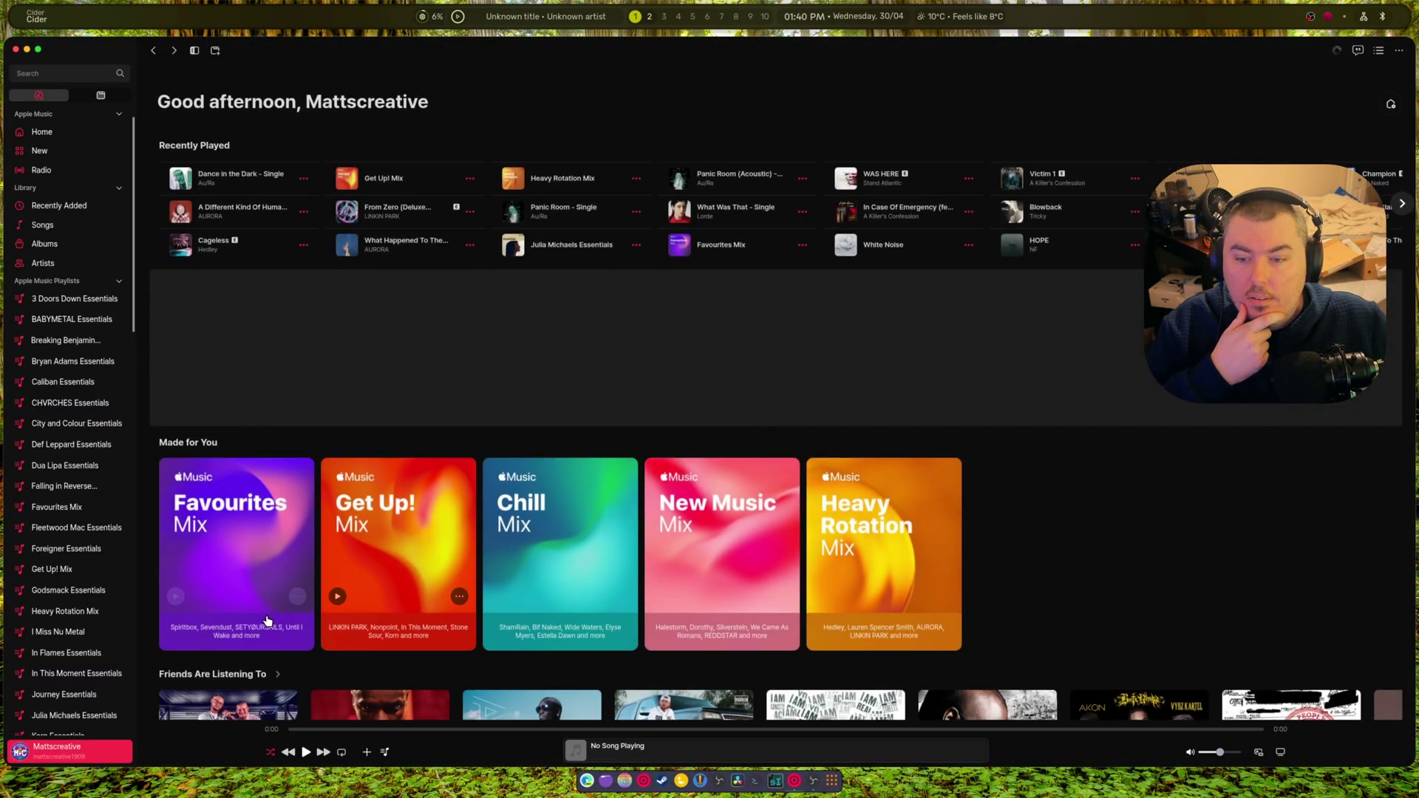
left_click(176, 597)
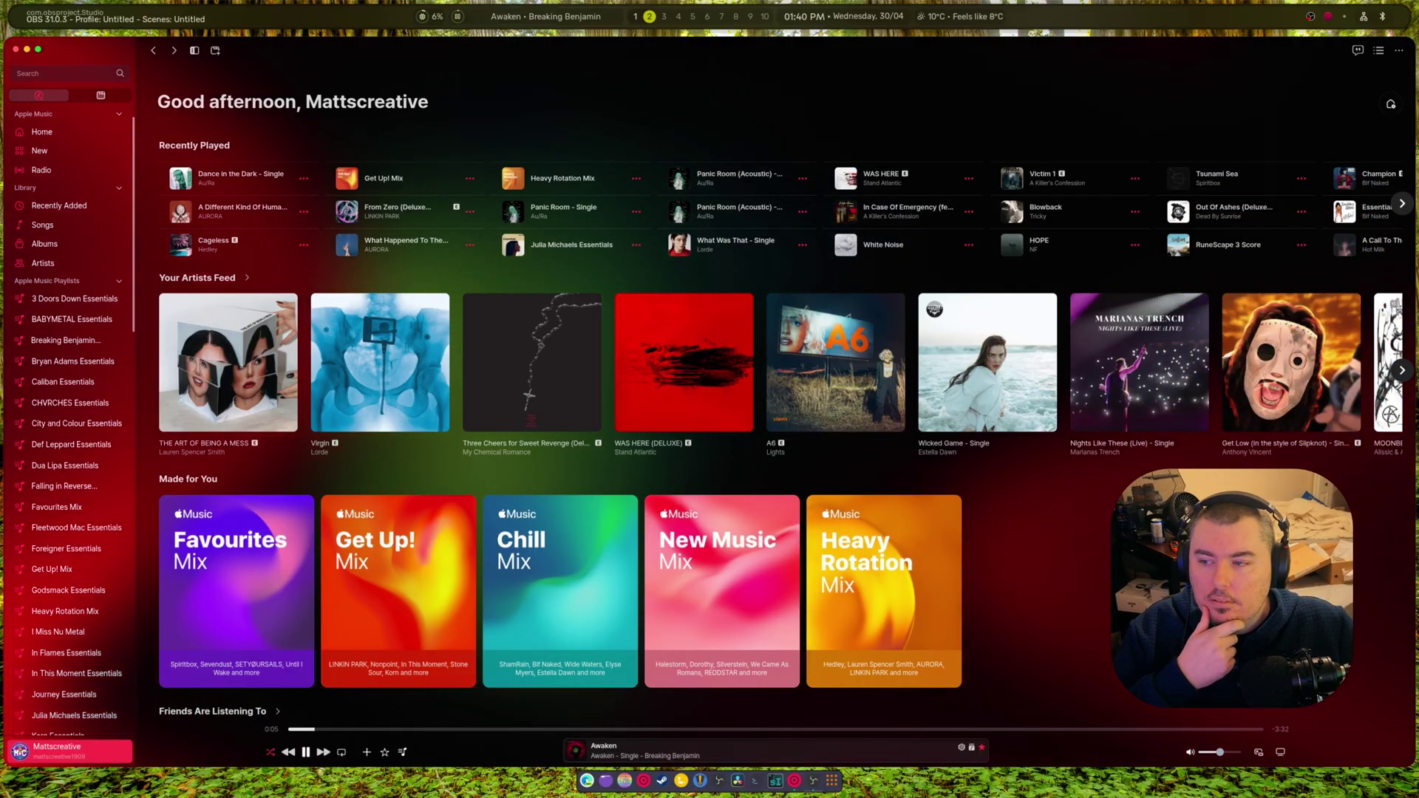
key("alt+1")
left_click(577, 25)
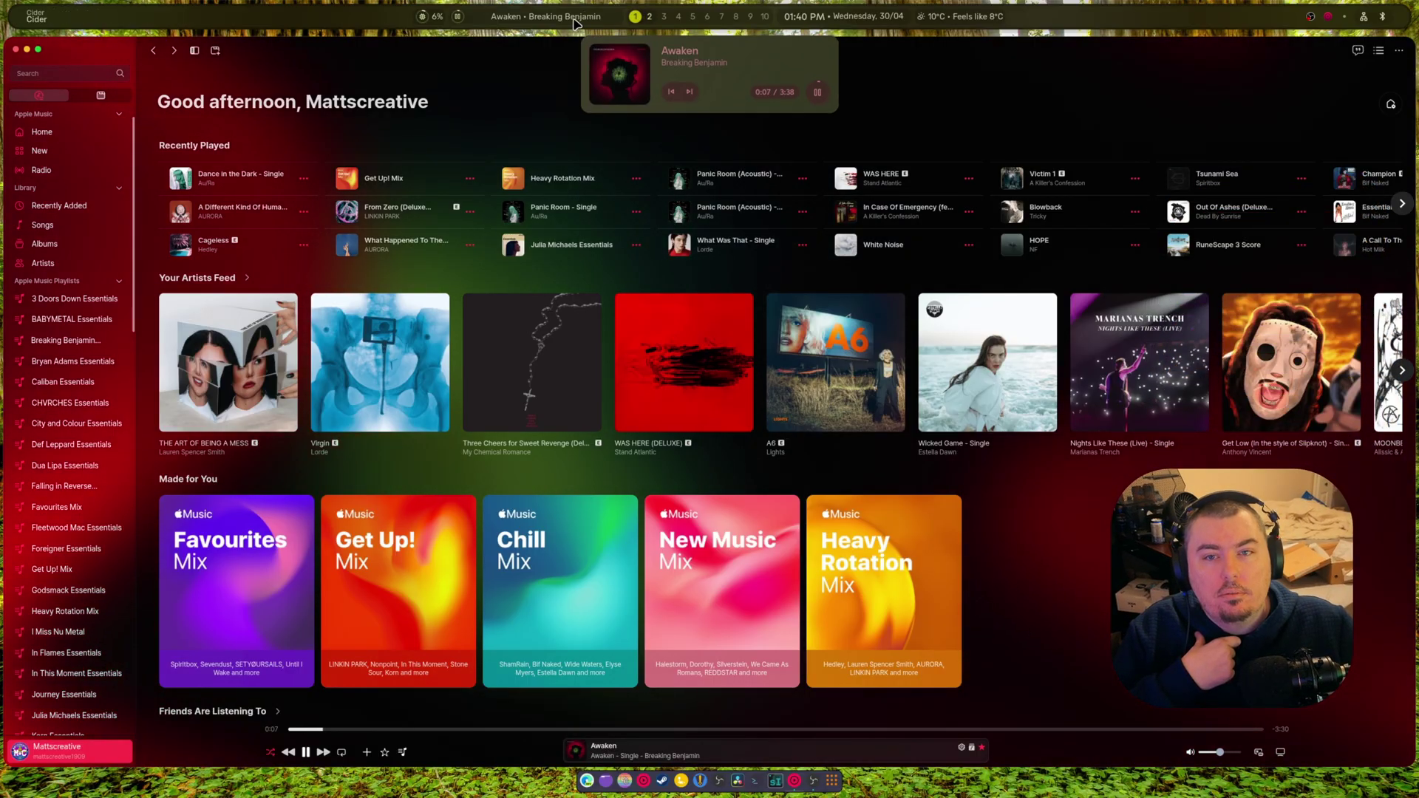
left_click(816, 96)
left_click(817, 98)
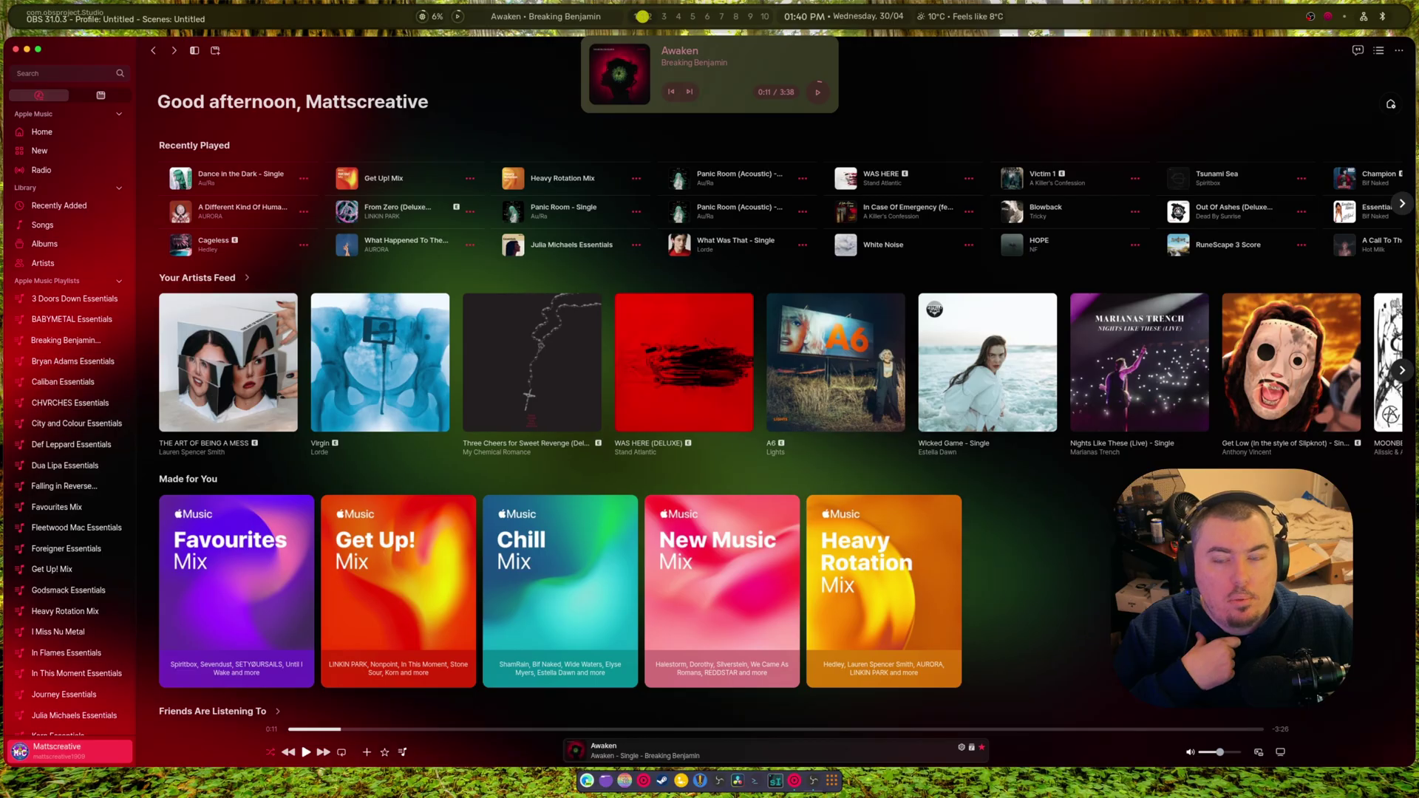
left_click(16, 49)
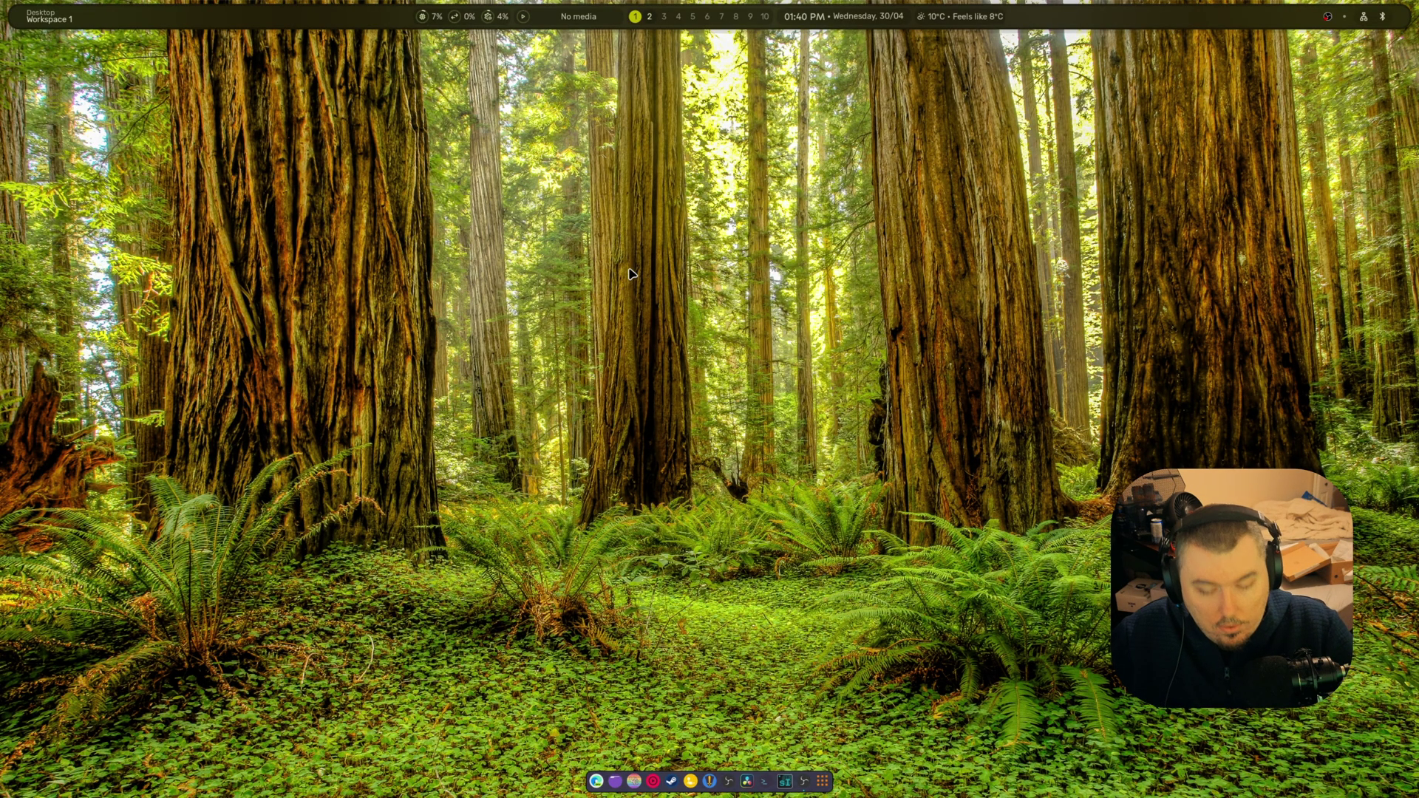
Bring up the keybinds Cheat sheet overlay with Super+/.
key("super+slash")
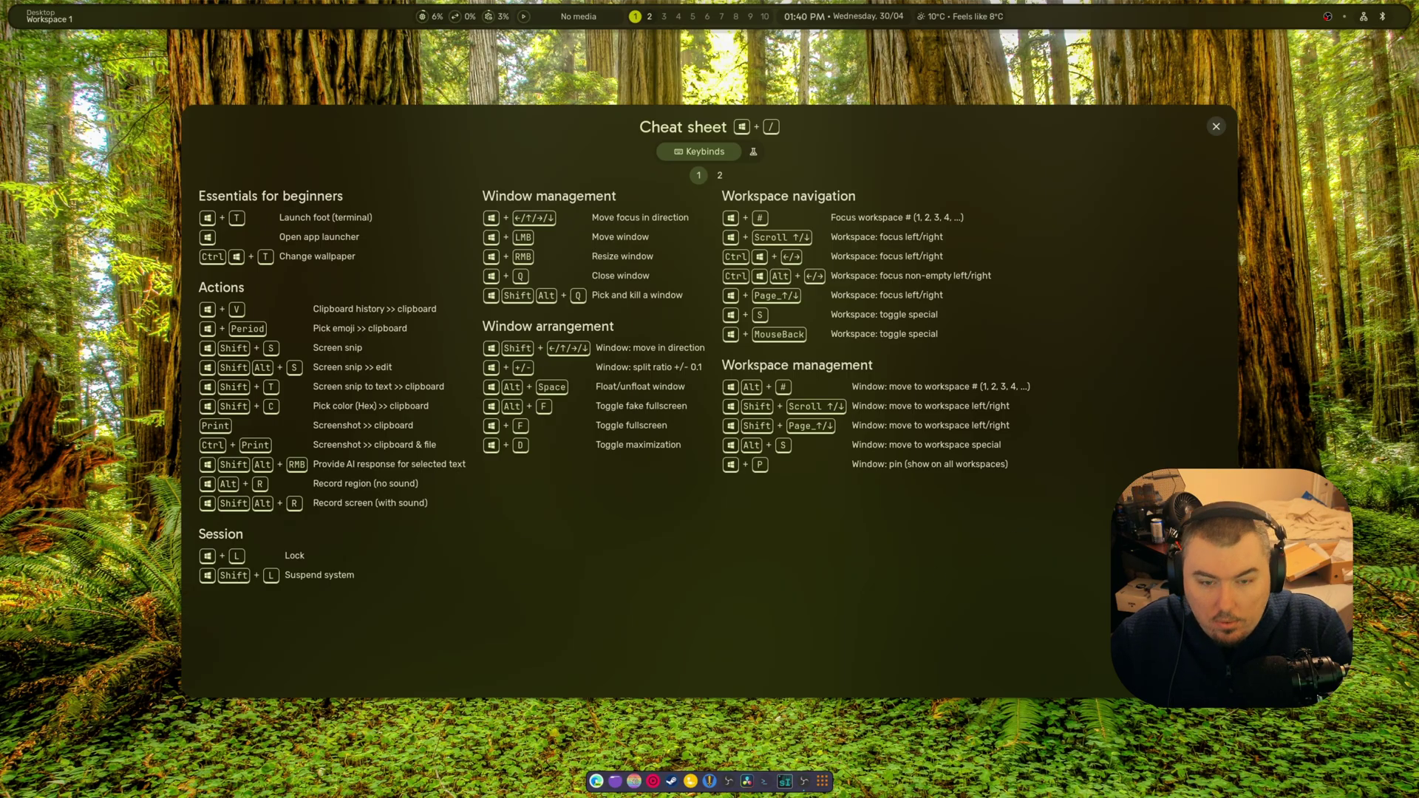
Close the cheat sheet, open Files at the Home folder, and switch to workspace 2.
key("Escape")
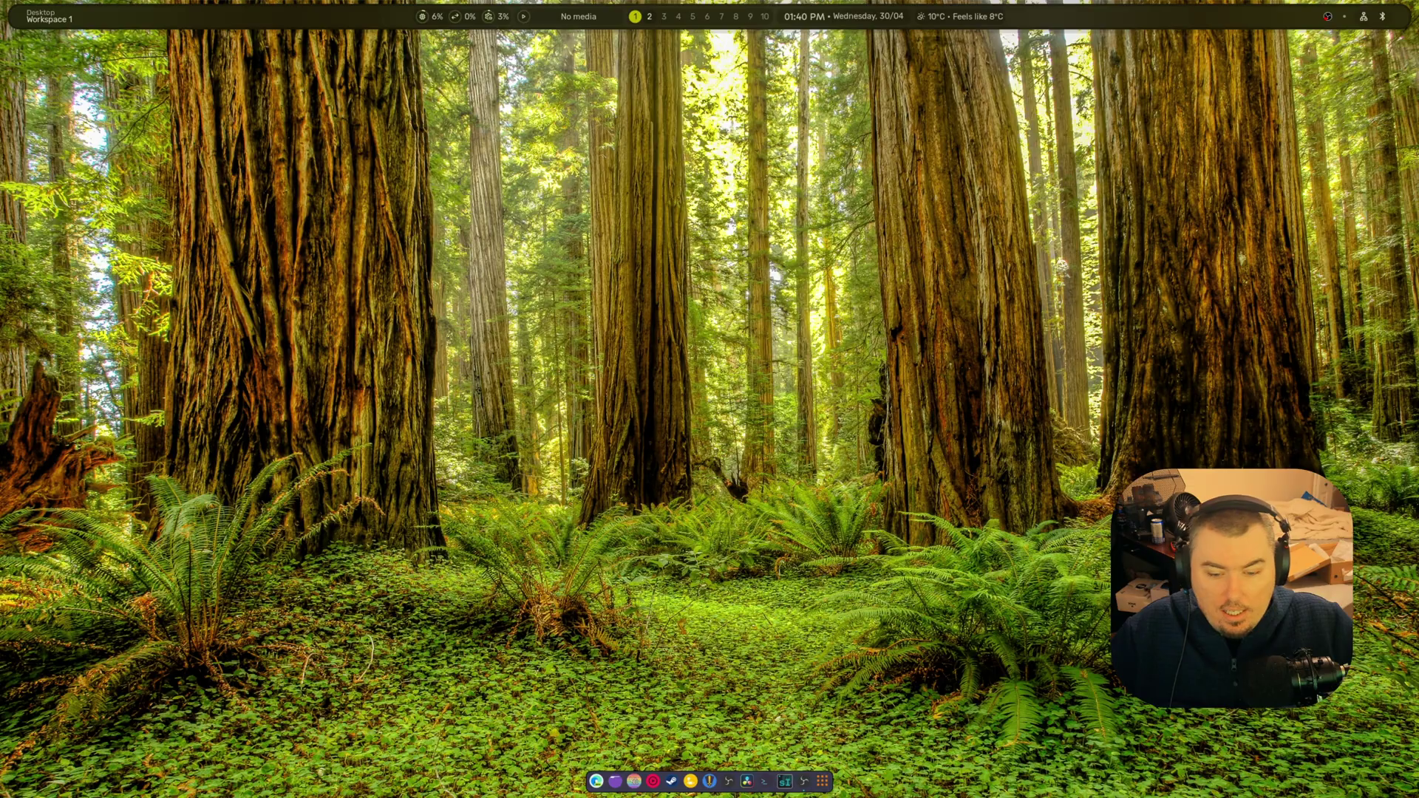
left_click(597, 781)
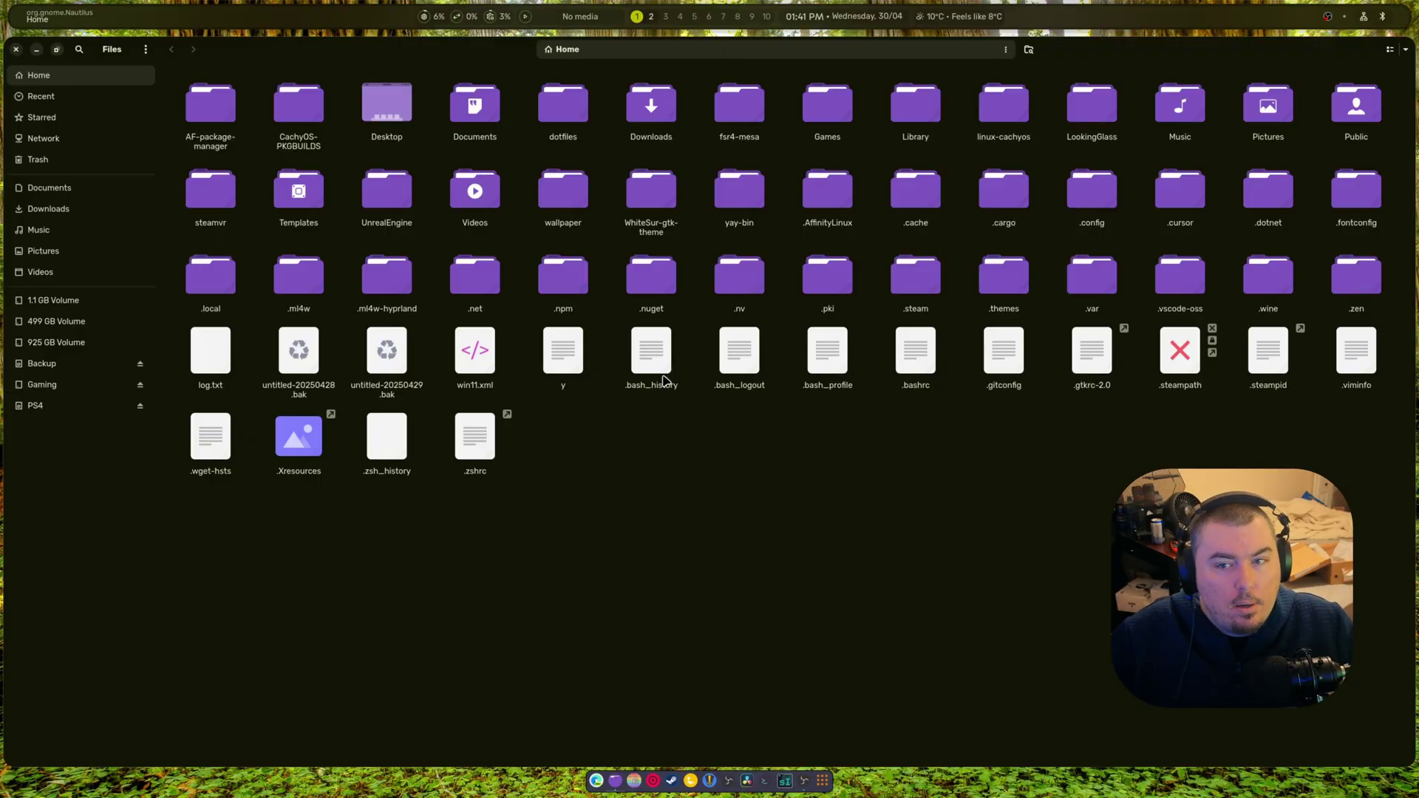
key("super+2")
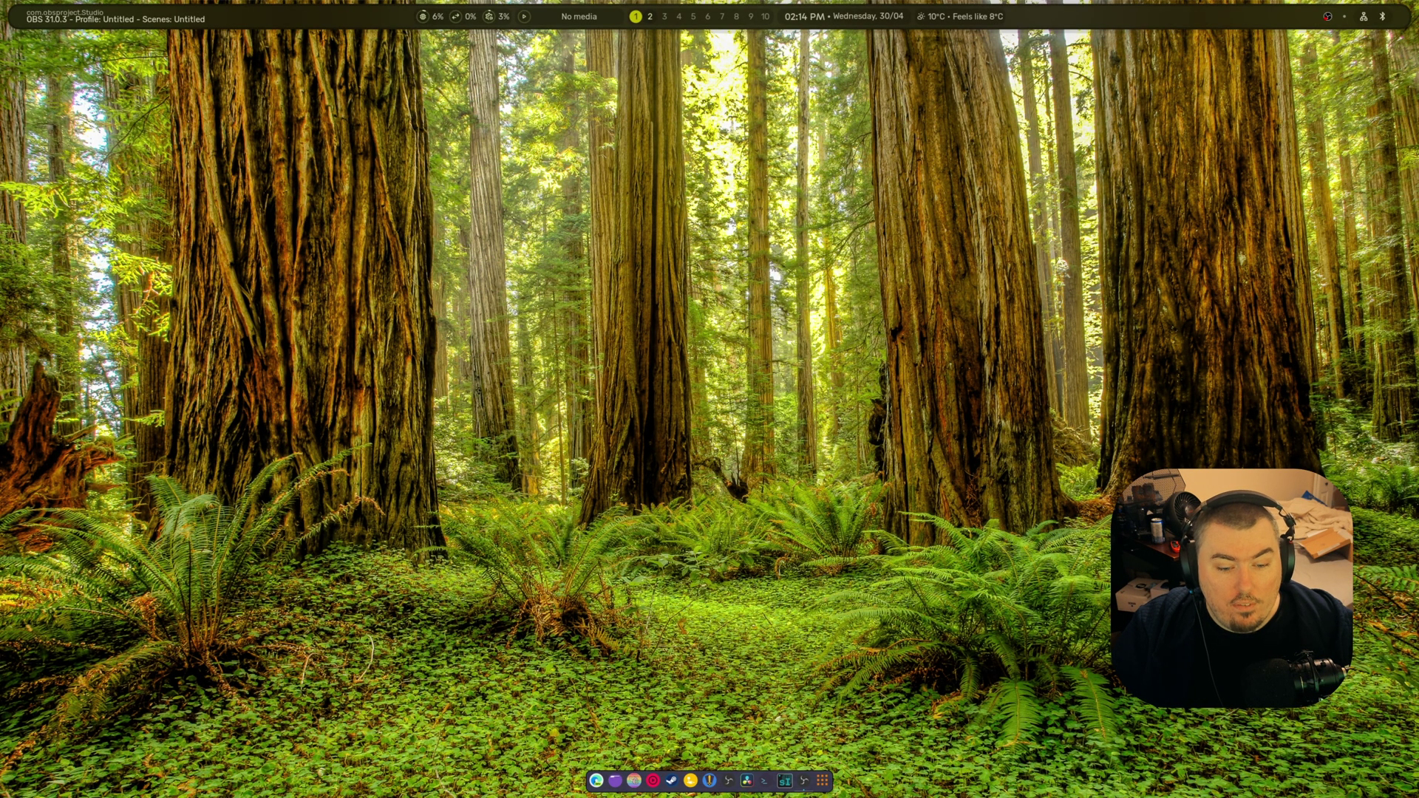
Open and dismiss the dock's app launcher twice.
left_click(823, 781)
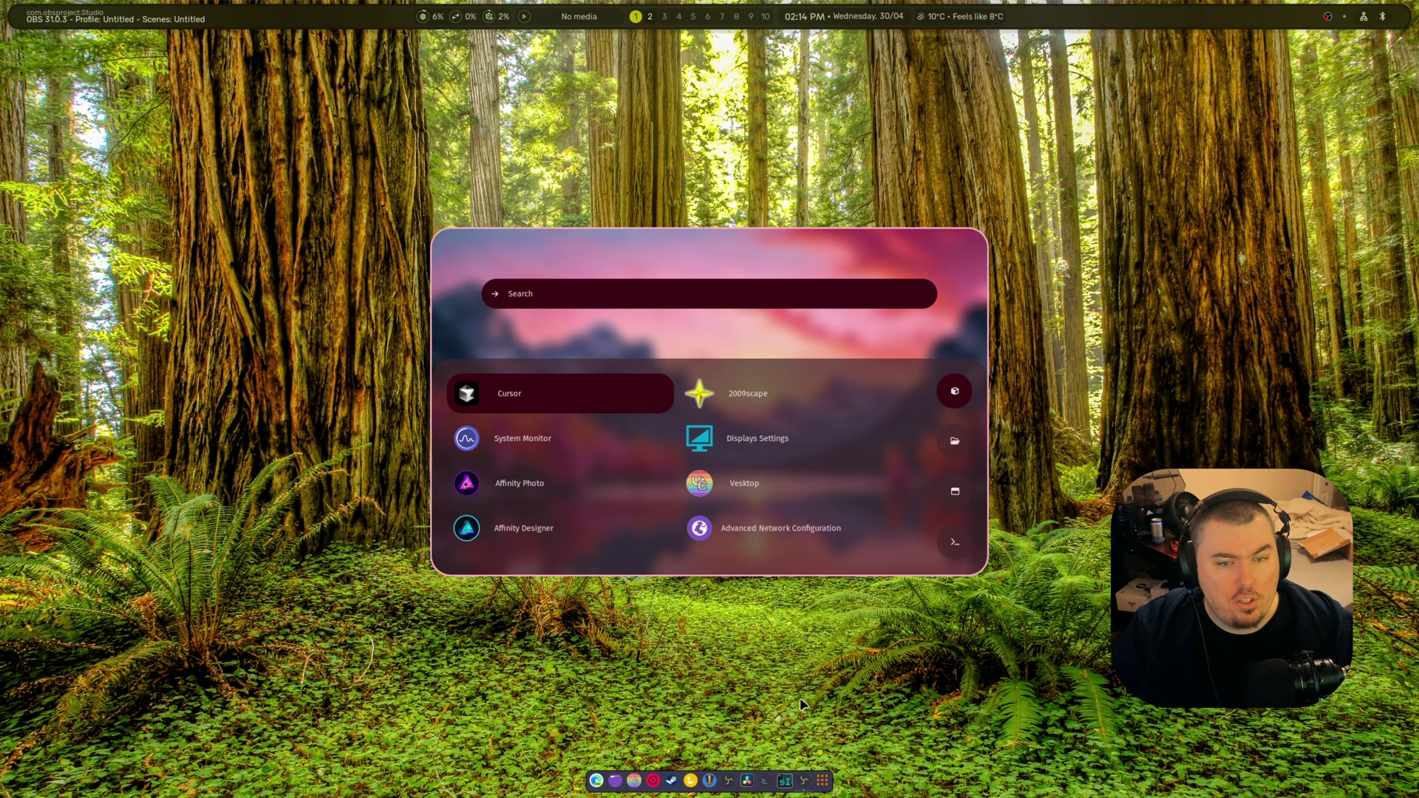
left_click(975, 635)
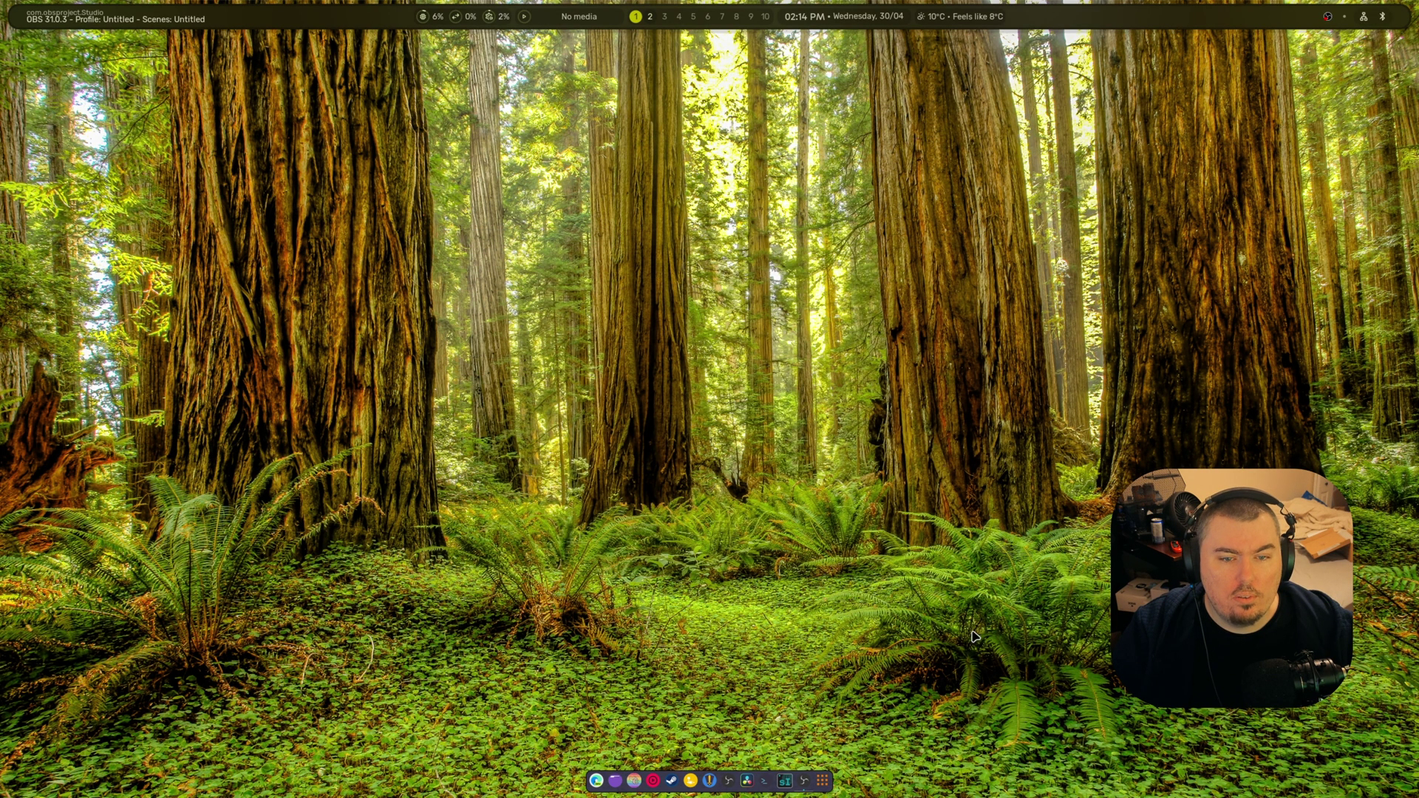
left_click(821, 782)
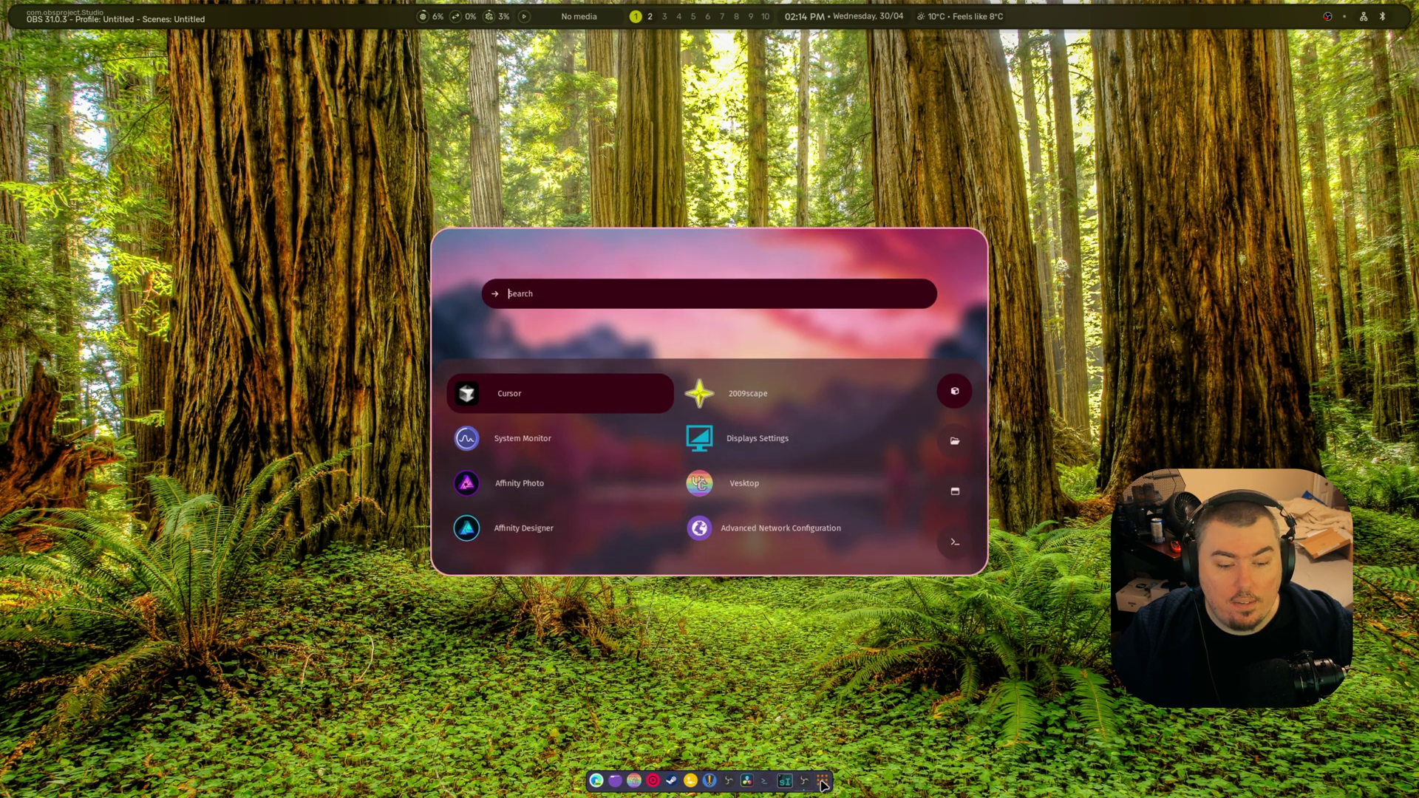
left_click(822, 783)
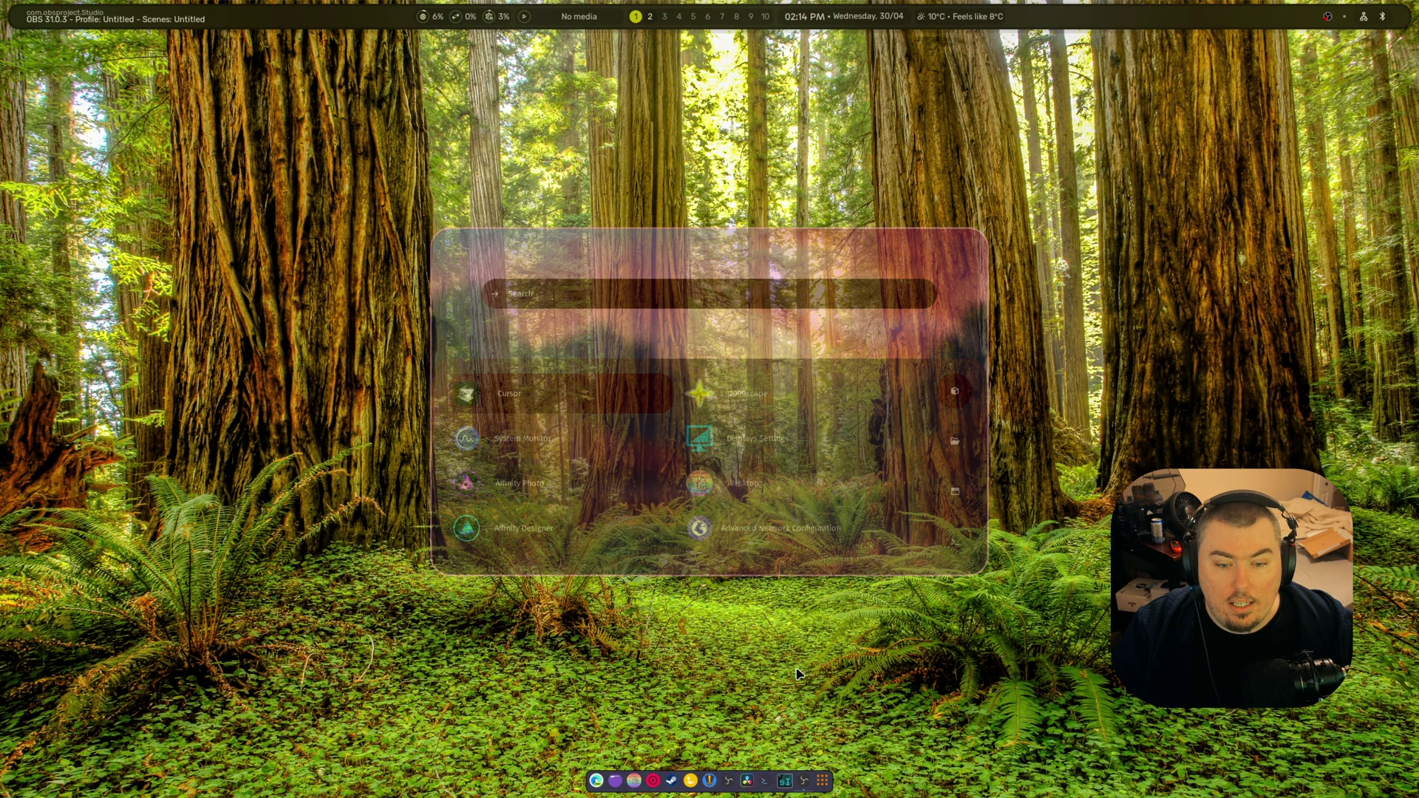
Open Files and navigate into ~/.config/hypr/hyprland.
left_click(625, 781)
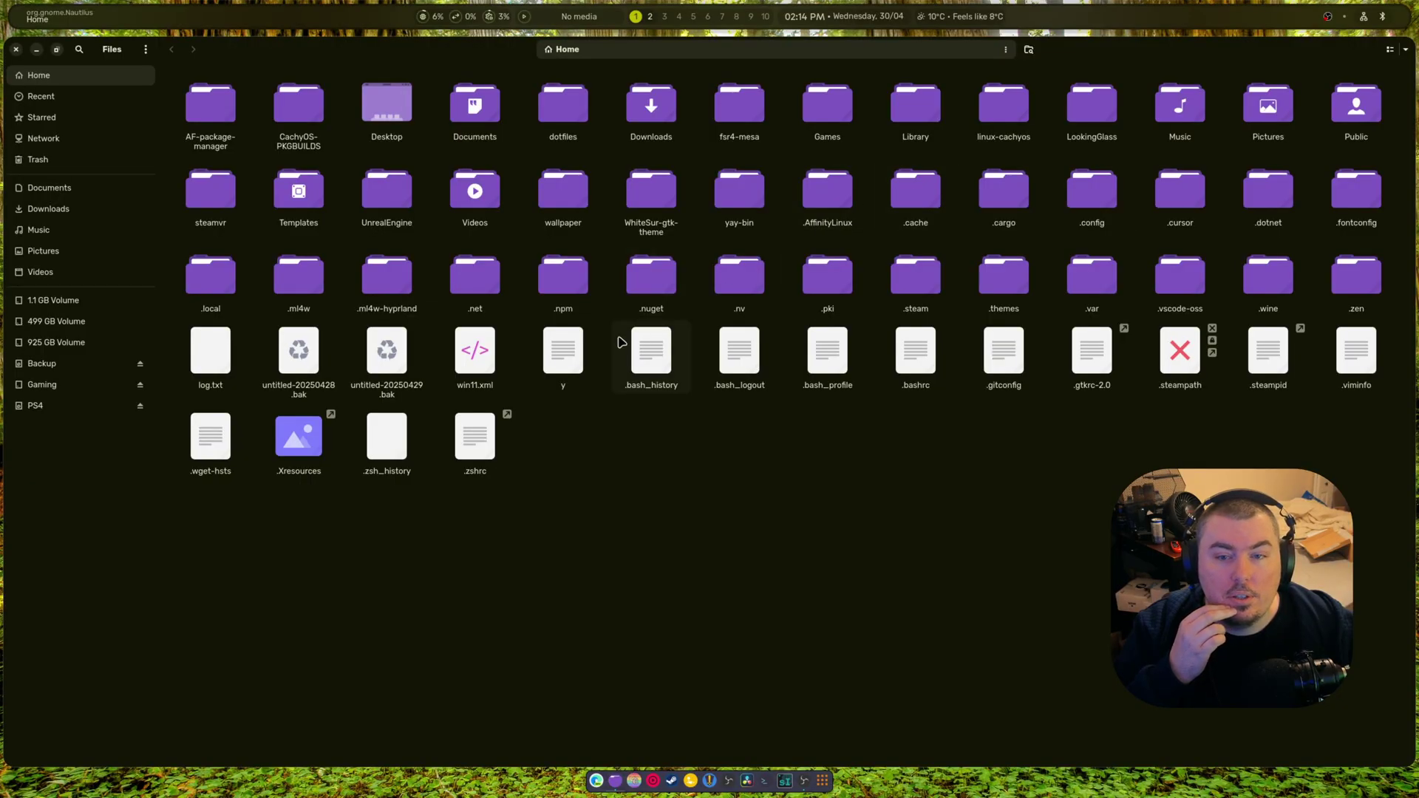
double_click(1086, 213)
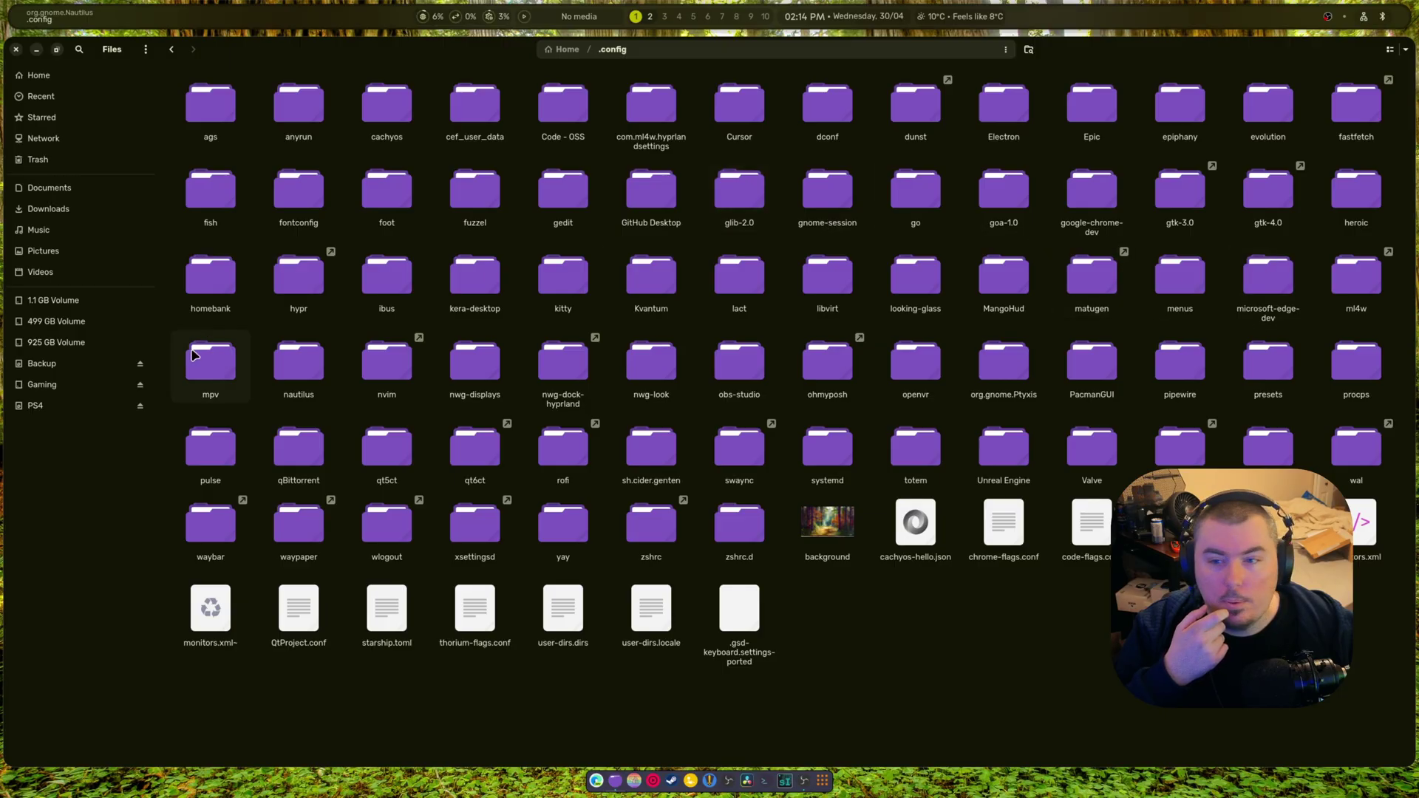
double_click(322, 303)
double_click(299, 126)
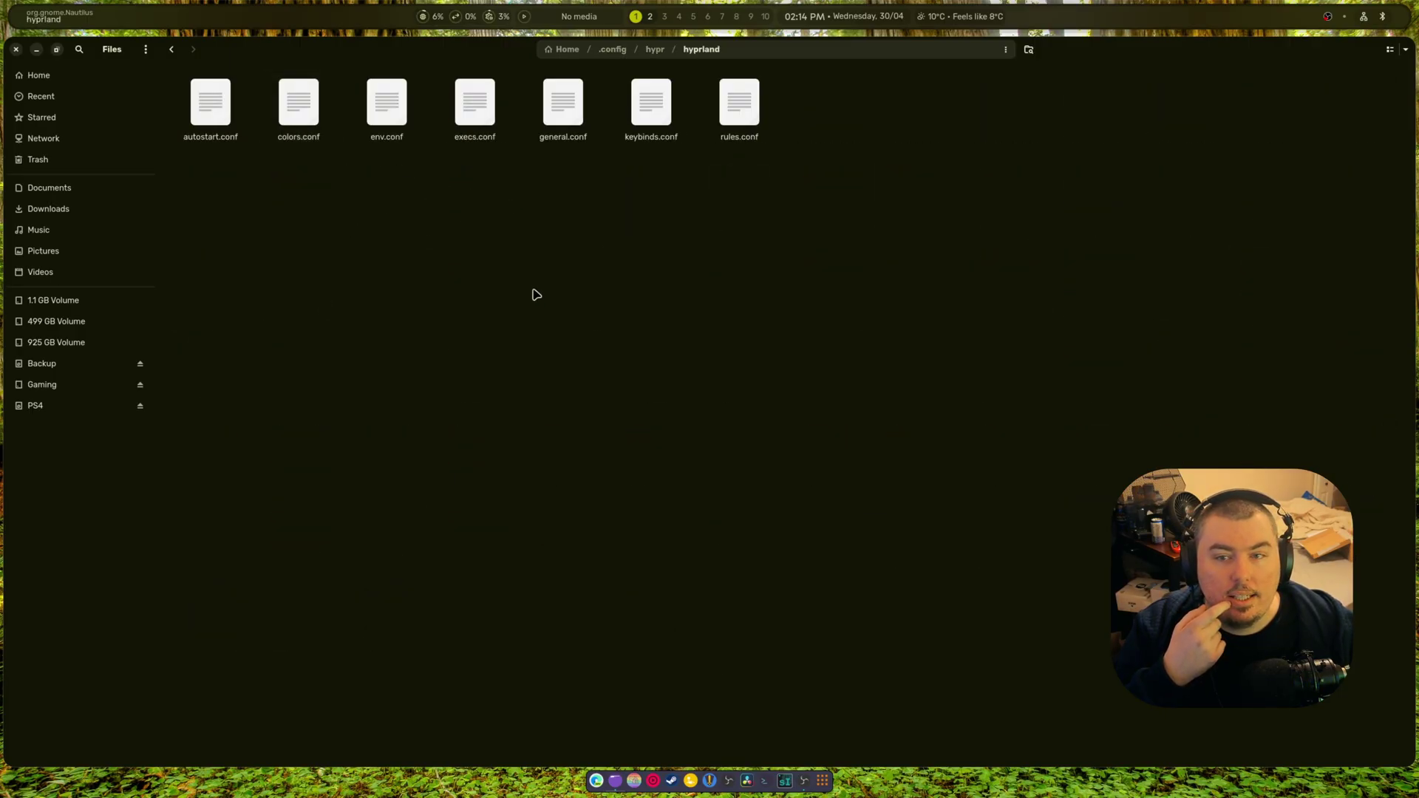
Open autostart.conf in Code - OSS, then close the editor.
left_click(219, 130)
right_click(221, 129)
left_click(243, 137)
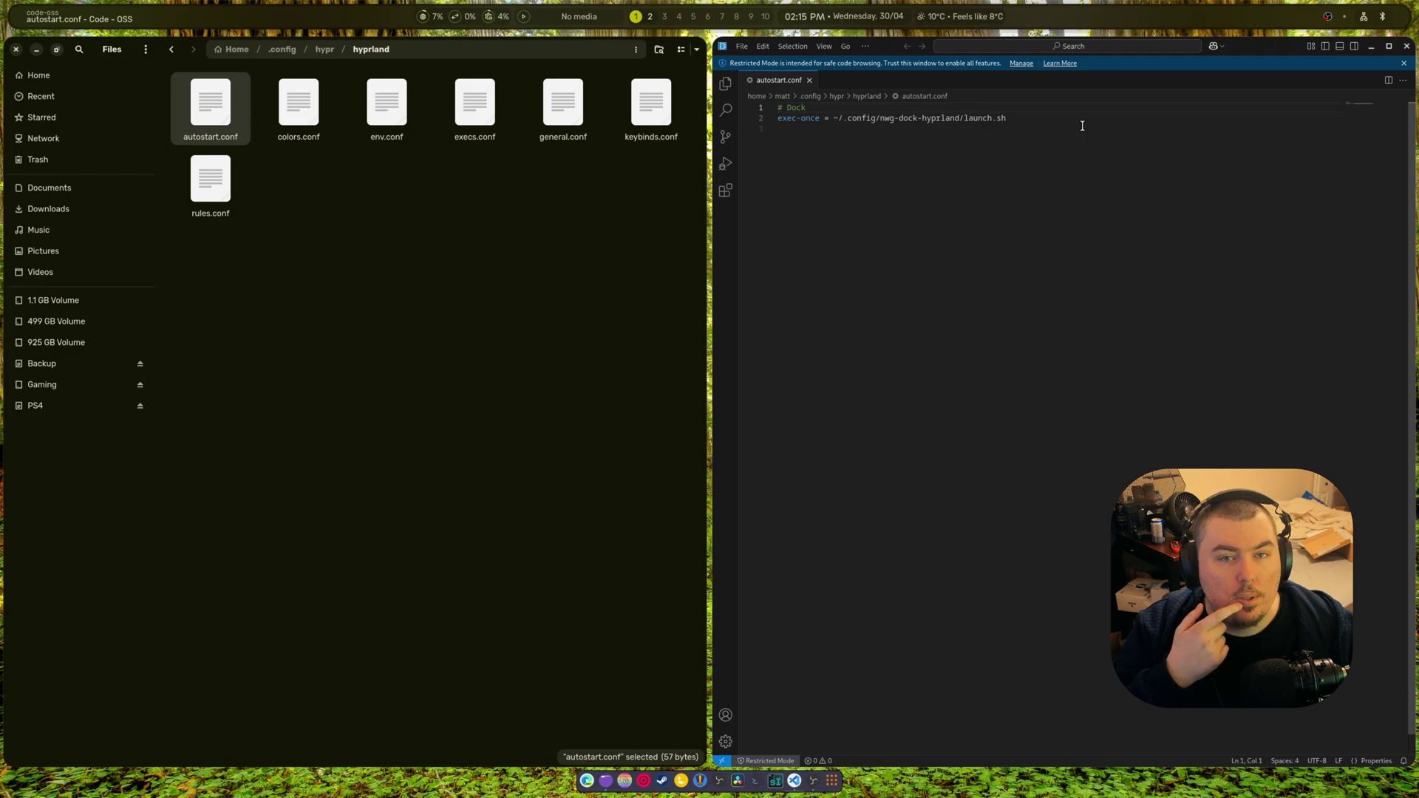
left_click(1406, 46)
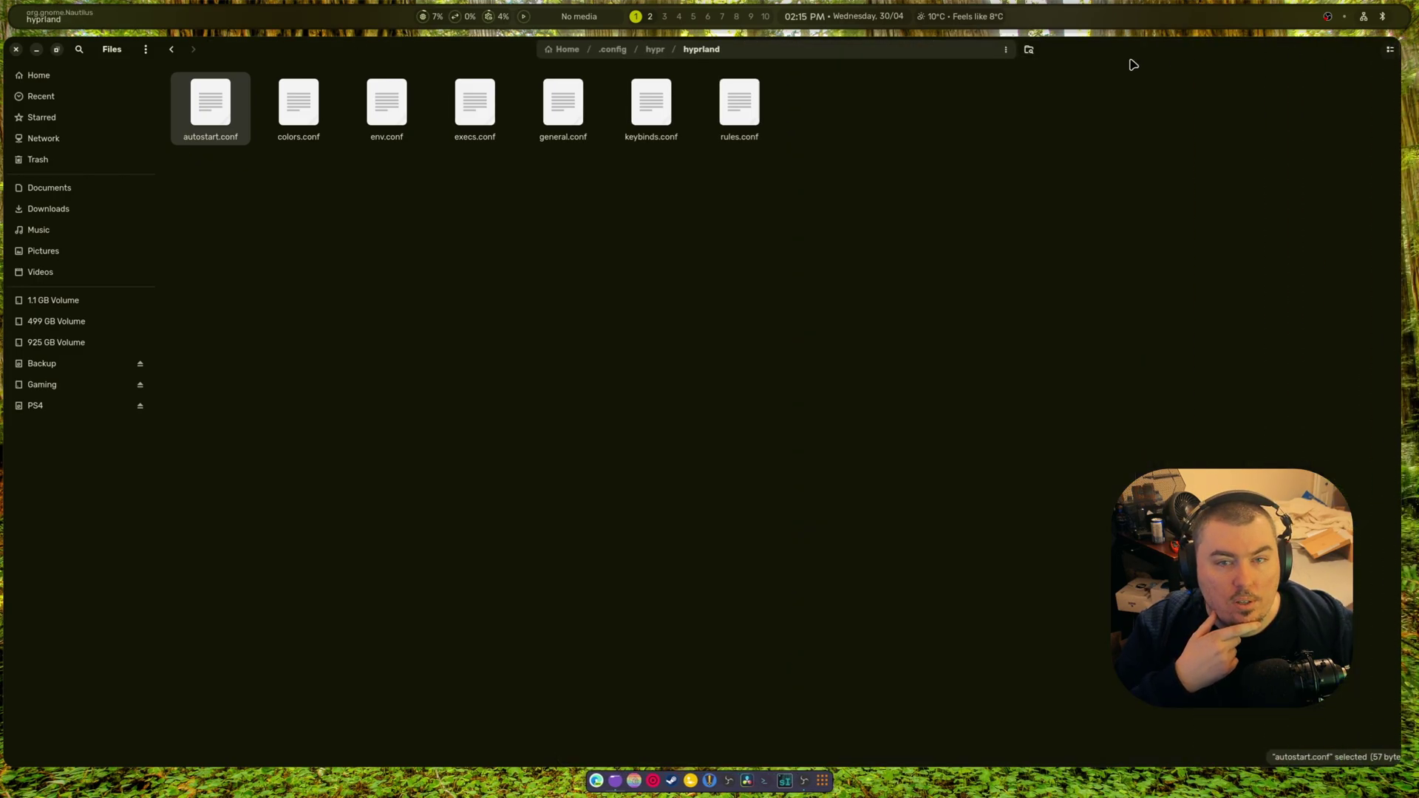
Reopen Files at Home and toggle its window between floating and full-screen tiling.
left_click(16, 49)
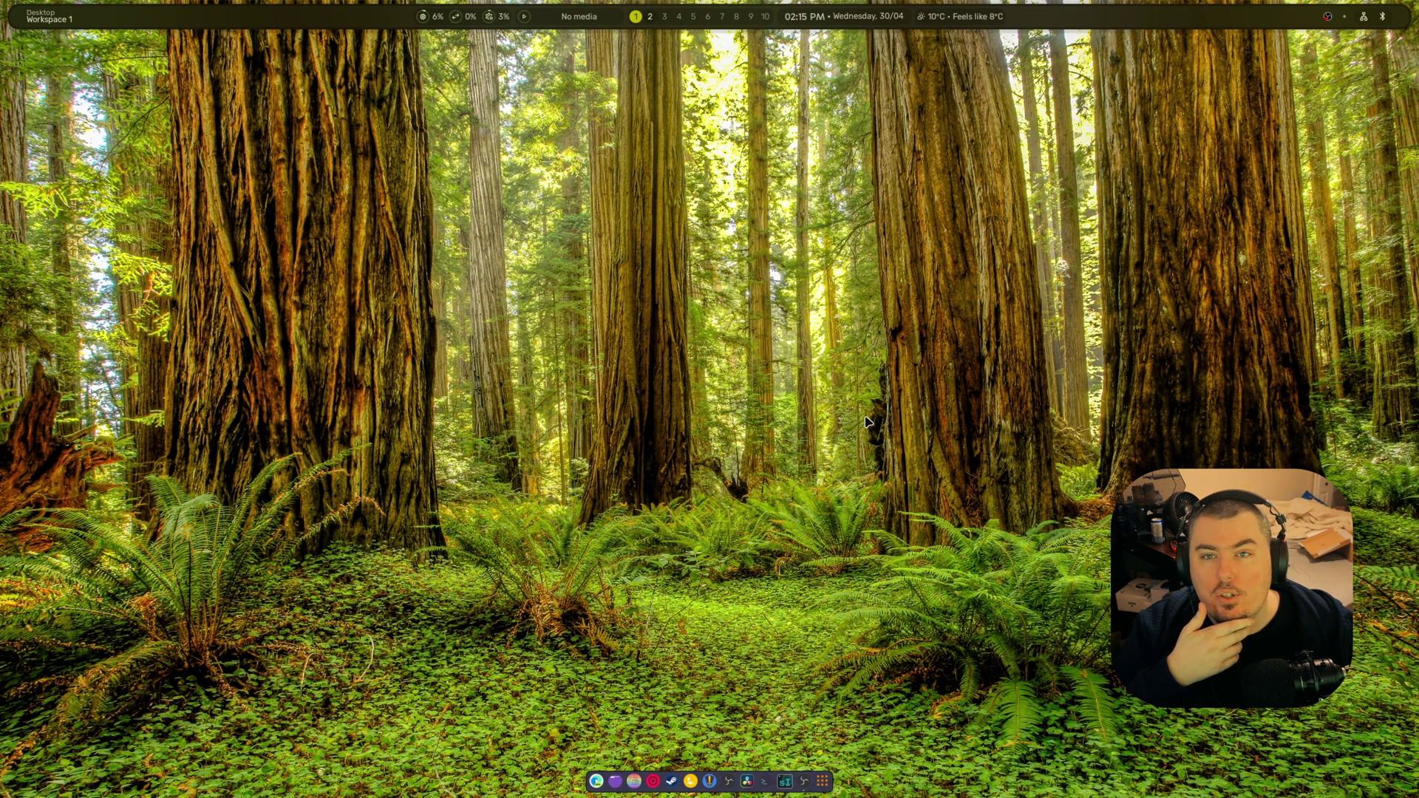
left_click(615, 781)
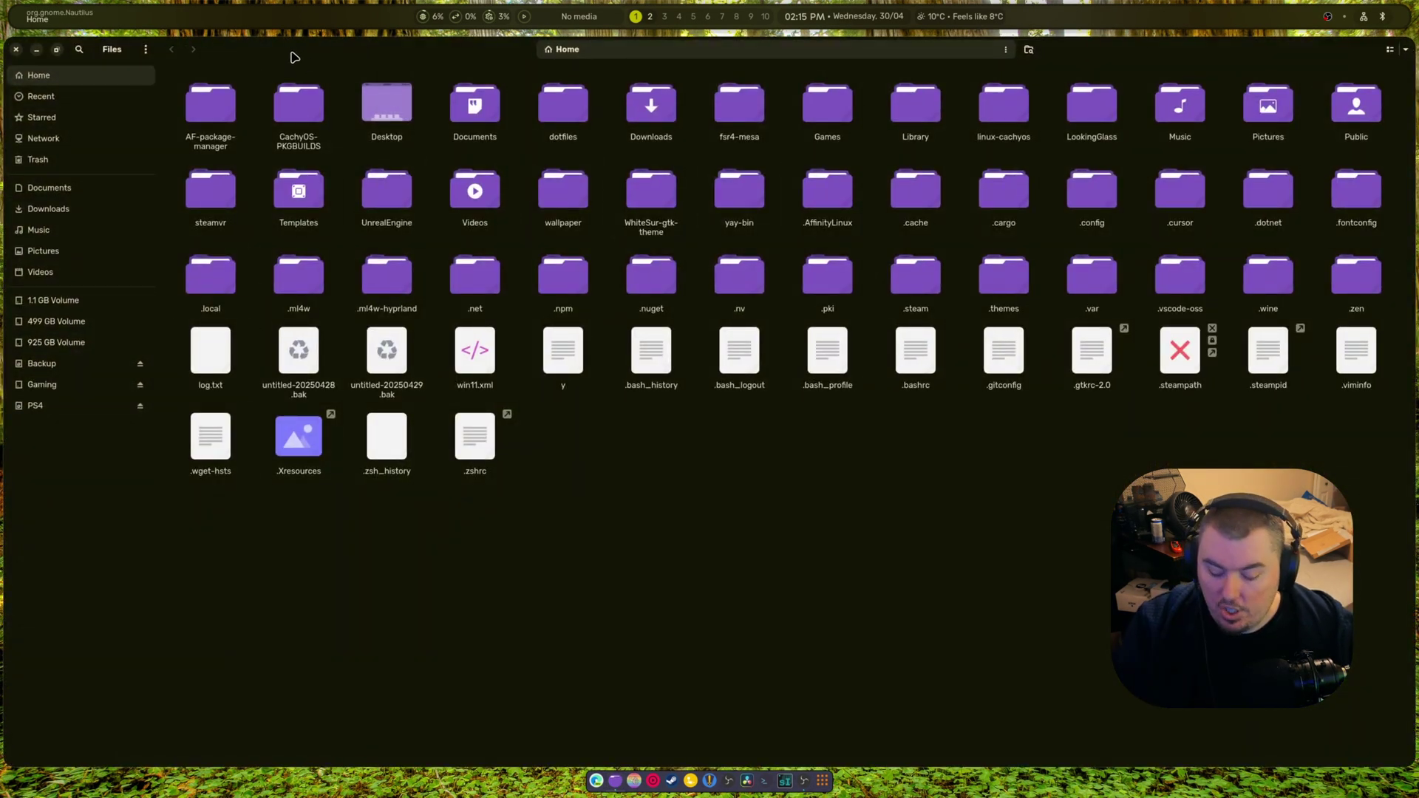
key("super+v")
key("super+v")
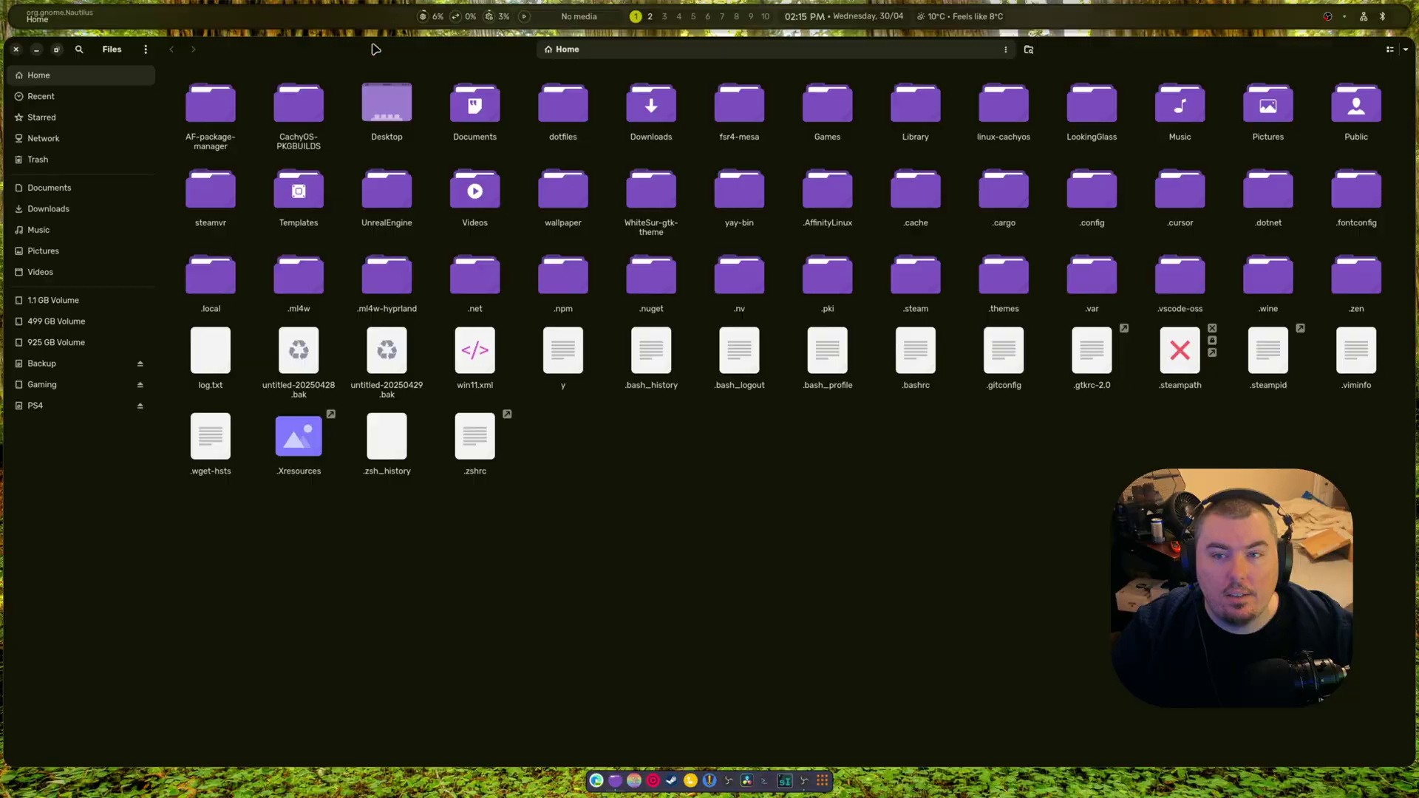
key("super+v")
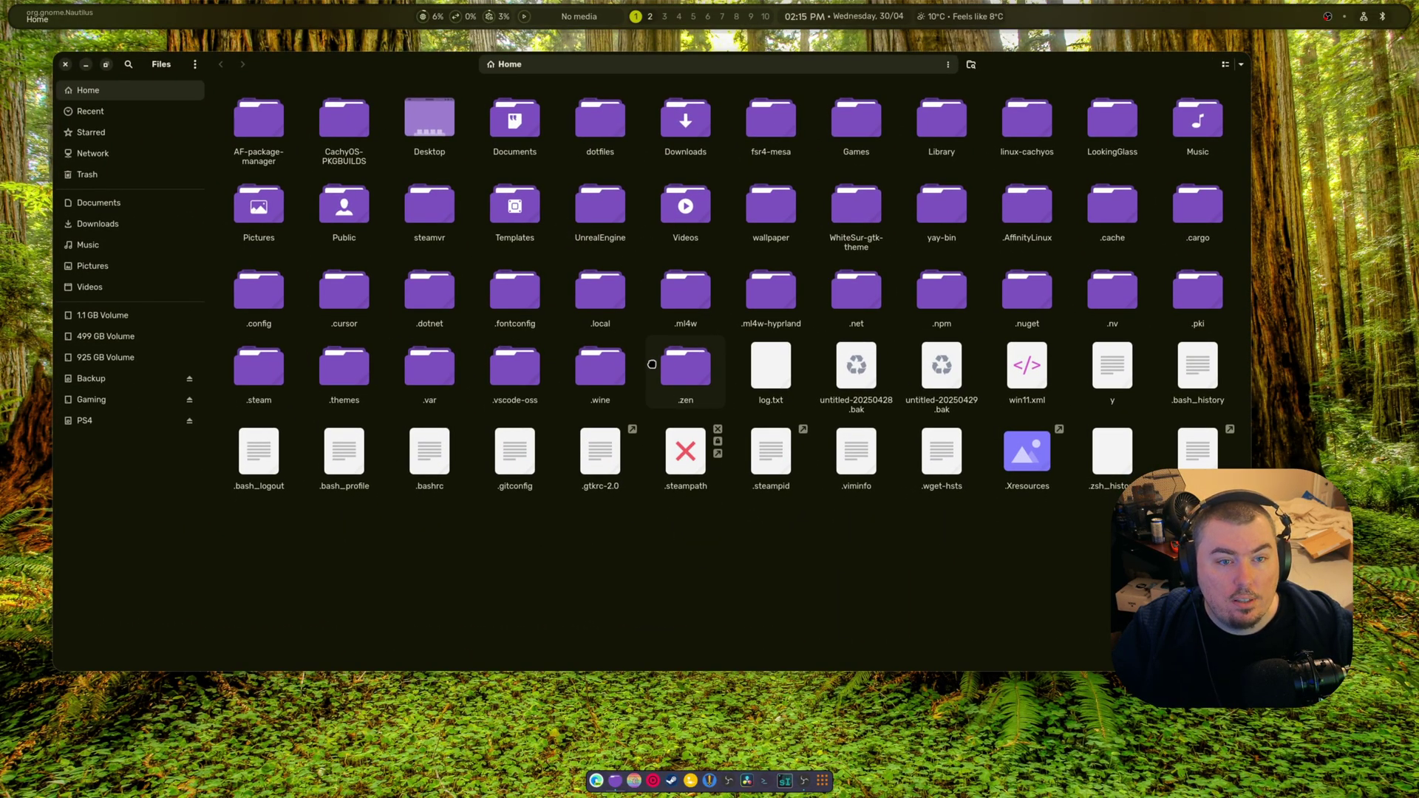
key("super+v")
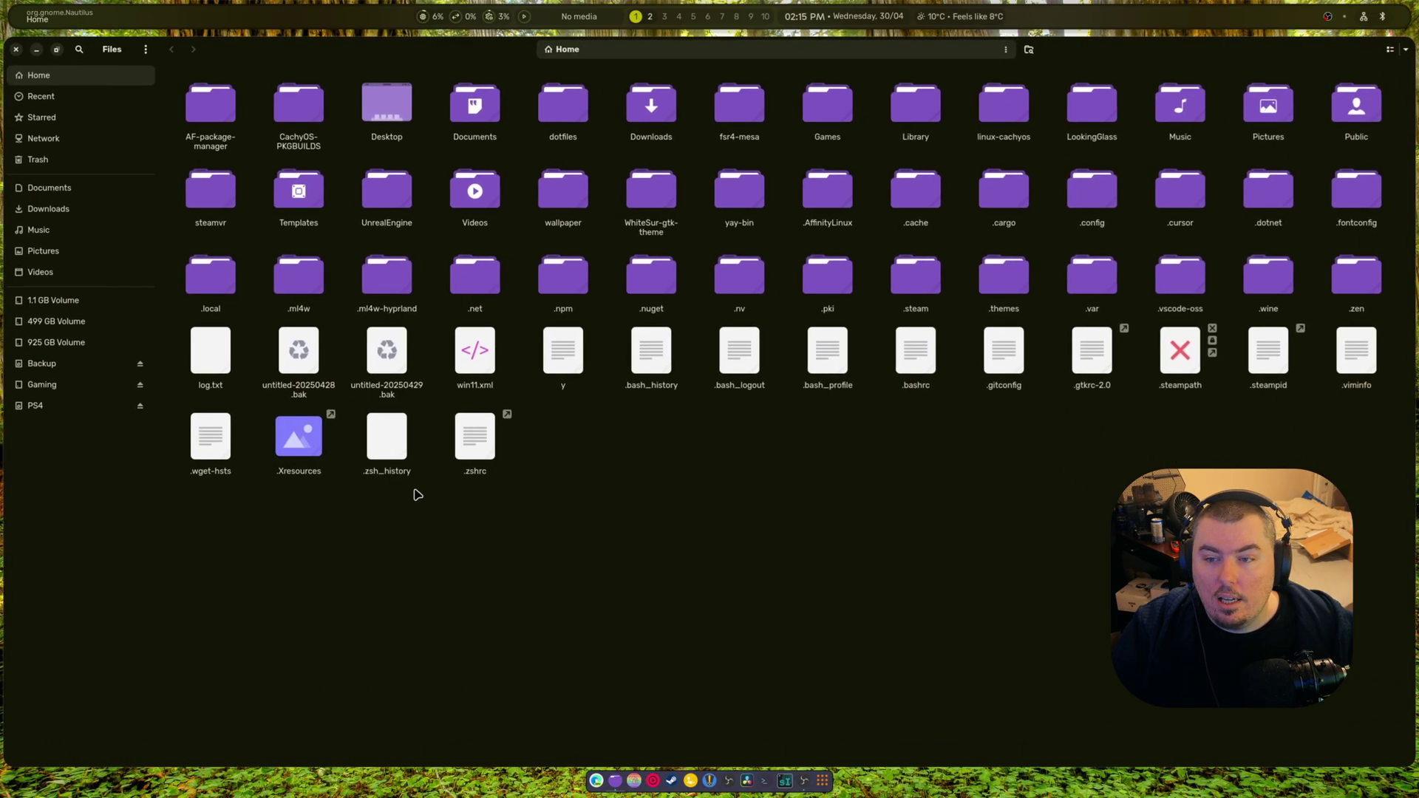
Browse to ~/Pictures/wallpapers and select the second cyberpunk city image.
left_click(44, 251)
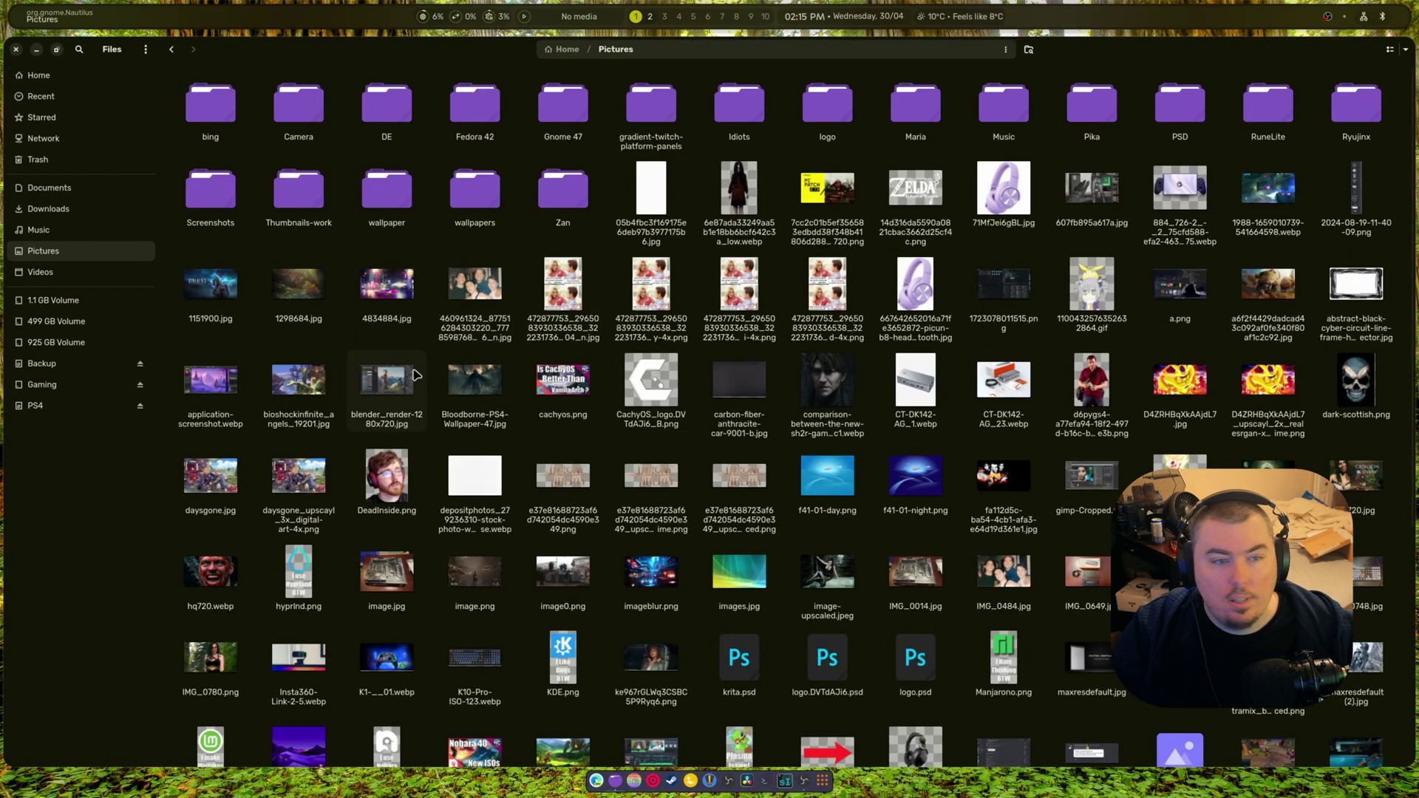
double_click(460, 217)
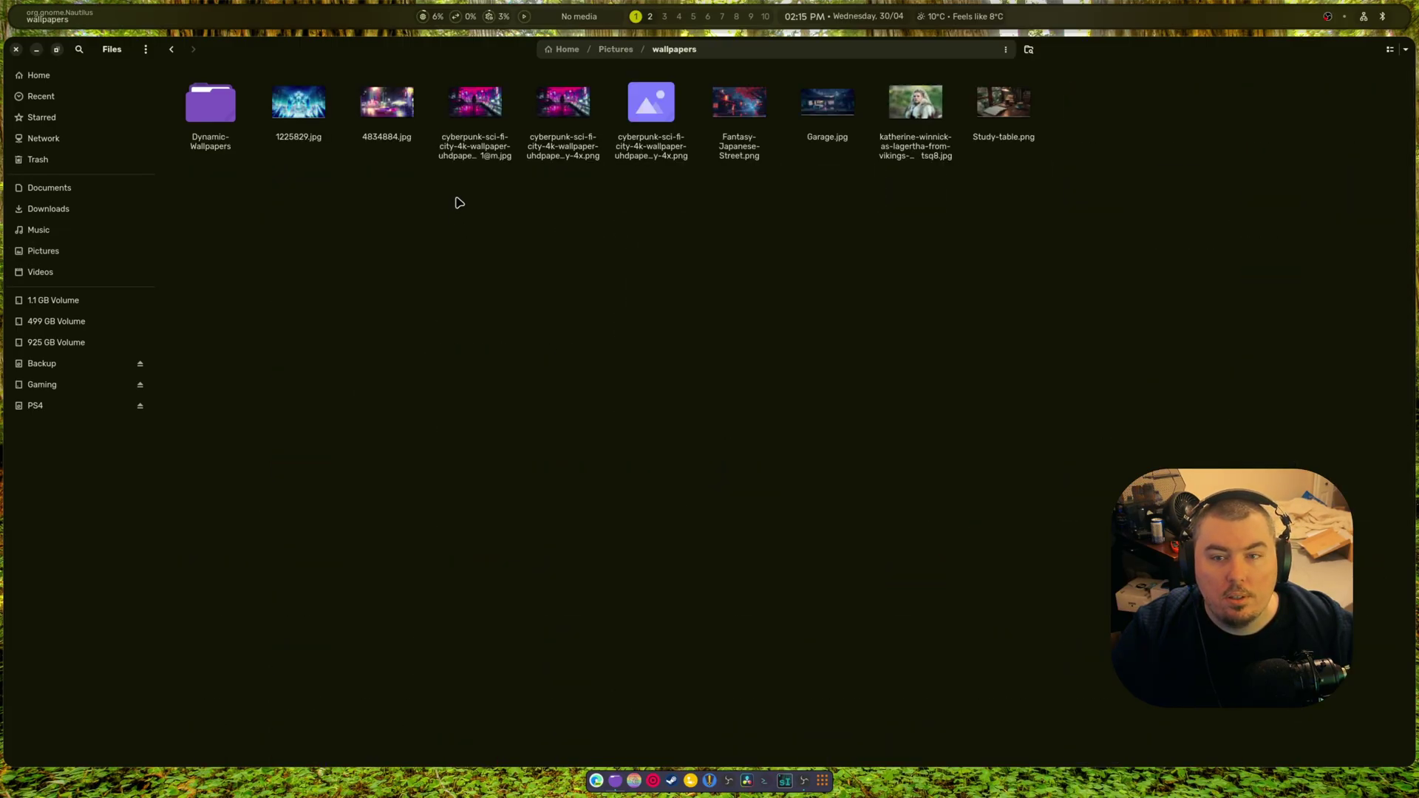
left_click(547, 147)
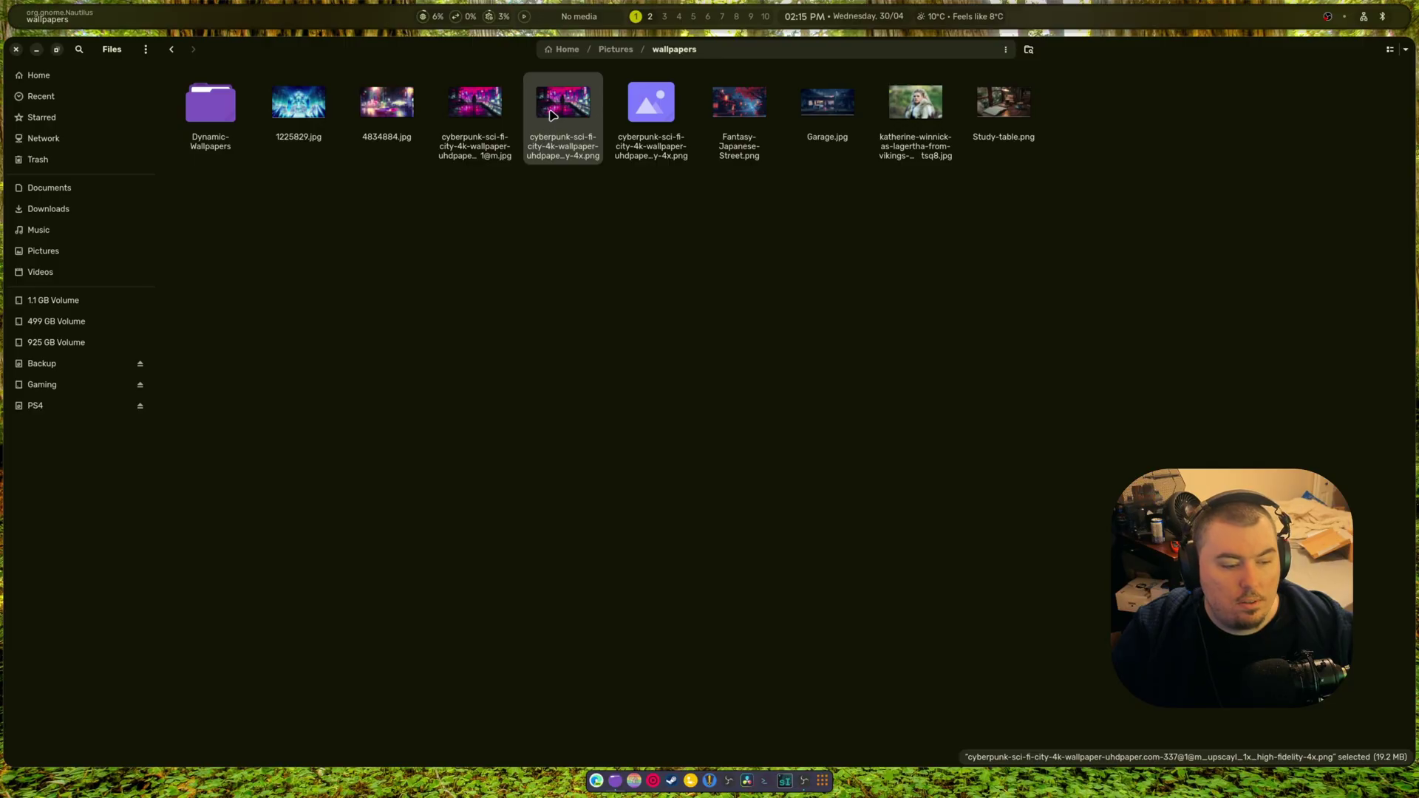
right_click(550, 113)
key("Escape")
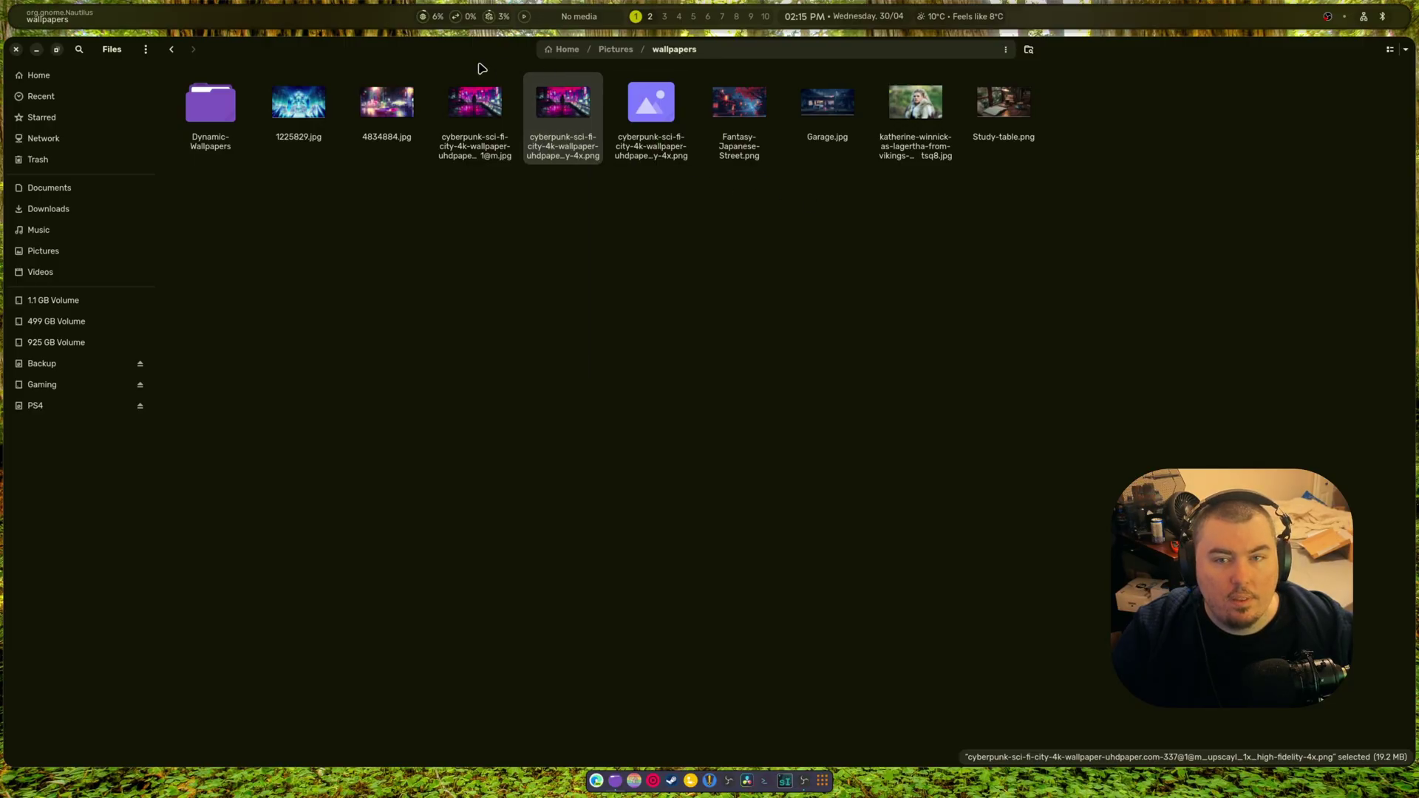
Send Files to workspace 3, then set the 1x upscaled cyberpunk city PNG as wallpaper.
key("super+shift+3")
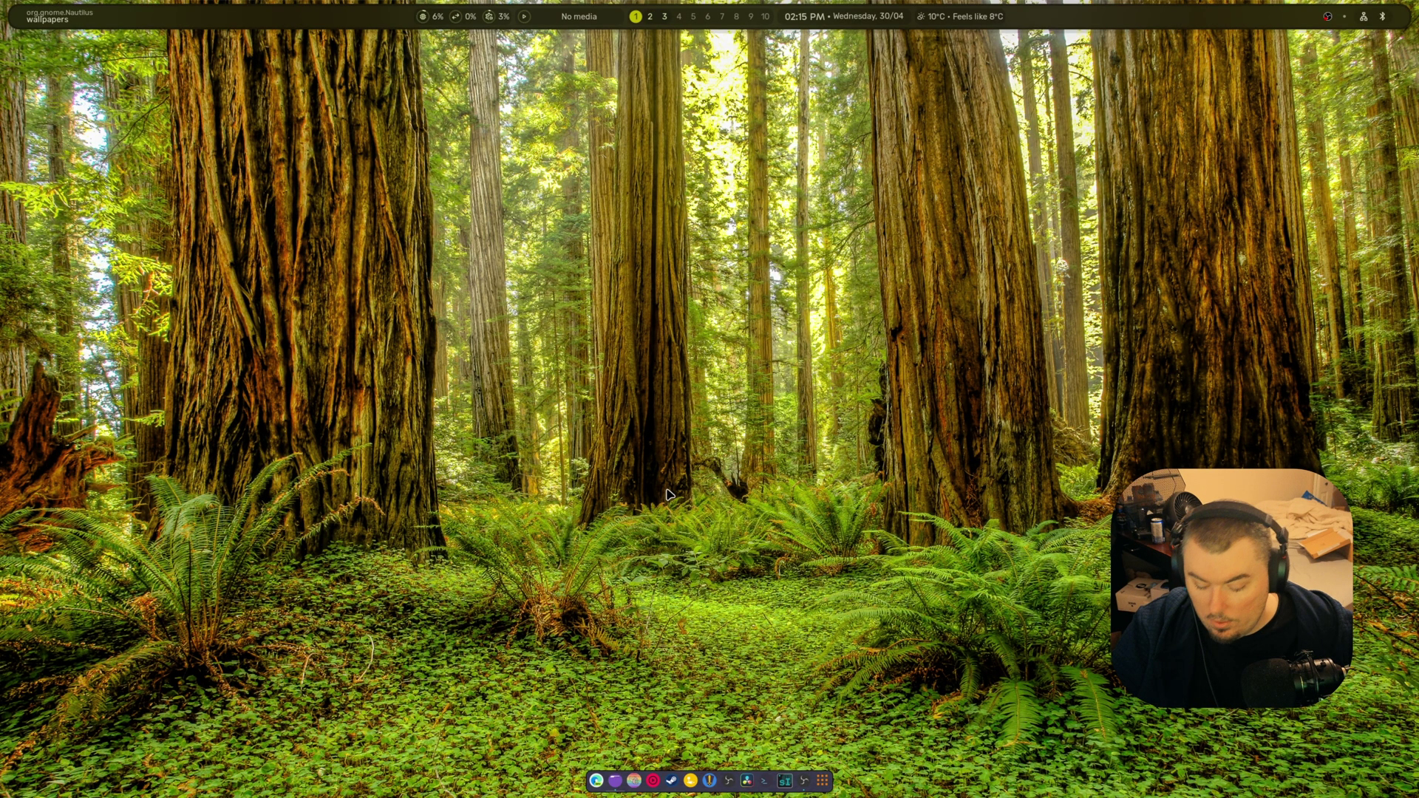
key("super+w")
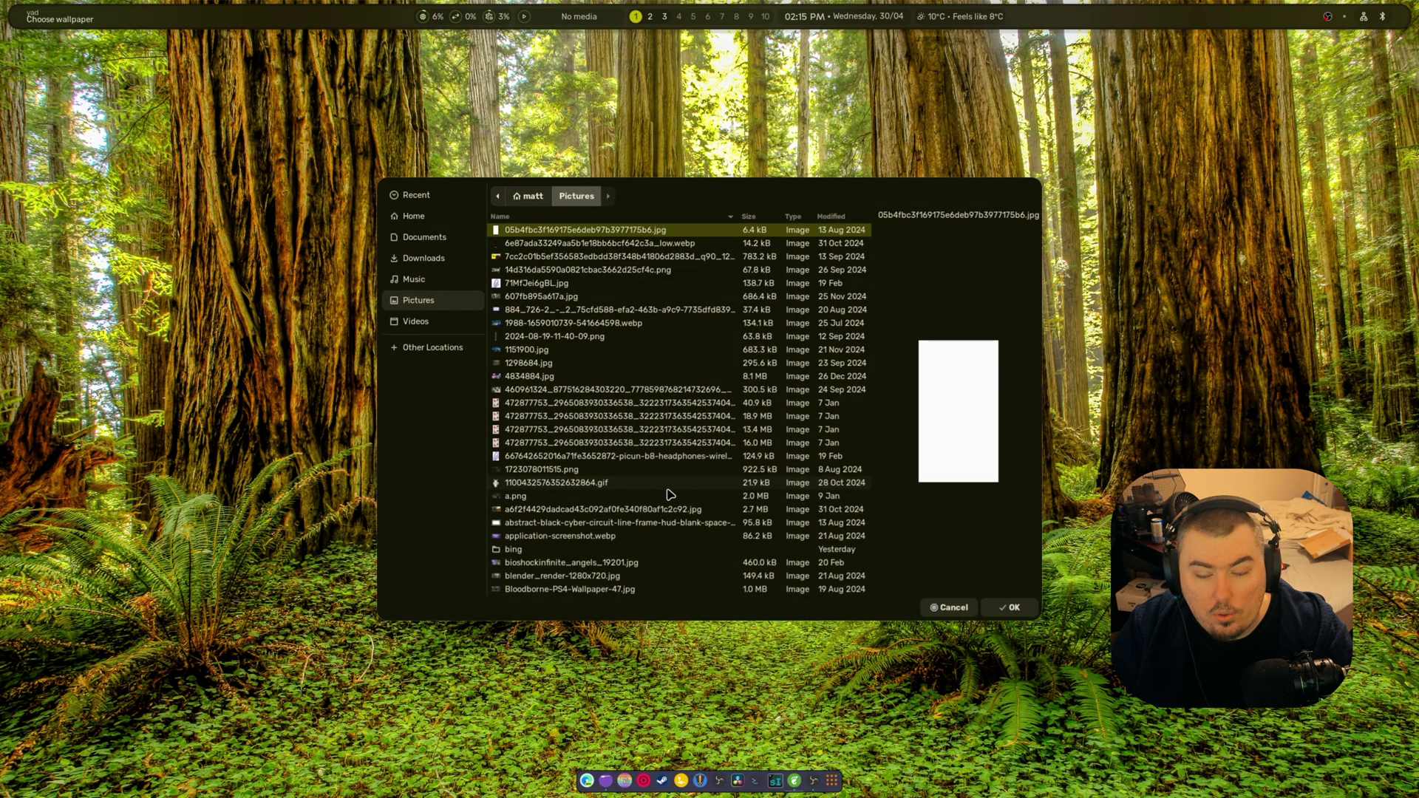
scroll(670, 495, "down", 10)
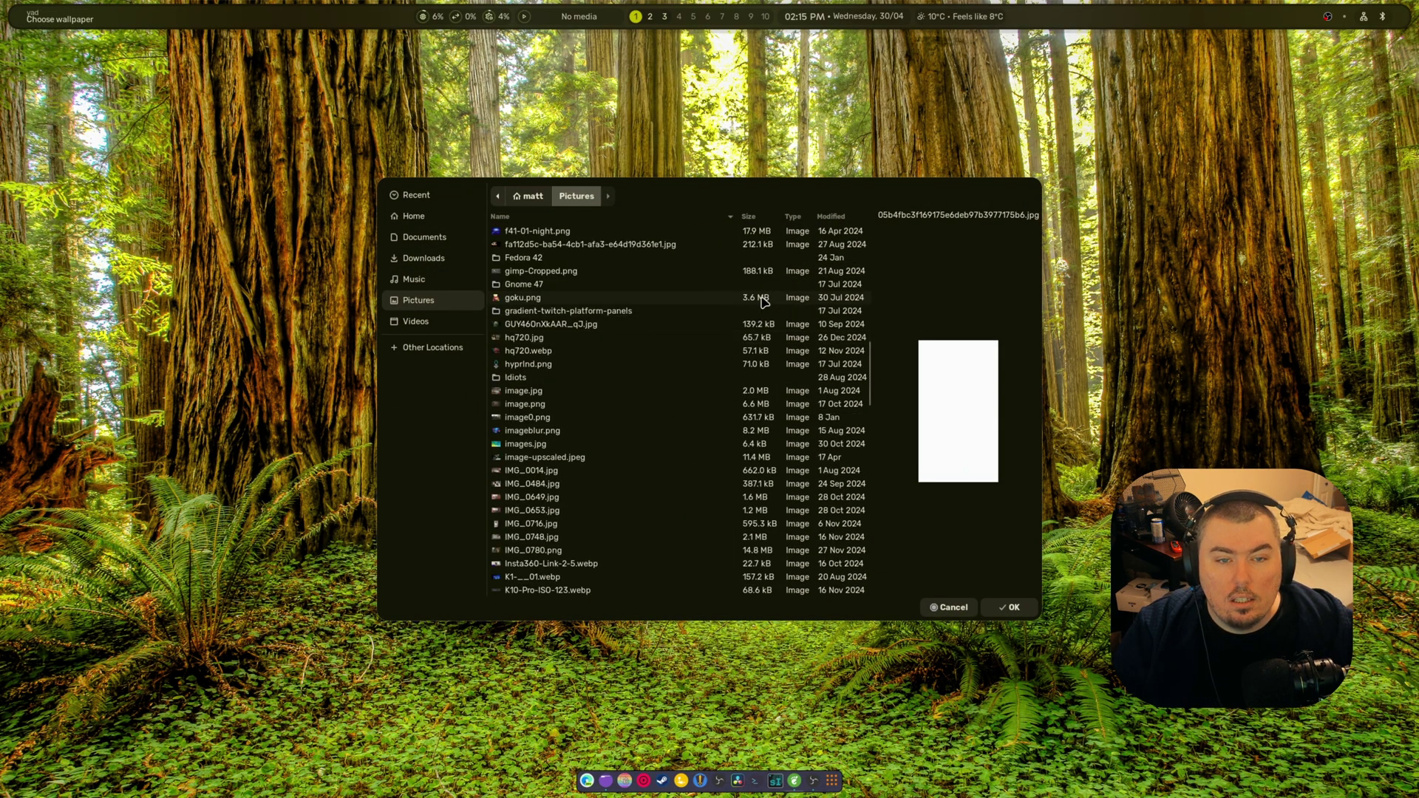
left_click(794, 217)
scroll(690, 394, "up", 10)
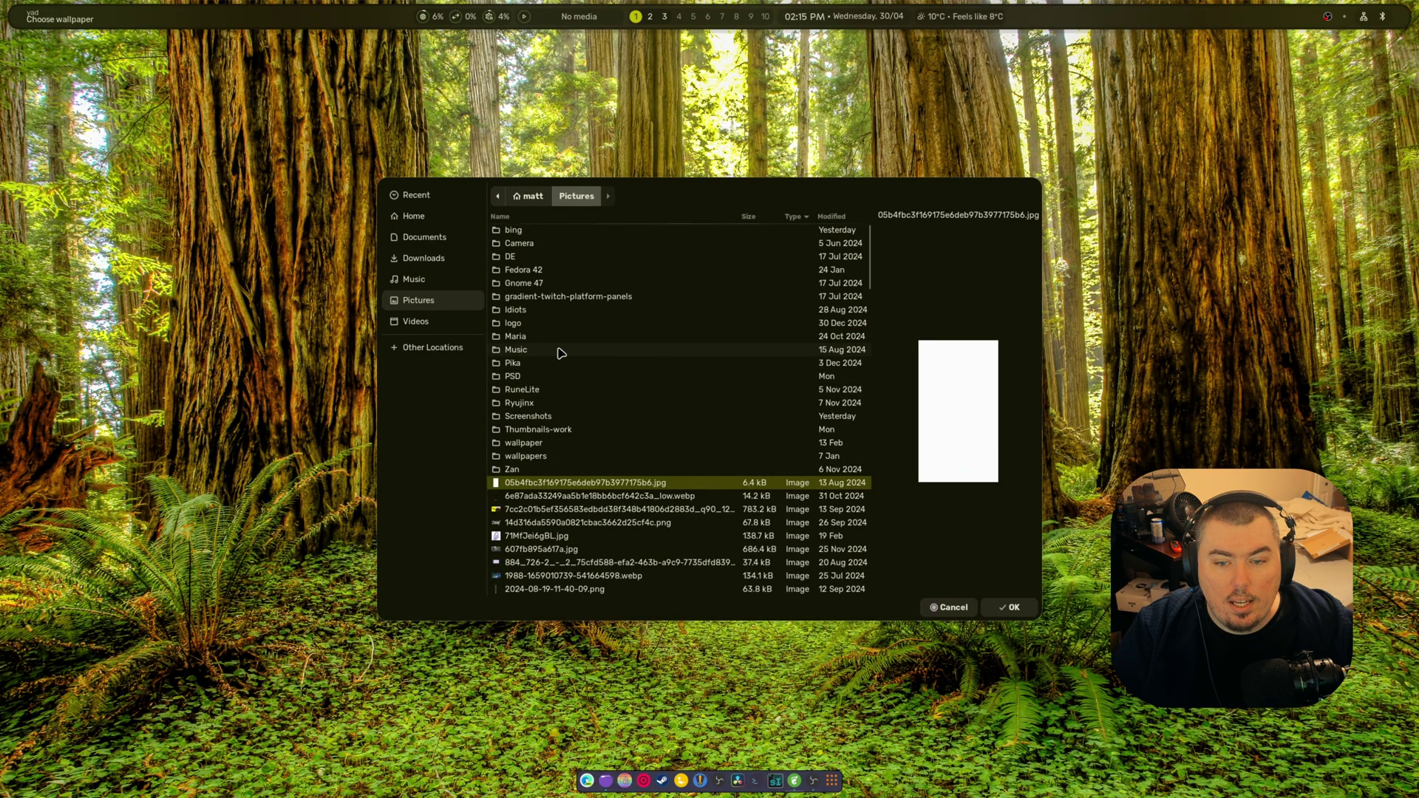
double_click(541, 455)
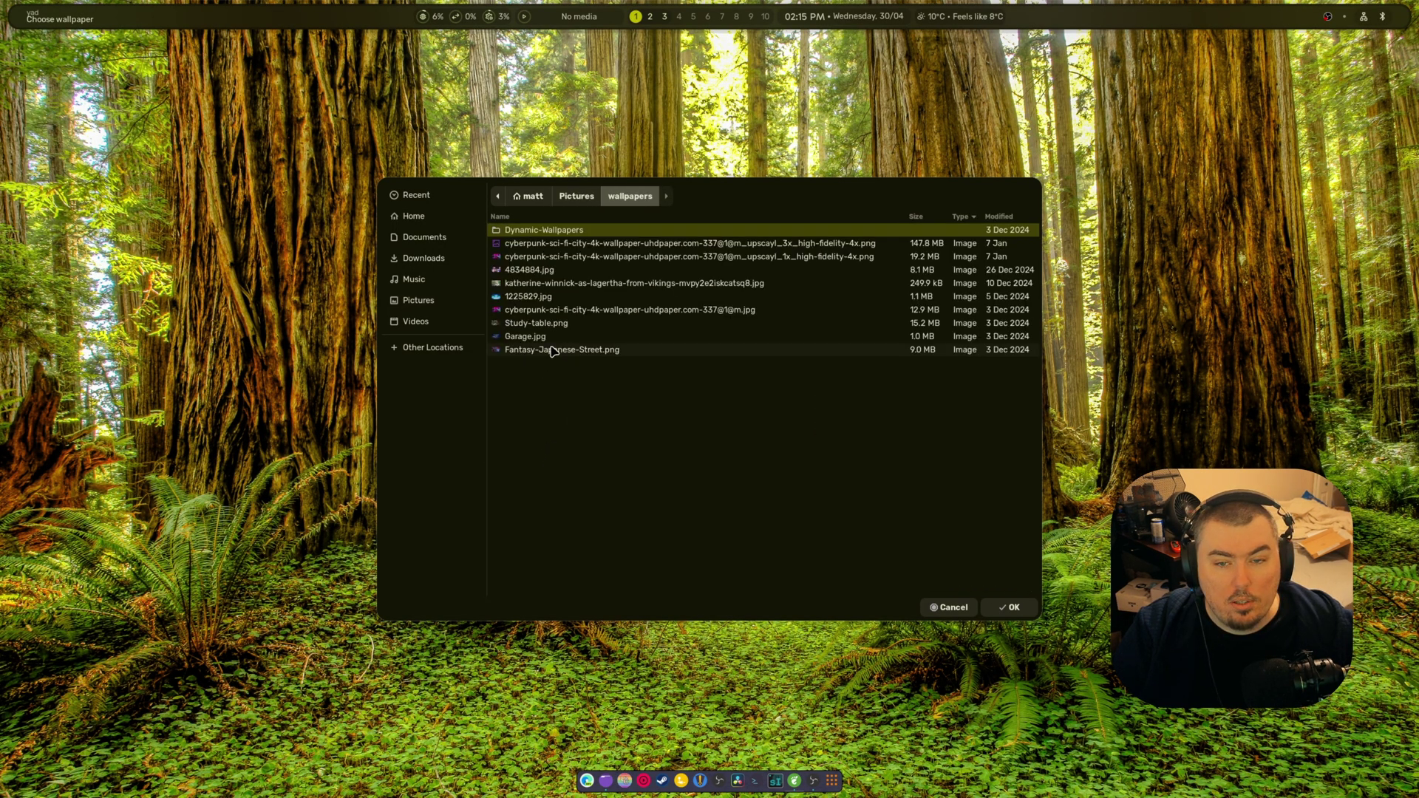
left_click(560, 260)
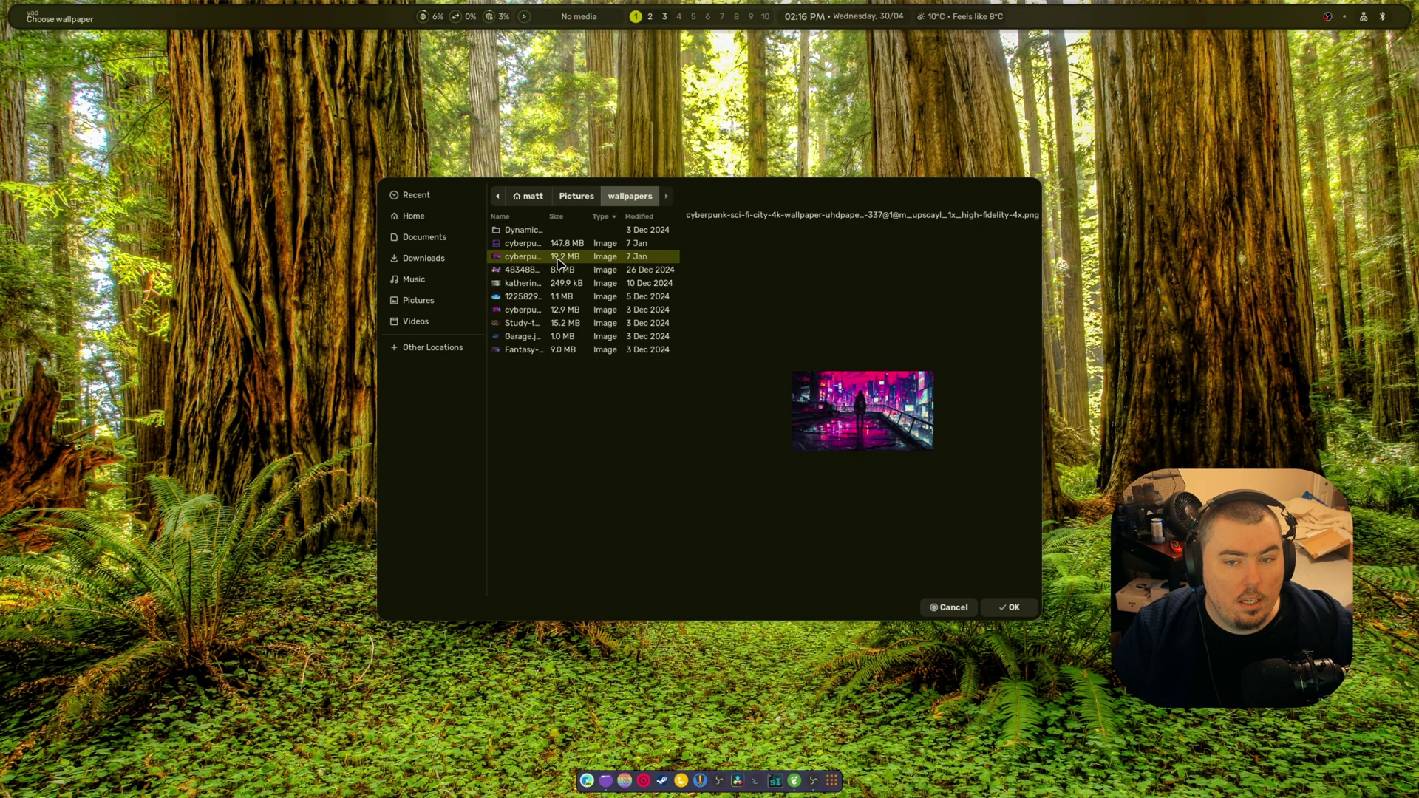
left_click(1006, 609)
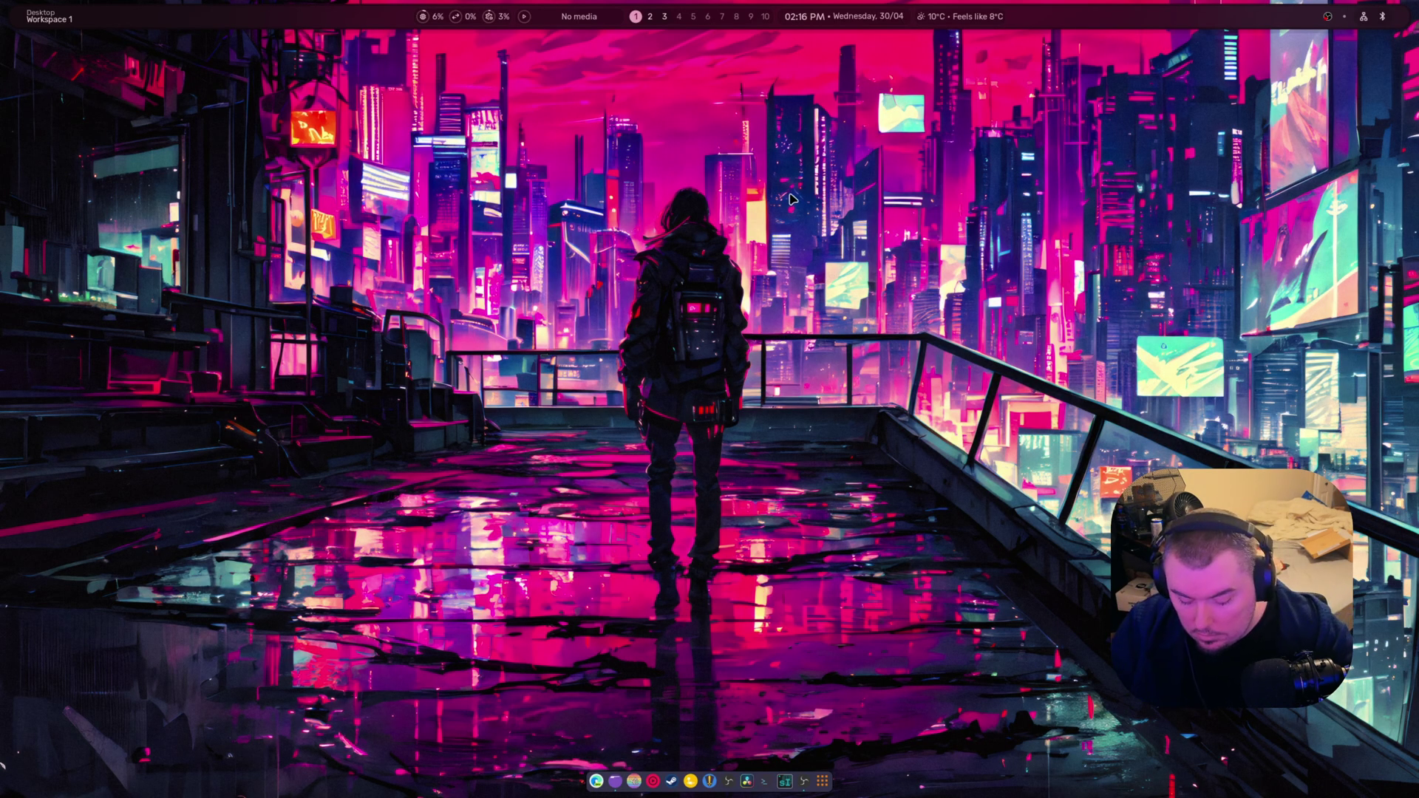
Set Fantasy-Japanese-Street.png as wallpaper via Super+W, then switch to workspace 2 with OBS.
key("super+w")
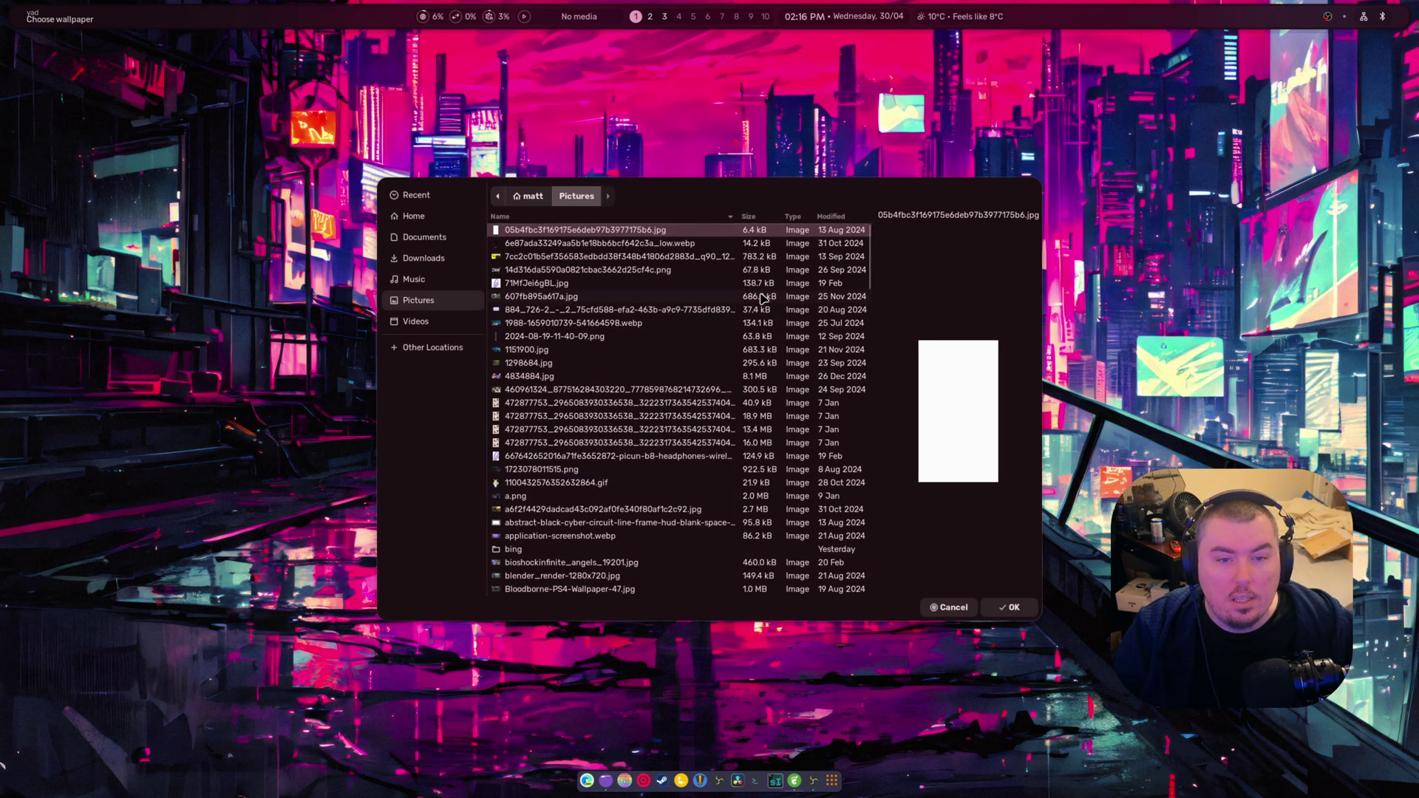
left_click(788, 219)
double_click(526, 454)
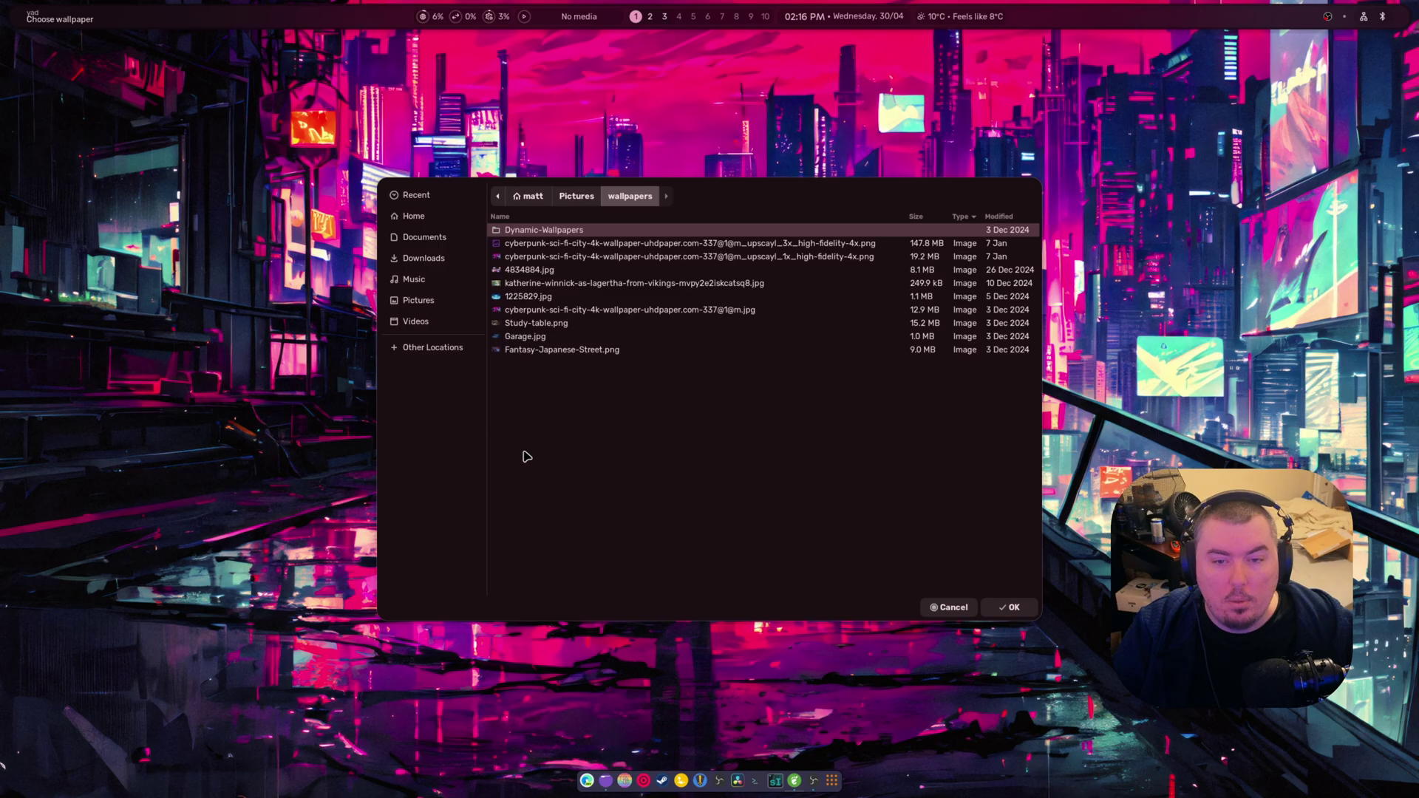
left_click(585, 354)
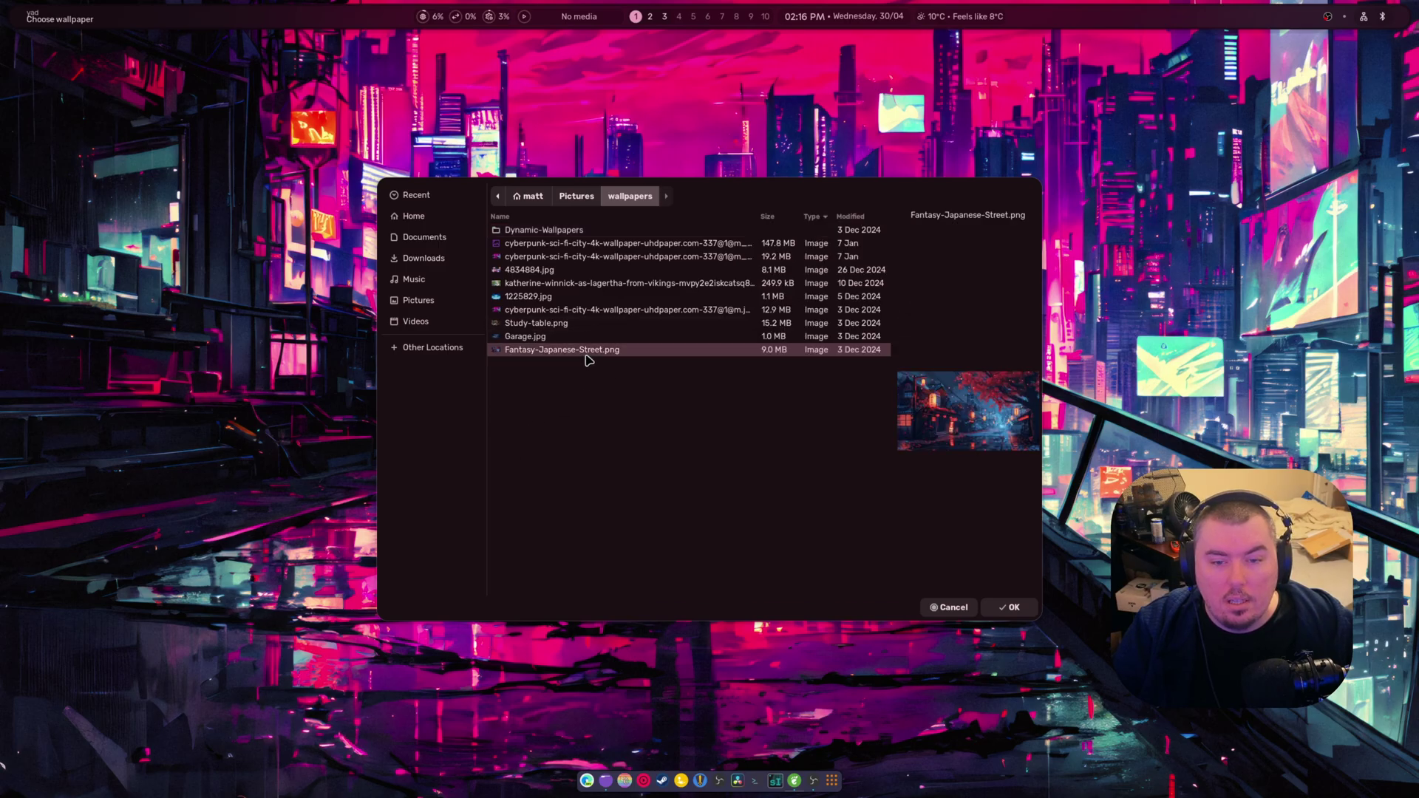
left_click(1009, 607)
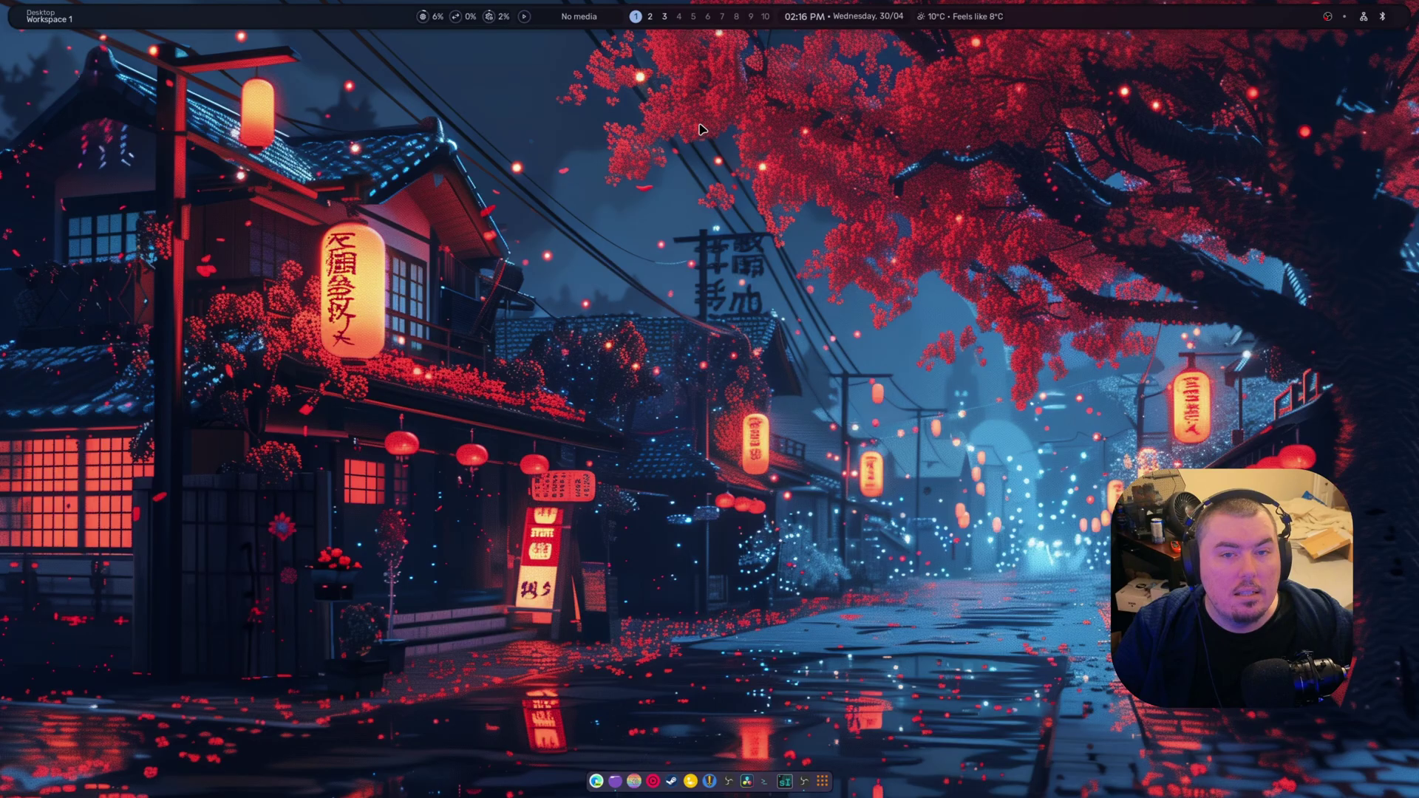
left_click(650, 16)
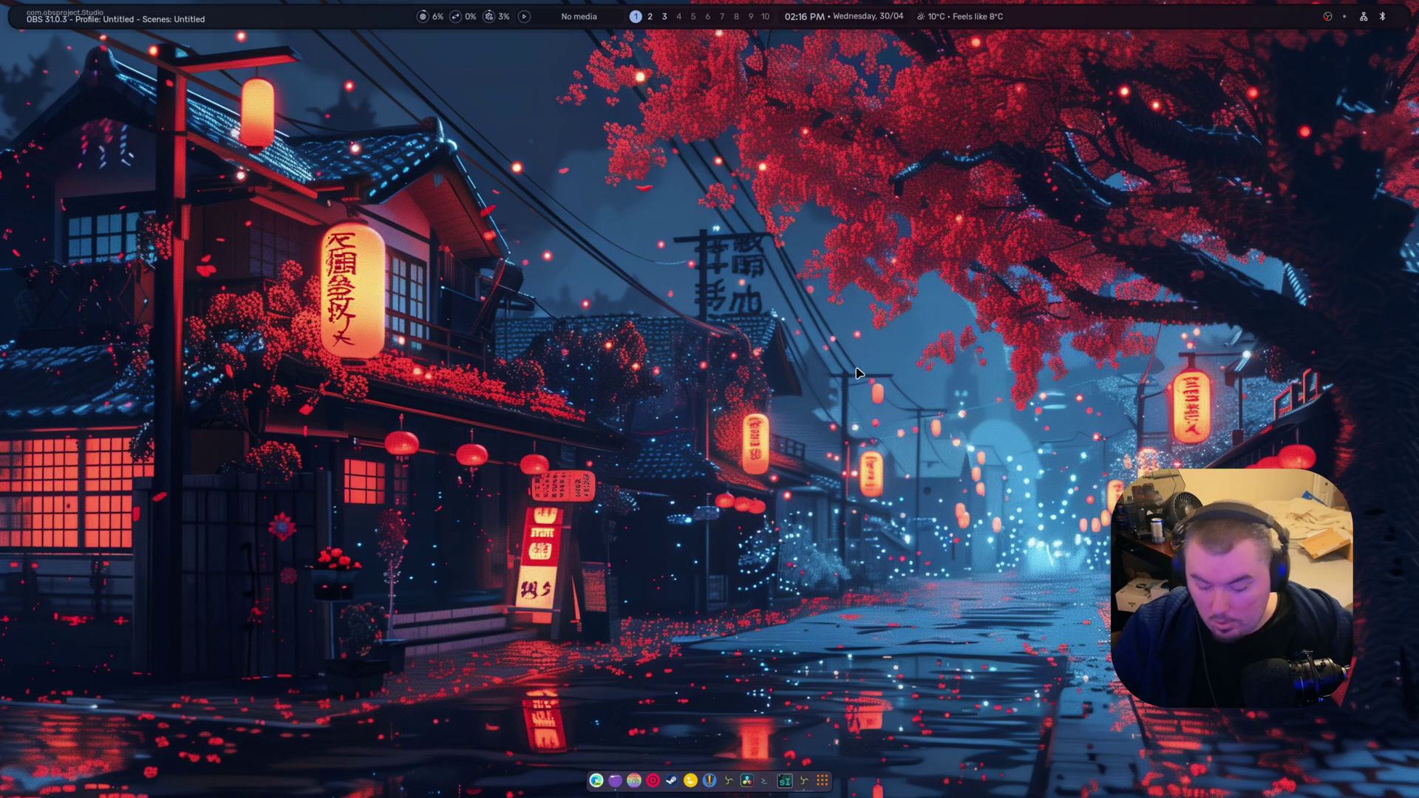
Reopen the wallpaper chooser, sort files by type, and open the wallpapers folder.
key("super+w")
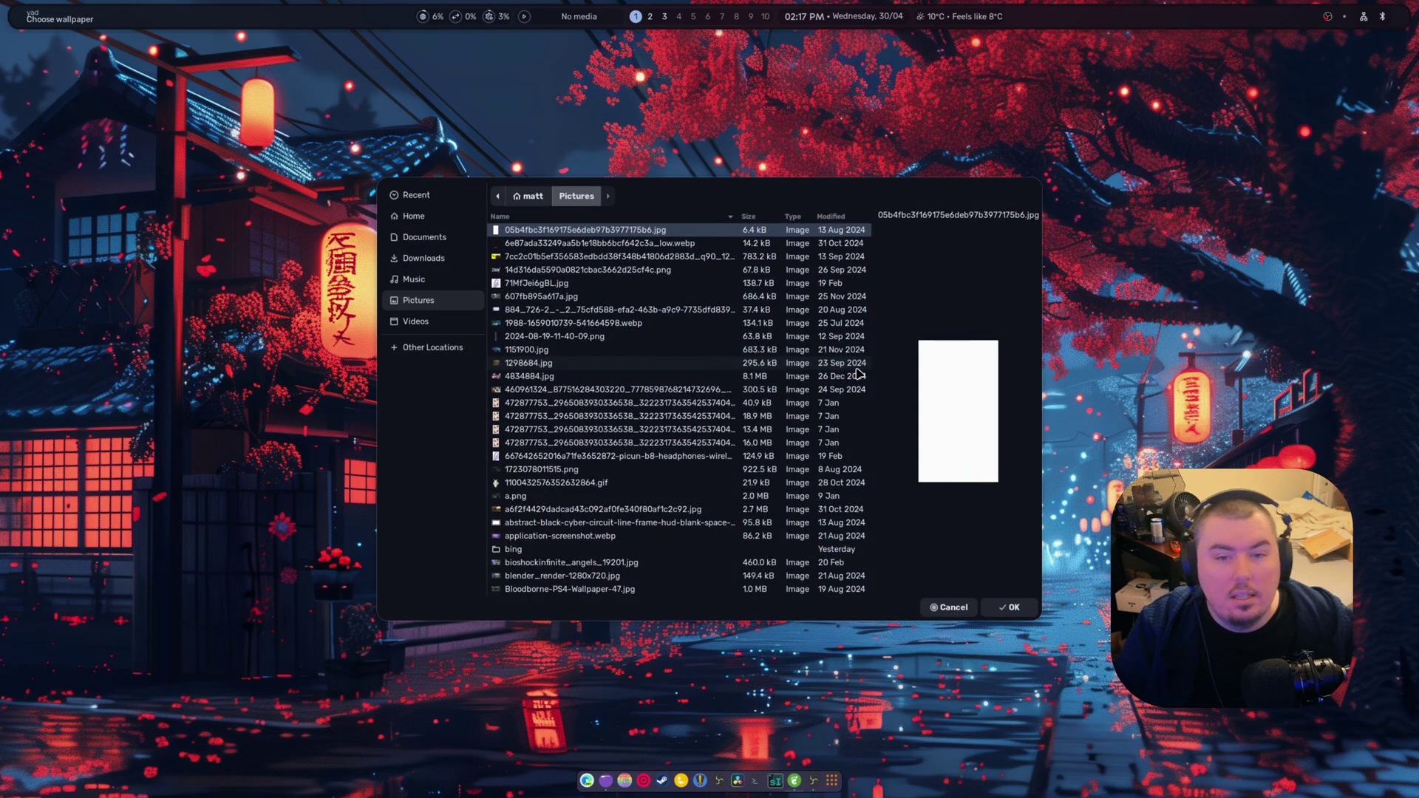
left_click(793, 217)
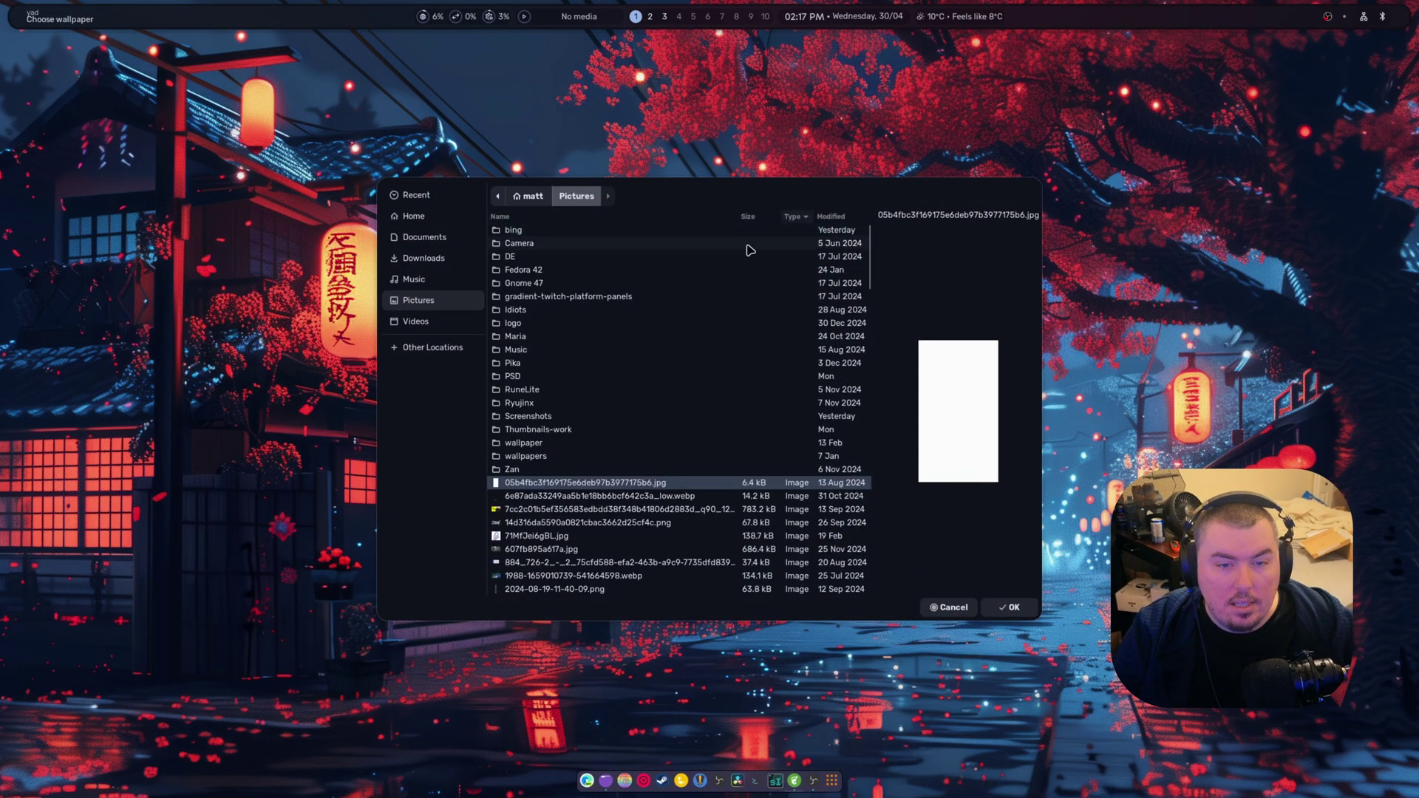
left_click(529, 457)
double_click(529, 457)
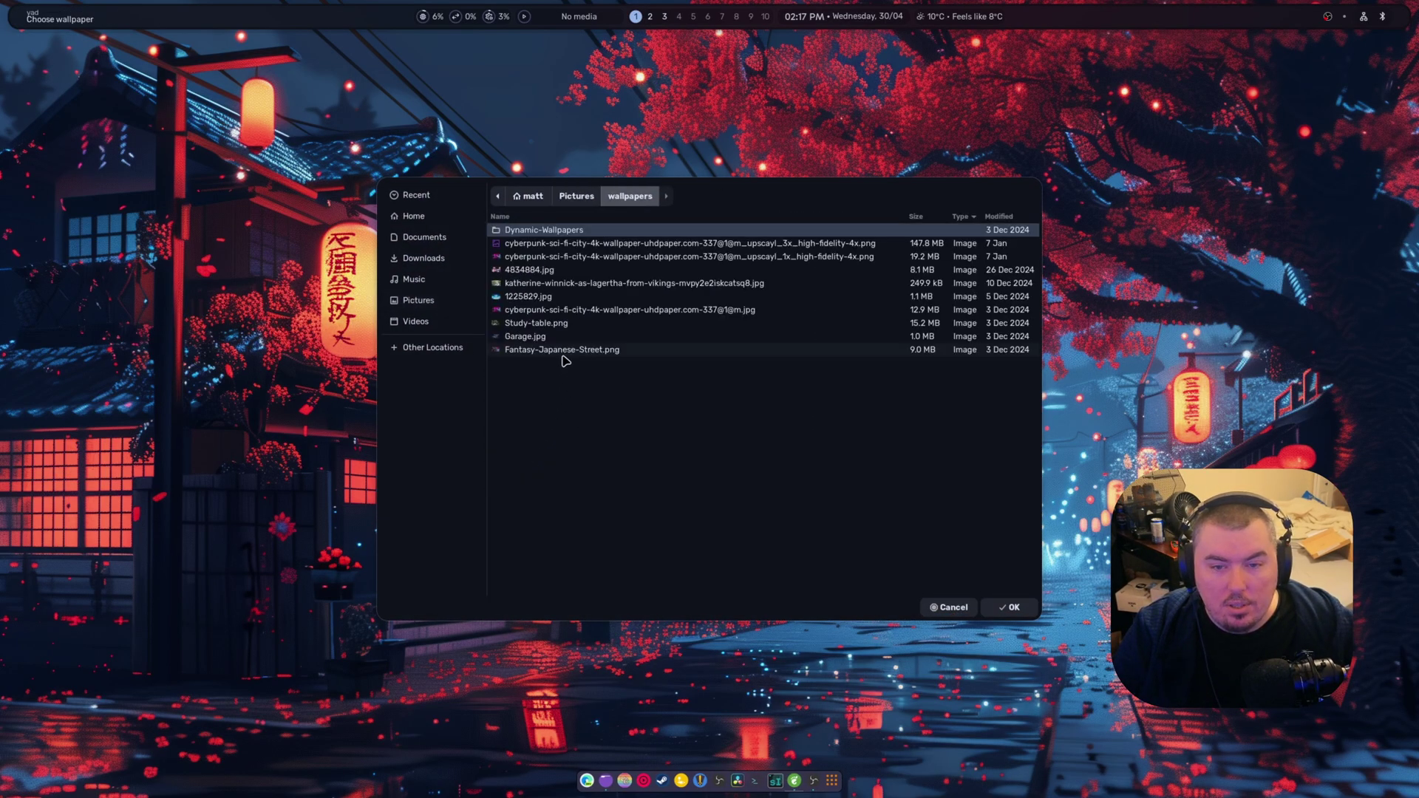
Apply Garage.jpg as the wallpaper after previewing images, then go to workspace 2.
left_click(550, 351)
left_click(534, 340)
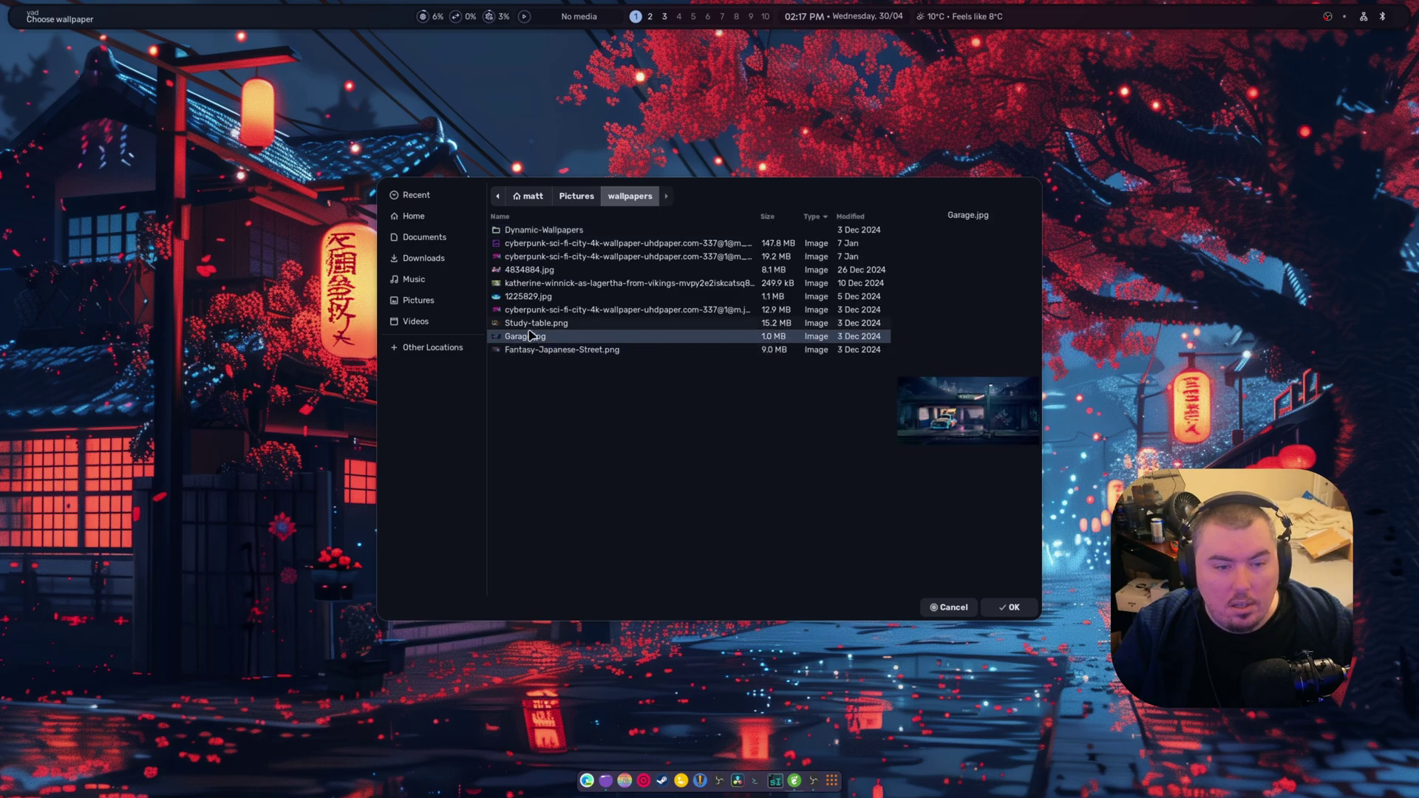
left_click(525, 327)
double_click(526, 335)
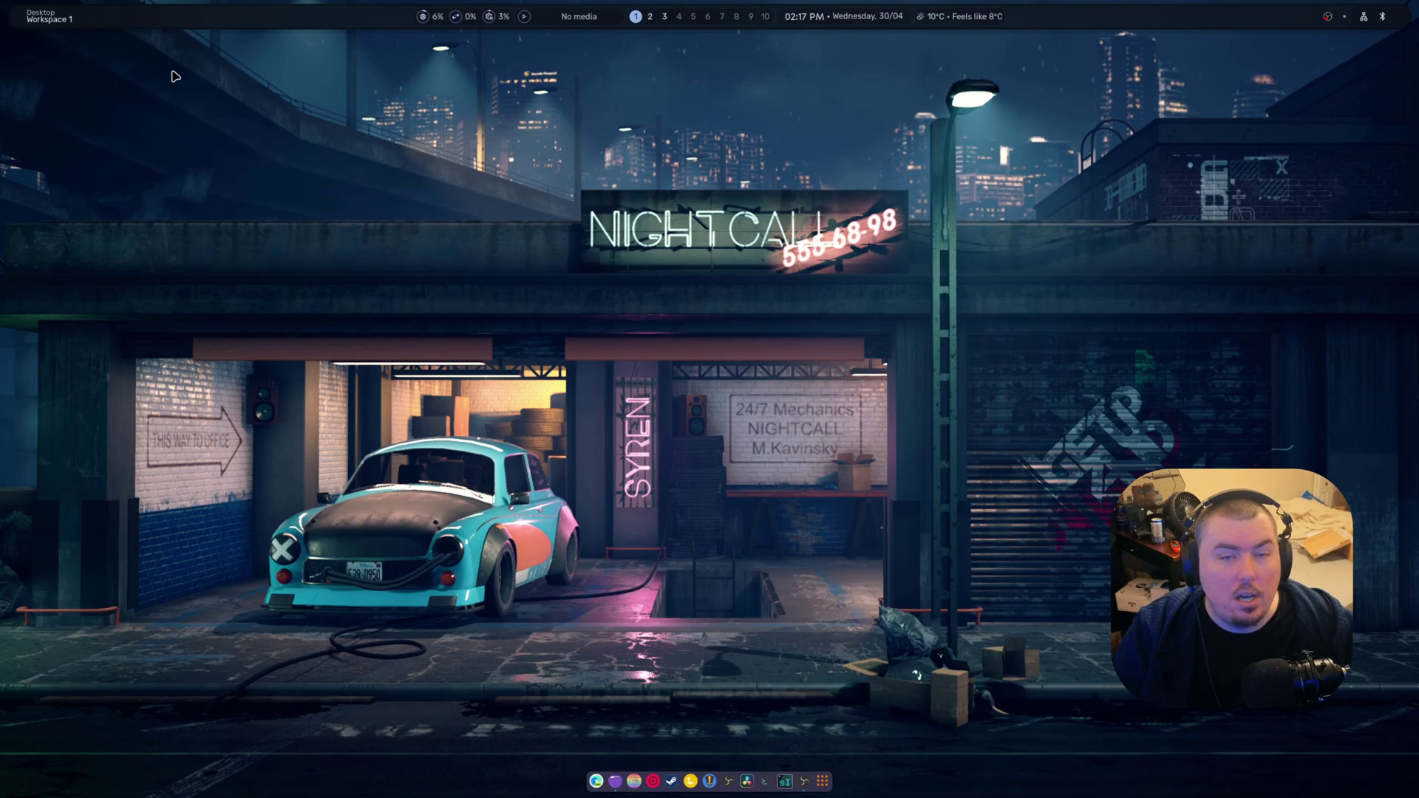
key("super+2")
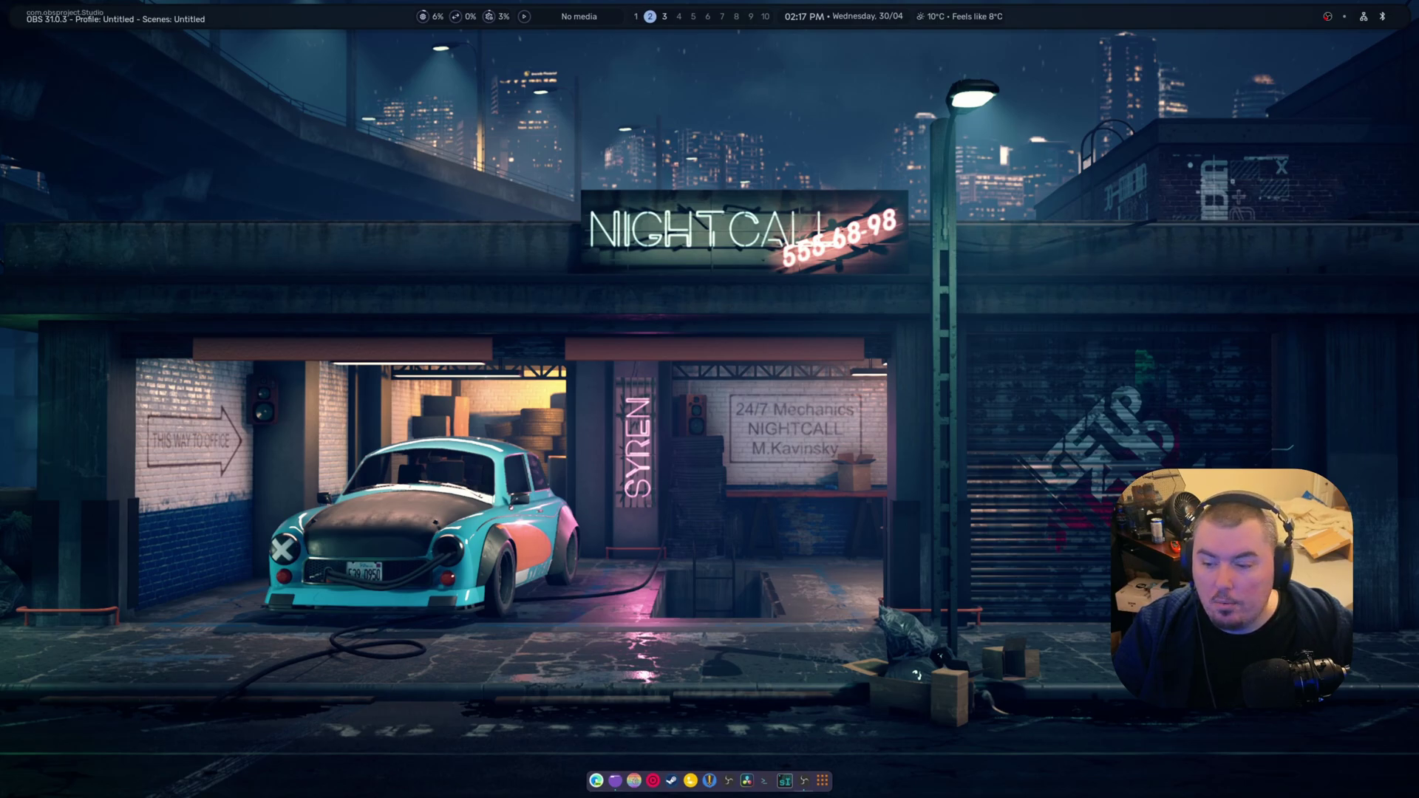